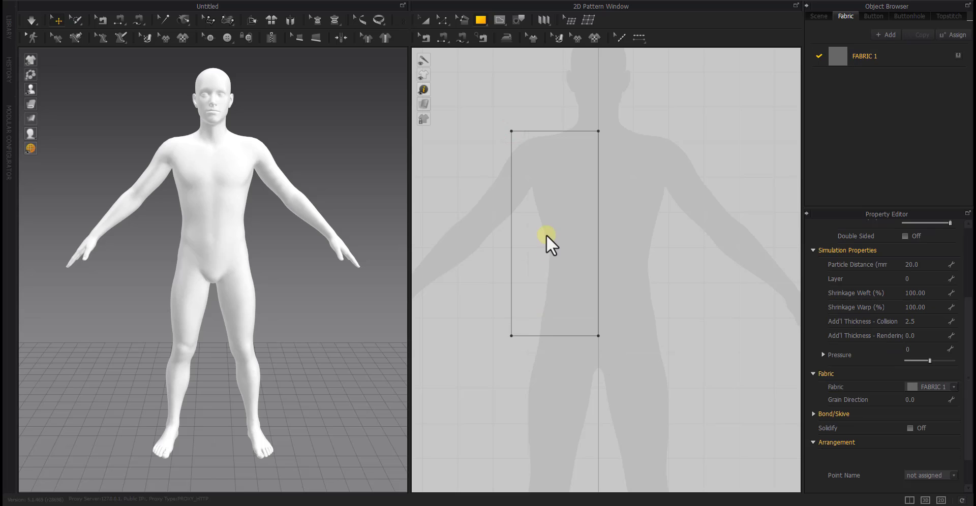
Finish the half-front rectangle pattern and position it in 3D in front of the avatar's chest
key("z")
left_click(47, 103)
right_click_drag(165, 270, 262, 291)
left_click(251, 216)
left_click_drag(268, 219, 245, 217)
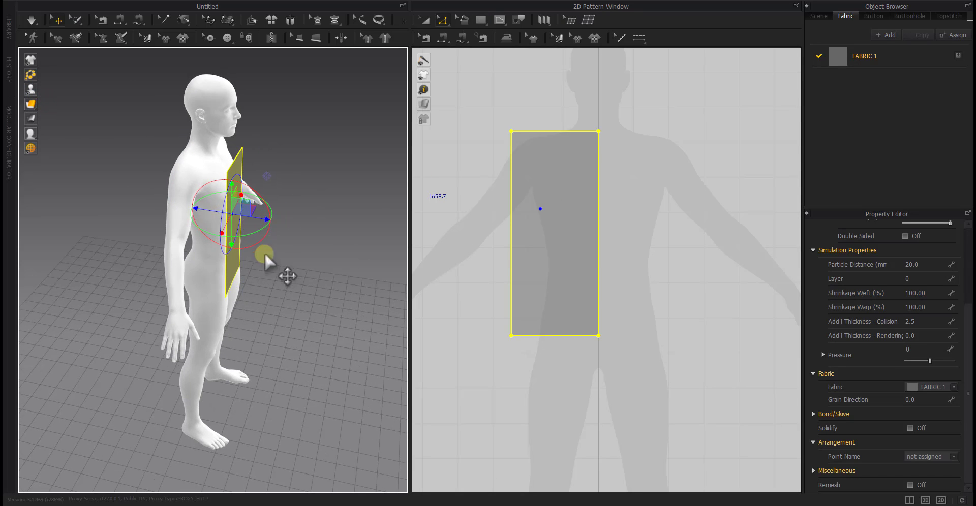
right_click_drag(267, 254, 178, 213)
left_click(643, 259)
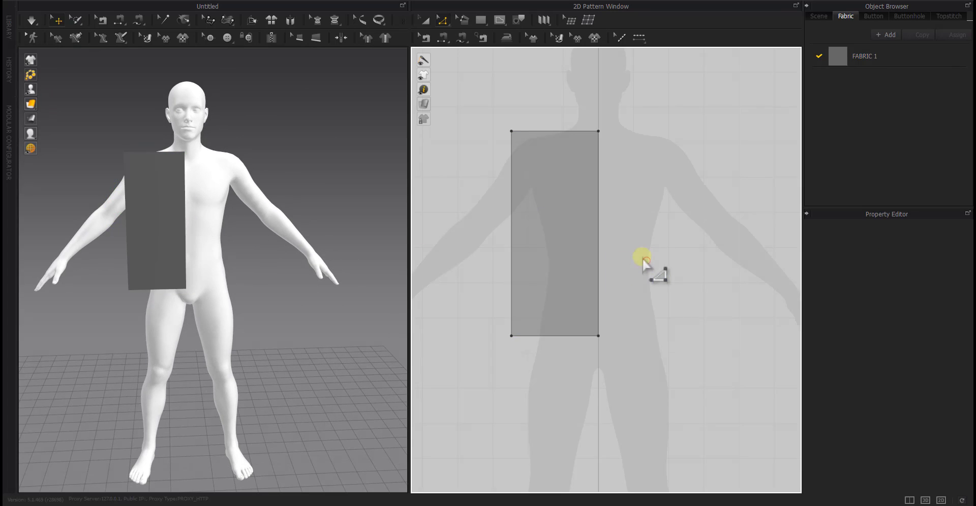
Create a linked symmetric copy of the rectangle panel and place it mirrored across the avatar's centre line
middle_click_drag(643, 260, 618, 272)
key("a")
left_click_drag(531, 233, 512, 238)
right_click(511, 238)
left_click(547, 136)
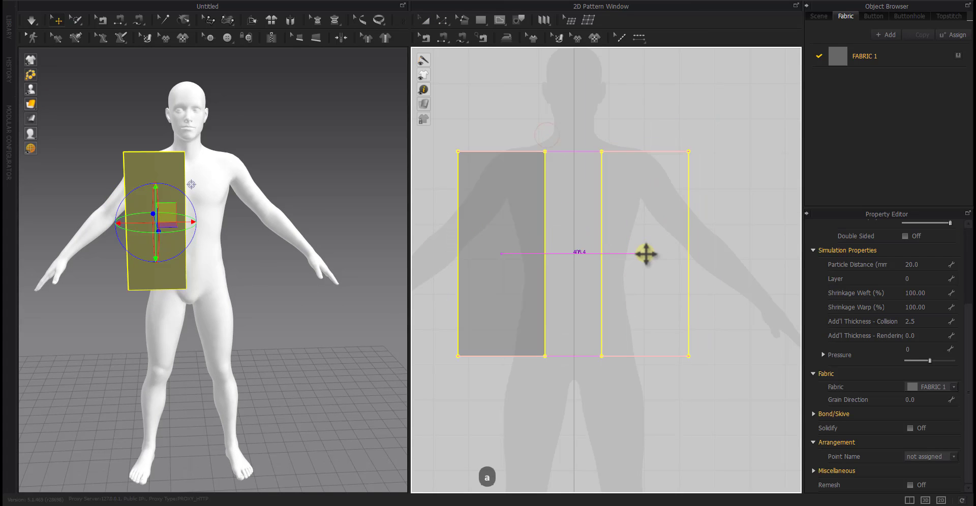
left_click(629, 411)
left_click_drag(634, 255, 627, 334)
left_click_drag(625, 303, 633, 226)
left_click(654, 388)
key("z")
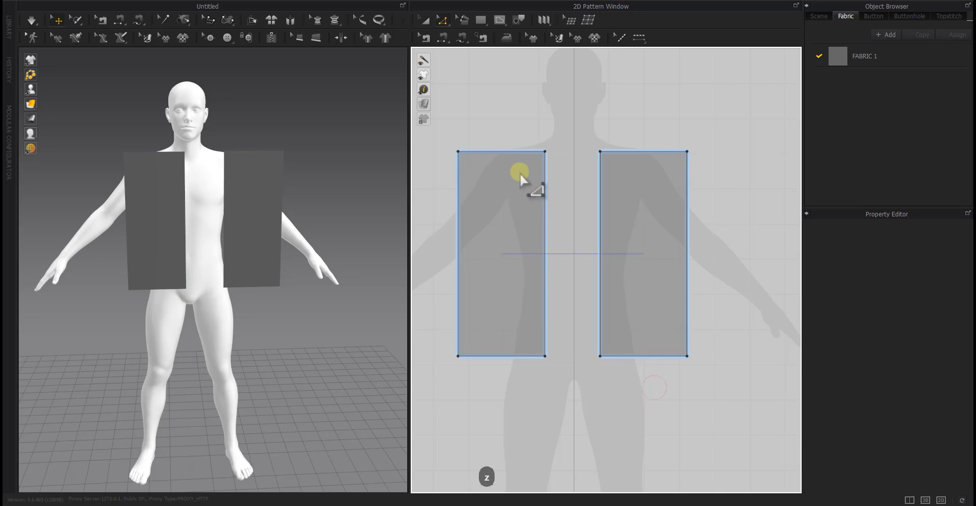
Add a point on the panel's top edge, 100 mm from its inner corner
key("x")
right_click(510, 152)
type("100")
key("Return")
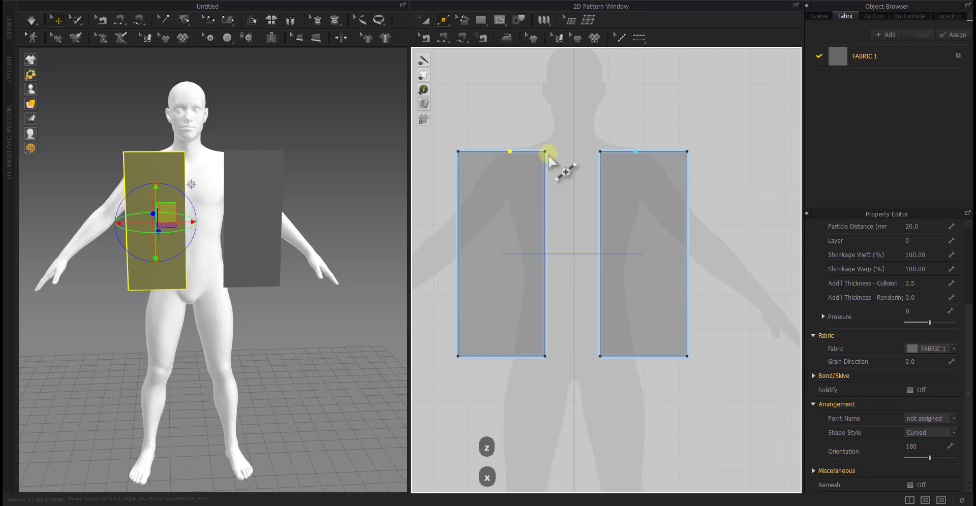
Lower the panel's top inner corner to form a V neckline, leaving a centre-front edge of about 433 mm
key("z")
left_click_drag(545, 153, 550, 183)
right_click(549, 183)
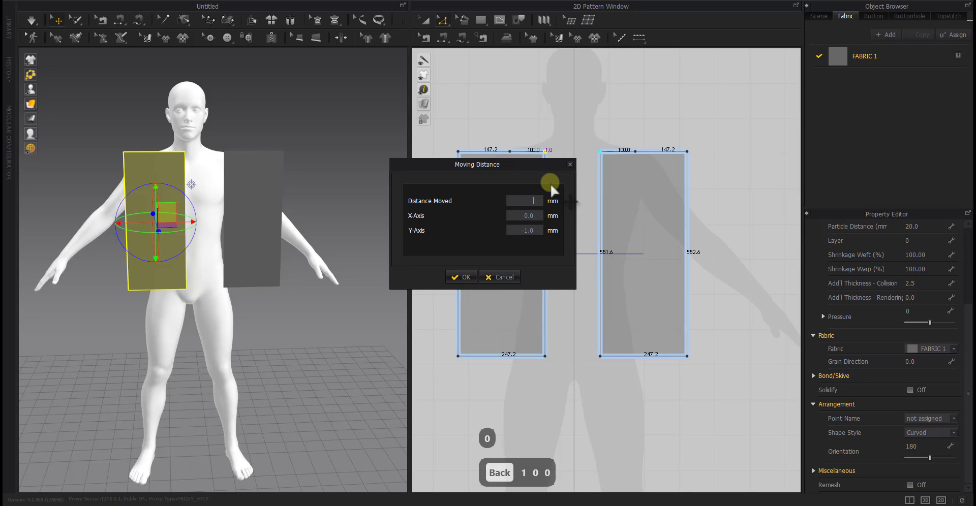
key("Return")
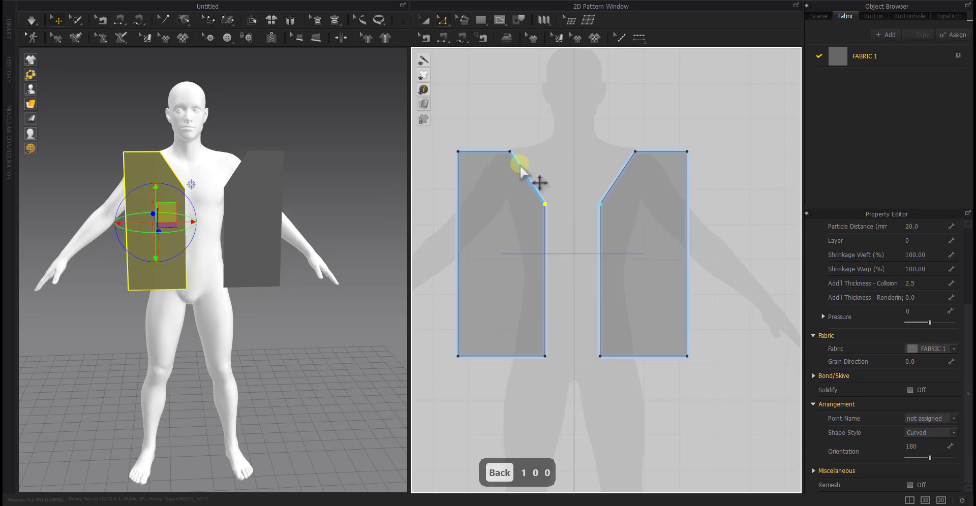
Add a point on the outer side edge 200 mm below the shoulder corner, and lower that corner by 40 mm
right_click(457, 213)
key("Return")
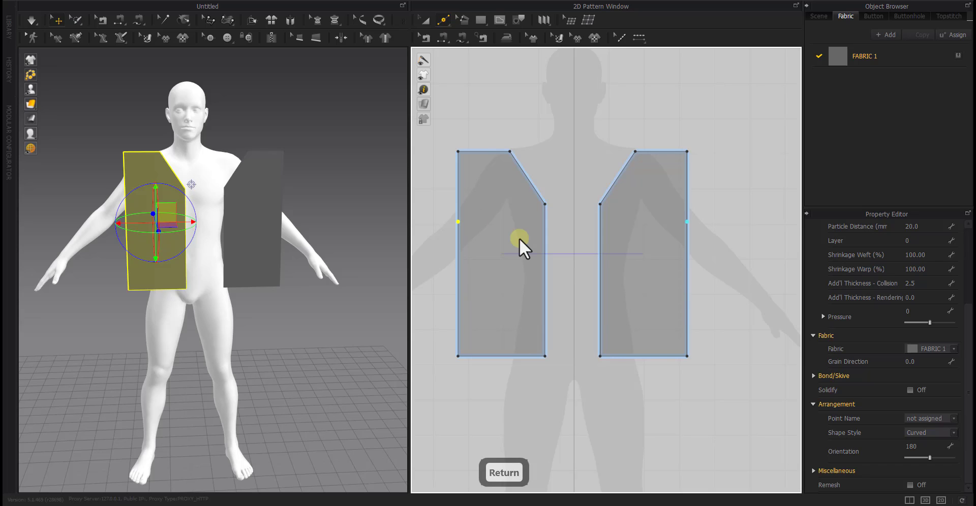
left_click_drag(458, 151, 458, 170)
right_click(458, 170)
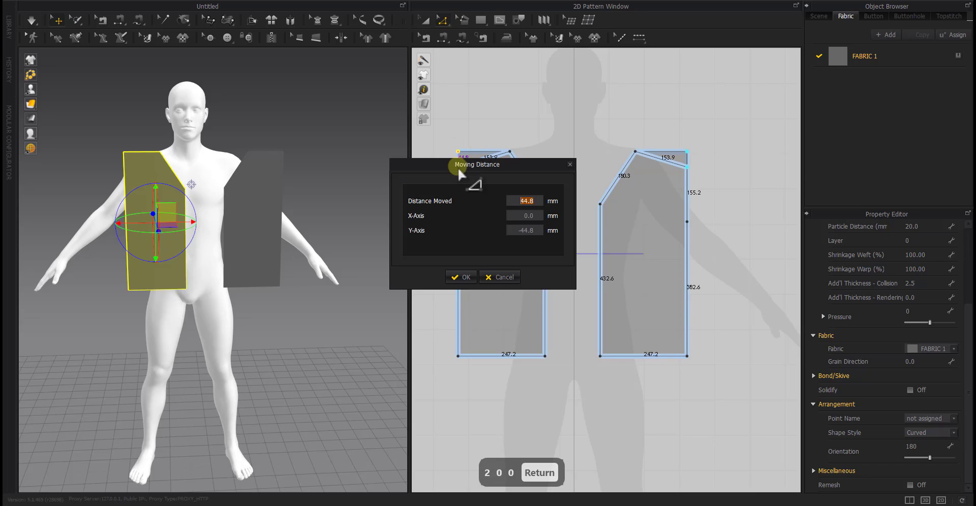
type("z40")
key("Return")
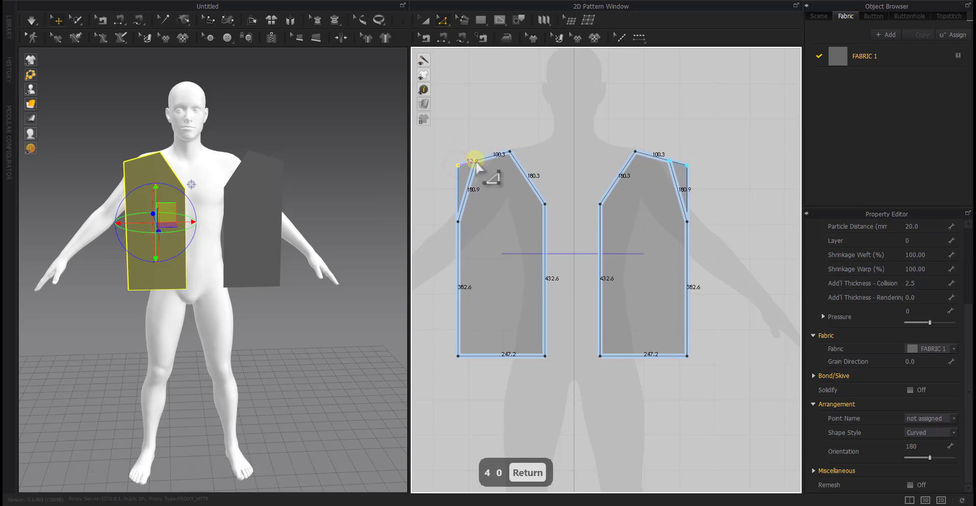
Move the outer shoulder point 40 mm inward along the sloped shoulder edge
right_click(476, 163)
type("40")
key("Return")
Lower the underarm point slightly and bend the armhole edge inward into a curve about 215 mm long
scroll(478, 192, "up", 5)
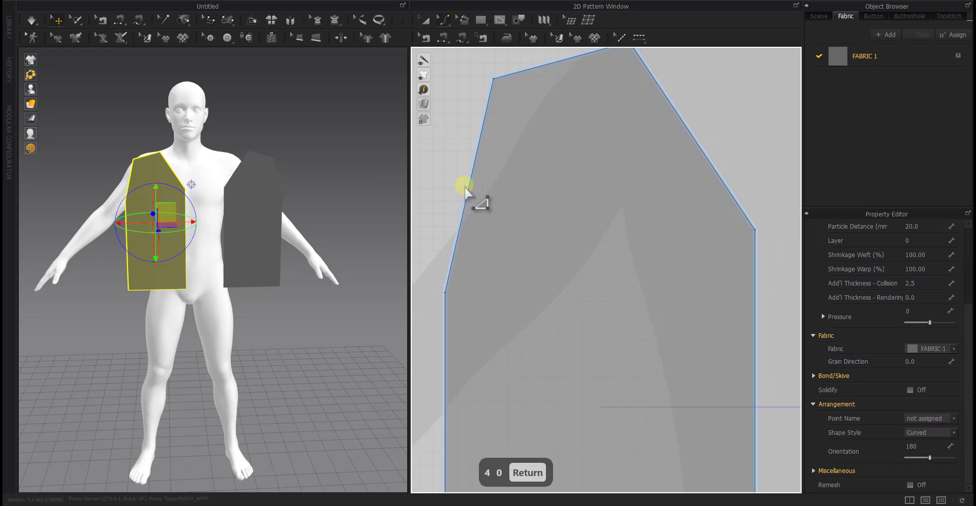
left_click_drag(445, 293, 443, 321)
right_click(444, 320)
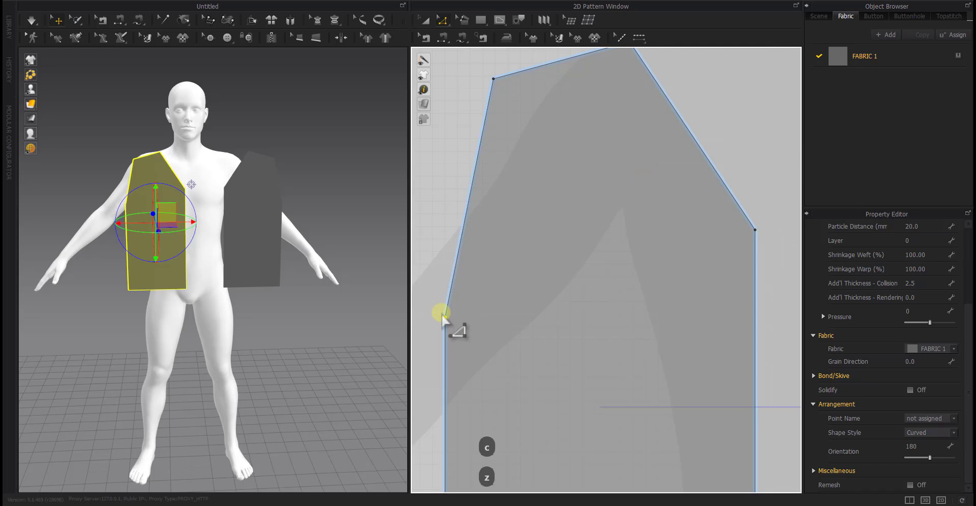
left_click_drag(466, 204, 507, 240)
scroll(506, 238, "down", 3)
scroll(508, 229, "up", 4)
middle_click_drag(518, 232, 530, 238)
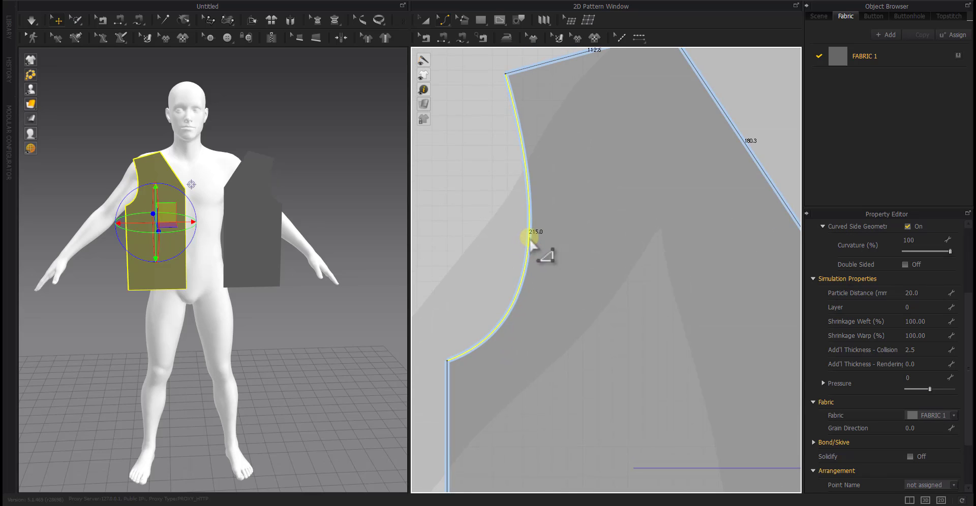
Move the mirrored front panel in 3D toward the avatar's centre so it nearly meets the other panel
scroll(529, 239, "down", 5)
middle_click_drag(569, 270, 554, 273)
key("a")
left_click(566, 343)
left_click(584, 277)
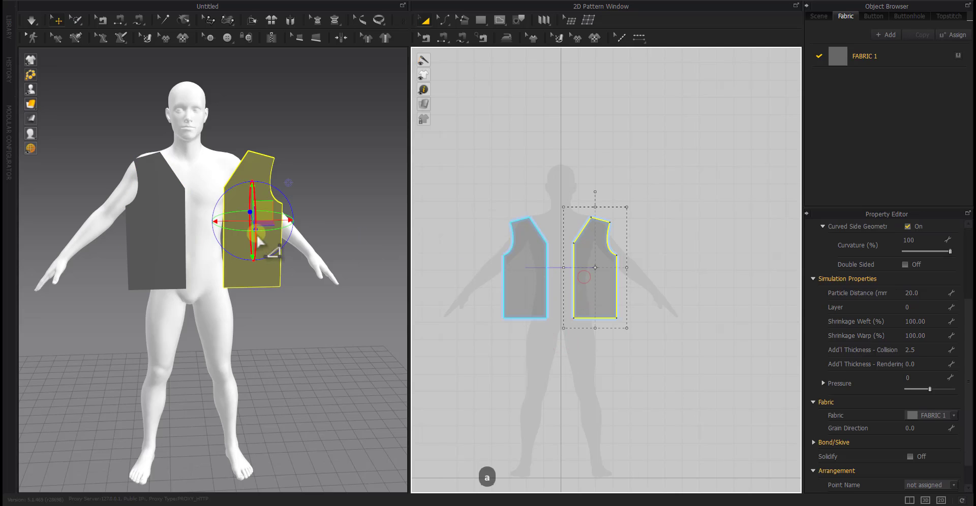
left_click_drag(275, 221, 241, 222)
Duplicate both front panels and place the copies well to the side of the originals in the 2D layout
left_click_drag(648, 172, 460, 379)
scroll(502, 343, "down", 5)
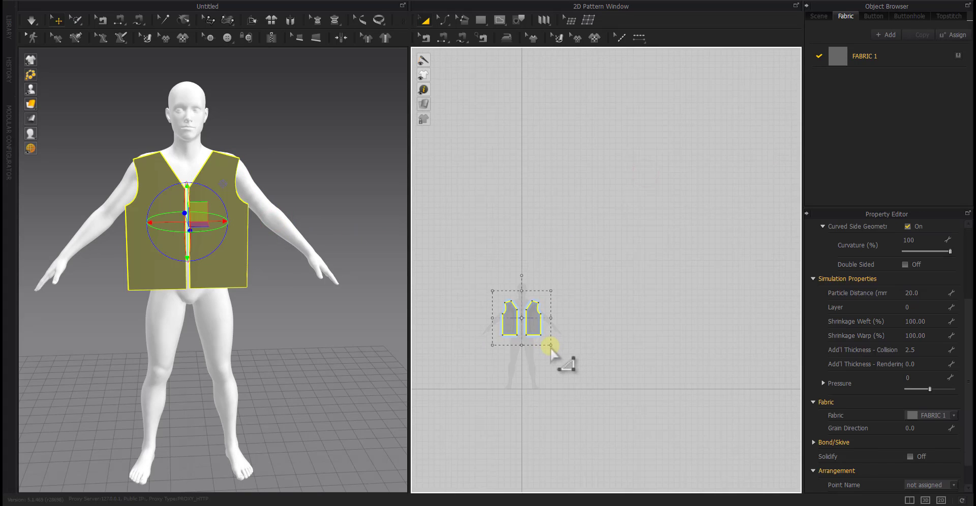
left_click(658, 318)
left_click(610, 375)
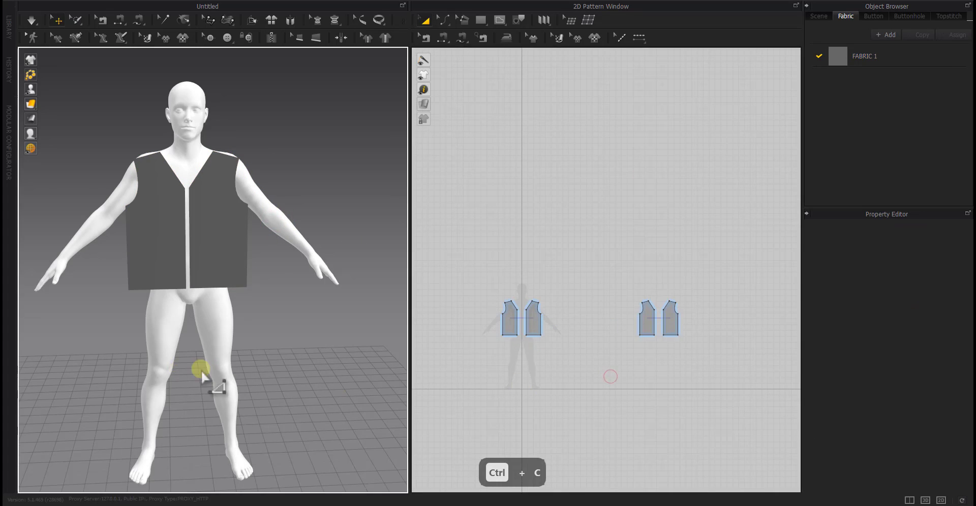
Move the two copied panels in 3D behind the avatar's back and flip them horizontally
right_click_drag(200, 370, 300, 367)
left_click_drag(695, 287, 610, 358)
left_click_drag(354, 174, 150, 230)
right_click_drag(189, 232, 326, 240)
right_click_drag(149, 261, 96, 250)
left_click_drag(132, 247, 139, 244)
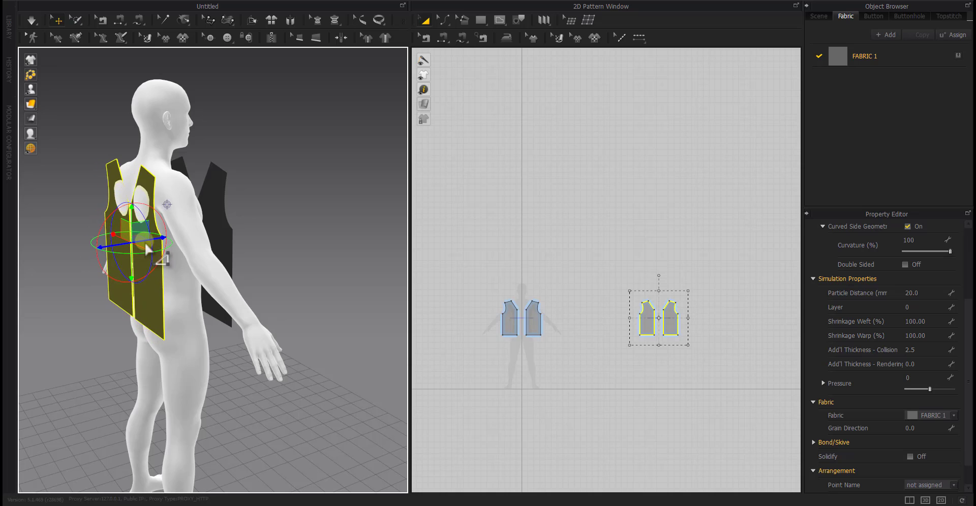
key("ctrl+g")
right_click_drag(191, 280, 239, 271)
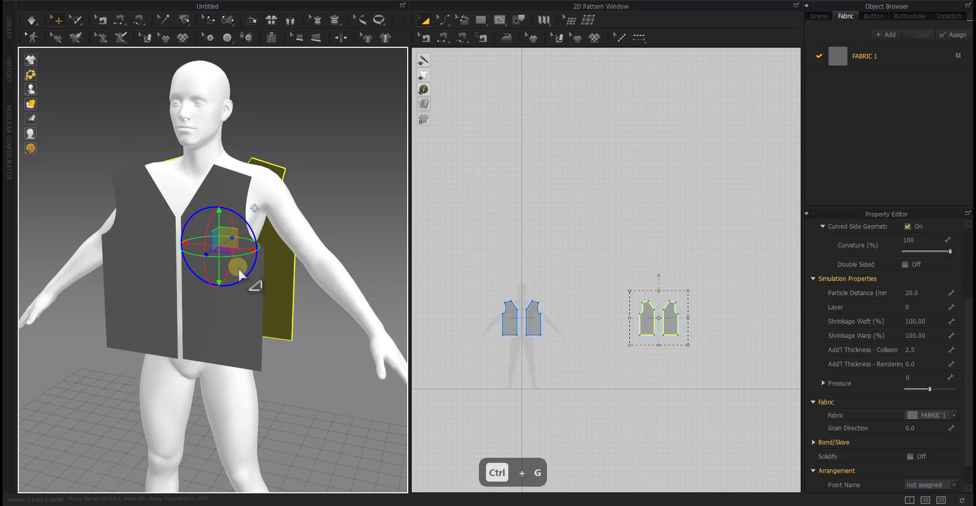
Sew the front panels to the back panels along both side seams and both shoulder seams
key("n")
left_click(542, 320)
left_click(639, 319)
left_click(678, 320)
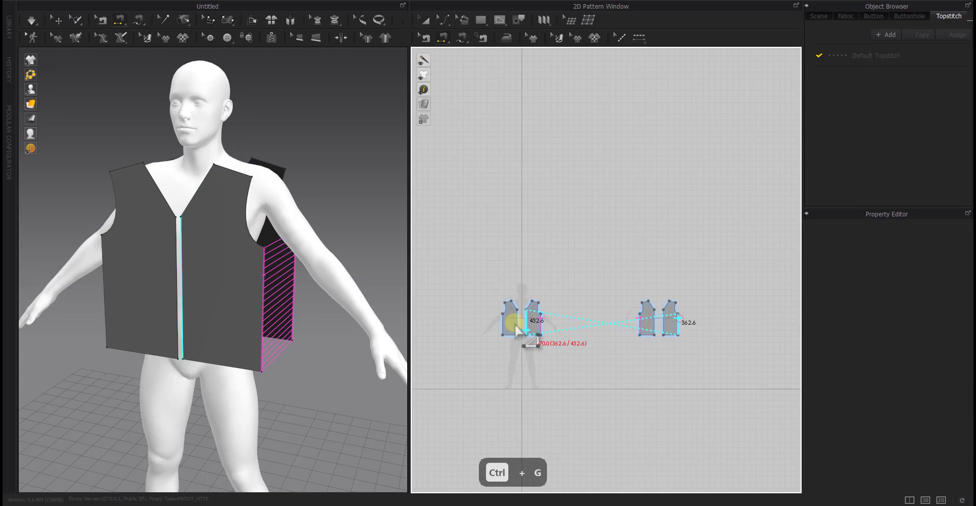
left_click(505, 307)
left_click(508, 302)
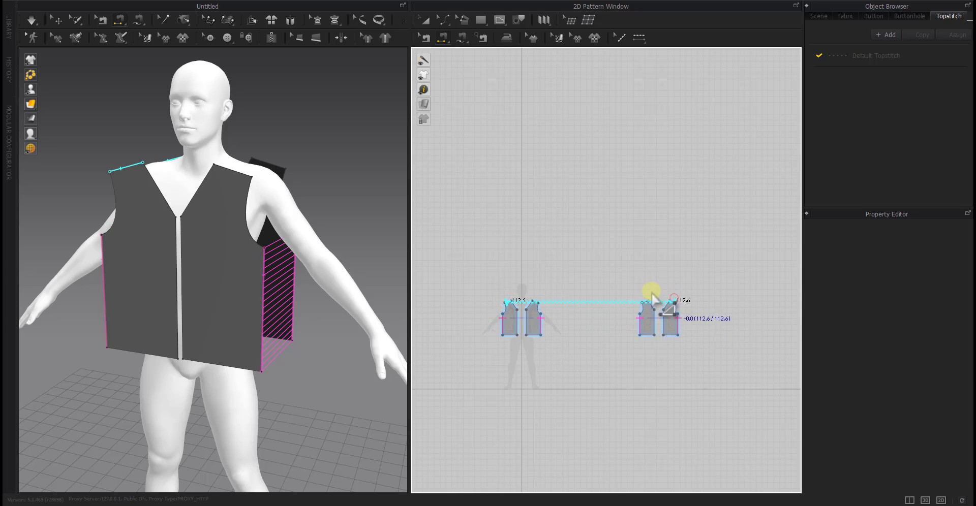
left_click(648, 300)
Sew the two front panels together along the centre front and the two back panels along the centre back
left_click(525, 321)
left_click(517, 321)
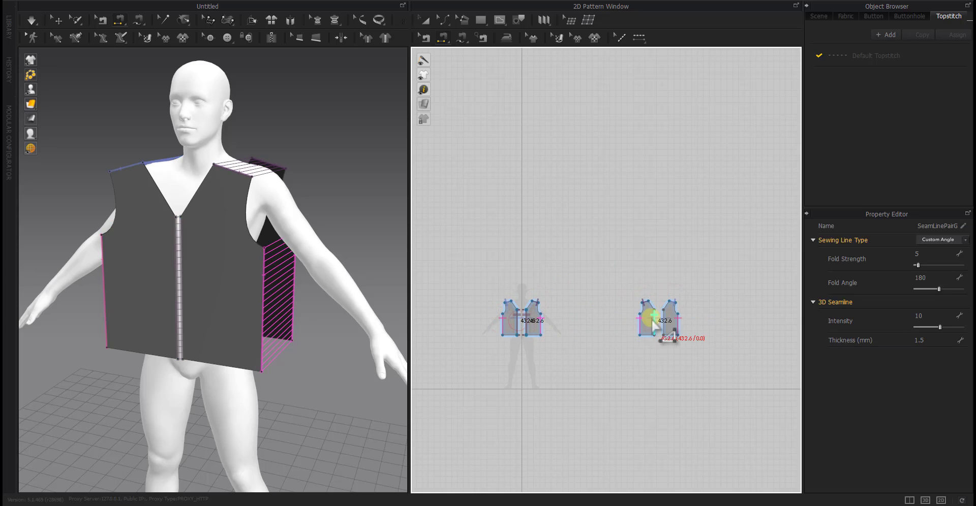
left_click(654, 321)
left_click(664, 321)
Simulate the garment to drape it on the avatar, and view it from the back
key("space")
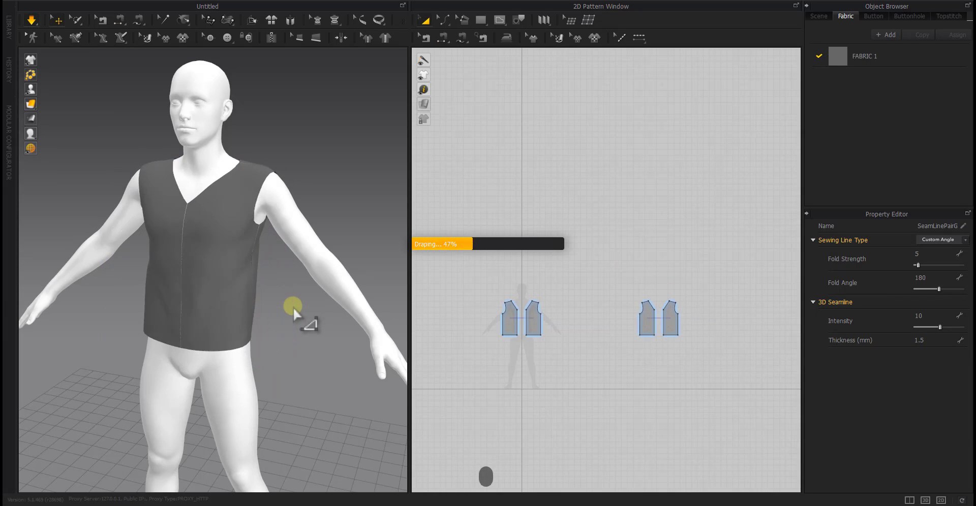
right_click_drag(261, 302, 382, 352)
key("z")
key("space")
Raise the centre-back neckline point of the back panel by 100 mm
scroll(648, 307, "up", 5)
key("z")
scroll(671, 322, "up", 5)
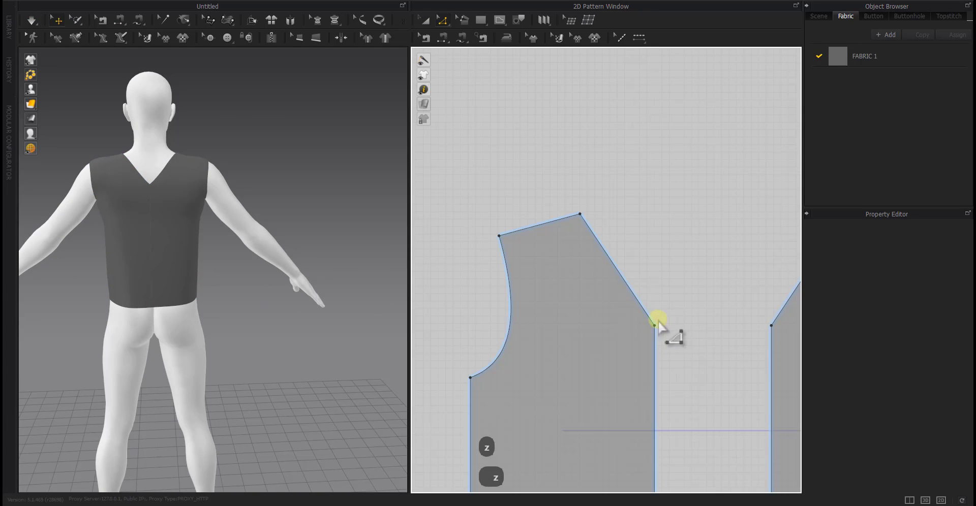
left_click_drag(654, 325, 653, 248)
right_click(653, 248)
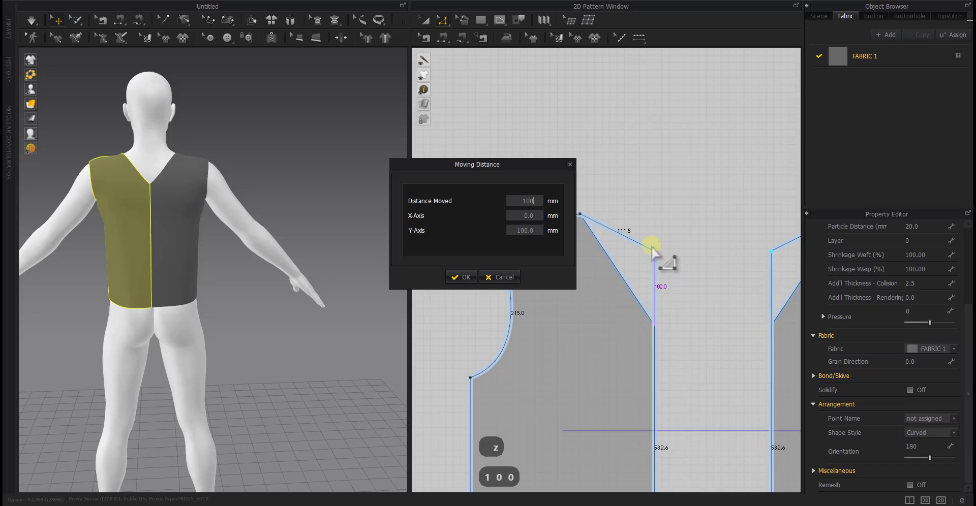
type("100")
key("Return")
Bend the back neckline edge into a slight inward curve and drape the updated back panels
right_click_drag(387, 292, 325, 298)
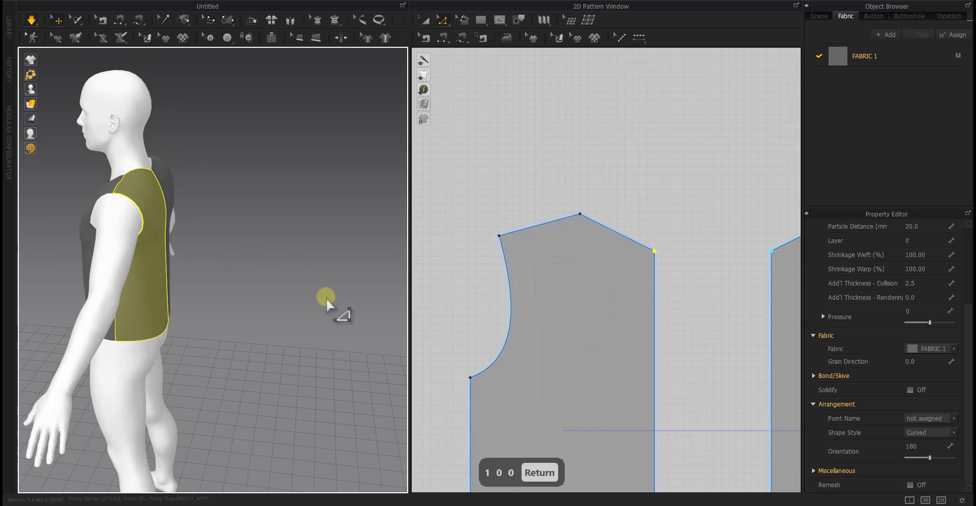
key("c")
left_click_drag(618, 236, 614, 241)
right_click_drag(315, 299, 378, 286)
Try bending the front neckline edge into a deep curve, and undo it back to a straight edge
scroll(501, 286, "down", 3)
scroll(588, 248, "down", 5)
scroll(643, 229, "up", 8)
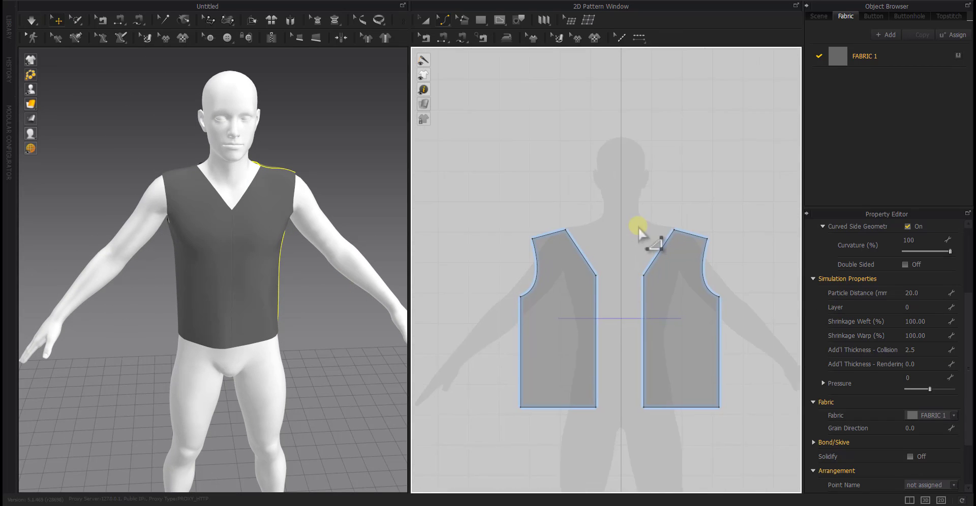
left_click_drag(505, 237, 485, 251)
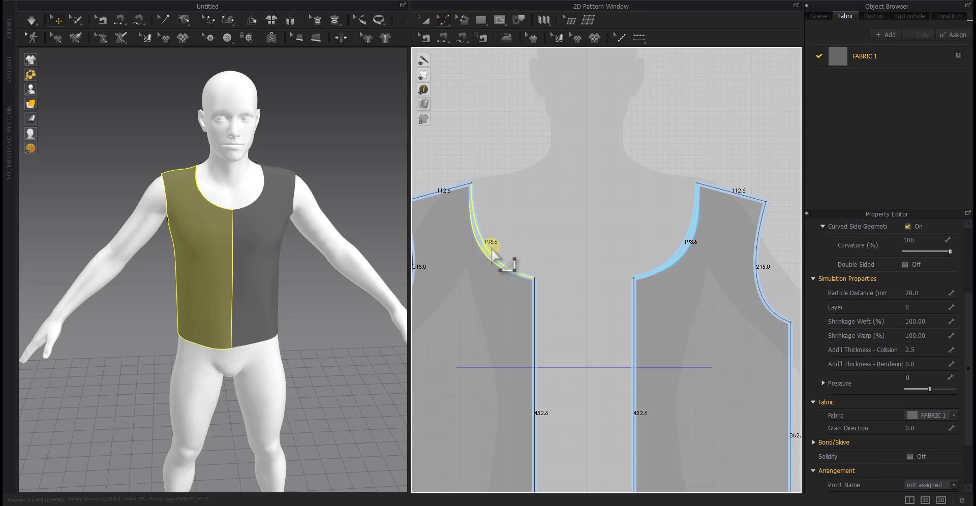
key("ctrl+z")
key("ctrl+z")
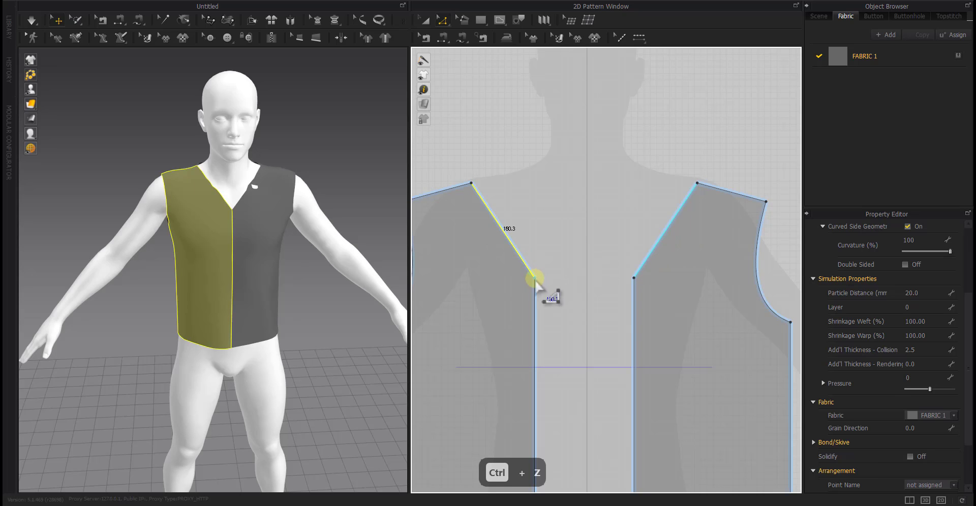
Lower the centre-front neckline point by 40 mm
key("z")
left_click_drag(536, 279, 535, 306)
right_click(535, 306)
type("40")
key("Return")
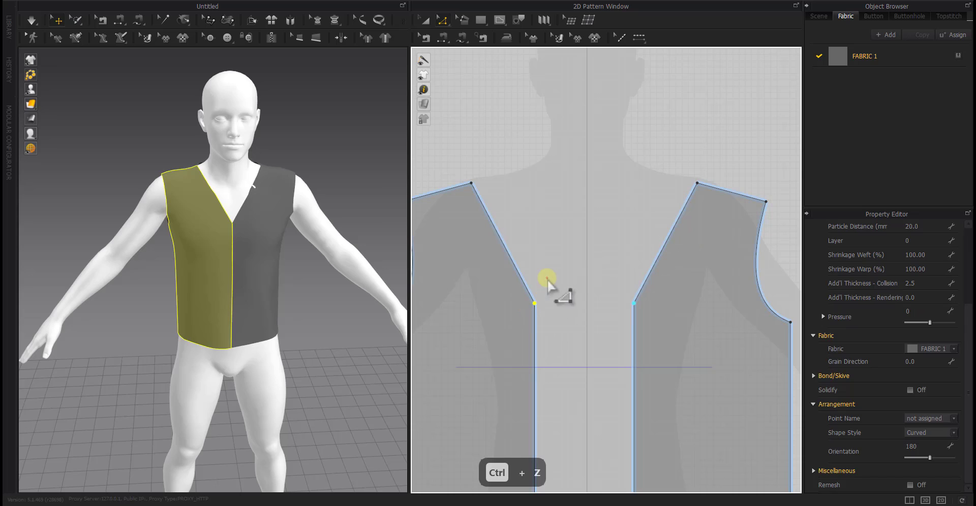
Bend the front neckline edge into a rounded curve about 242 mm long and simulate the garment
key("c")
left_click_drag(499, 241, 476, 254)
right_click_drag(199, 272, 219, 274)
key("space")
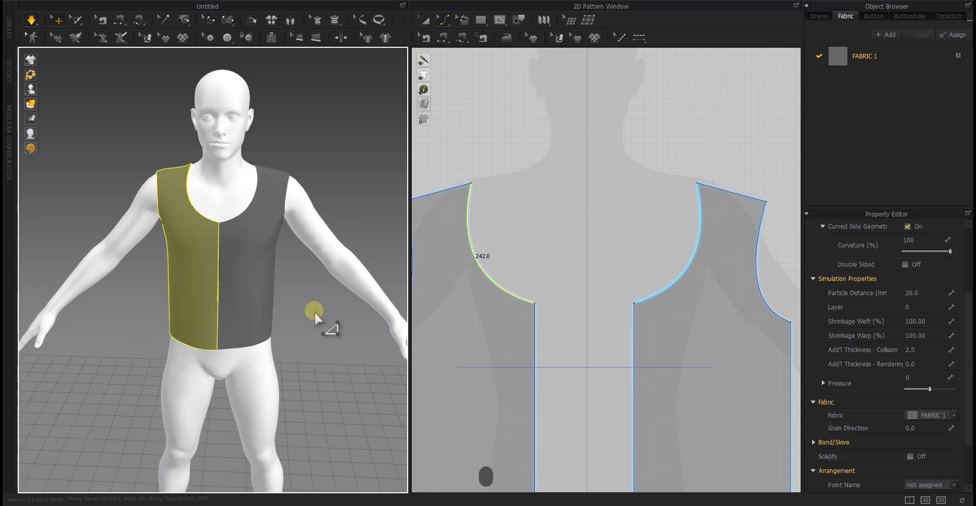
right_click_drag(314, 312, 275, 322)
key("z")
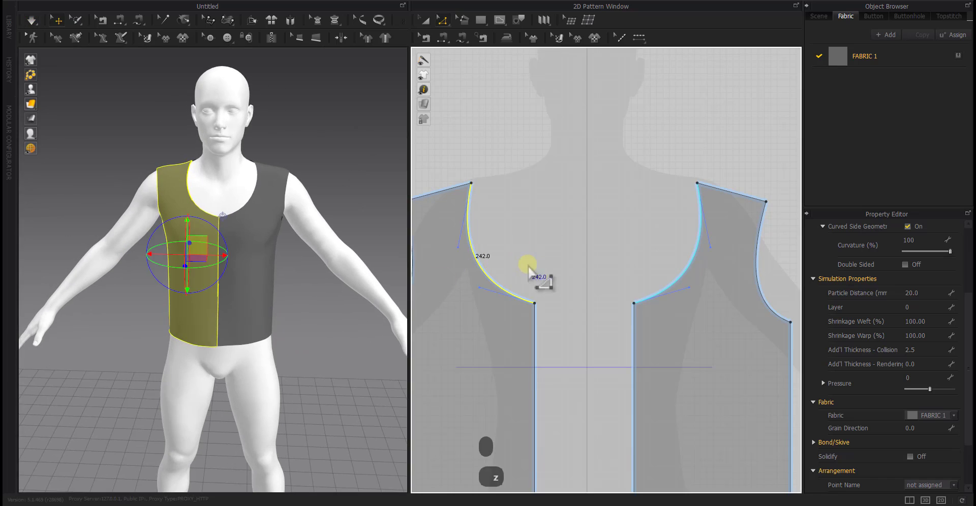
Create a rectangle pattern 430 mm wide and 200 mm high beside the front panels, shifted slightly away from them
scroll(528, 266, "down", 4)
left_click(489, 265)
key("s")
scroll(508, 285, "down", 2)
mouse_move(507, 285)
middle_mouse_down()
mouse_move(481, 283)
mouse_move(497, 280)
middle_mouse_up()
scroll(479, 281, "down", 2)
left_click(497, 285)
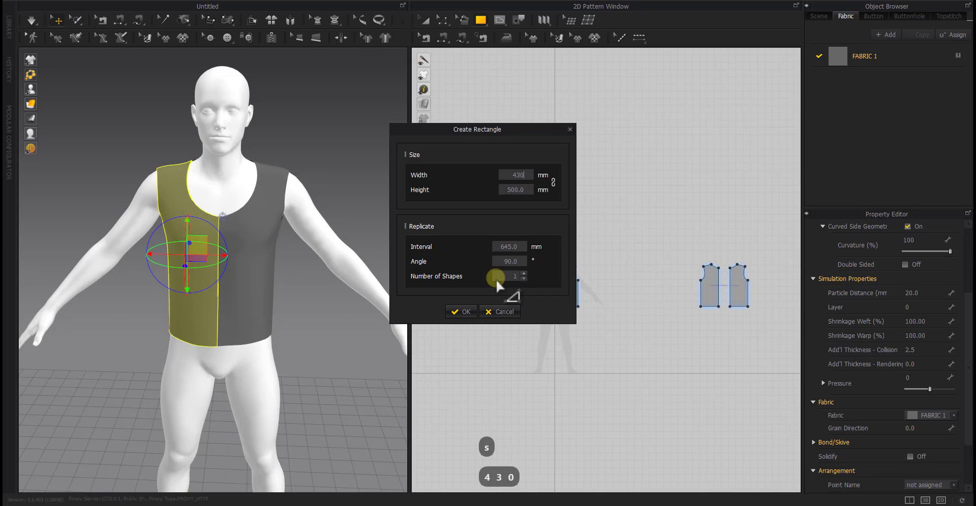
key("Return")
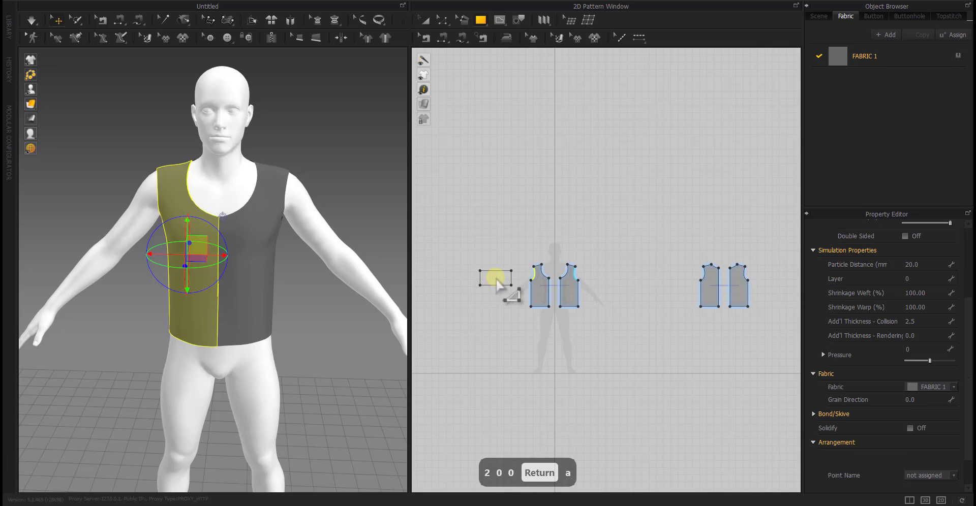
left_click(495, 279)
left_click_drag(503, 285, 486, 251)
left_click(494, 300)
Add a point at the middle of the new rectangle's top edge, raise it 40 mm and round the edge into a curve
right_click(486, 264)
left_click(462, 323)
key("z")
right_click(485, 252)
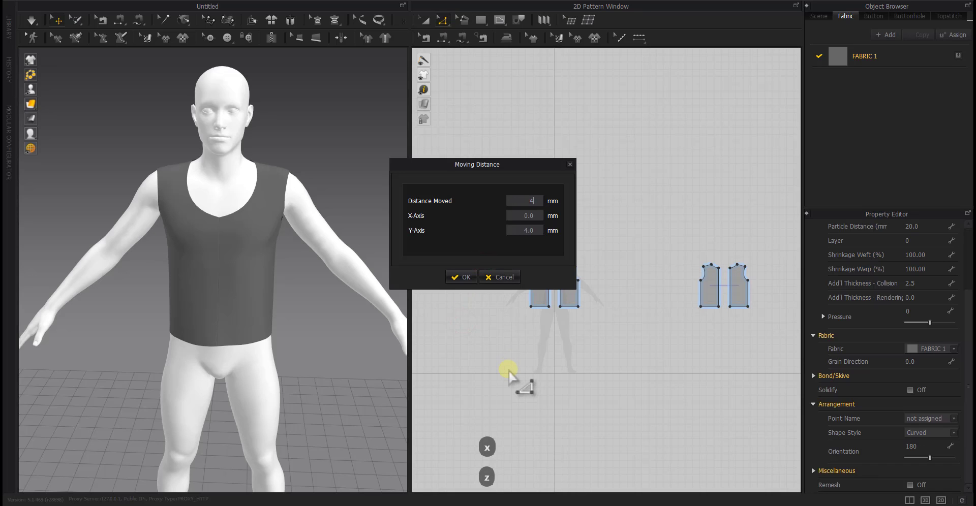
key("Return")
right_click(480, 263)
left_click(490, 270)
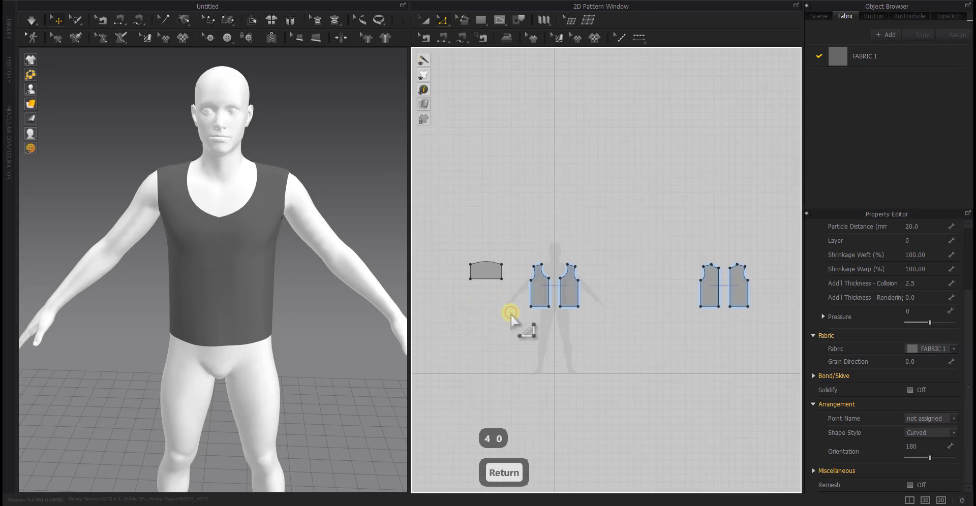
Wrap the sleeve pattern around the avatar's right upper arm at the outer arm point and adjust its position along the arm
left_click(462, 328)
key("x")
key("a")
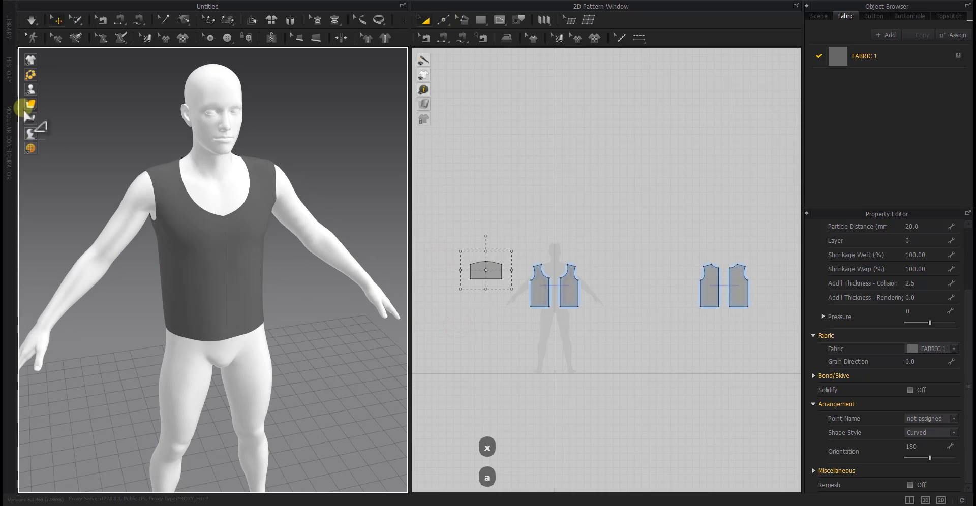
left_click(122, 232)
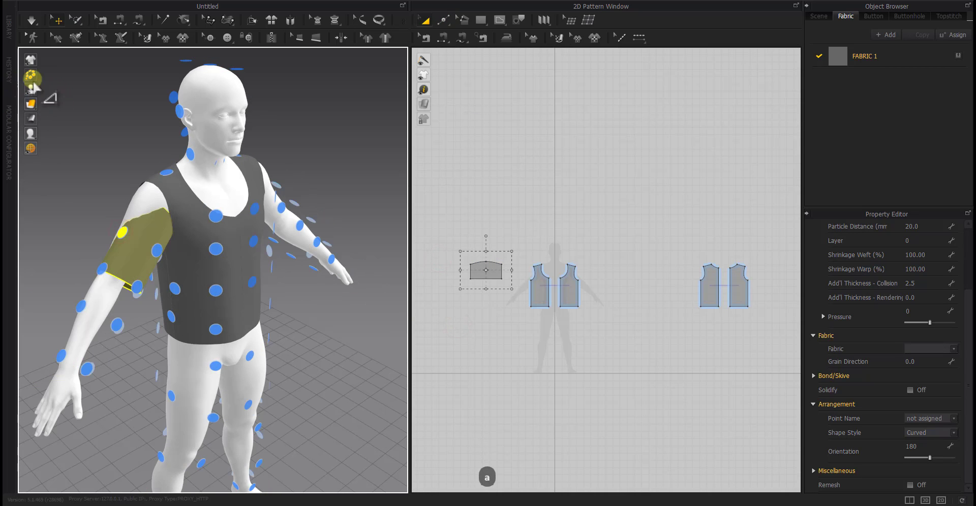
left_click(74, 88)
left_click(75, 89)
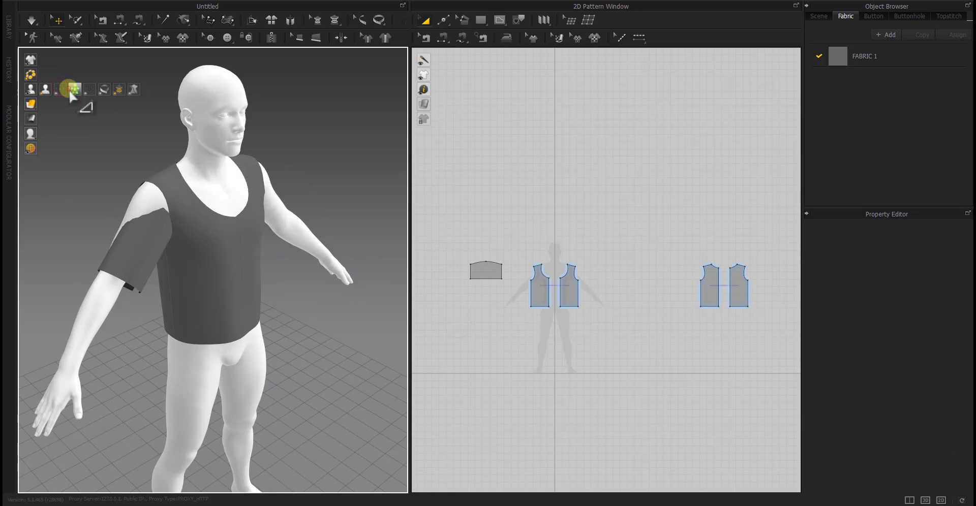
left_click(122, 260)
right_click_drag(122, 260, 104, 257)
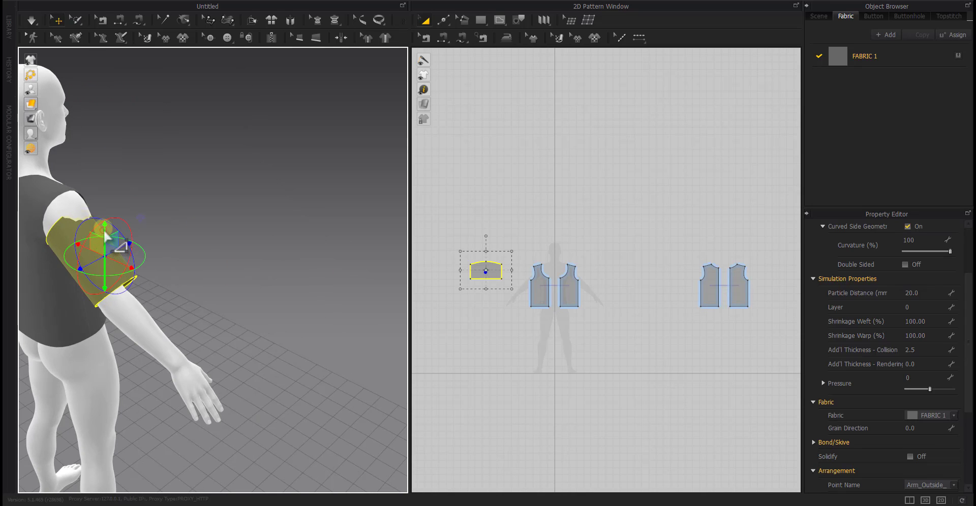
left_click(200, 315)
right_click_drag(200, 315, 100, 323)
middle_click_drag(100, 322, 266, 322)
Sew the sleeve cap to the front and back armholes, join the sleeve's underarm edges and simulate the garment
key("n")
right_click_drag(184, 313, 207, 257)
left_click(207, 244)
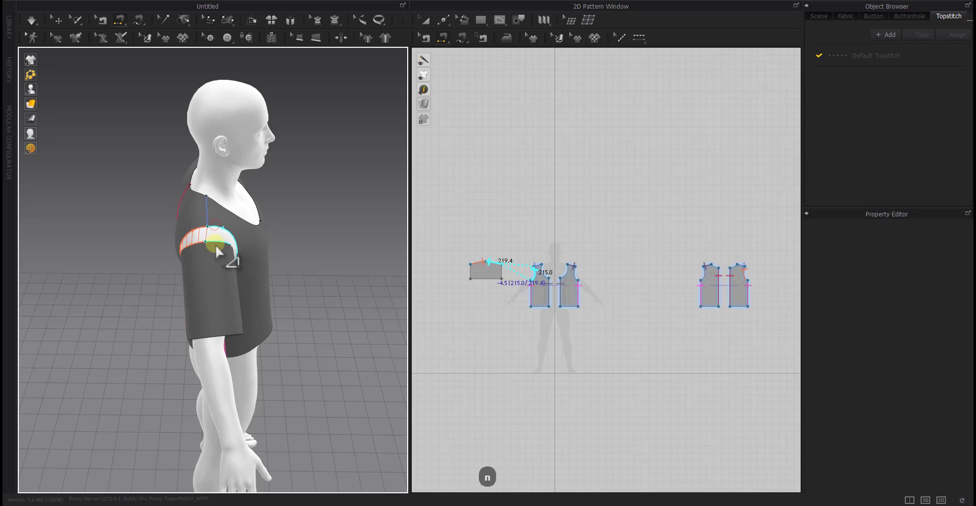
left_click(491, 262)
key("space")
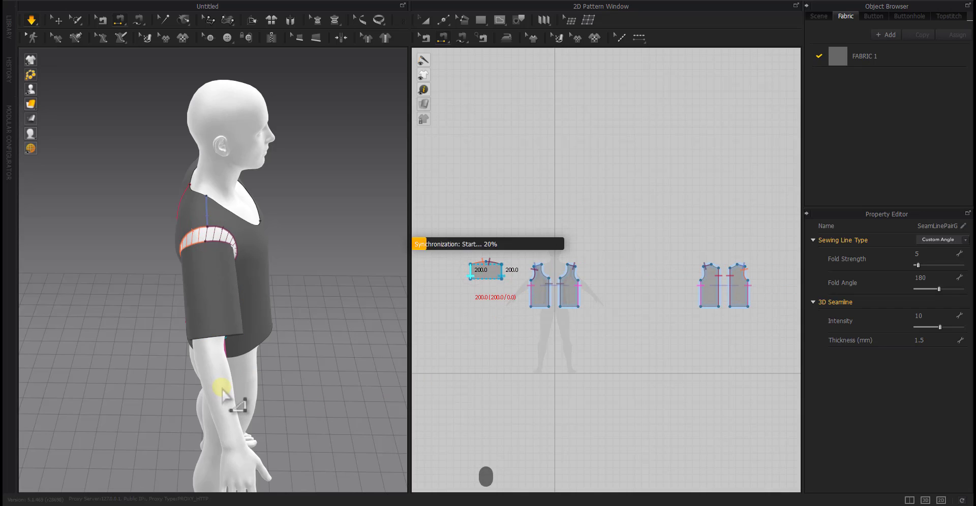
right_click_drag(258, 370, 202, 330)
scroll(202, 331, "down", 3)
middle_click_drag(107, 218, 215, 290)
Try to move the sleeve cap's left corner 30 mm inward, and undo the move
key("z")
scroll(479, 282, "up", 5)
left_click(449, 225)
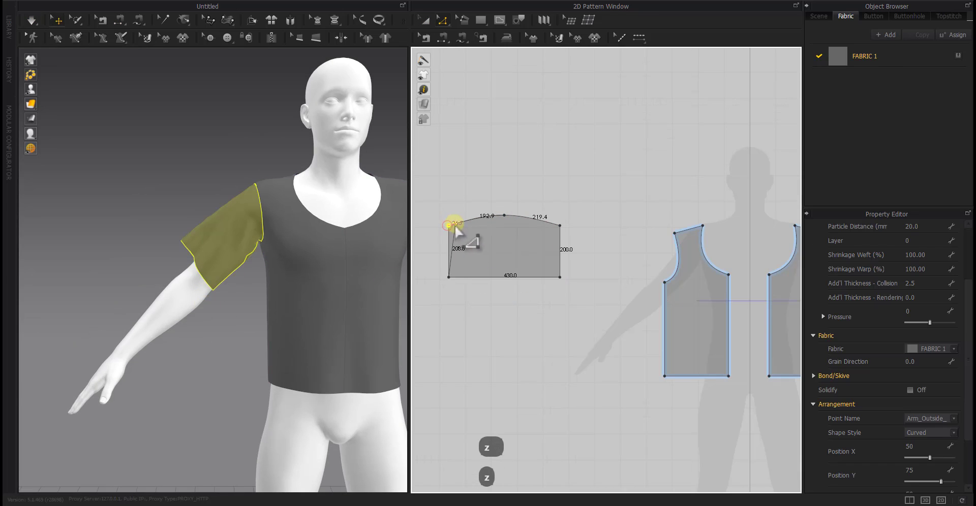
key("Return")
type("30")
key("Return")
key("Return")
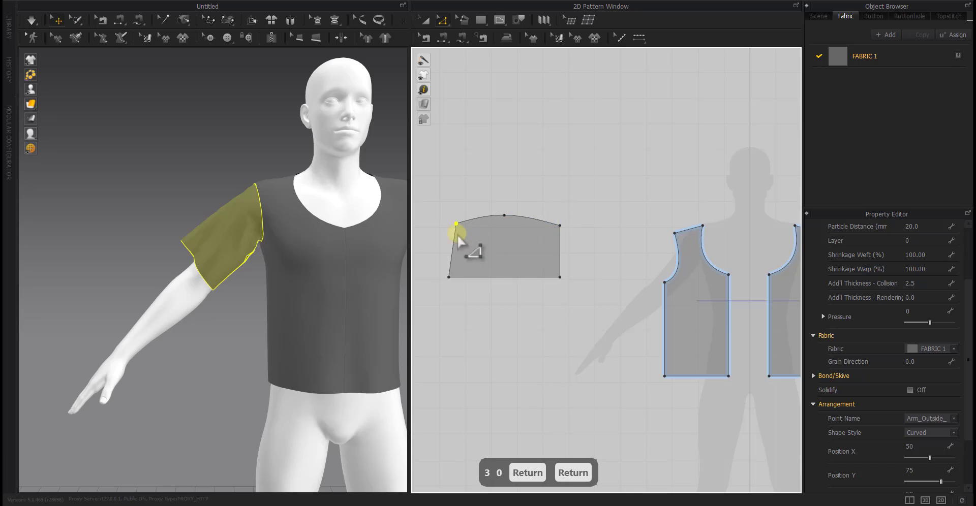
key("ctrl+z")
Move the left corner of the sleeve cap 30 mm inward along the line of the cap curve
scroll(432, 233, "up", 5)
key("Escape")
left_click_drag(493, 203, 523, 196)
right_click(522, 196)
type("30")
key("Return")
key("Return")
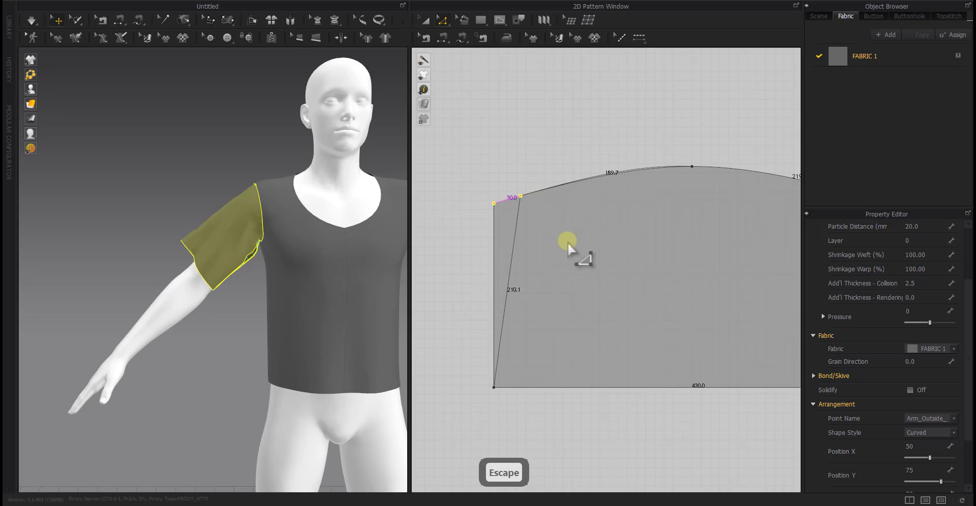
Move the right corner of the sleeve cap 30 mm inward along the line of the cap curve
key("ctrl+z")
left_click_drag(689, 211, 686, 212)
right_click(687, 212)
type("30")
key("Return")
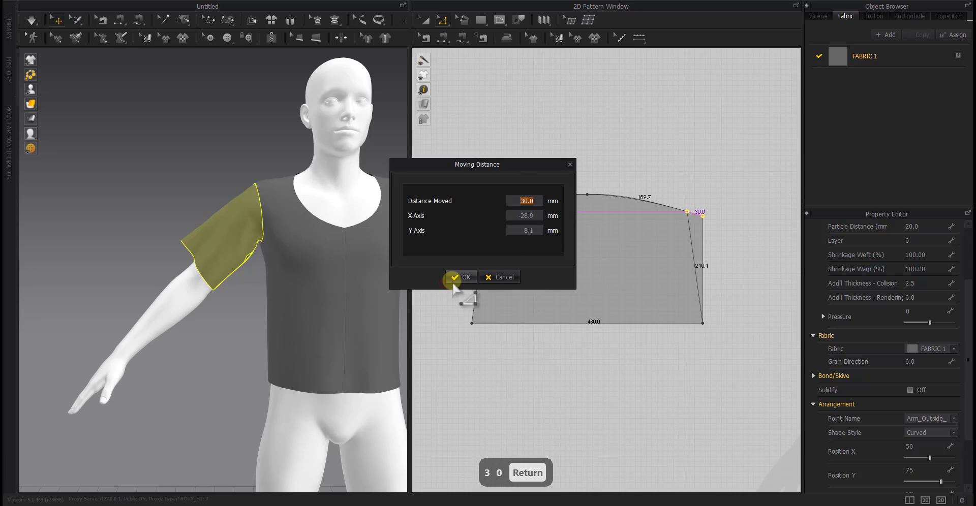
left_click(452, 280)
Move both lower corners of the sleeve 60 mm inward along the hem
left_click_drag(492, 322, 506, 323)
right_click(505, 322)
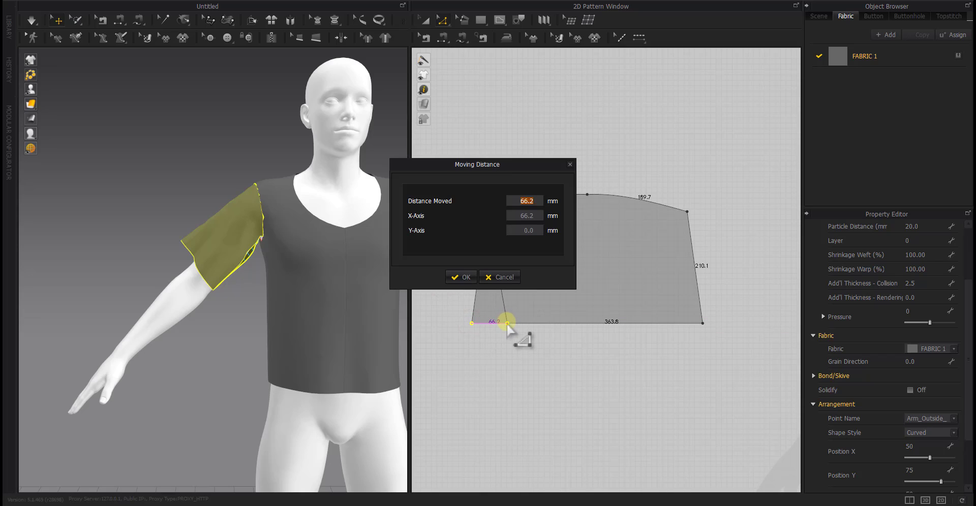
type("60")
key("Return")
left_click_drag(702, 323, 684, 326)
right_click(684, 326)
type("60")
key("Return")
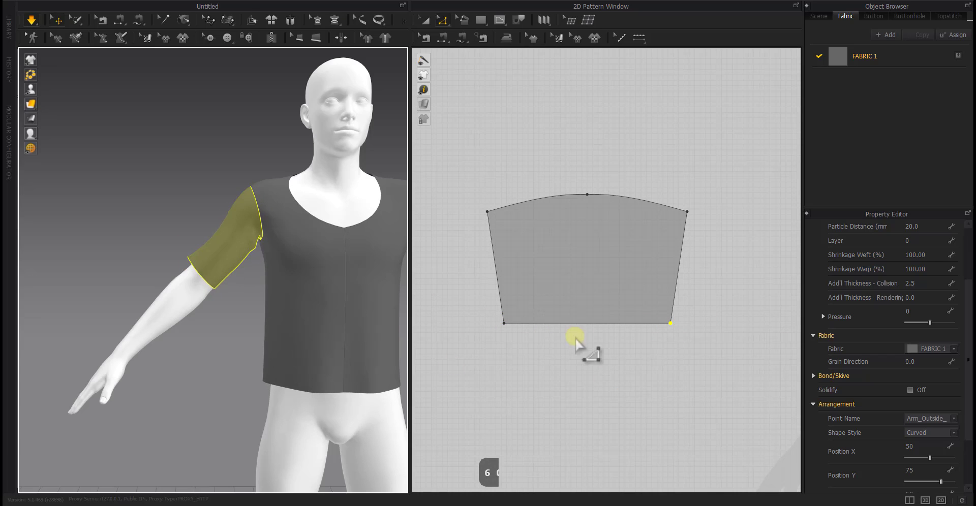
Raise the sleeve hem by 50 mm to shorten the sleeve
left_click_drag(579, 323, 585, 278)
right_click(585, 278)
type("50")
key("Return")
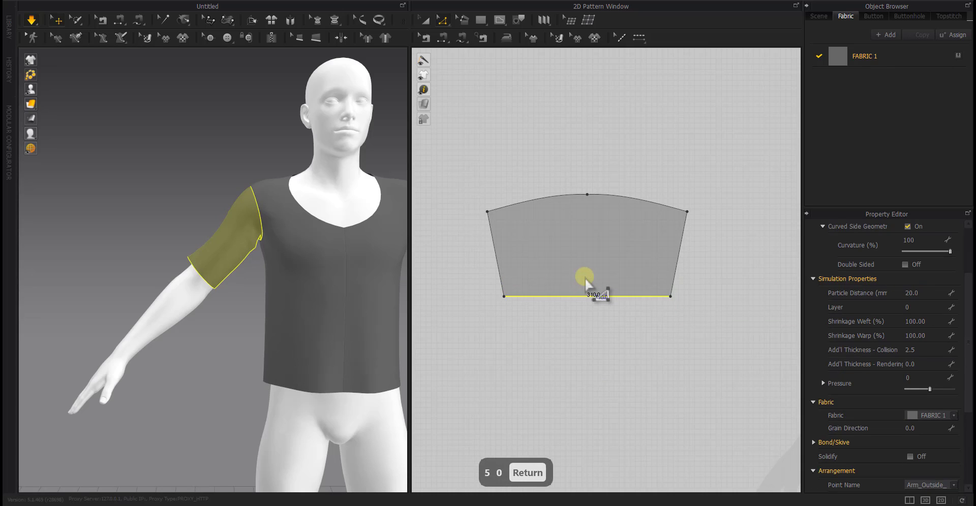
middle_click_drag(289, 303, 223, 302)
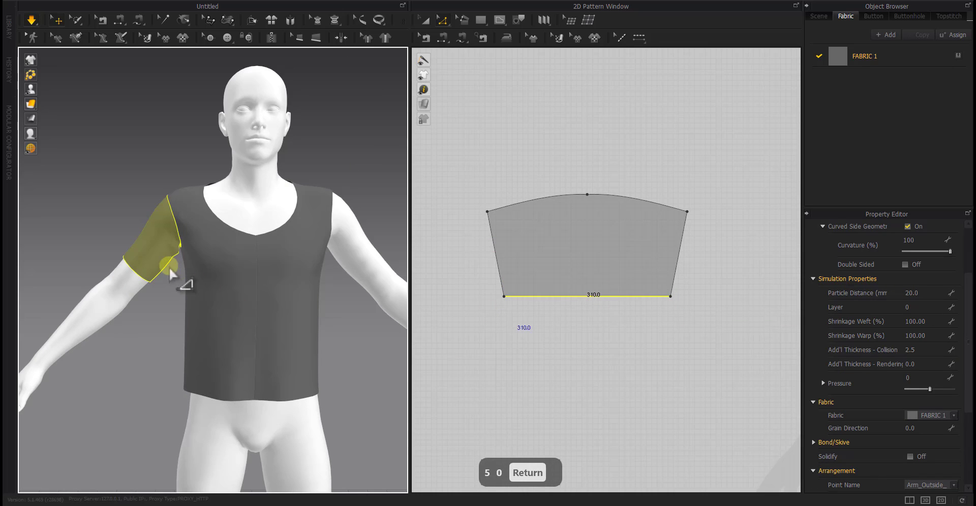
Examine how the shortened sleeve fits around the avatar's arm and shoulder from several sides
left_click(132, 333)
right_click_drag(132, 335, 213, 356)
scroll(208, 211, "up", 5)
middle_click_drag(209, 211, 217, 355)
right_click_drag(218, 355, 187, 349)
left_click(231, 305)
scroll(609, 370, "down", 5)
middle_click_drag(610, 374, 570, 365)
left_click(255, 370)
right_click_drag(255, 370, 316, 384)
scroll(316, 386, "down", 3)
middle_click_drag(317, 394, 249, 313)
Create a linked mirrored copy of the sleeve and place it beyond the back panels, level with the original sleeve
left_click(557, 320)
scroll(564, 325, "down", 4)
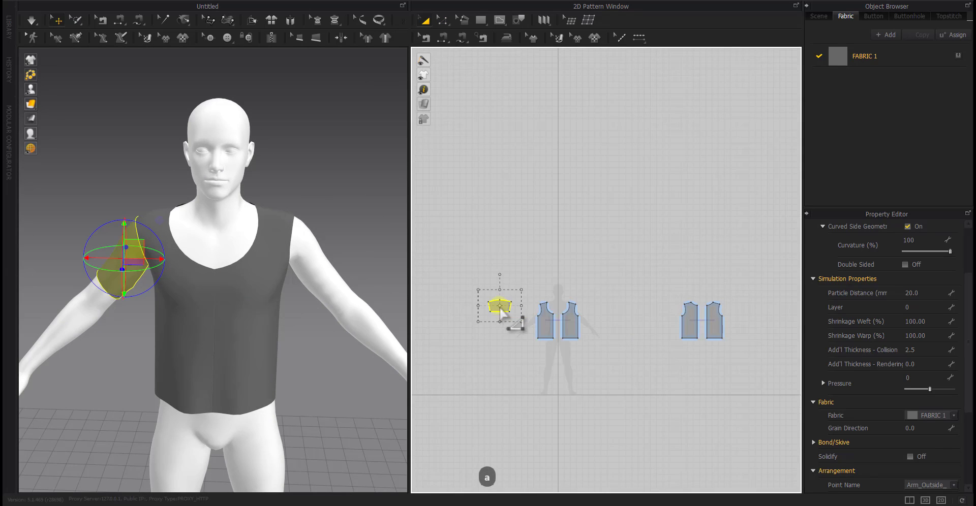
right_click(483, 305)
left_click(499, 236)
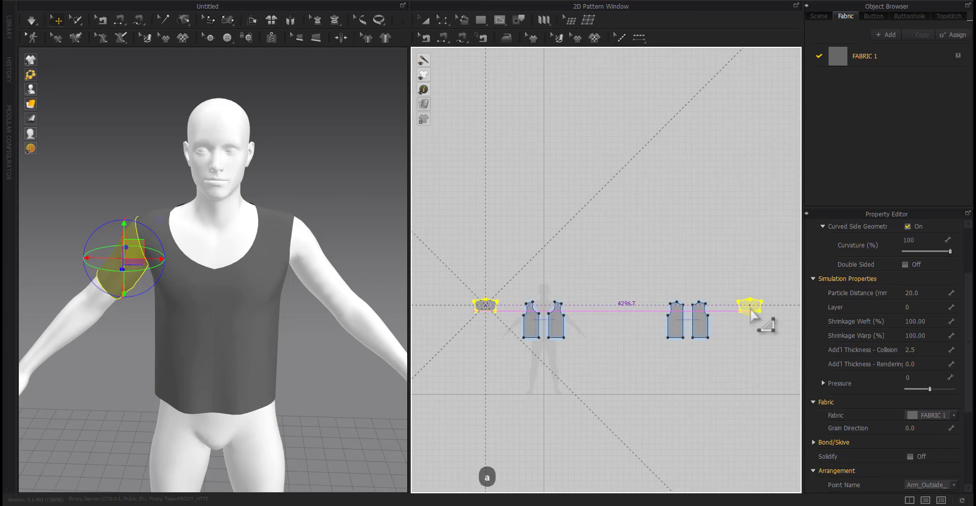
left_click(746, 308)
left_click(740, 366)
Position the mirrored sleeve around the avatar's left upper arm in the 3D view
mouse_move(300, 351)
right_mouse_down()
mouse_move(362, 325)
mouse_move(403, 257)
right_mouse_up()
left_click(347, 197)
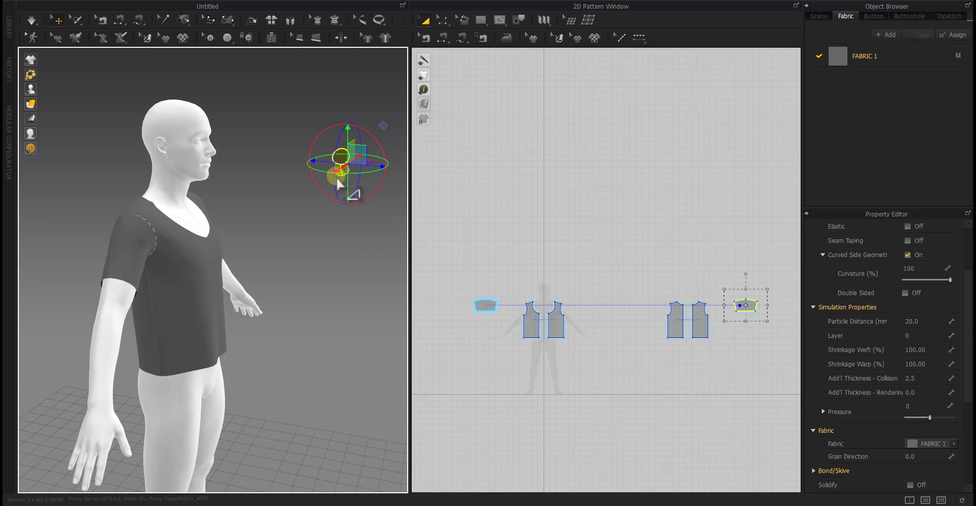
right_click_drag(322, 324, 365, 284)
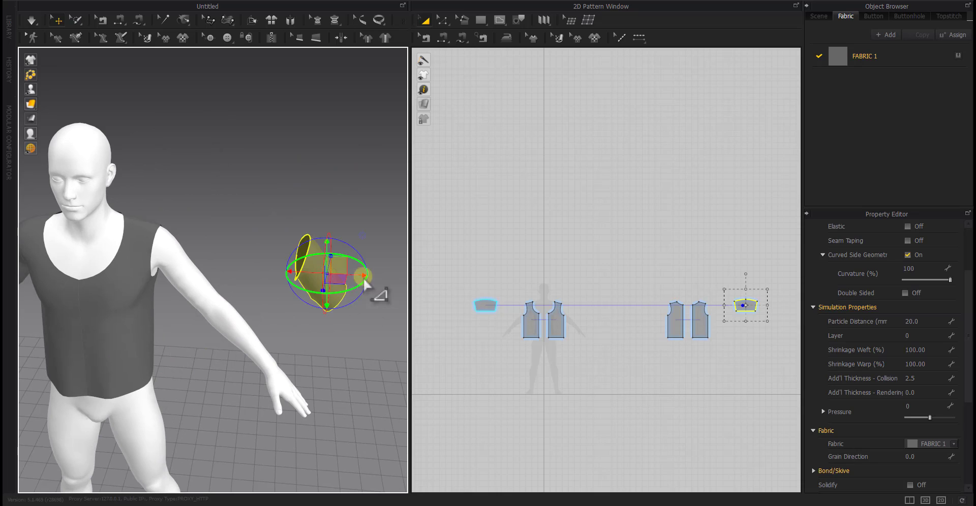
left_click_drag(364, 283, 224, 280)
left_click(254, 274)
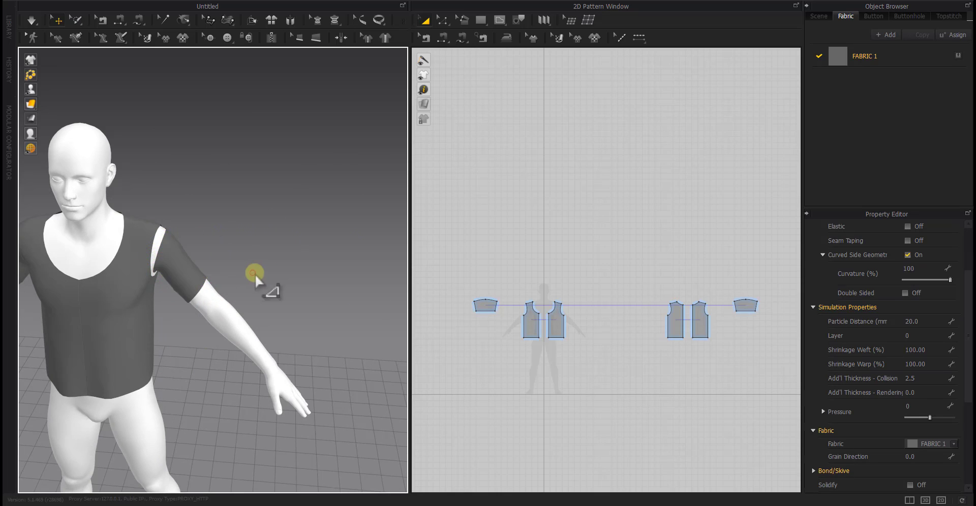
Sew the mirrored sleeve's cap to the left armhole and simulate the garment
mouse_move(254, 274)
right_mouse_down()
mouse_move(273, 243)
mouse_move(243, 282)
right_mouse_up()
key("n")
left_click(247, 282)
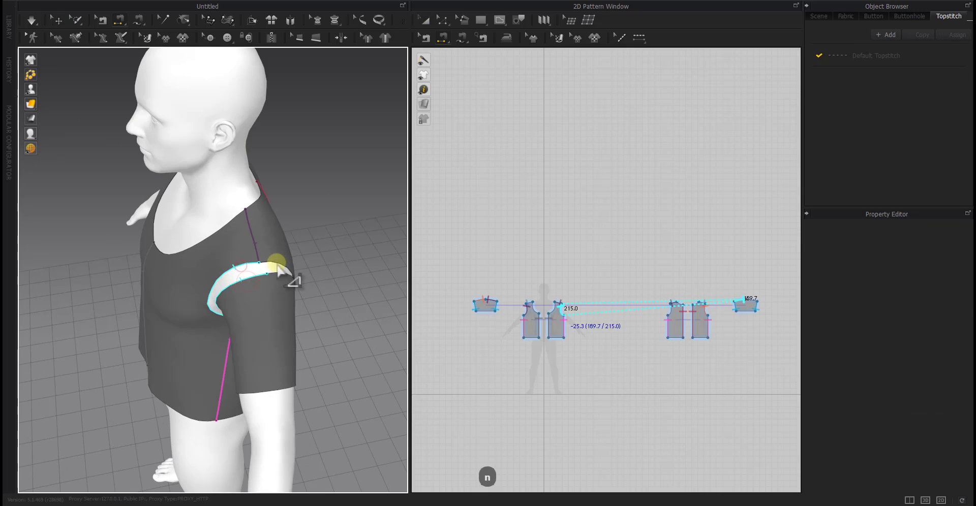
left_click(278, 269)
right_click_drag(305, 326, 325, 356)
key("space")
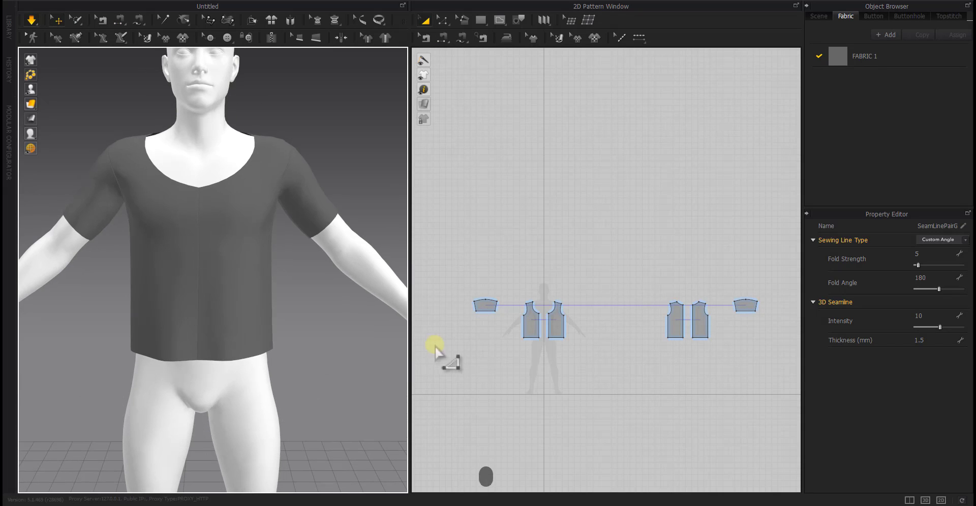
Move the lower side corner of the linked front panels 10 mm inward along the hem
key("z")
key("z")
scroll(533, 343, "up", 4)
left_click_drag(481, 319, 488, 322)
right_click(489, 322)
type("10")
key("Return")
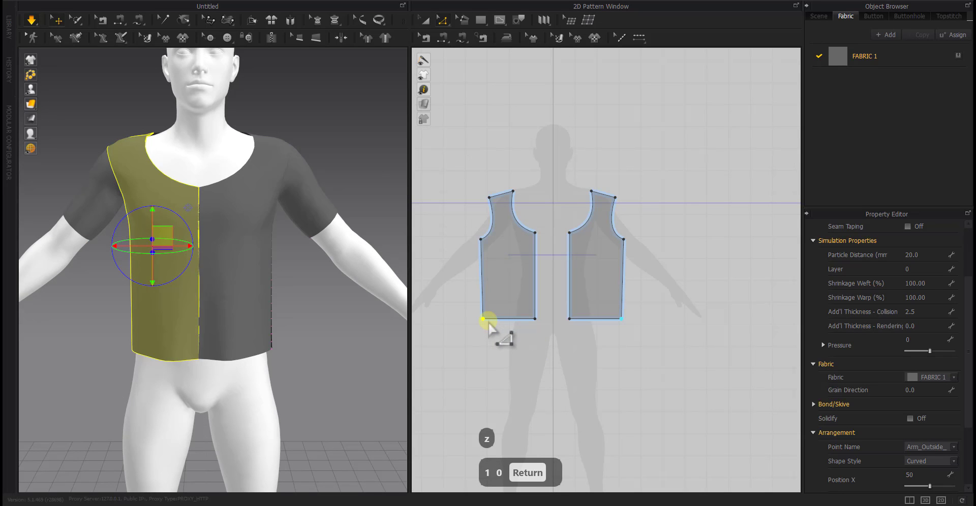
mouse_move(316, 368)
right_mouse_down()
mouse_move(235, 392)
mouse_move(312, 376)
right_mouse_up()
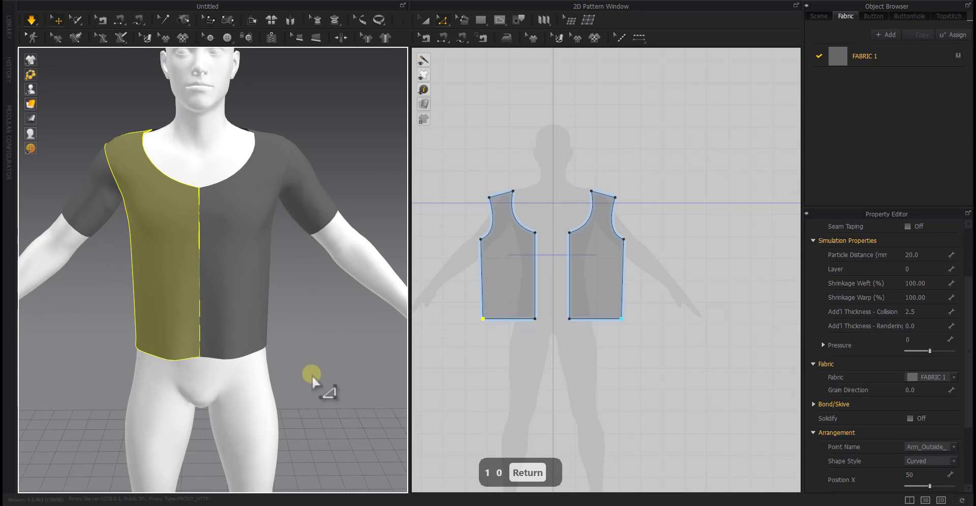
Move the lower centre-front corner of the front panels 10 mm inward along the hem
left_click_drag(534, 319, 526, 323)
right_click(526, 324)
type("10")
key("Return")
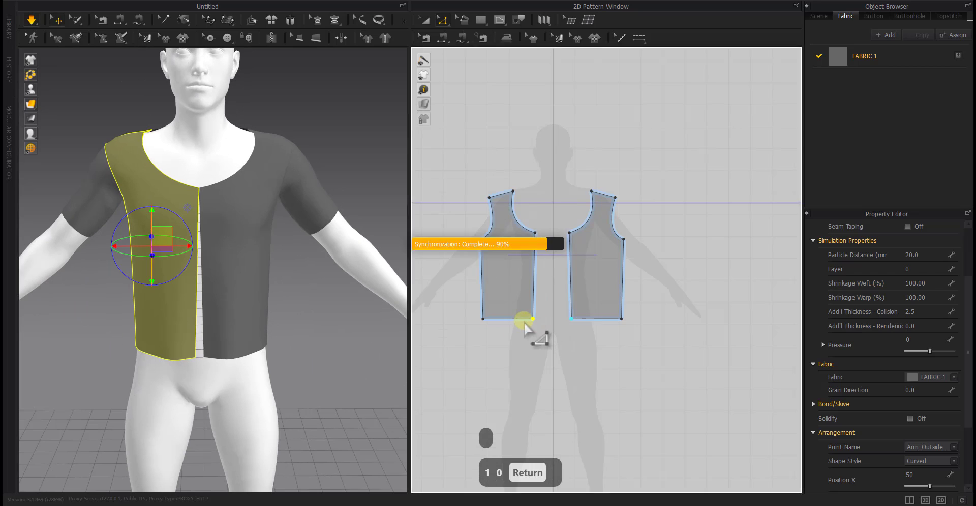
right_click_drag(356, 427, 325, 391)
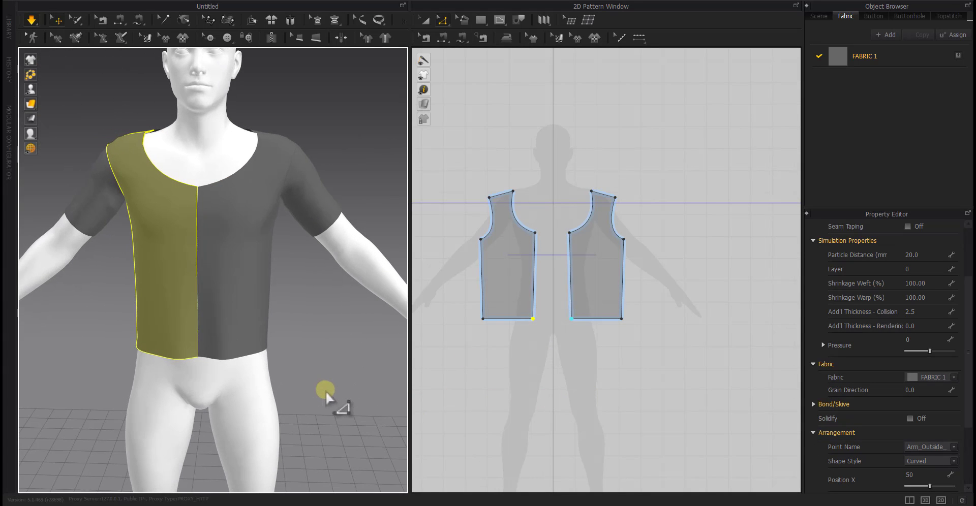
Move both lower corners of the front panels another 10 mm inward along the hem and simulate the garment
left_click_drag(532, 319, 492, 319)
right_click(521, 315)
type("10")
key("Return")
right_click(493, 319)
type("10")
key("Return")
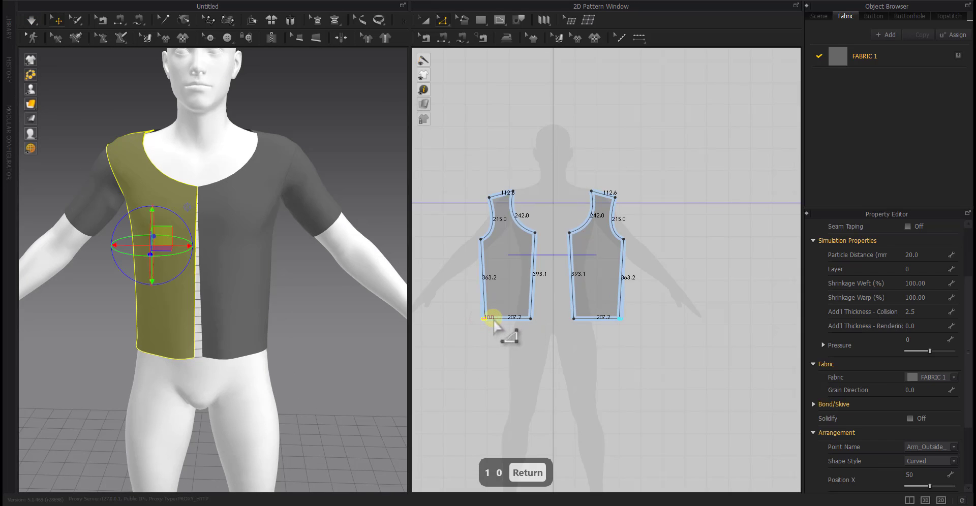
key("space")
right_click_drag(357, 388, 358, 343)
scroll(544, 342, "down", 4)
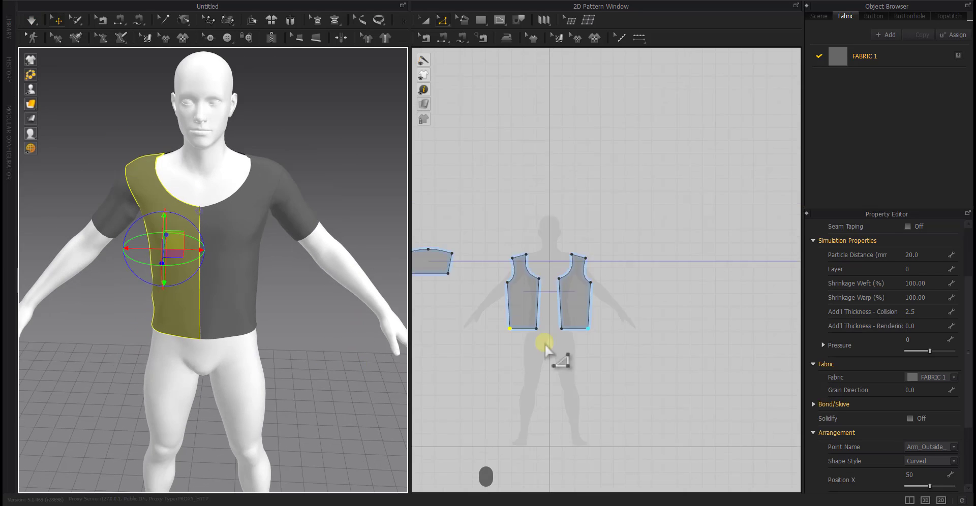
Move the lower side corner of the linked back panels 20 mm inward along the hem
left_click(621, 374)
right_click_drag(342, 389, 261, 392)
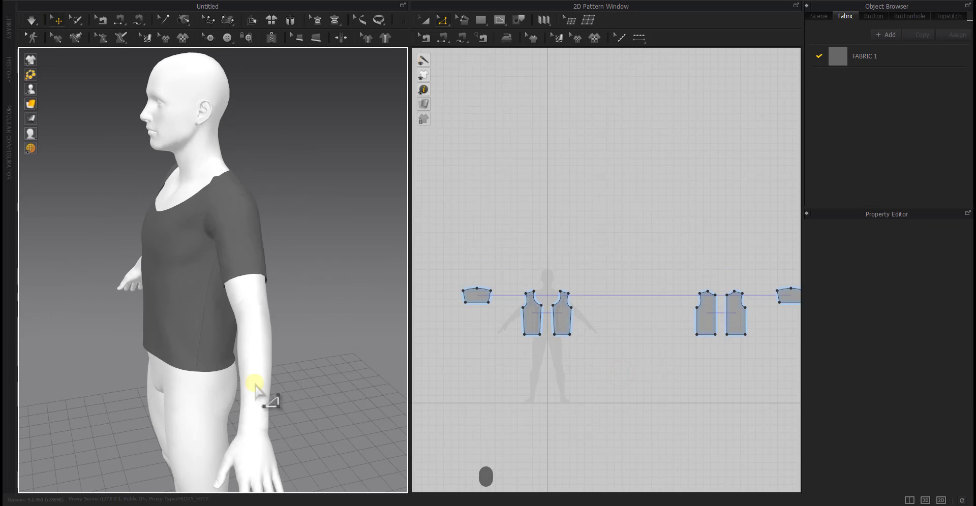
scroll(608, 348, "up", 5)
left_click_drag(583, 342, 603, 344)
right_click(586, 341)
left_click(507, 276)
right_click(602, 344)
type("20")
key("Return")
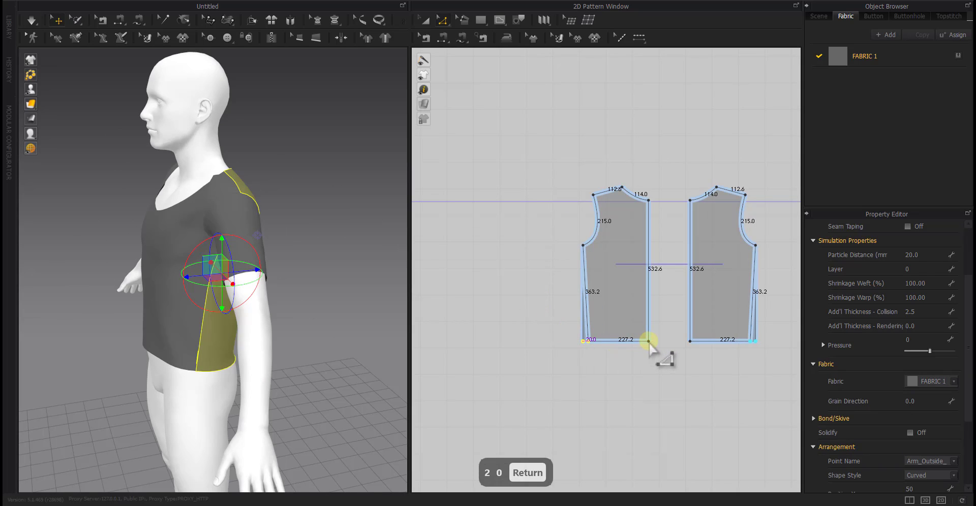
Move the lower centre-back corner of the back panels 20 mm inward and simulate the garment to settle the back
left_click_drag(649, 341, 634, 342)
right_click(634, 342)
type("20")
key("Return")
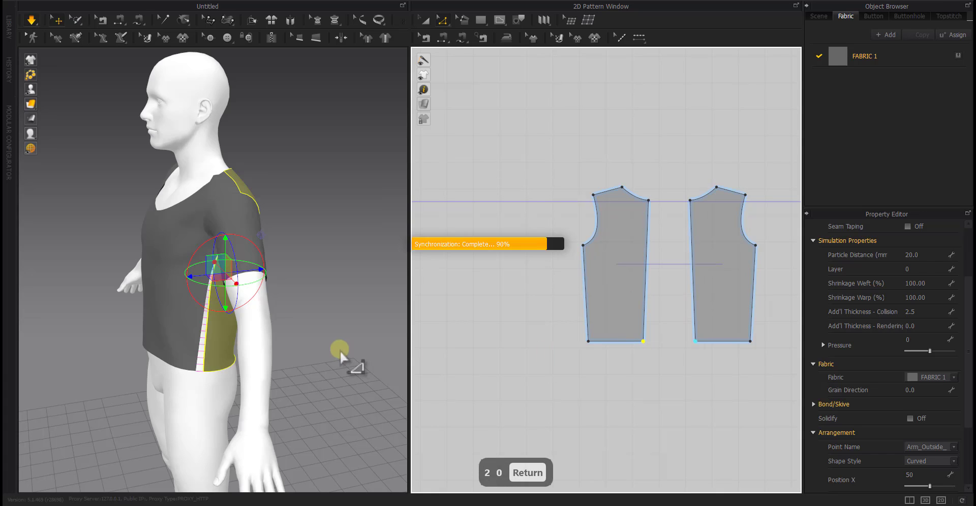
right_click_drag(122, 402, 45, 330)
left_click(105, 263)
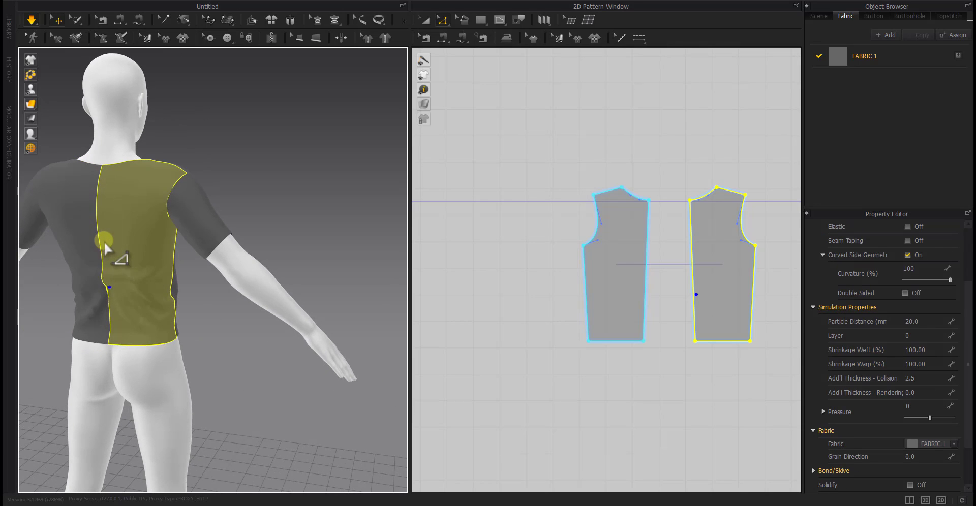
left_click(242, 382)
right_click_drag(243, 382, 216, 367)
key("space")
Try to raise the hem of the back panels by 30 mm, and undo the change
left_click_drag(708, 343, 710, 267)
right_click(709, 268)
type("20")
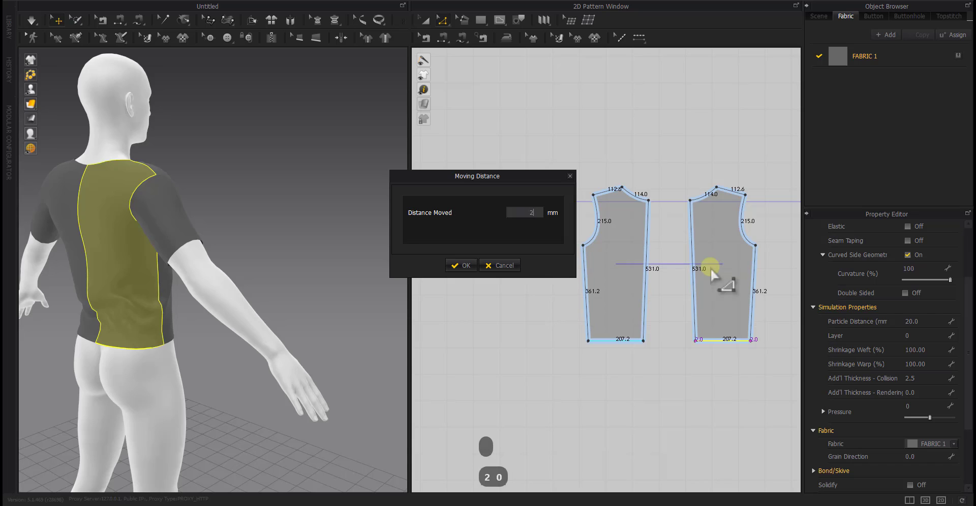
key("Return")
key("BackSpace")
key("BackSpace")
type("30")
key("Return")
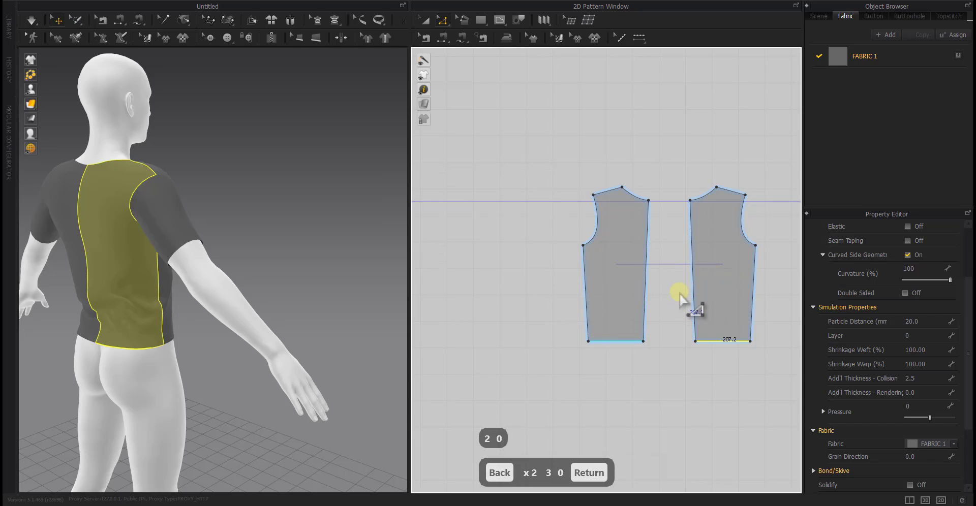
right_click_drag(315, 350, 356, 341)
key("ctrl+z")
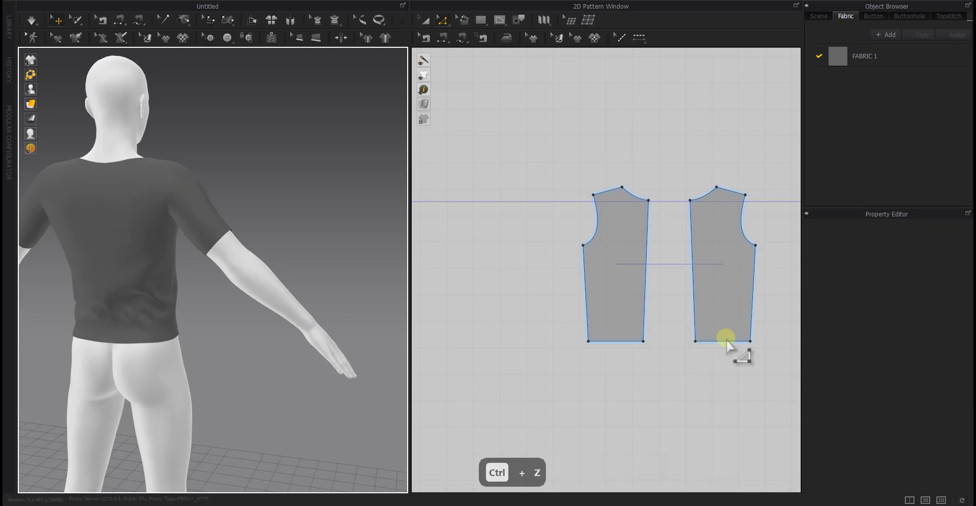
Try again to move the hem edge of the linked back panels upward by 30 mm
left_click_drag(722, 336, 723, 262)
right_click(723, 262)
type("30")
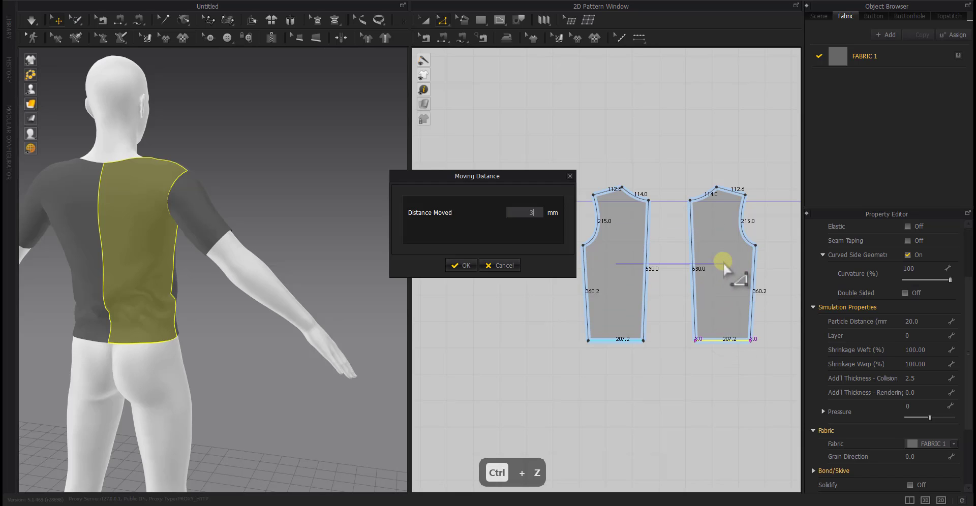
key("Return")
right_click_drag(246, 410, 321, 390)
left_click_drag(727, 338, 730, 279)
right_click(729, 279)
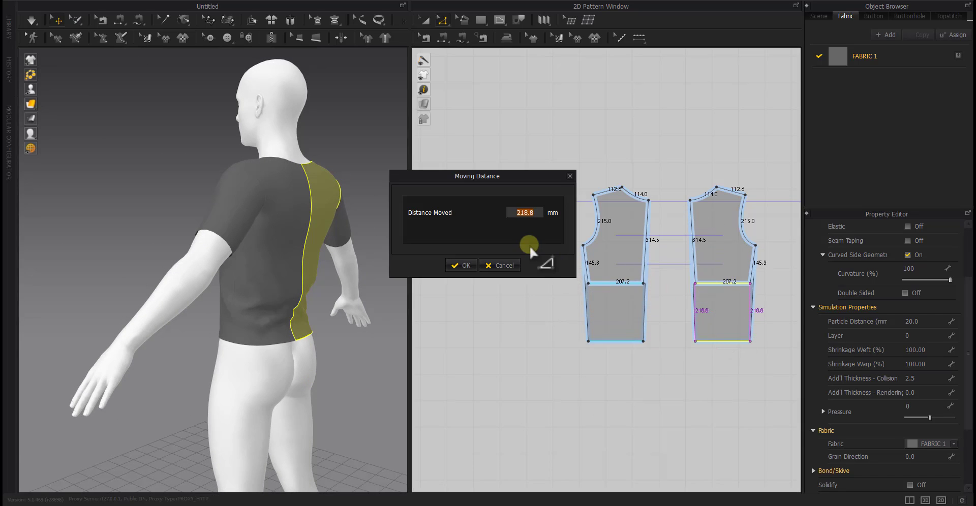
type("30")
left_click(464, 265)
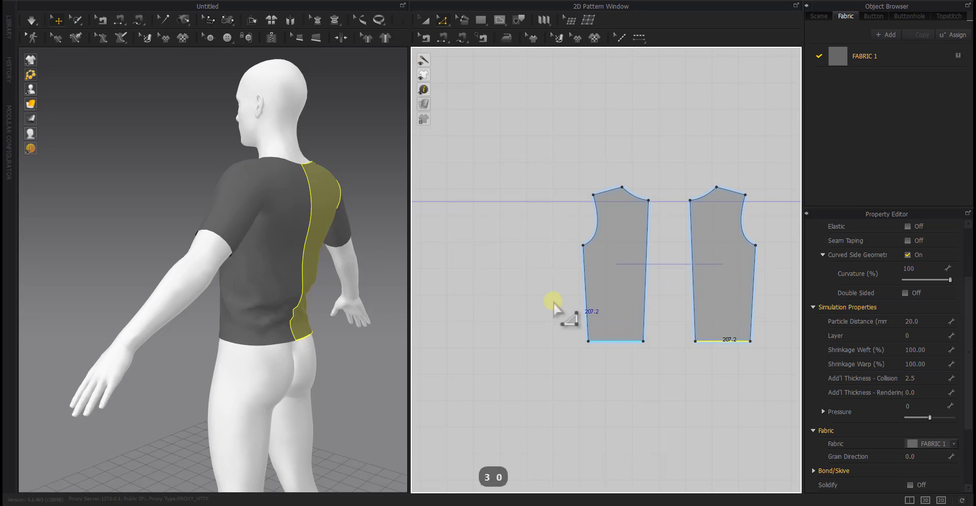
Undo the latest change to the draped garment and simulate it again to check the fit of the back
right_click_drag(258, 389, 225, 397)
scroll(621, 335, "down", 5)
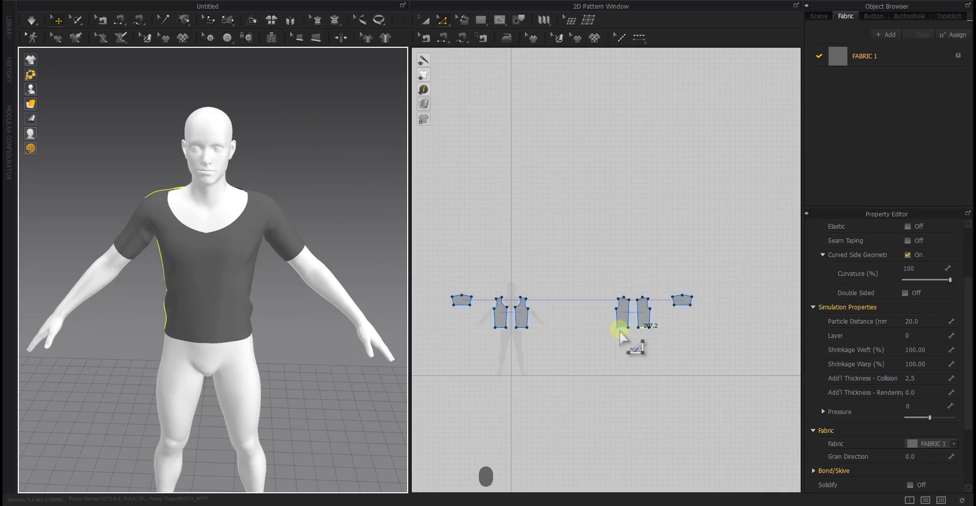
middle_click_drag(619, 330, 630, 321)
key("space")
left_click(586, 354)
scroll(639, 328, "up", 6)
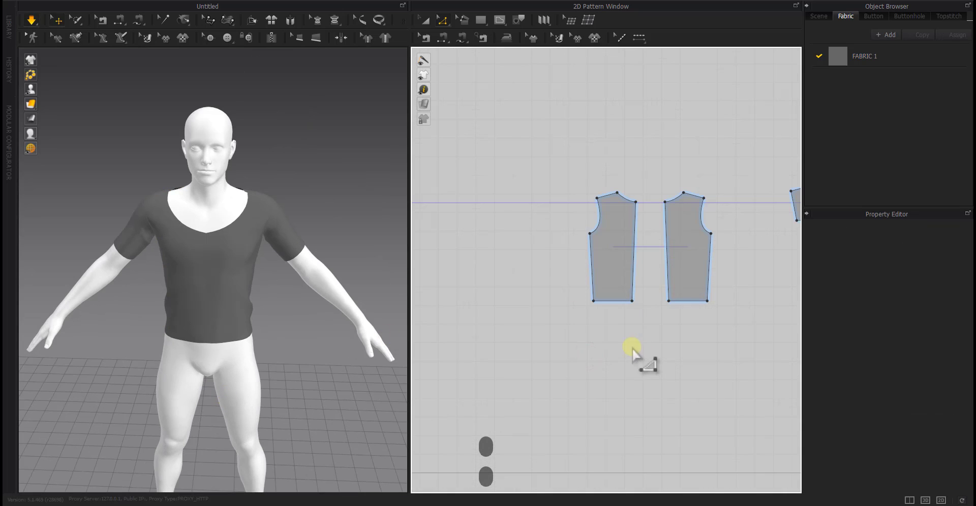
right_click_drag(389, 364, 83, 356)
key("ctrl+z")
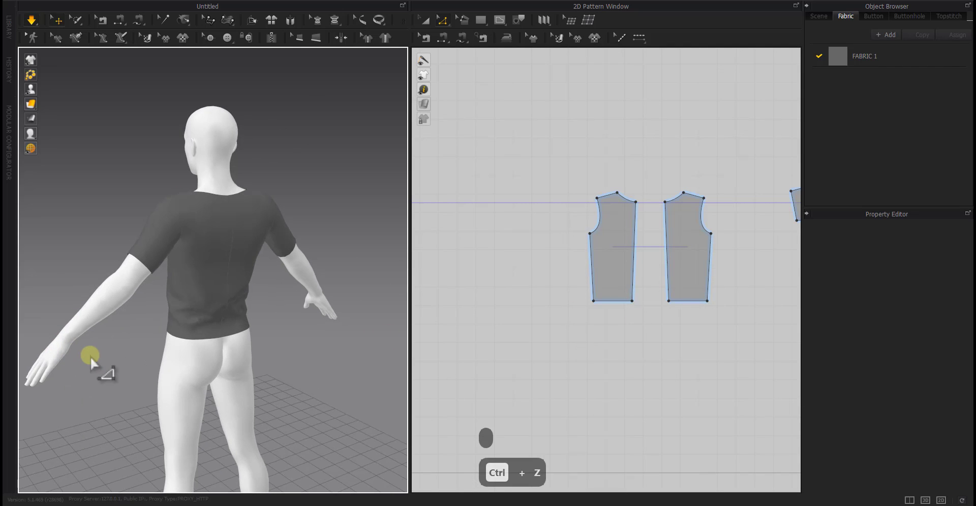
left_click(631, 307)
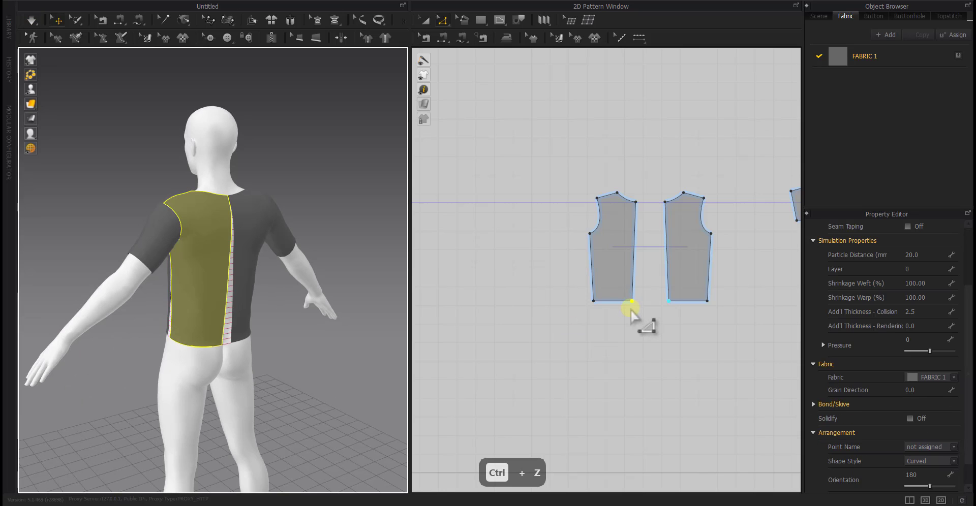
key("space")
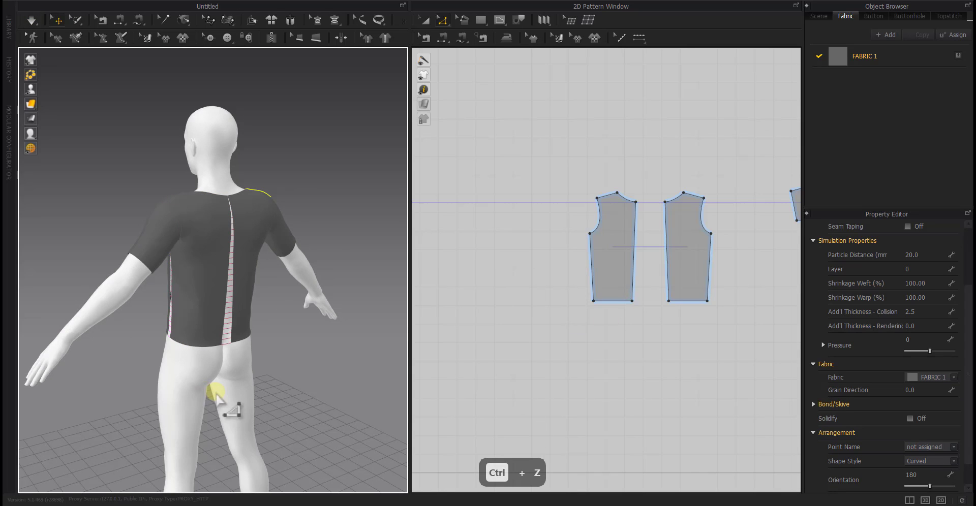
right_click_drag(218, 400, 247, 395)
Move both lower corners of the back panels outward along the hem so the side and centre edges run vertical
scroll(609, 305, "up", 6)
middle_click_drag(553, 294, 559, 388)
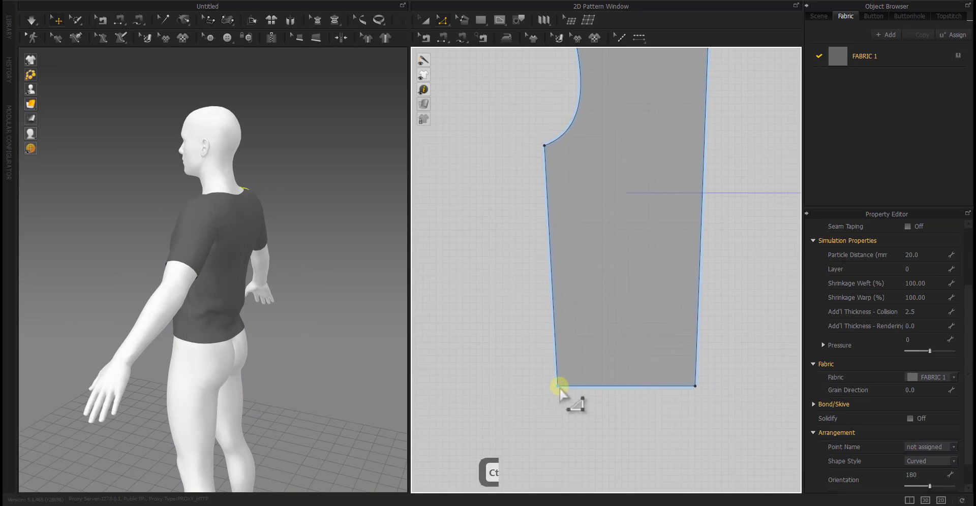
left_click_drag(558, 387, 544, 386)
left_click_drag(695, 387, 708, 387)
Move both lower corners of the front panels outward so the side and centre edges run vertical, and simulate the garment
scroll(709, 387, "down", 4)
middle_click_drag(710, 388, 806, 367)
left_click(566, 413)
scroll(535, 402, "down", 6)
scroll(473, 356, "up", 7)
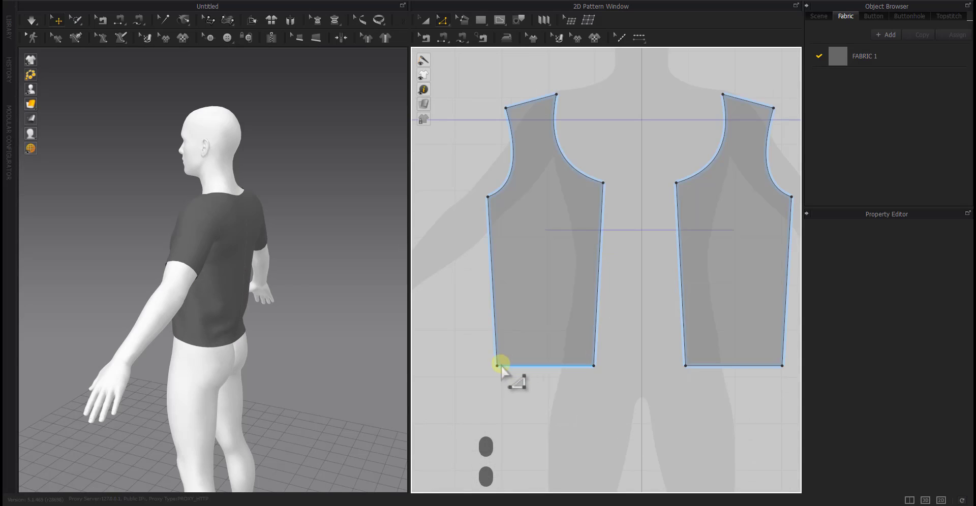
left_click_drag(496, 366, 488, 365)
left_click_drag(594, 366, 603, 365)
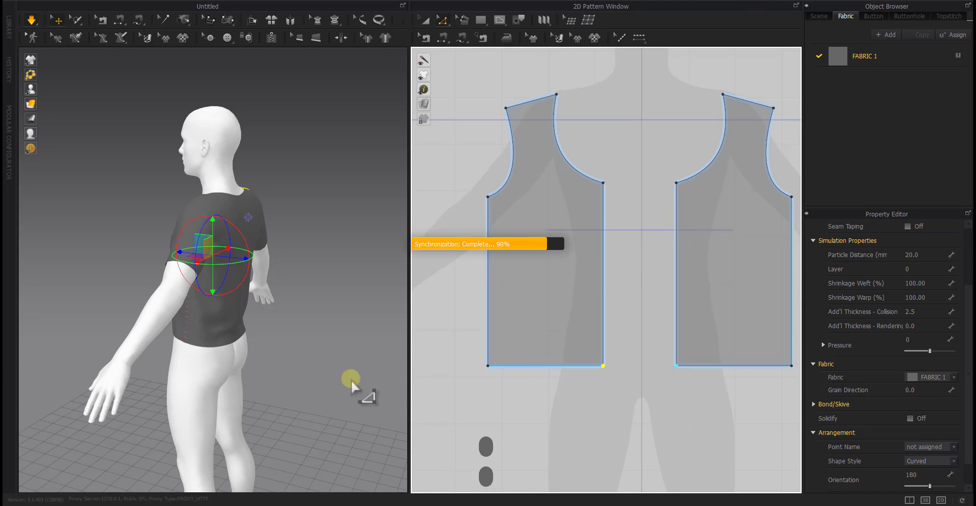
right_click_drag(229, 389, 287, 380)
key("space")
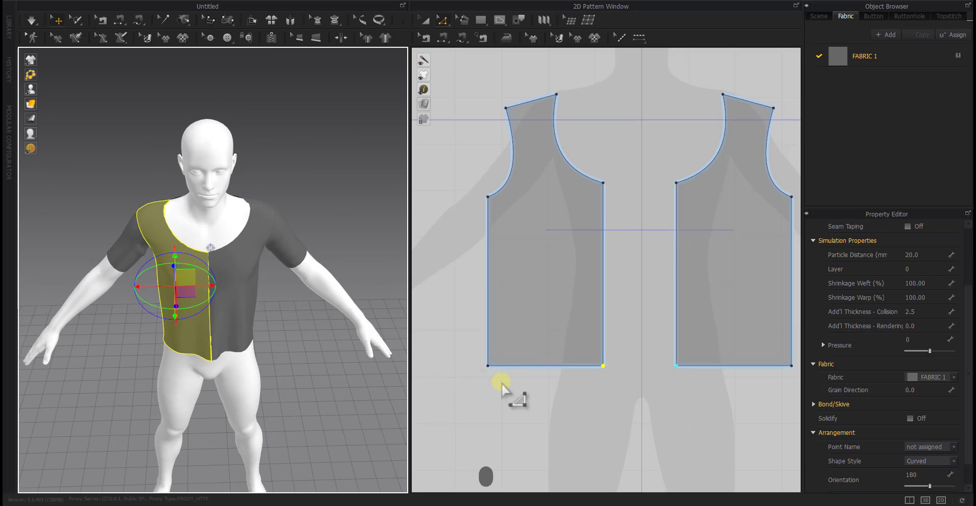
Move the lower side corner of the linked front panels 20 mm inward along the hem
left_click_drag(488, 366, 490, 366)
key("Return")
type("20")
key("Return")
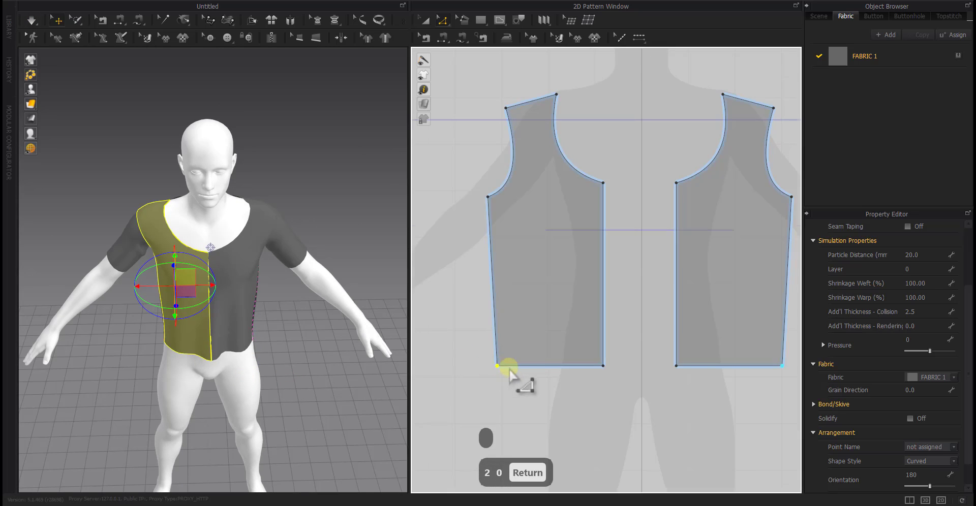
Move the lower side corner of the linked back panels 20 mm inward along the hem and simulate the garment
scroll(453, 378, "down", 5)
scroll(639, 367, "up", 5)
left_click_drag(584, 361, 603, 362)
right_click(603, 361)
type("20")
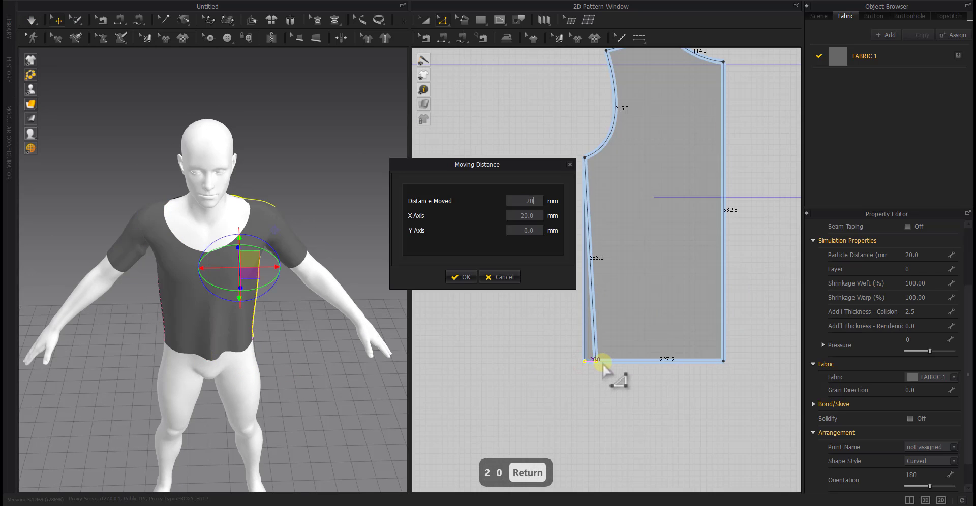
key("Return")
left_click(290, 336)
right_click_drag(290, 336, 198, 350)
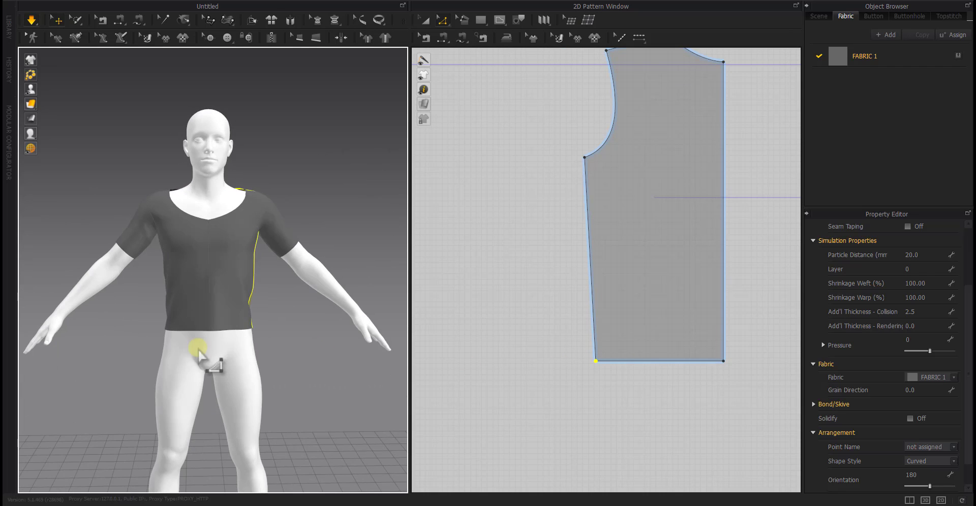
Move the lower centre-back corner of the linked back panels 10 mm inward along the hem
left_click_drag(714, 366, 708, 364)
right_click(712, 366)
type("10")
key("Return")
scroll(709, 365, "down", 5)
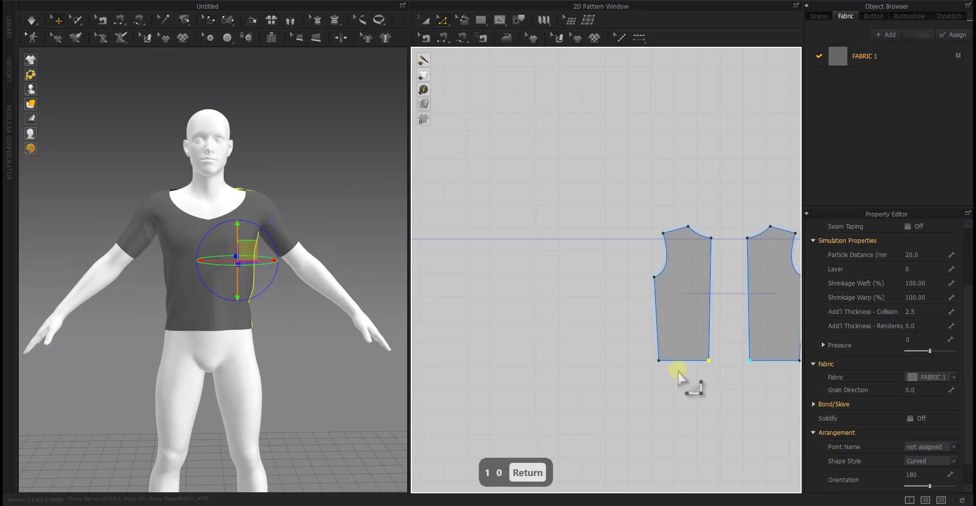
Move the lower centre-front corner of the linked front panels 10 mm inward along the hem and simulate the garment
middle_click_drag(584, 384, 757, 382)
scroll(454, 357, "up", 6)
left_click_drag(528, 370, 517, 370)
right_click(516, 370)
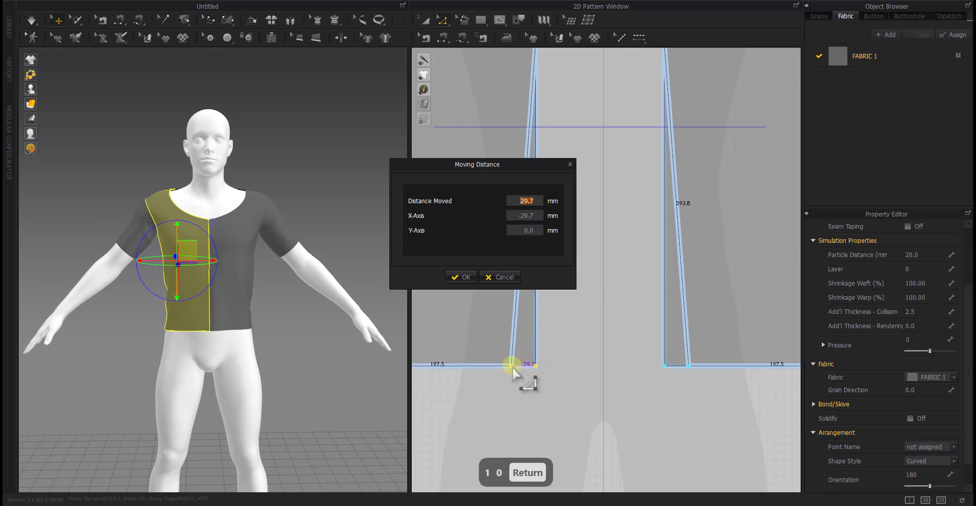
type("10")
key("Return")
right_click_drag(325, 331, 284, 350)
key("space")
Try to unfold the linked front panels across their centre-front edge, and undo the change
scroll(595, 346, "down", 10)
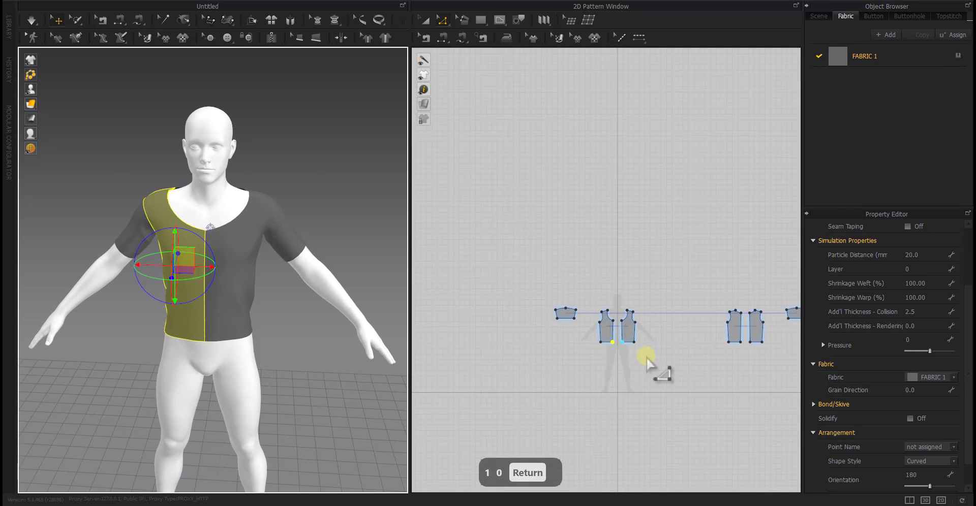
scroll(578, 350, "up", 5)
middle_click_drag(644, 356, 603, 335)
left_click(572, 347)
scroll(605, 332, "down", 5)
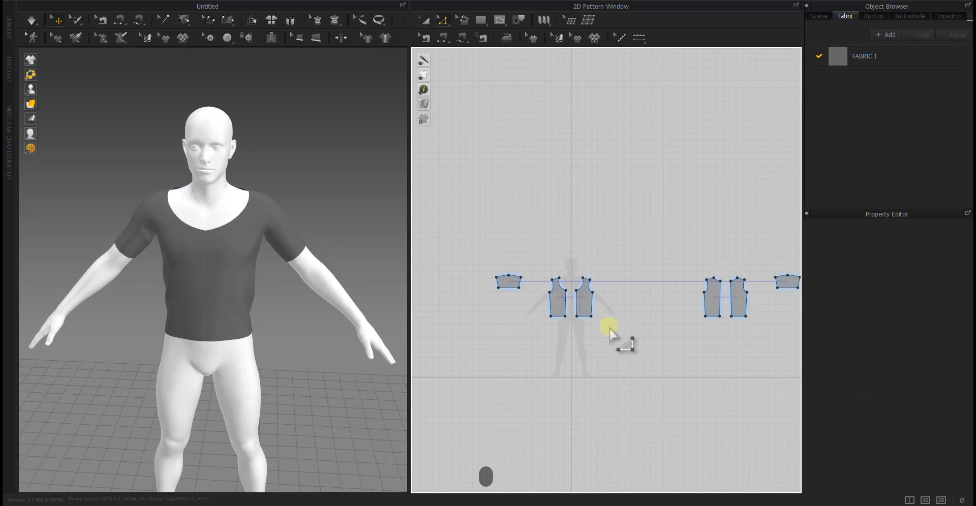
right_click(568, 306)
left_click(590, 371)
key("ctrl+z")
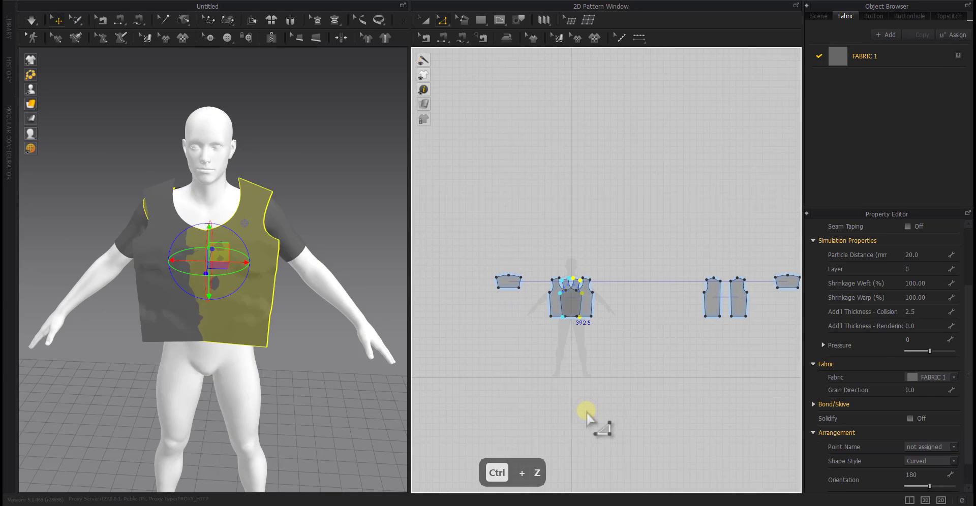
Join the two front panels into one piece along the centre-front edge and delete the leftover centre point at the hem
scroll(557, 304, "up", 5)
right_click(584, 301)
left_click(616, 394)
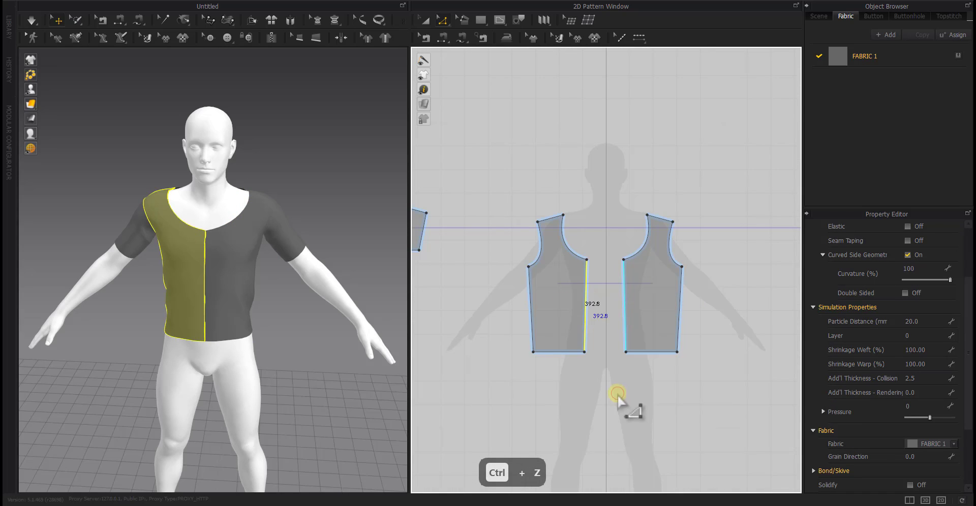
left_click(604, 335)
left_click_drag(605, 334, 597, 374, "shift")
key("z")
left_click(611, 375)
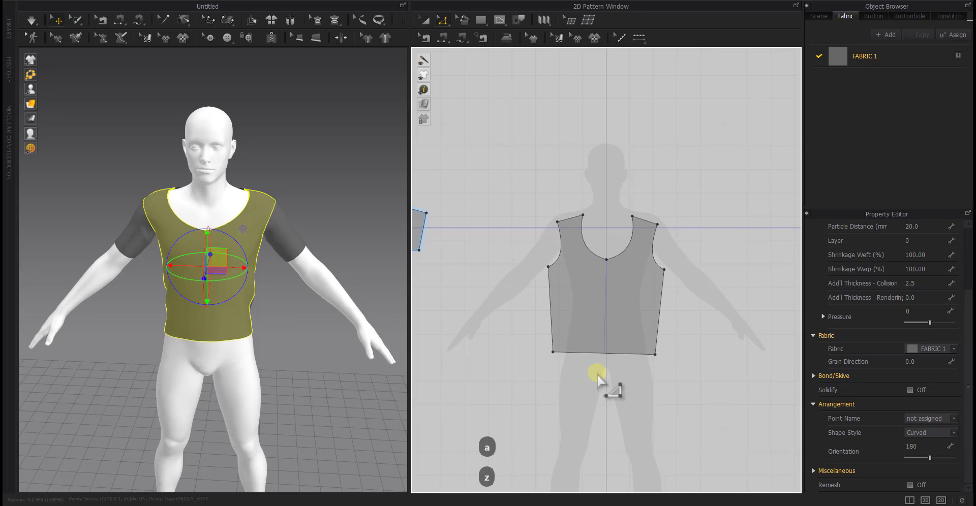
key("Delete")
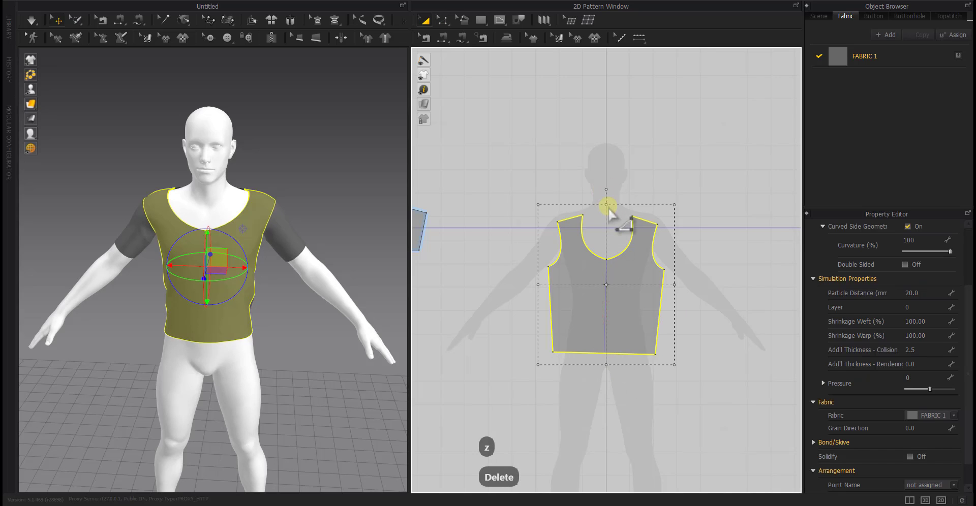
Rotate the joined front panel slightly so it stands upright with a level hem
key("a")
right_click_drag(608, 208, 608, 247, "alt")
scroll(581, 252, "down", 5)
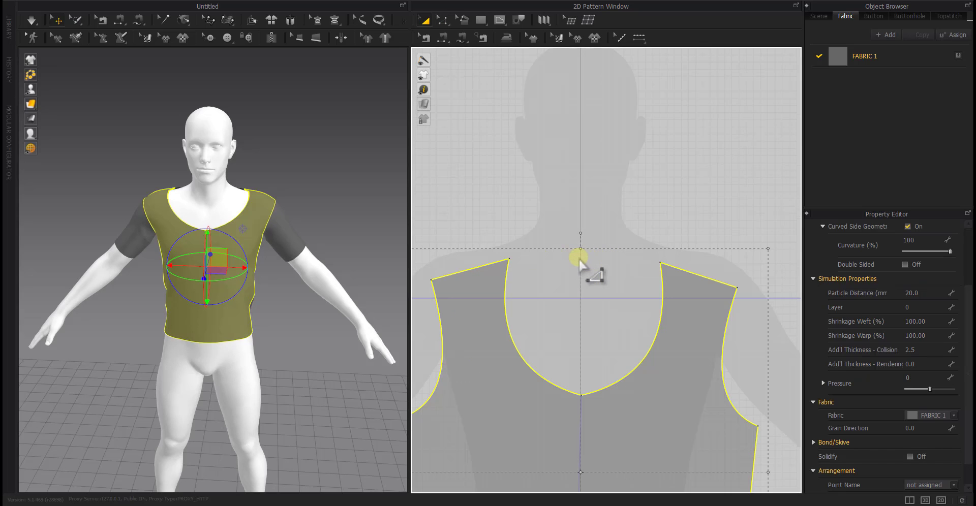
scroll(578, 237, "down", 3)
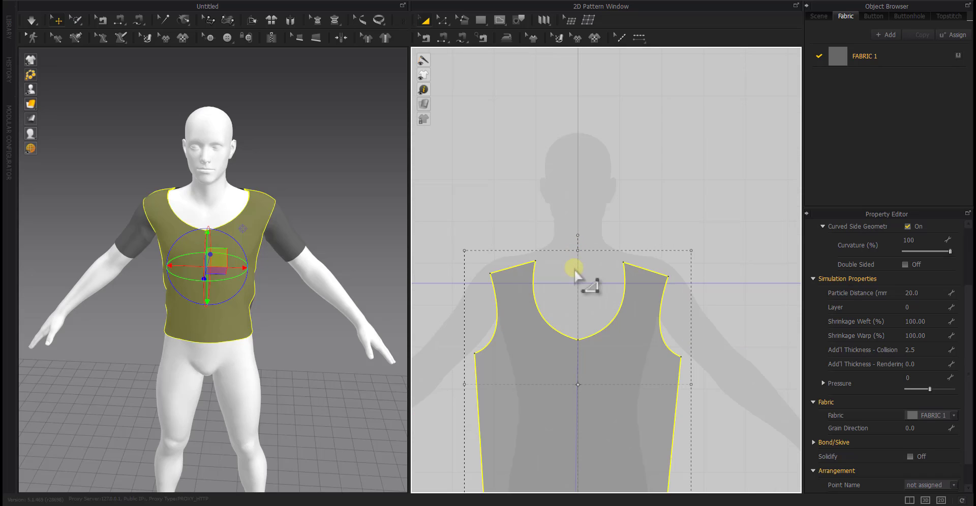
left_click_drag(572, 180, 569, 180)
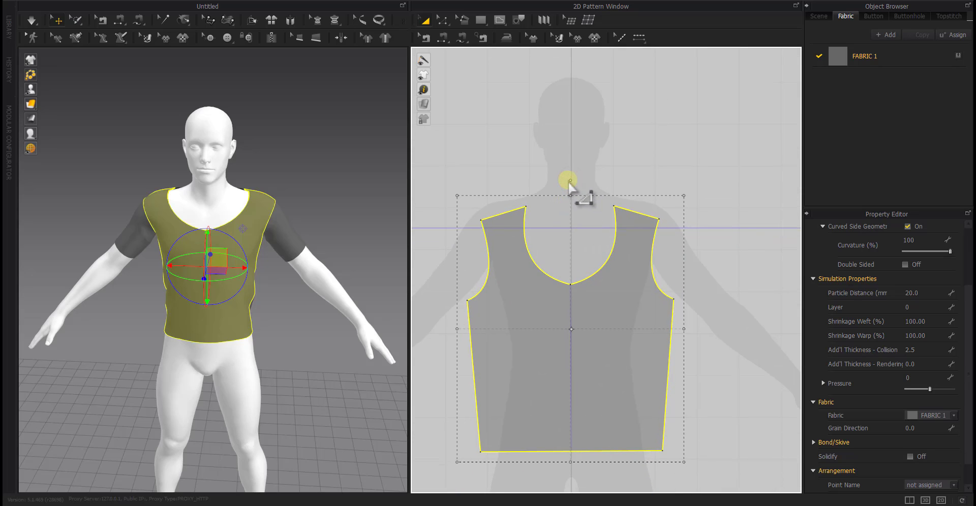
left_click(569, 221)
Join the two back panels into one piece along the centre-back edge and delete the leftover centre point at the hem
scroll(569, 220, "down", 6)
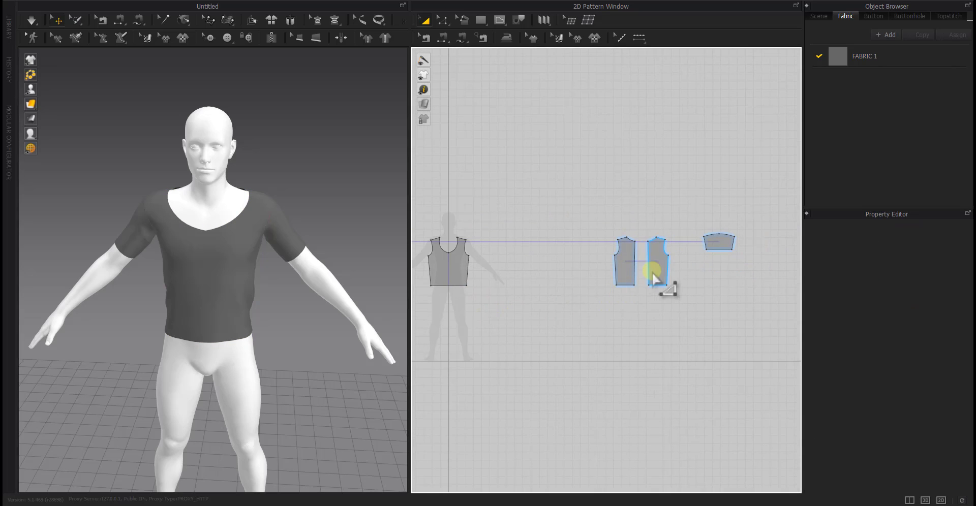
left_click(646, 269)
key("z")
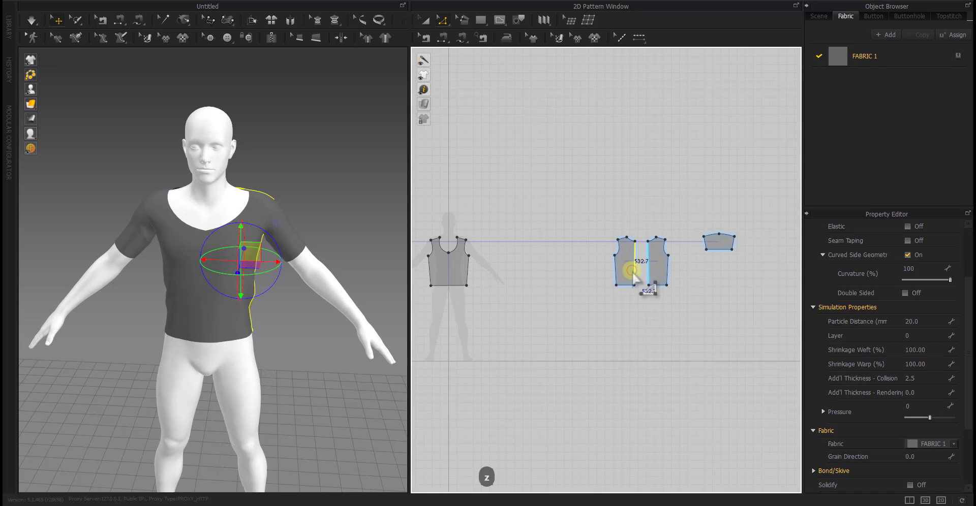
key("z")
left_click(641, 270)
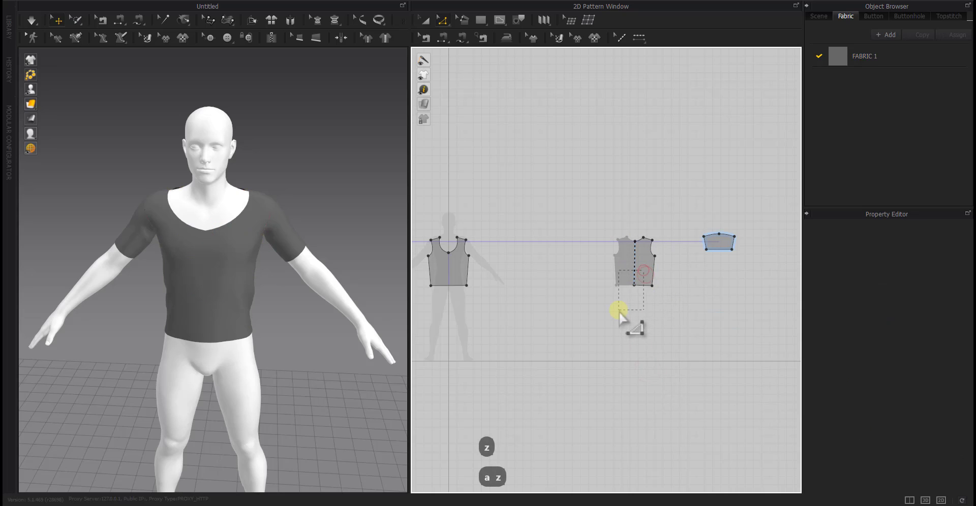
key("Delete")
Rotate the joined back panel slightly so it stands upright with a level hem
key("a")
scroll(642, 270, "up", 5)
left_click(632, 255)
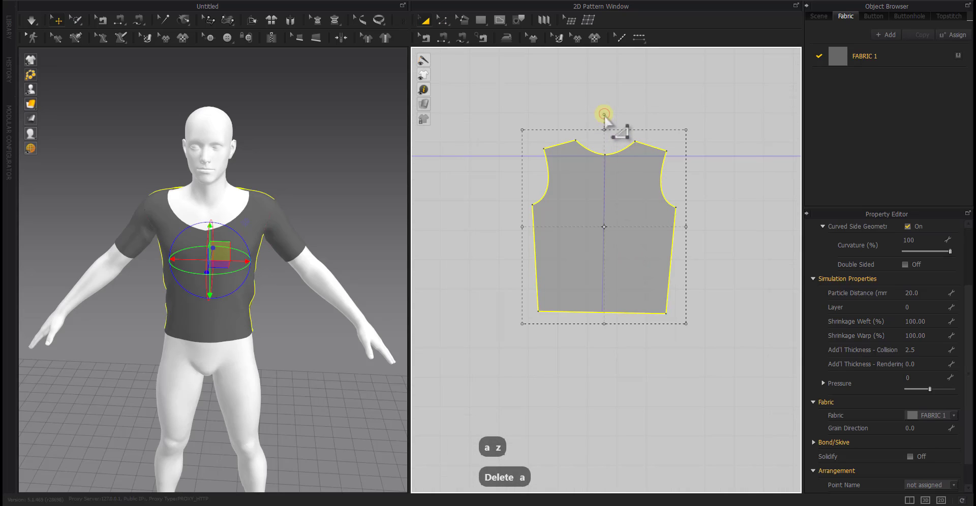
left_click(616, 366)
scroll(556, 387, "down", 5)
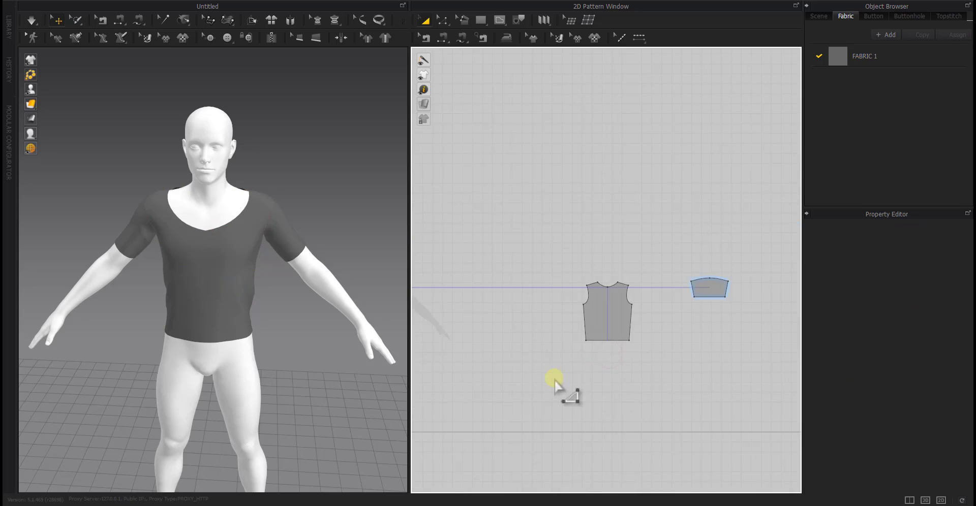
Move the two sleeve patterns closer to the front and back panels in the 2D layout
left_click(718, 317)
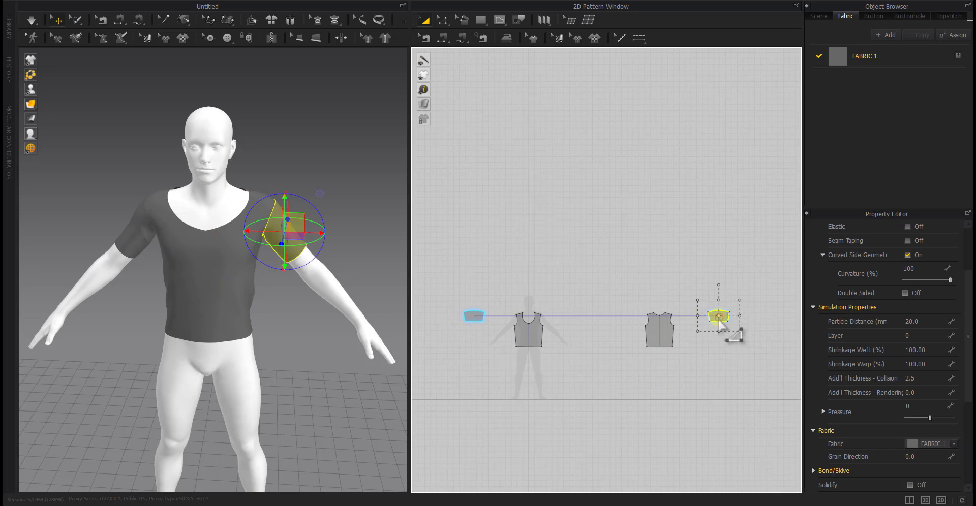
left_click(477, 318)
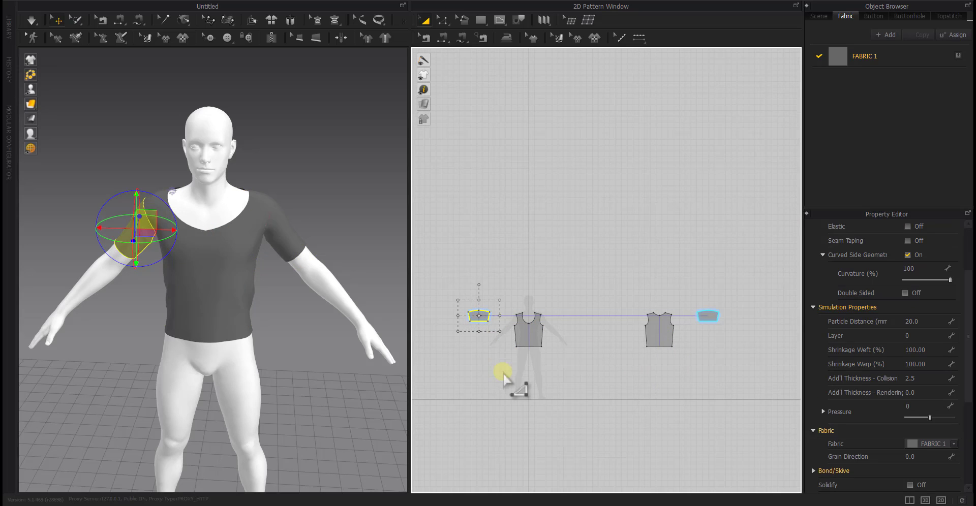
left_click(498, 362)
left_click(479, 316)
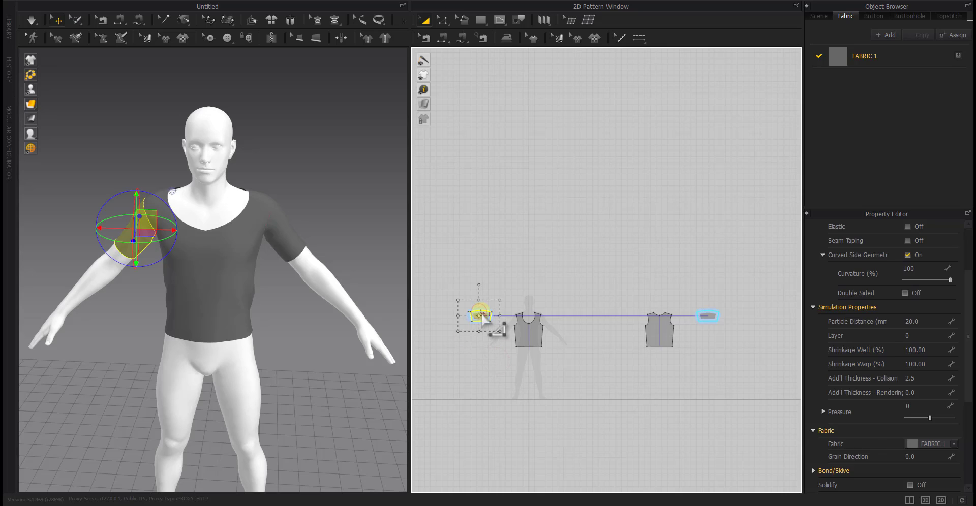
left_click(485, 368)
Offset both halves of the front neckline as an internal line at a distance of 10 mm
scroll(517, 347, "up", 6)
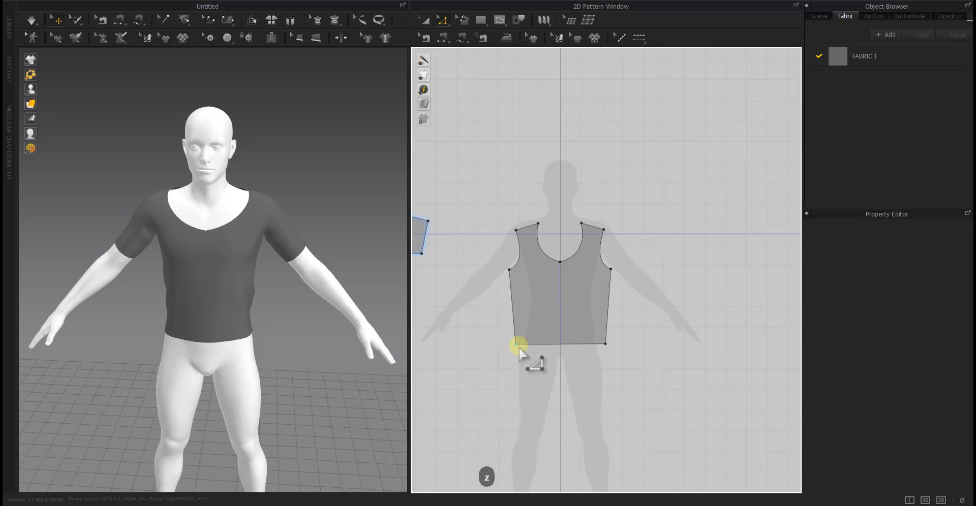
left_click(547, 257)
right_click(547, 257)
left_click(581, 244, "shift")
right_click(581, 244)
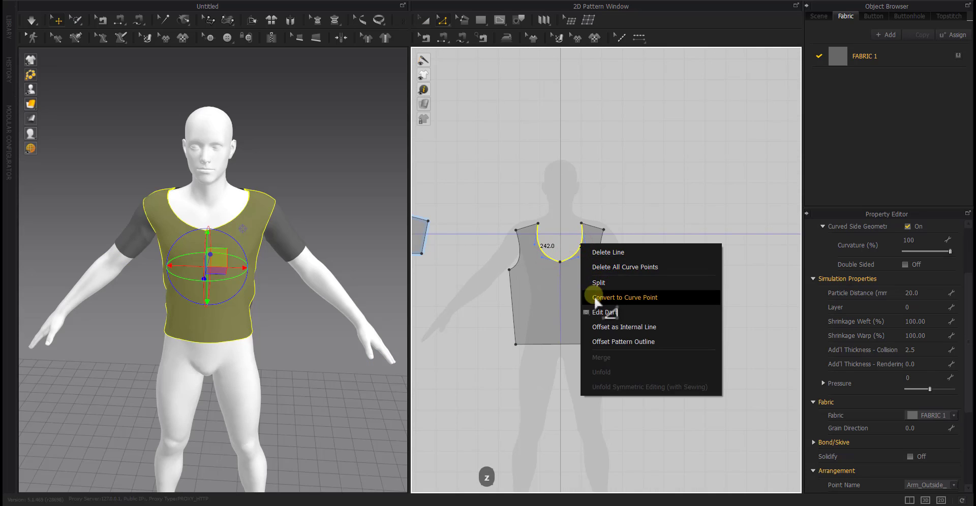
left_click(598, 327)
key("Return")
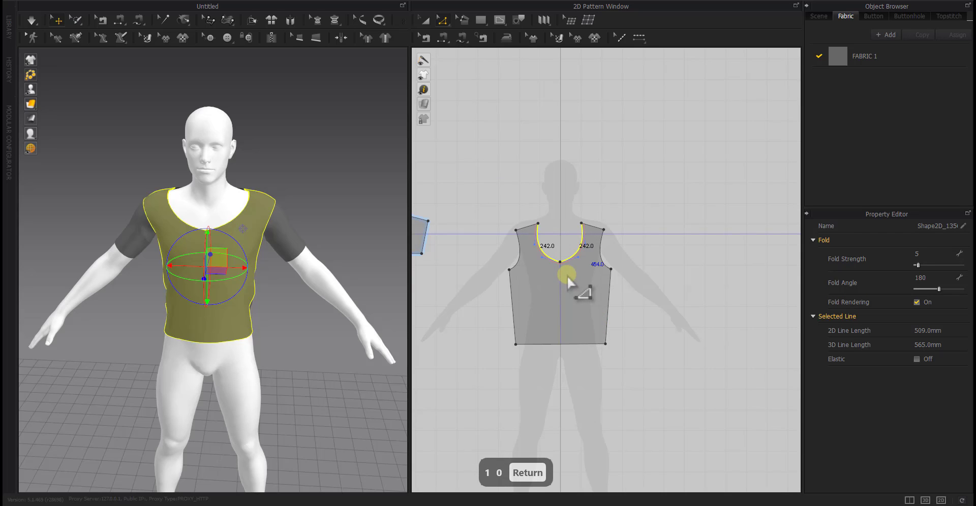
Offset both halves of the back neckline as an internal line at a distance of 10 mm
right_click_drag(299, 293, 304, 274)
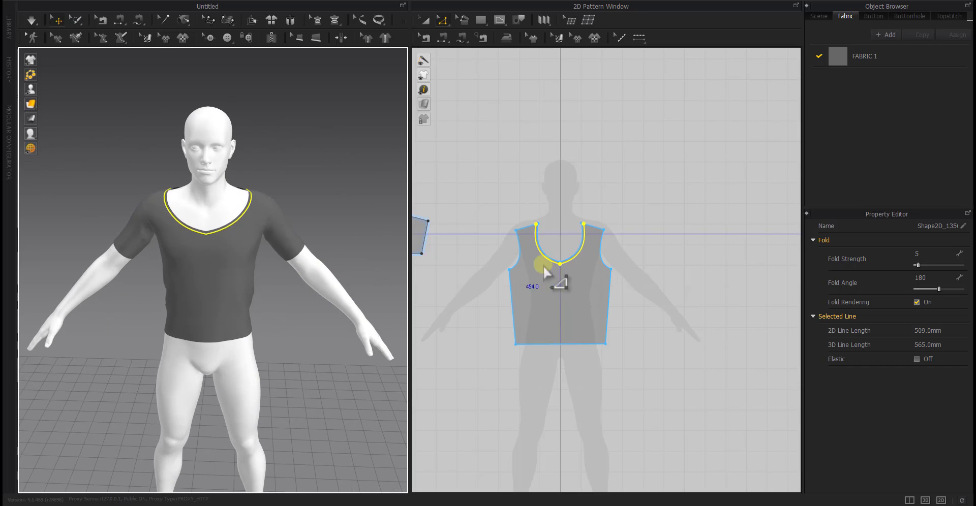
middle_click_drag(706, 257, 493, 271)
scroll(697, 237, "up", 5)
left_click(657, 261)
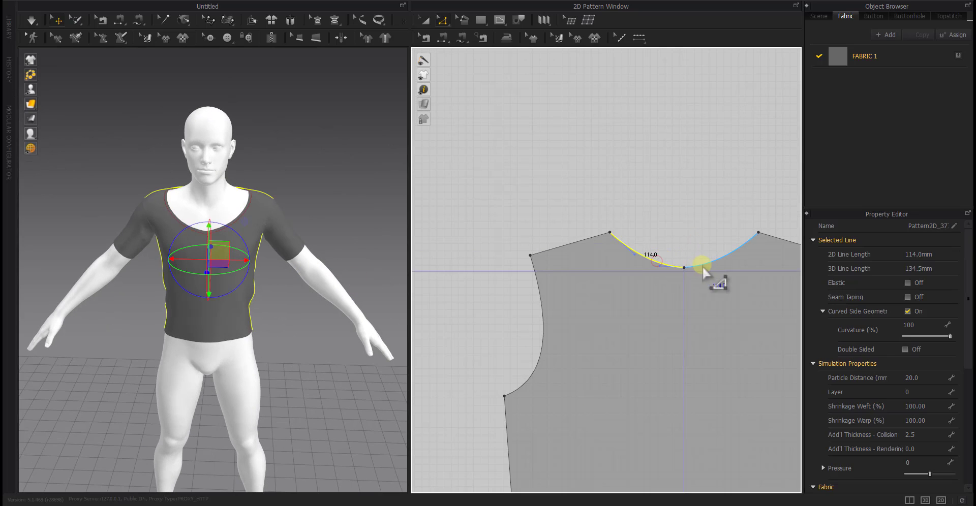
left_click(686, 249)
left_click(701, 268)
right_click(700, 269)
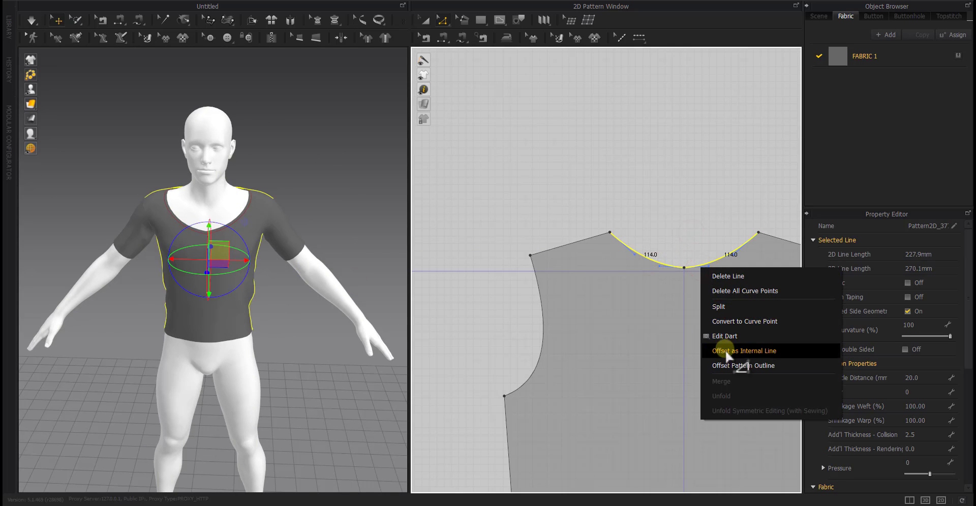
left_click(725, 351)
key("Return")
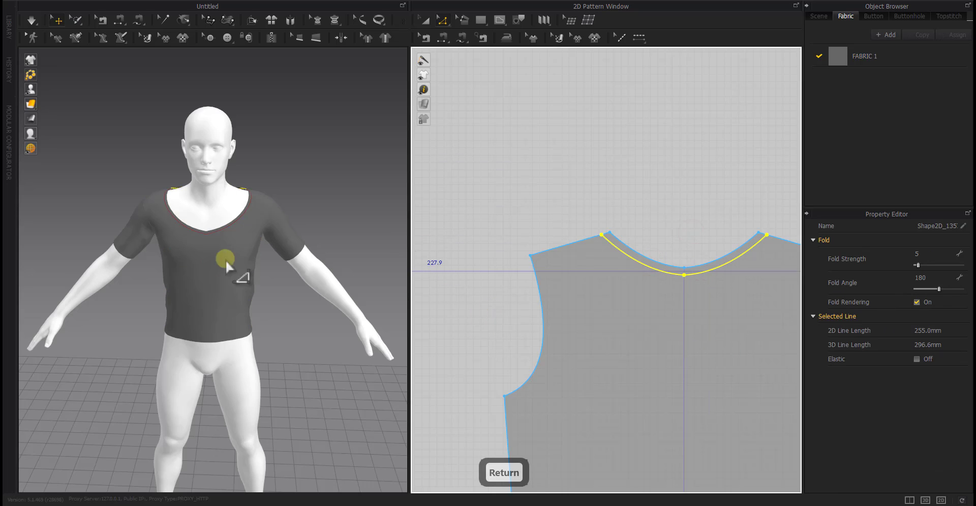
Try to move the left end of the back internal neckline along the shoulder edge towards the neck by 0.02 mm
right_click_drag(224, 260, 223, 305)
scroll(131, 249, "up", 5)
middle_click_drag(162, 255, 249, 265)
scroll(254, 256, "up", 4)
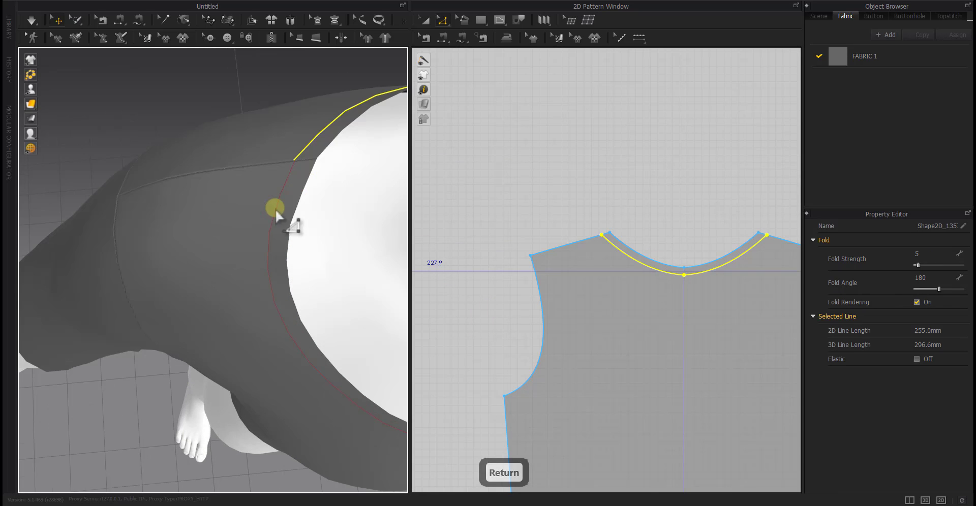
left_click(278, 99)
middle_click_drag(308, 217, 234, 278)
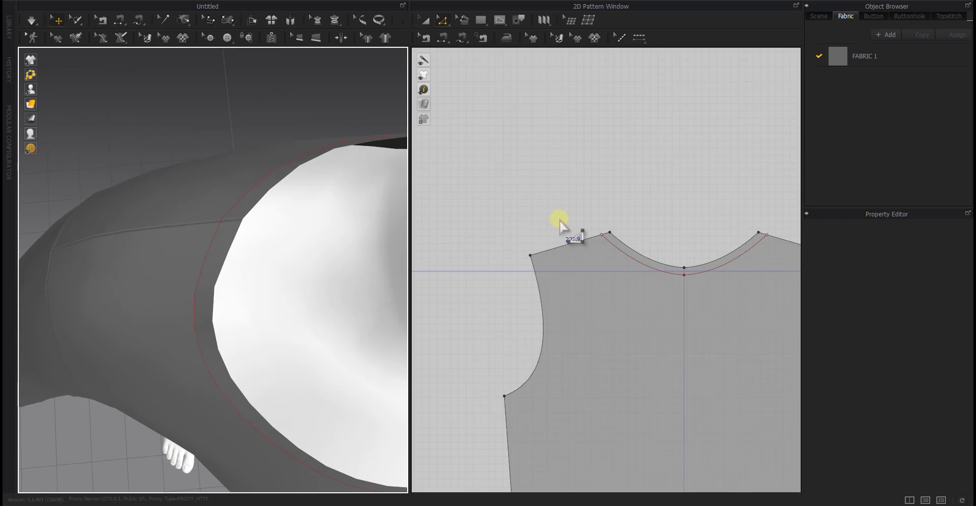
scroll(609, 236, "up", 5)
left_click(601, 227)
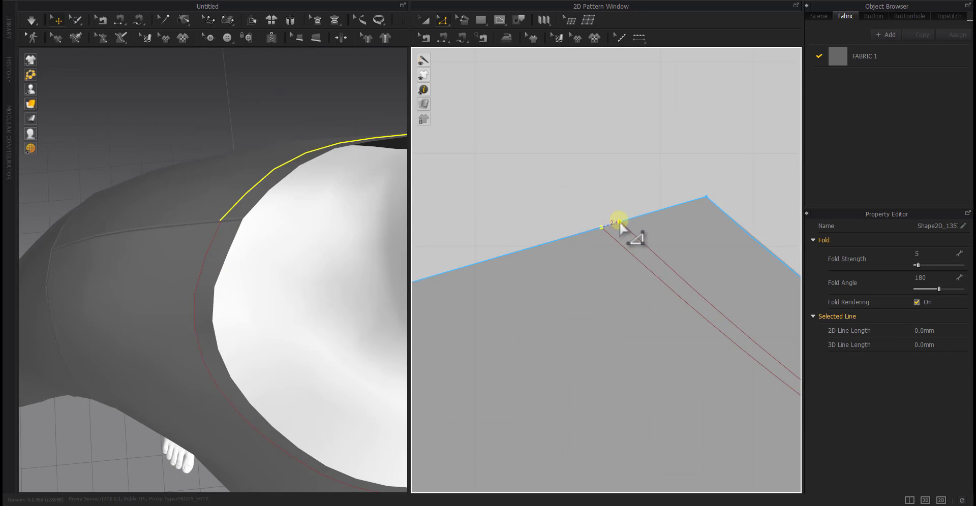
type("0.0")
key("Return")
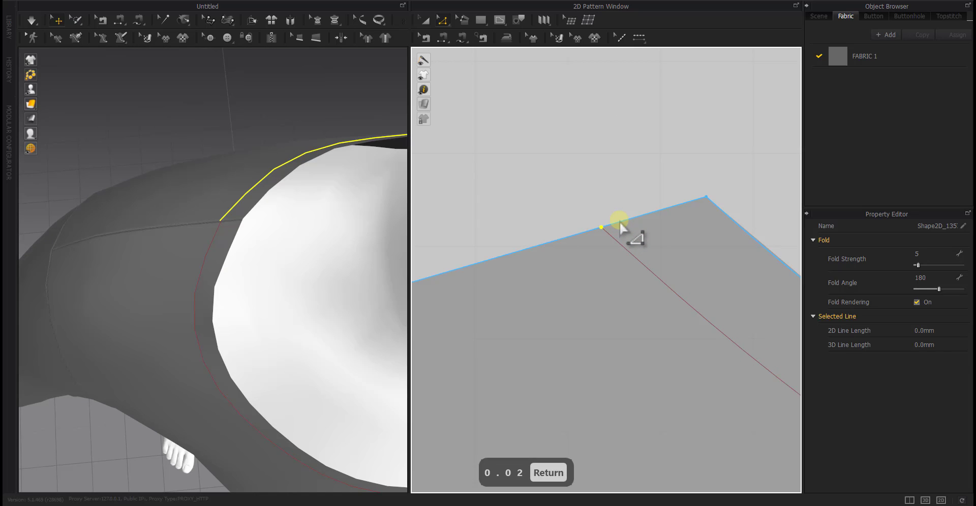
Try to move the right end of the back internal neckline along the shoulder edge towards the neck by 0.2 mm
scroll(619, 221, "down", 3)
scroll(631, 253, "up", 4)
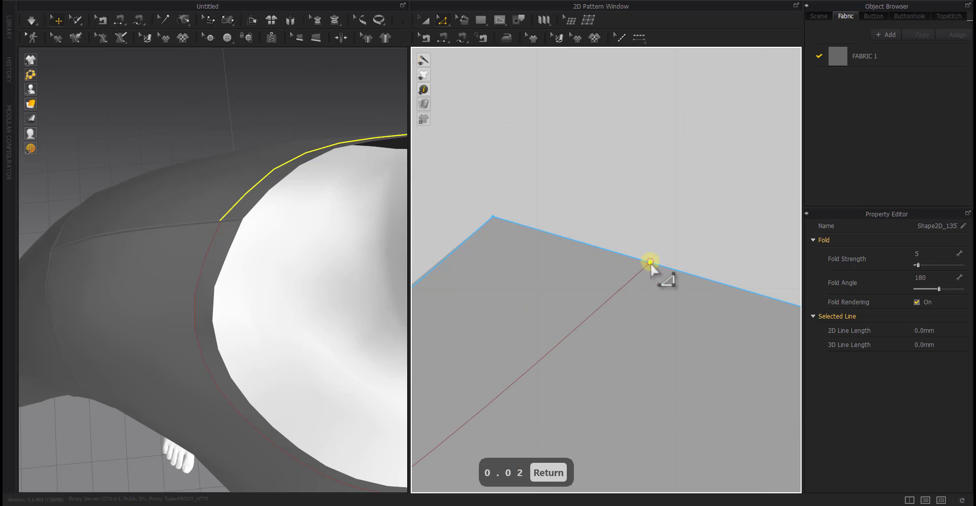
left_click_drag(650, 262, 623, 254)
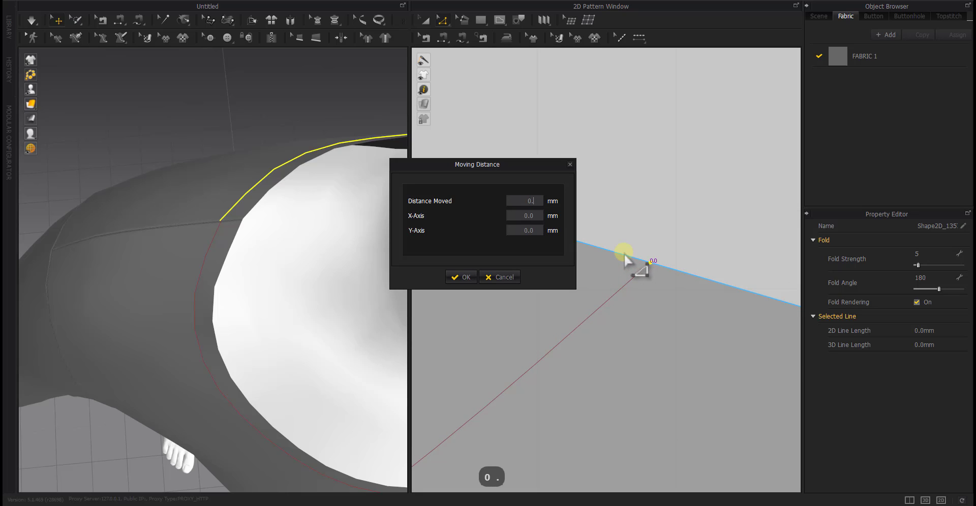
key("Return")
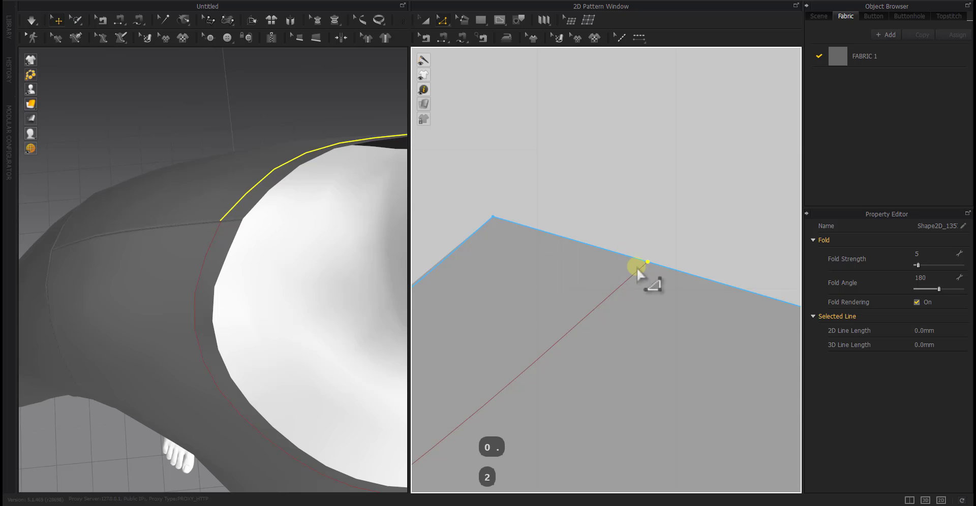
key("Return")
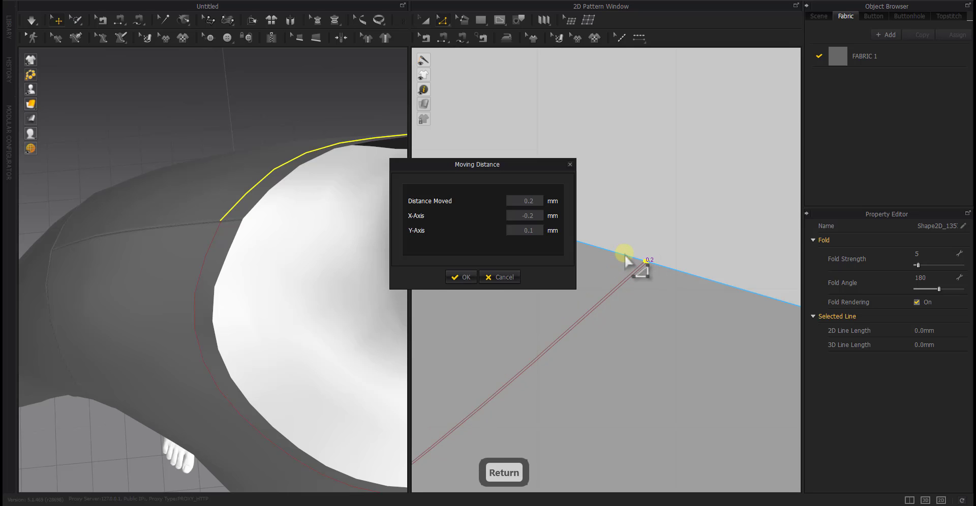
type("0.2")
key("Return")
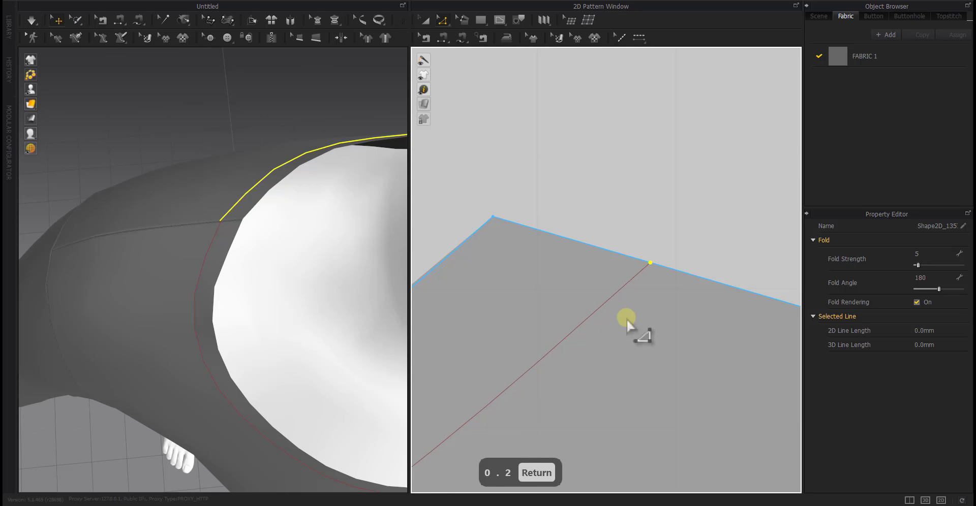
Undo the end-point moves made on the back internal neckline
scroll(626, 319, "down", 8)
middle_click_drag(626, 319, 751, 255)
middle_click_drag(515, 271, 685, 267)
left_click(685, 267)
scroll(686, 268, "up", 8)
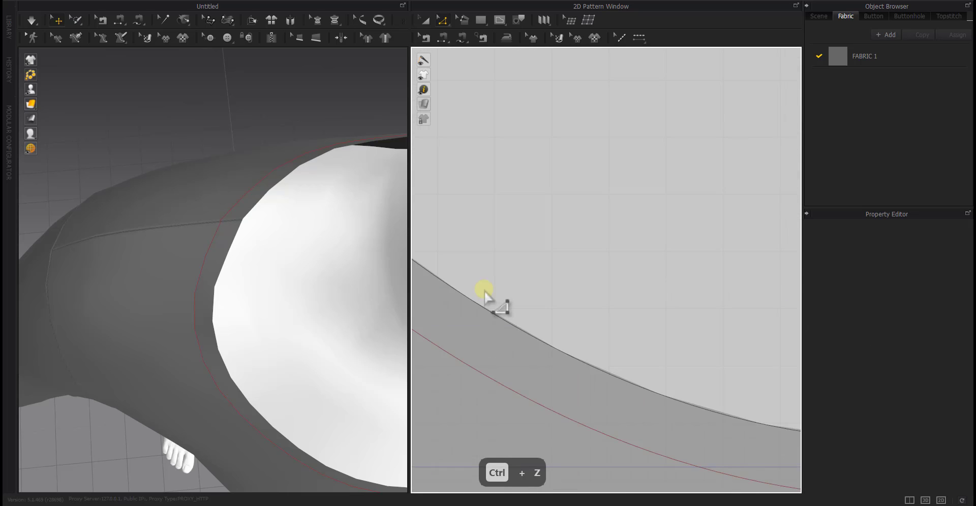
middle_click_drag(486, 289, 623, 288)
scroll(623, 288, "down", 7)
left_click(574, 284)
scroll(575, 284, "up", 7)
key("ctrl+z")
Move the left end of the back internal neckline along the shoulder edge towards the neck by 0.5 mm
left_click(450, 147)
scroll(256, 219, "up", 5)
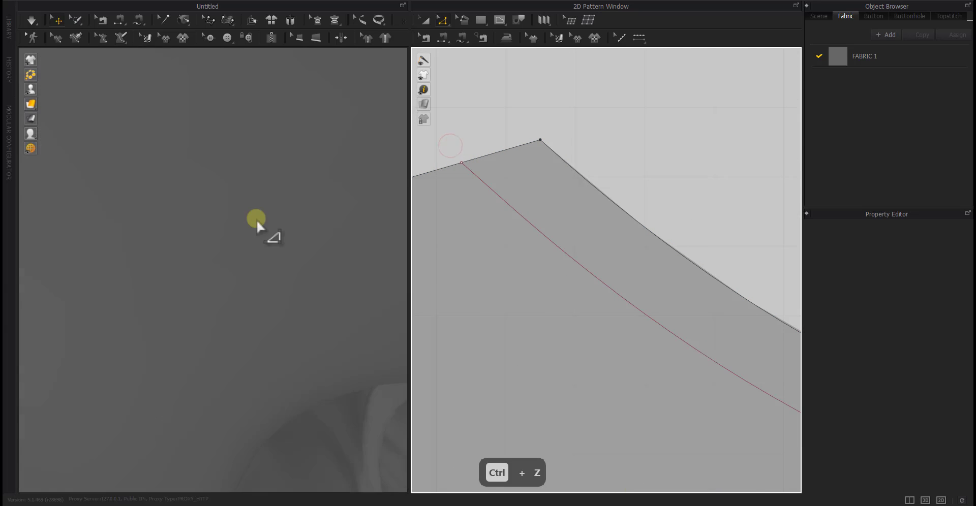
scroll(256, 218, "down", 2)
scroll(256, 219, "down", 2)
middle_click_drag(257, 221, 256, 229)
left_click_drag(470, 162, 480, 162)
type("0.5")
key("Return")
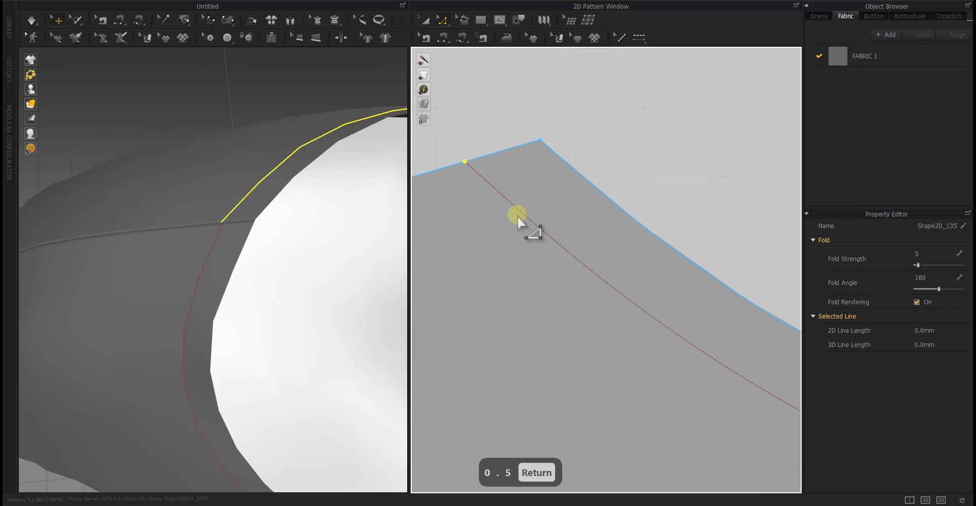
Move the left end of the back internal neckline a further 0.2 mm along the shoulder edge towards the neck
scroll(517, 216, "down", 5)
right_click_drag(184, 255, 290, 276)
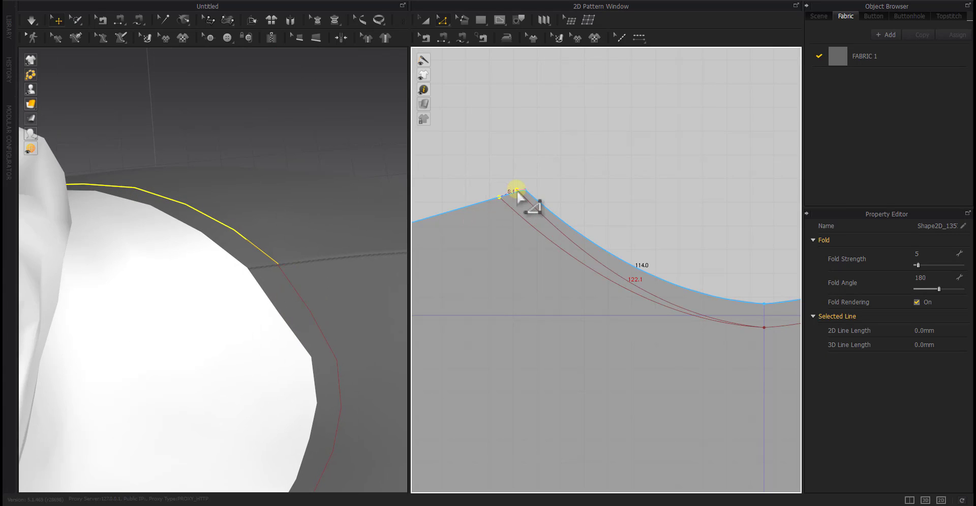
key("Escape")
left_click_drag(517, 191, 549, 182)
left_click(527, 166)
scroll(508, 196, "up", 5)
right_click(549, 182)
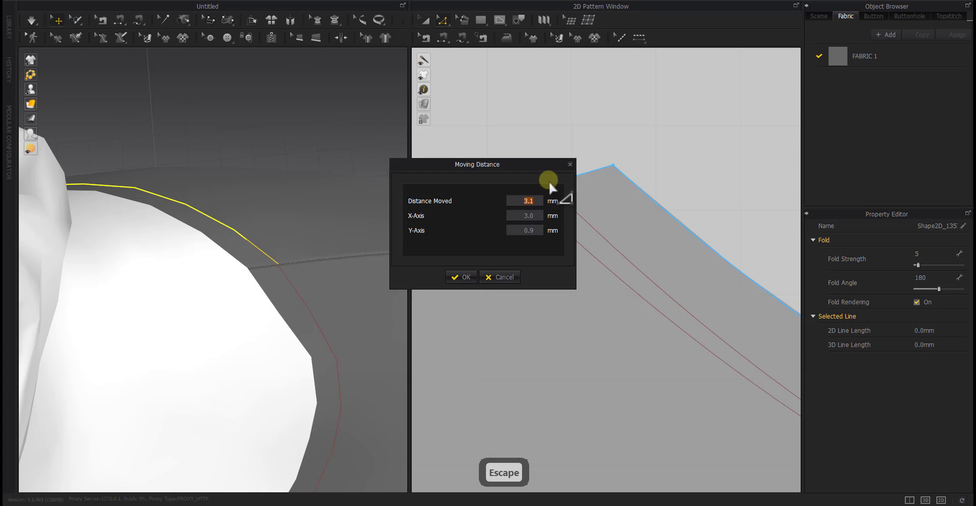
key("Return")
scroll(551, 213, "down", 5)
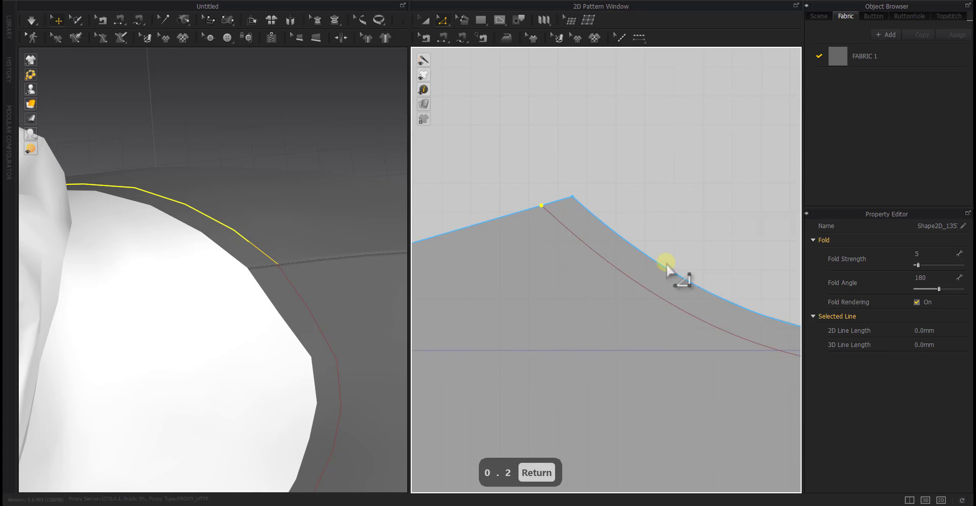
Move the right end of the back internal neckline 0.7 mm along the shoulder edge towards the neck
middle_click_drag(669, 262, 388, 306)
left_click_drag(593, 252, 590, 277)
right_click(591, 277)
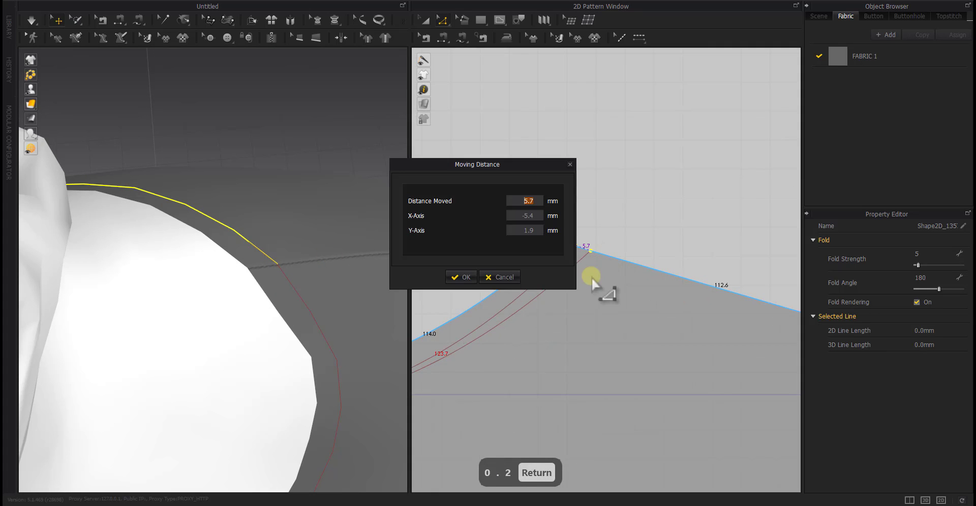
type("0.7")
key("Return")
scroll(590, 277, "down", 5)
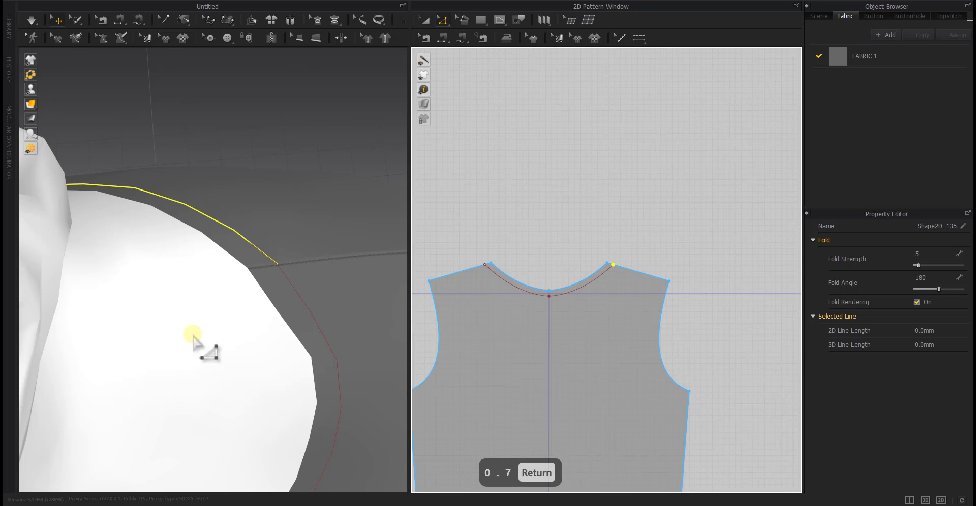
Cut the back panel along its internal neckline to make a separate neckband piece
right_click_drag(196, 343, 303, 294)
left_click(283, 321)
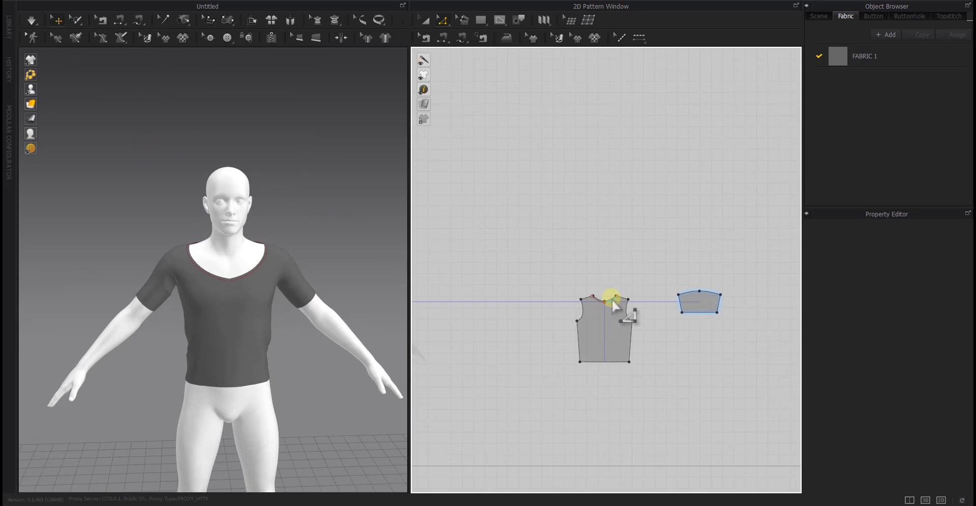
left_click(612, 302)
scroll(603, 303, "up", 5)
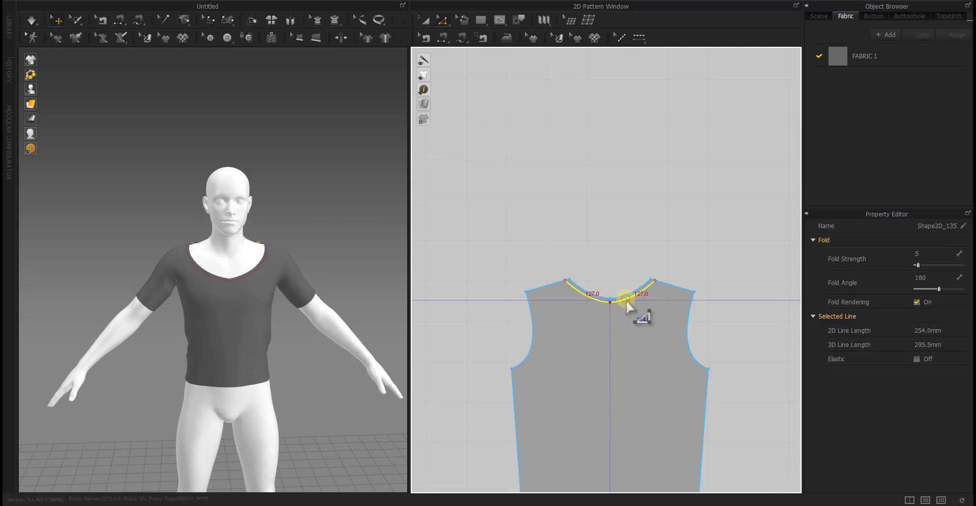
right_click(626, 300)
left_click(628, 389)
scroll(603, 319, "down", 5)
Cut the front panel along its internal neckline to make a separate neckband piece
middle_click_drag(602, 335, 859, 325)
left_click(595, 297)
right_click(569, 300)
left_click(590, 393)
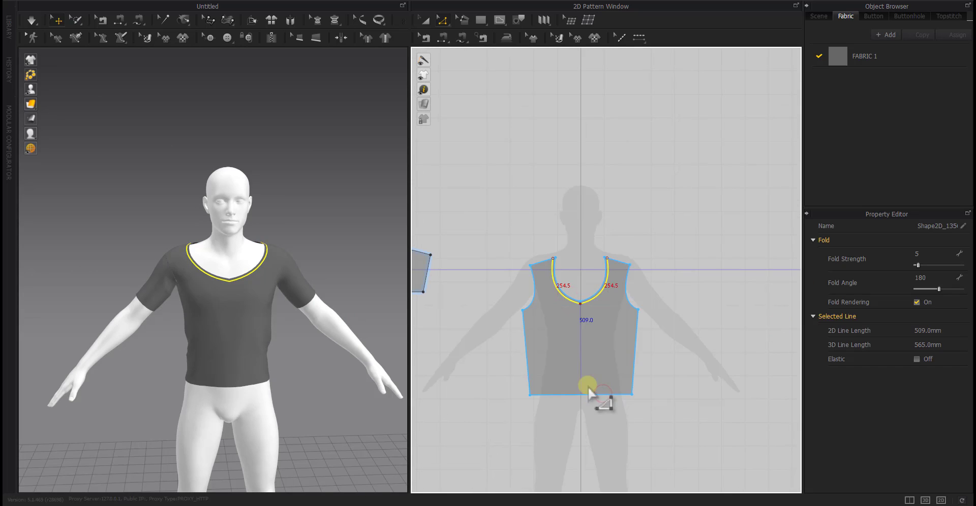
scroll(561, 310, "down", 3)
Move the front and back neckband pieces straight up, clear of their panels in the 2D layout
middle_click_drag(621, 322, 511, 326)
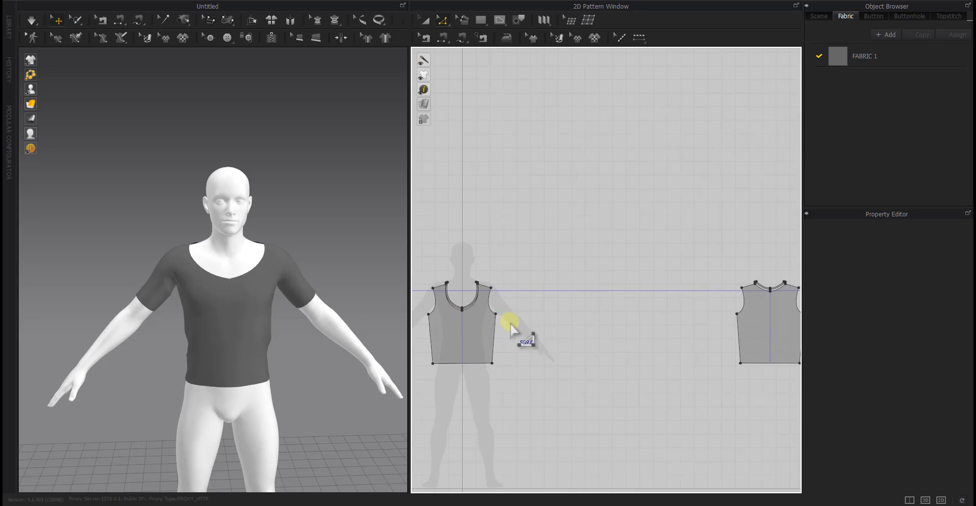
left_click(468, 306)
left_click(764, 281, "shift")
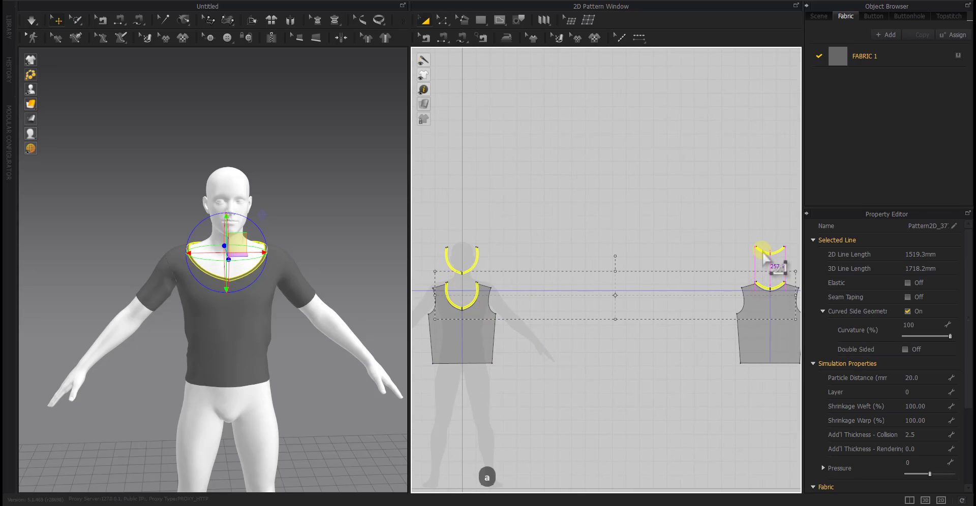
left_click(731, 271)
scroll(708, 285, "down", 3)
middle_click_drag(697, 290, 636, 296)
Offset the sleeve hems as internal lines at 10 mm and cut the sleeves along them into separate cuff strips
key("z")
left_click(747, 299)
right_click(750, 299)
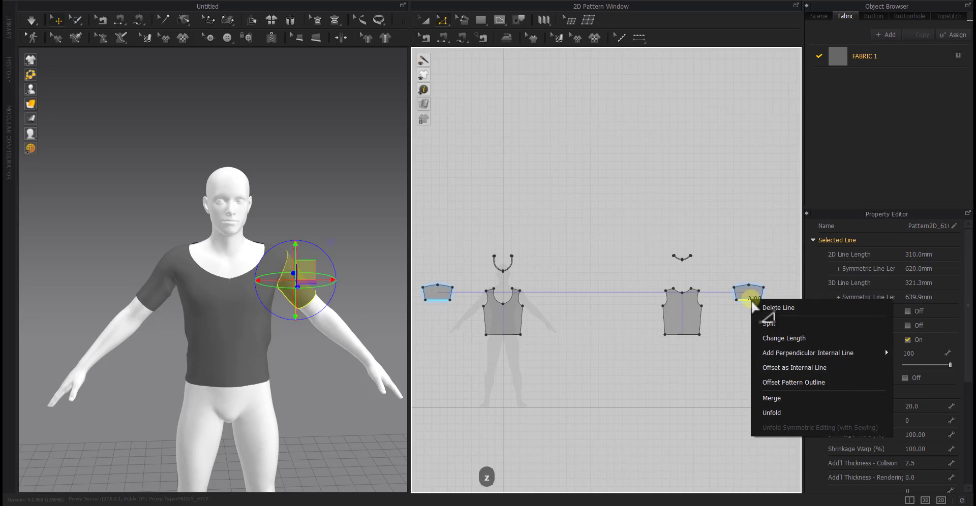
left_click(786, 368)
left_click(465, 289)
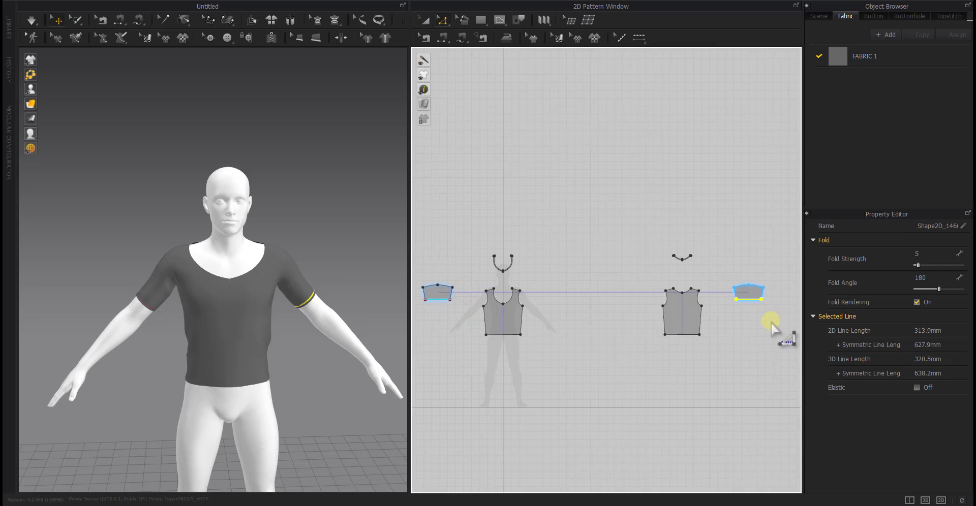
right_click(760, 304)
left_click(769, 152)
Move the two cuff strips just below their sleeves in the 2D layout
key("a")
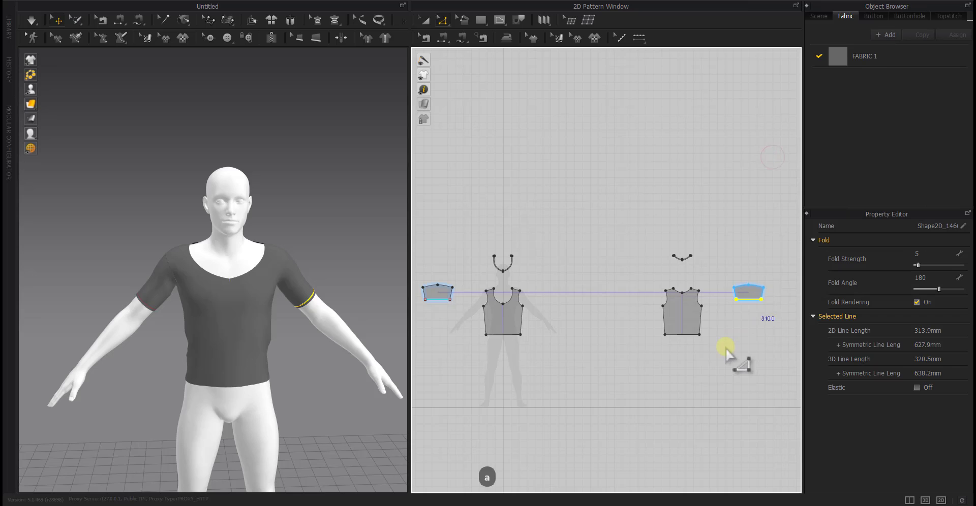
left_click(433, 303)
left_click(751, 305)
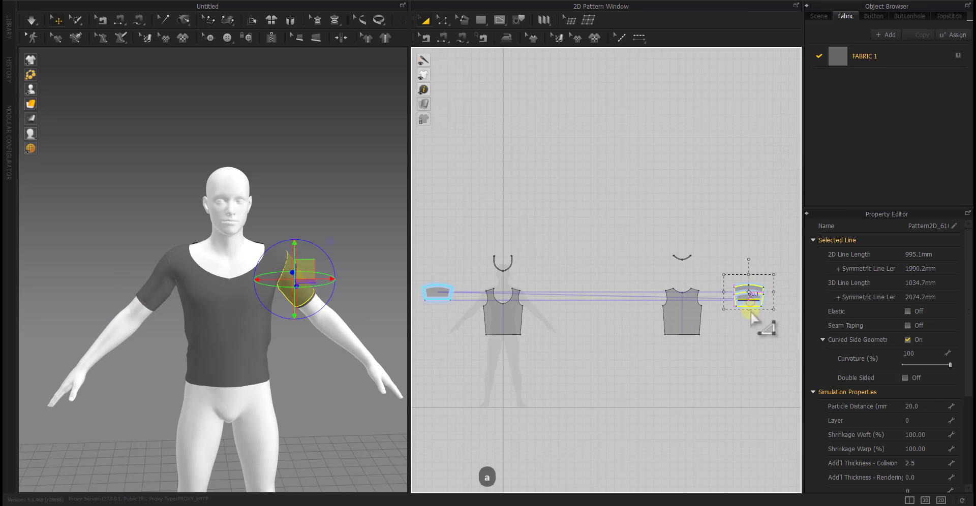
key("Escape")
left_click(751, 305)
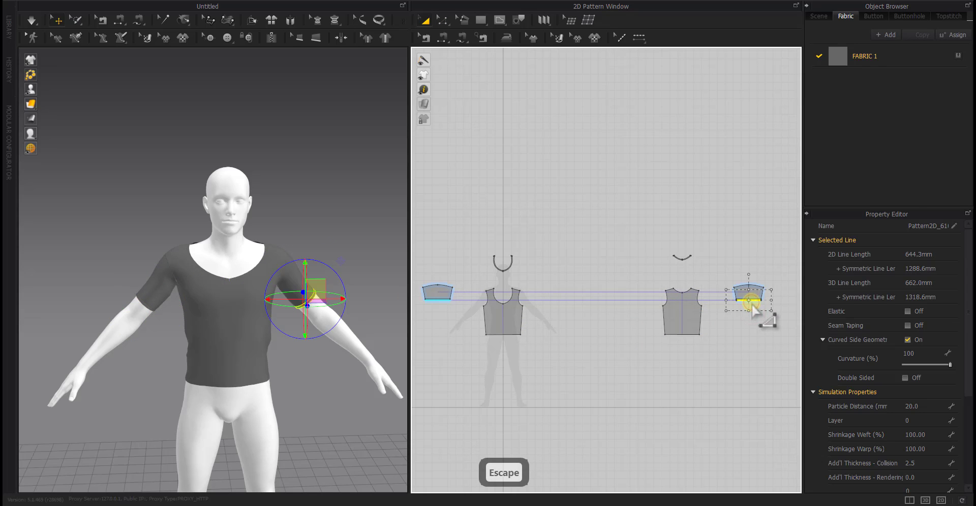
left_click(437, 304, "shift")
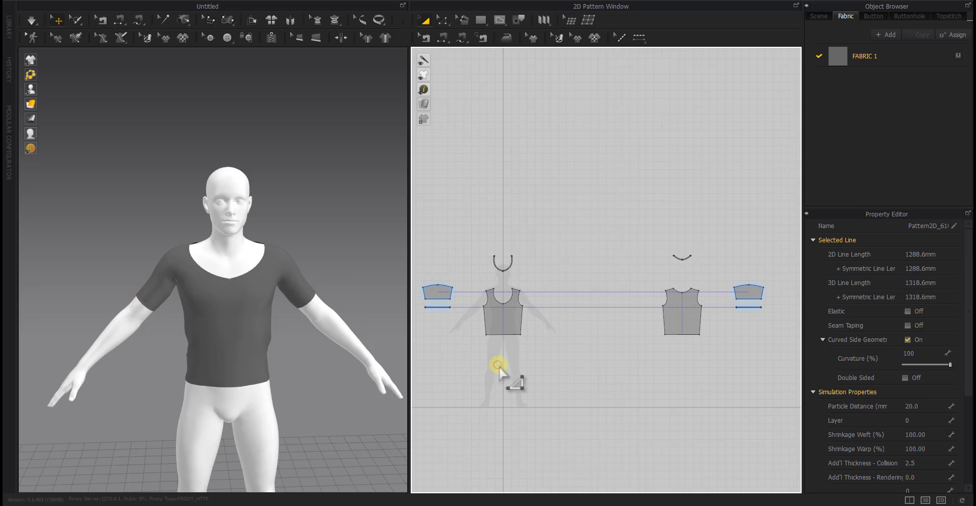
Offset the front and back hems as internal lines at 10 mm and cut the panels along them into separate hem strips
key("z")
left_click(498, 334)
left_click(676, 334, "shift")
right_click(676, 334)
left_click(702, 377)
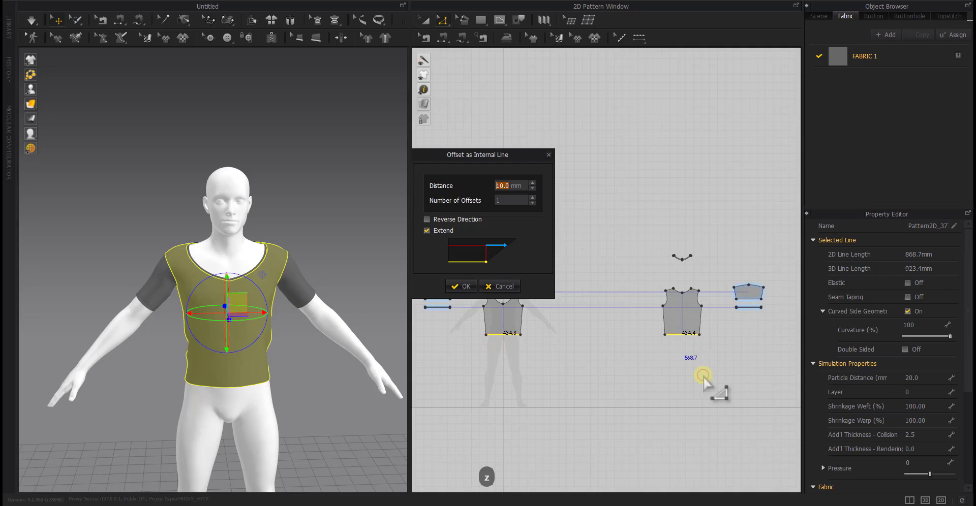
left_click(457, 291)
right_click(502, 335)
left_click(542, 202)
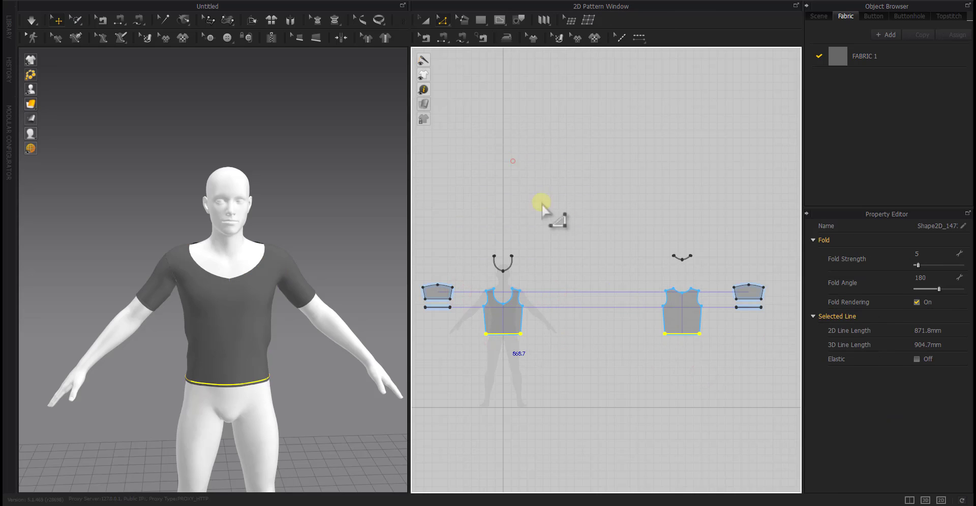
Move the front and back hem strips just below their panels in the 2D layout
left_click(686, 349)
key("a")
left_click(682, 335)
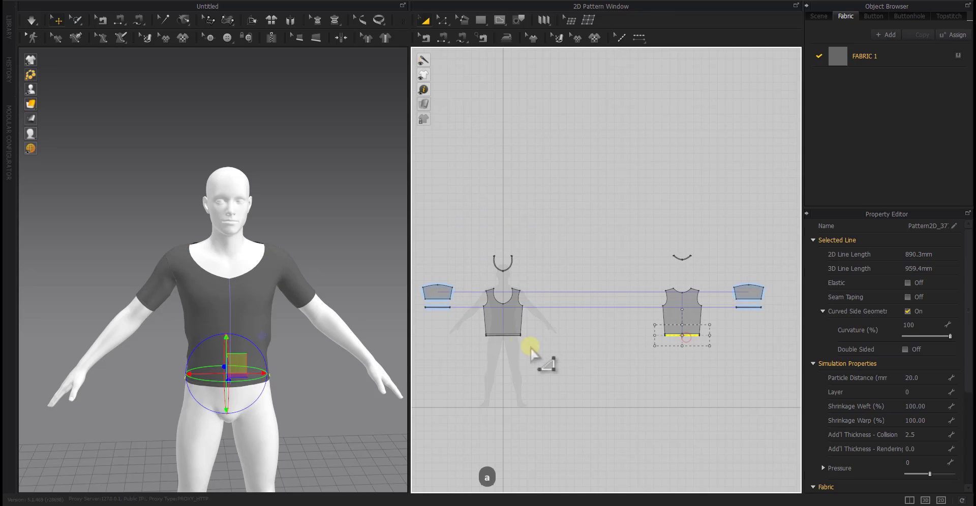
left_click(504, 335, "shift")
left_click(528, 381)
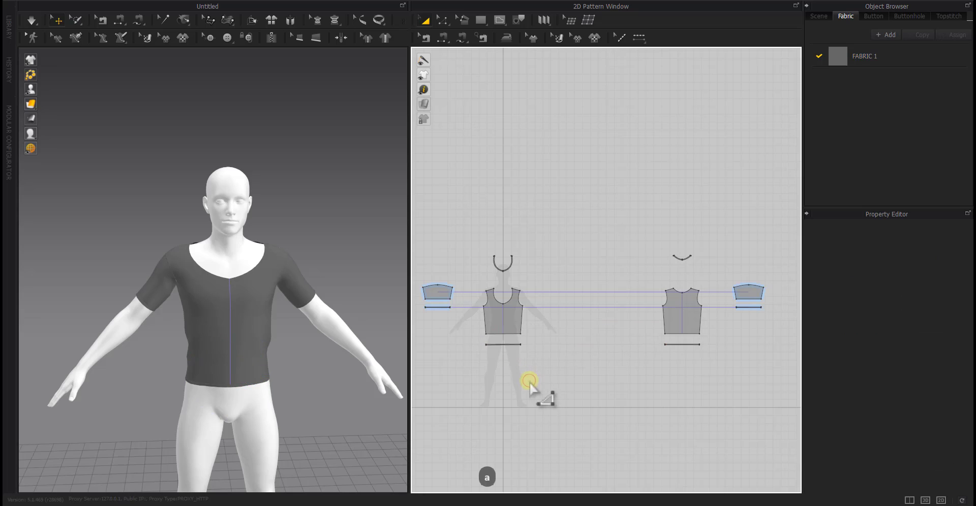
Move the whole set of pattern pieces up and centre it above the avatar silhouette in the 2D layout
left_click_drag(627, 332, 403, 392)
scroll(594, 367, "down", 4)
middle_click_drag(596, 366, 642, 393)
left_click_drag(586, 357, 536, 292)
left_click(580, 392)
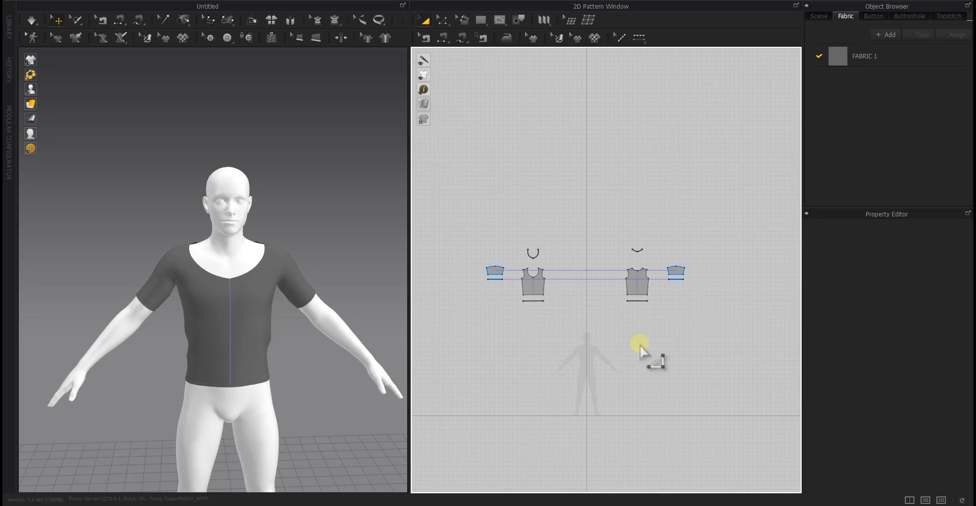
Simulate the garment and check its drape on the avatar from the back and the front
key("space")
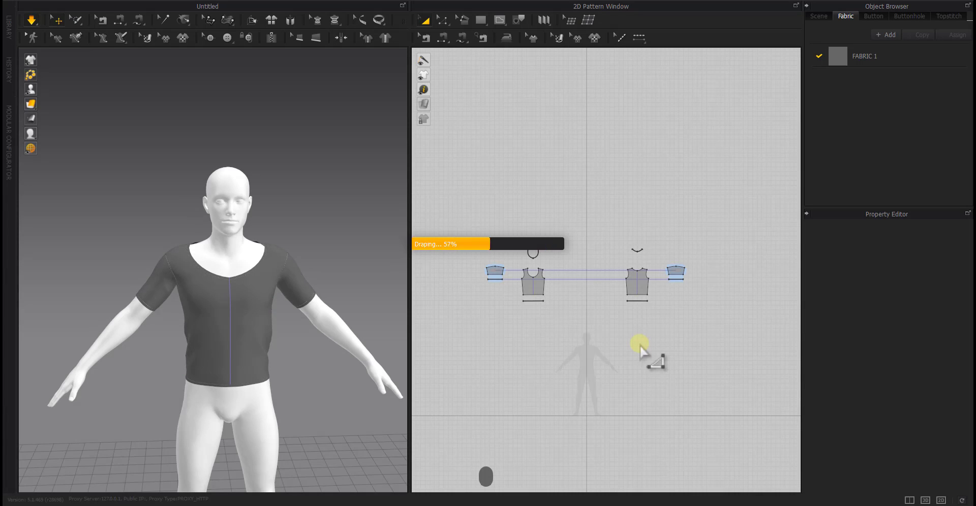
right_click_drag(173, 365, 295, 354)
right_click_drag(393, 365, 406, 364)
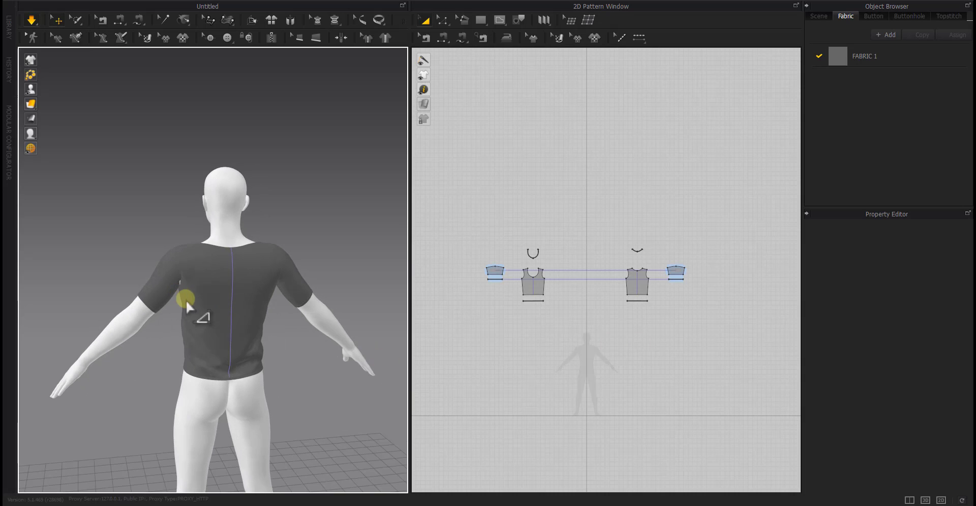
left_click_drag(185, 300, 163, 339)
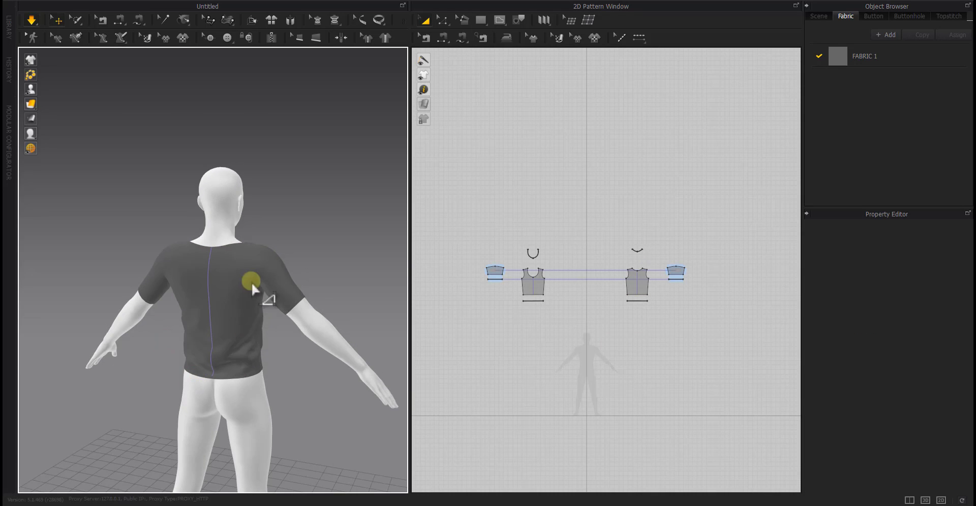
scroll(229, 330, "up", 5)
right_click_drag(202, 191, 304, 333)
scroll(304, 333, "down", 5)
middle_click_drag(303, 327, 296, 279)
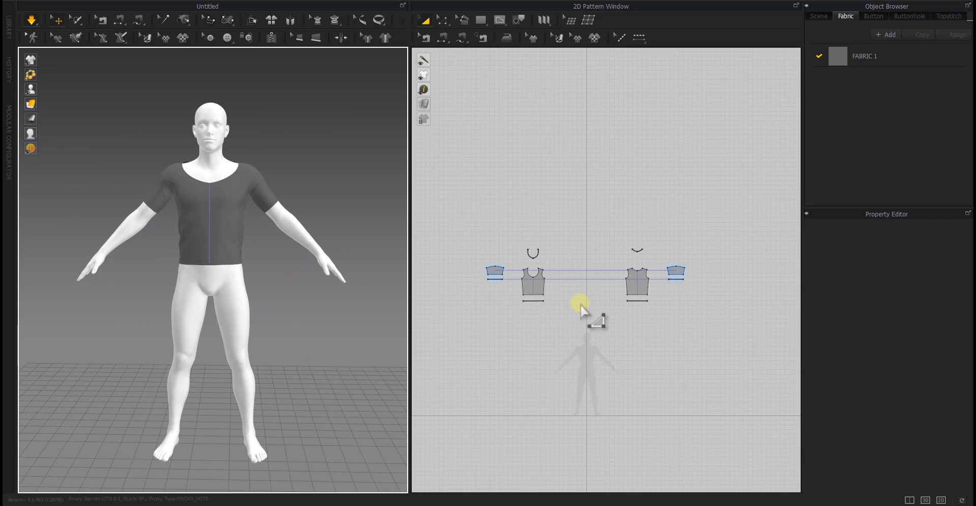
right_click_drag(335, 300, 336, 304)
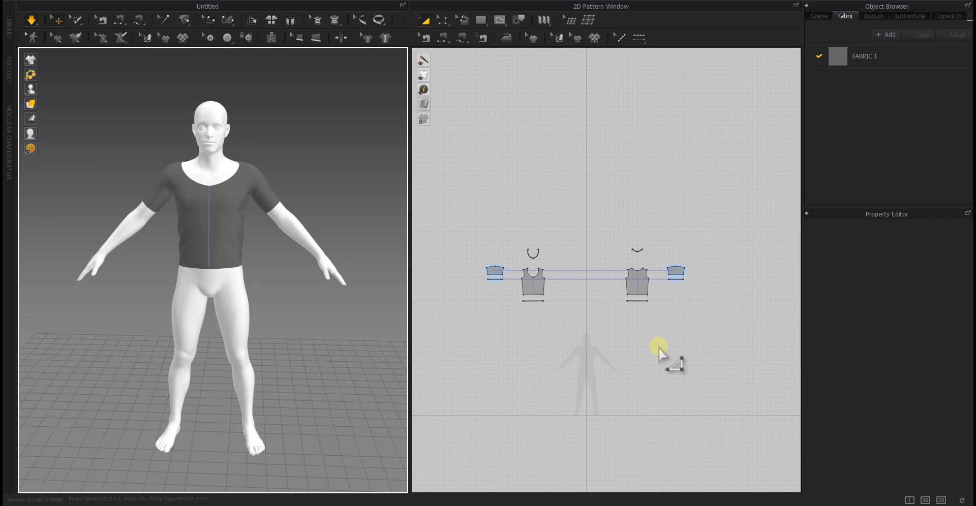
Set the avatar's skin offset to 1 mm and turn on Smooth for the avatar
left_click(284, 212)
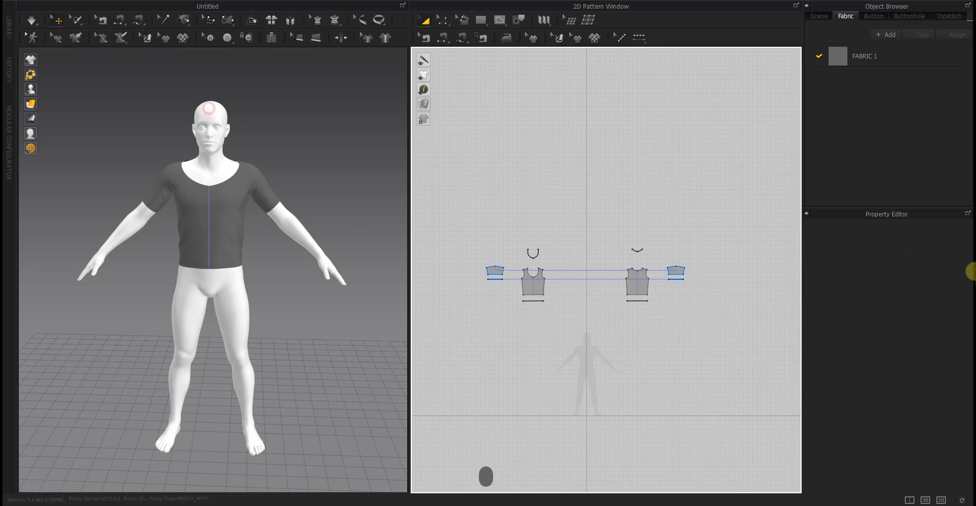
scroll(922, 260, "up", 2)
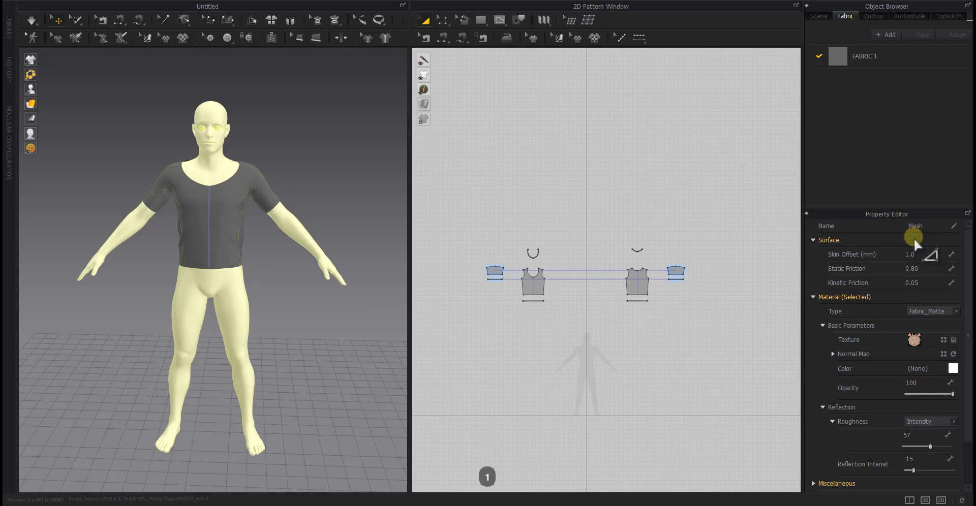
scroll(913, 240, "down", 2)
left_click(907, 459)
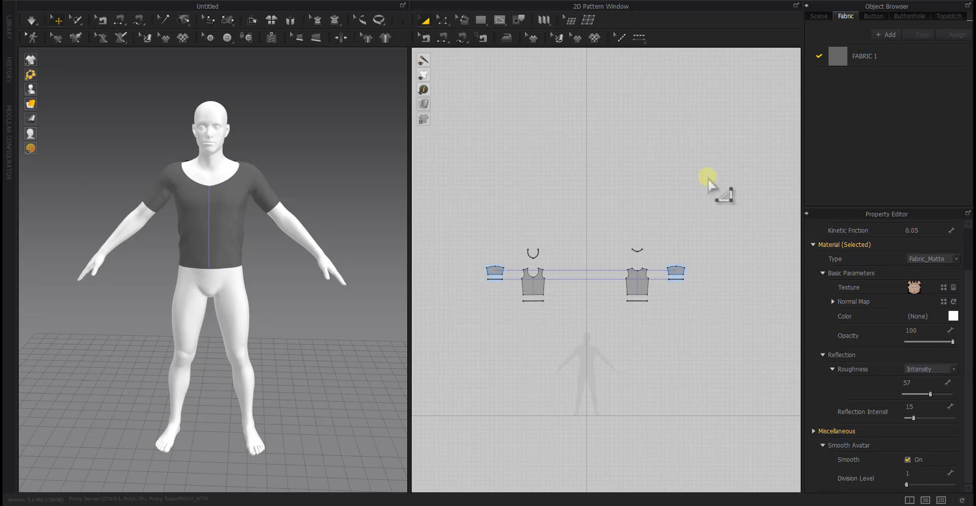
Set the particle distance to 5 mm and the additional rendering thickness to 1 mm for all pattern pieces
left_click(748, 183)
key("ctrl+a")
left_click(926, 406)
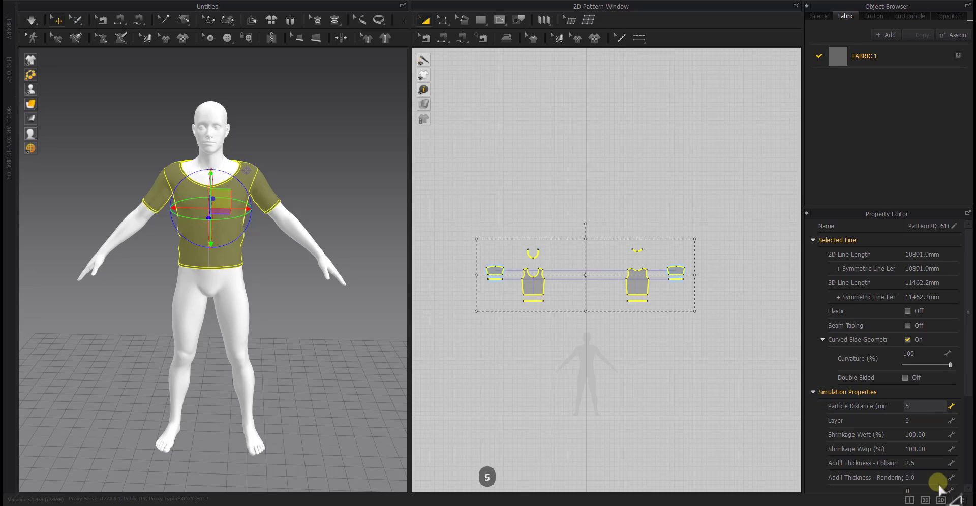
key("Return")
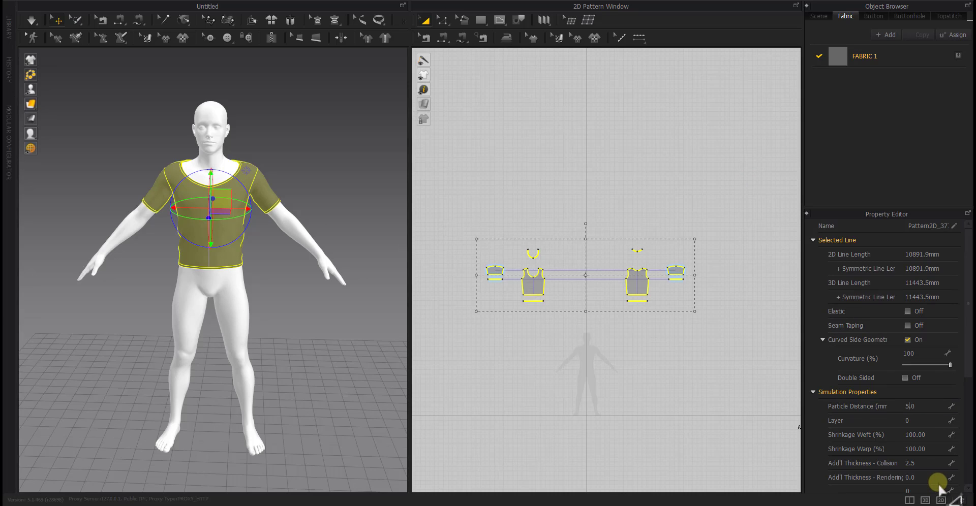
left_click(928, 479)
type("1")
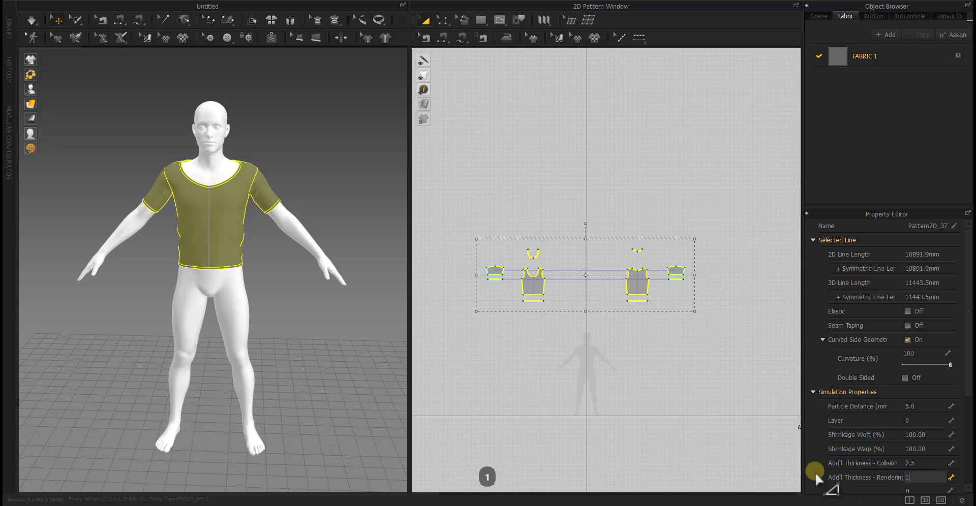
left_click(656, 394)
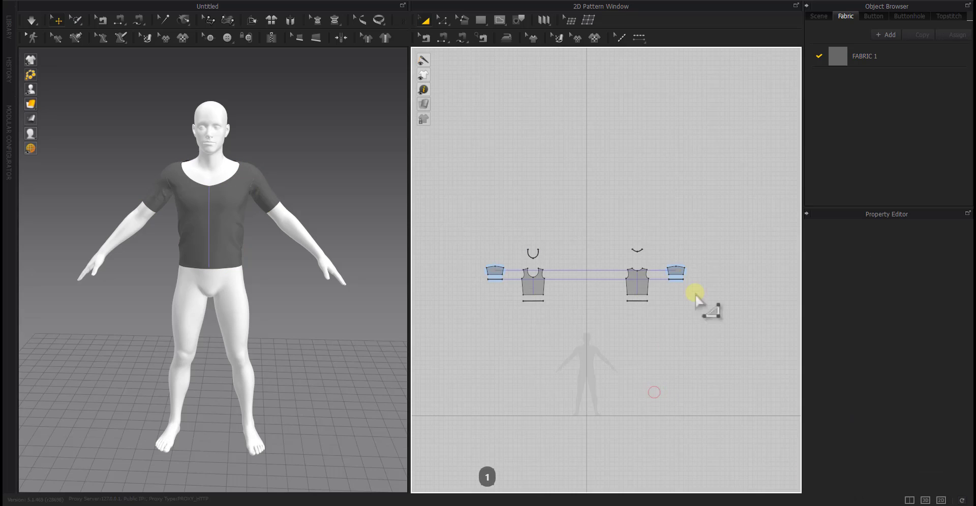
Examine the simulation properties of all pattern pieces and the surface properties of the avatar
left_click_drag(742, 216, 684, 345)
scroll(931, 463, "down", 1)
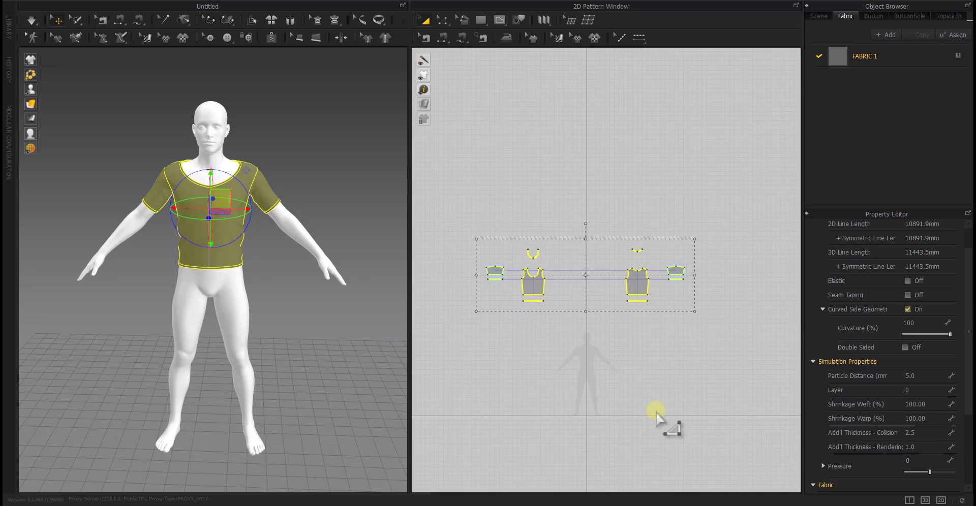
left_click(631, 394)
left_click(204, 112)
scroll(888, 262, "up", 1)
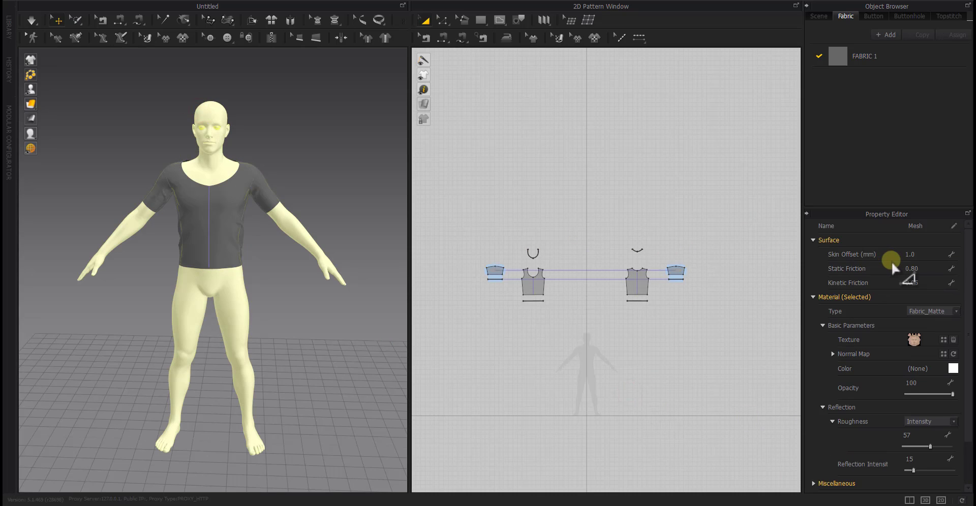
scroll(855, 336, "down", 1)
scroll(809, 358, "up", 1)
left_click(711, 356)
left_click_drag(758, 185, 350, 365)
left_click(606, 358)
Simulate the garment again with the refined settings, stop it and view the top from the front
left_click(33, 20)
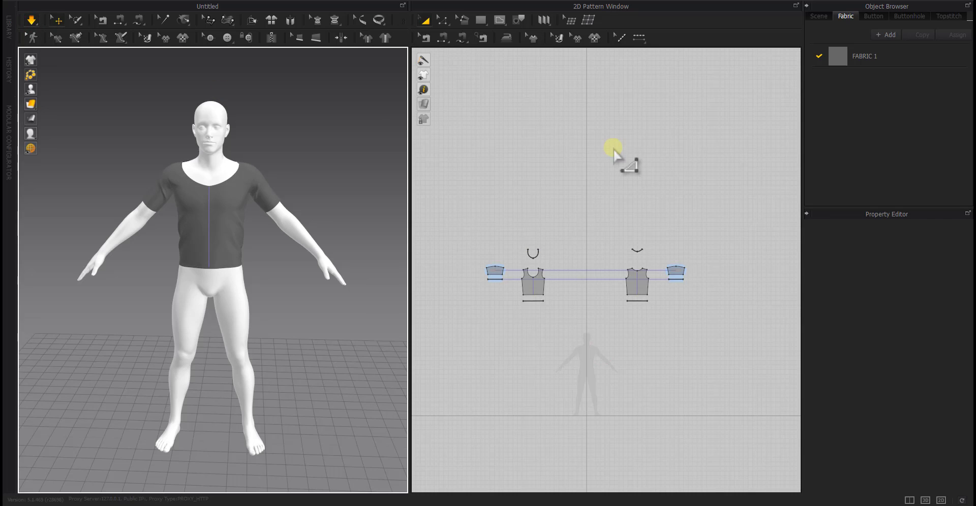
right_click(594, 145)
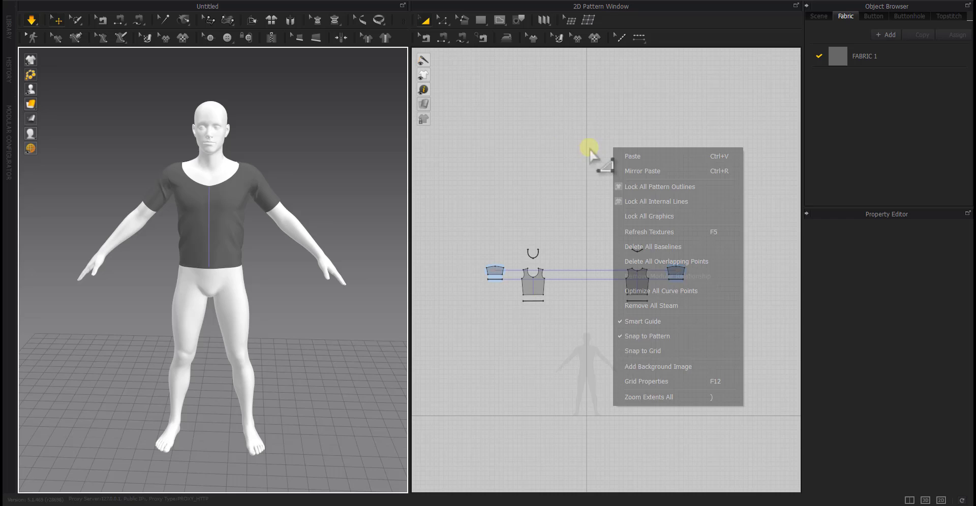
left_click(551, 149)
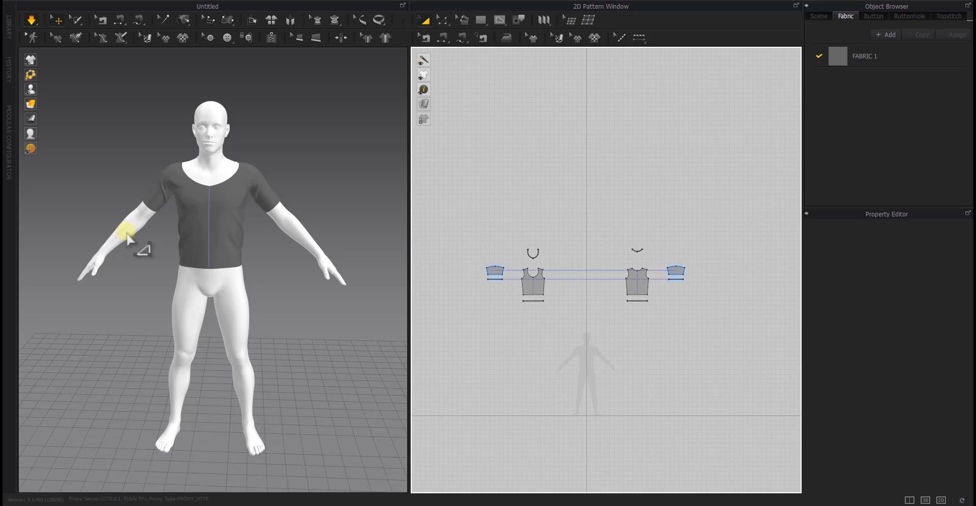
left_click(31, 21)
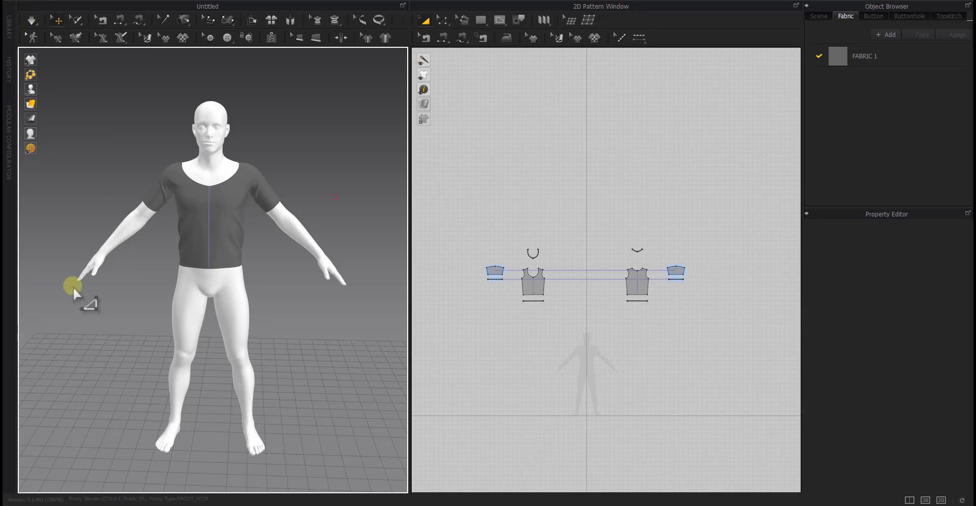
right_click_drag(73, 286, 126, 359)
scroll(126, 360, "down", 5)
middle_click_drag(174, 372, 167, 272)
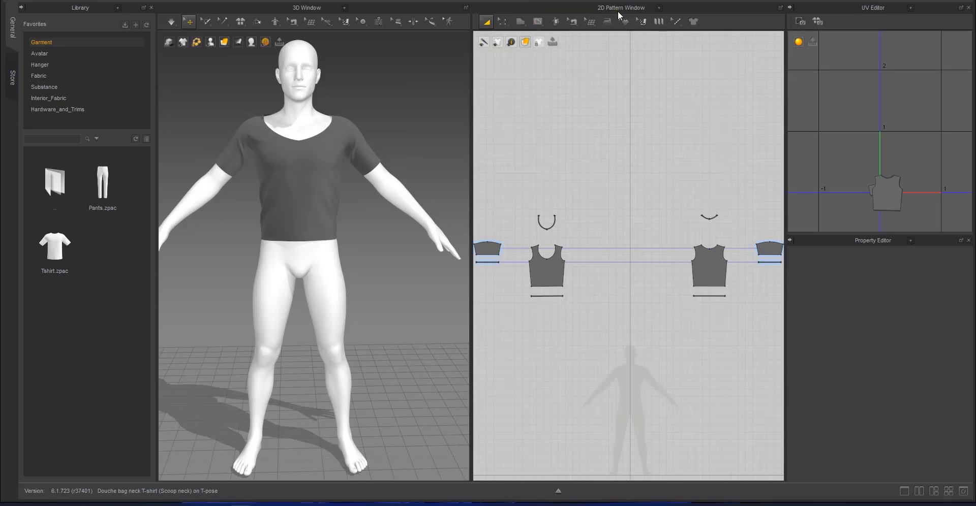
Show the metalness map in the UV Editor and reset the UVs to match the 2D pattern arrangement
left_click(619, 10)
left_click(612, 109)
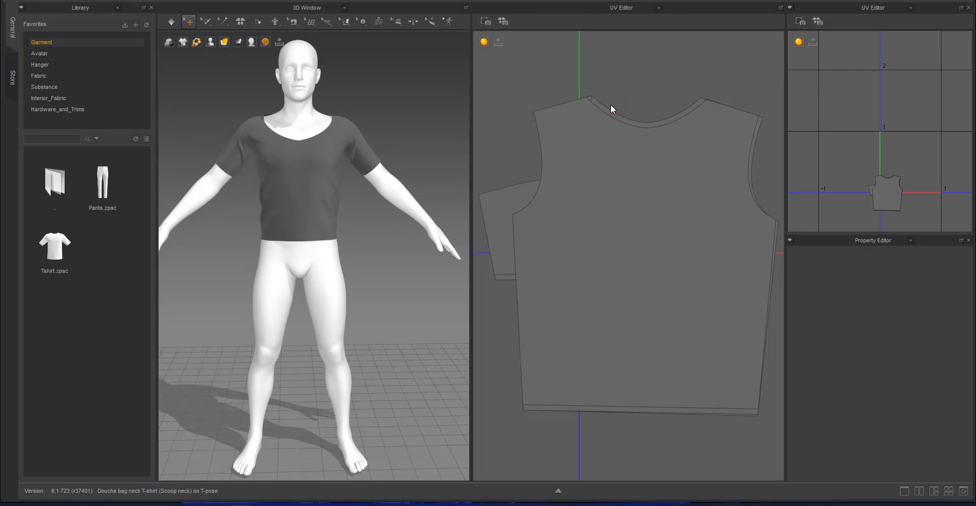
left_click(596, 150)
scroll(602, 177, "down", 5)
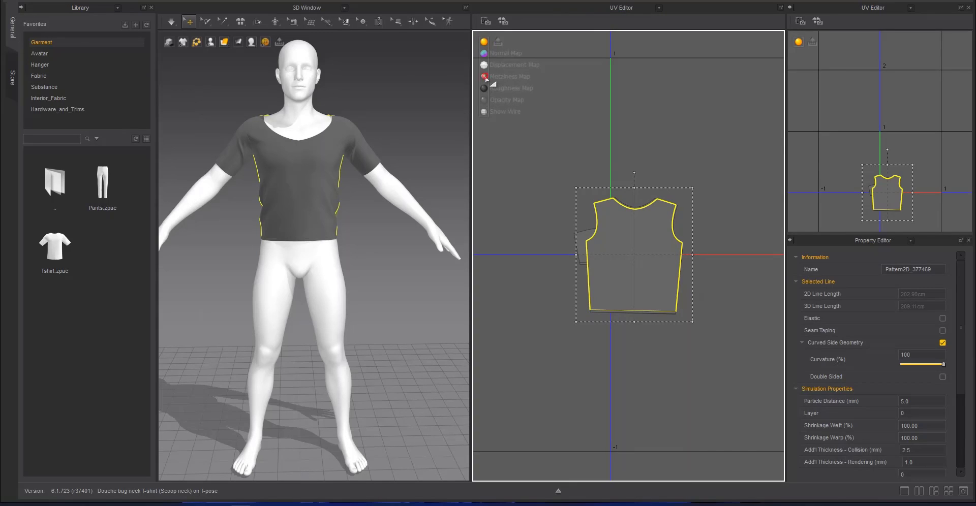
left_click(485, 79)
right_click(570, 124)
left_click(583, 143)
scroll(569, 133, "down", 7)
middle_click_drag(568, 133, 565, 186)
key("ctrl+a")
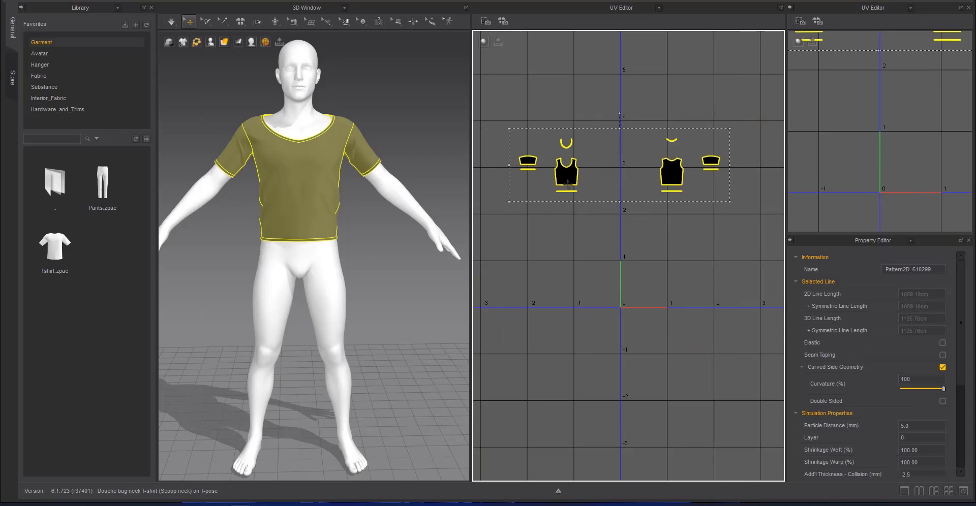
Move the UV layout down to the 0–1 tile and align the front panel with the UV origin corner
left_click_drag(568, 185, 641, 303)
scroll(646, 321, "up", 5)
middle_click_drag(646, 321, 650, 231)
left_click(650, 231)
scroll(630, 170, "up", 4)
middle_click_drag(630, 170, 678, 269)
left_click_drag(692, 199, 640, 226)
middle_click_drag(626, 251, 639, 241)
scroll(639, 241, "up", 5)
middle_click_drag(575, 223, 675, 331)
left_click_drag(628, 241, 623, 244)
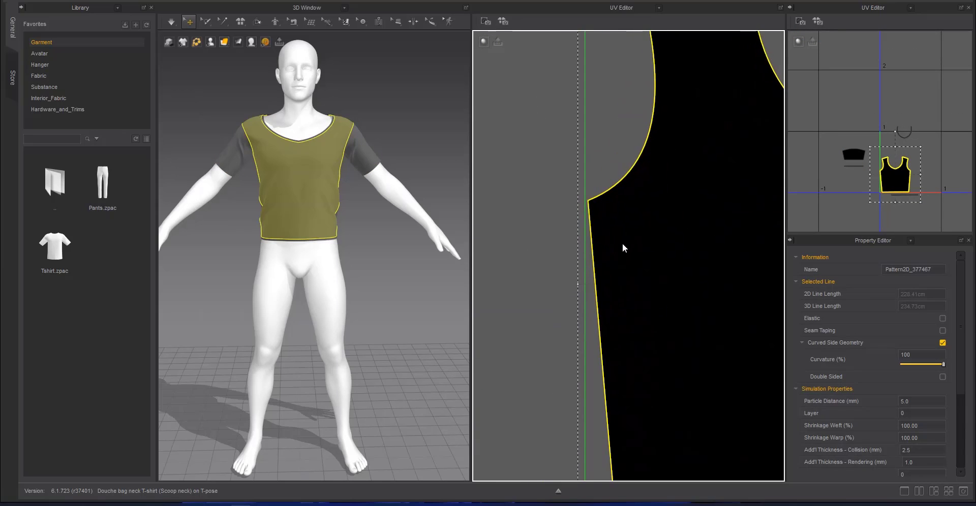
Move the back panel's UV into the 0–1 tile, right beside the front panel without overlapping it
scroll(622, 244, "down", 5)
middle_click_drag(678, 287, 584, 218)
scroll(583, 218, "down", 4)
middle_click_drag(732, 231, 597, 195)
left_click(605, 195)
scroll(636, 265, "down", 7)
middle_click_drag(653, 230, 627, 208)
left_click_drag(693, 234, 598, 240)
left_click(621, 262)
scroll(609, 254, "up", 4)
left_click(600, 219)
scroll(584, 218, "up", 8)
scroll(632, 132, "up", 3)
middle_click_drag(633, 132, 626, 301)
left_click_drag(644, 262, 647, 262)
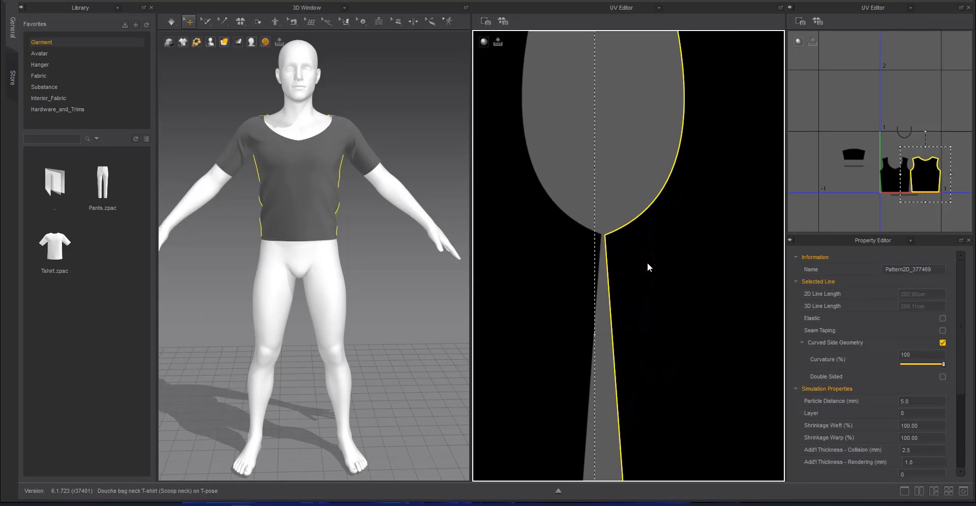
Examine how the front and back panels' UVs fit together inside the 0–1 tile
left_click(605, 187)
scroll(585, 192, "down", 10)
left_click(584, 249)
scroll(630, 285, "down", 3)
middle_click_drag(642, 297, 657, 248)
left_click_drag(735, 148, 554, 267)
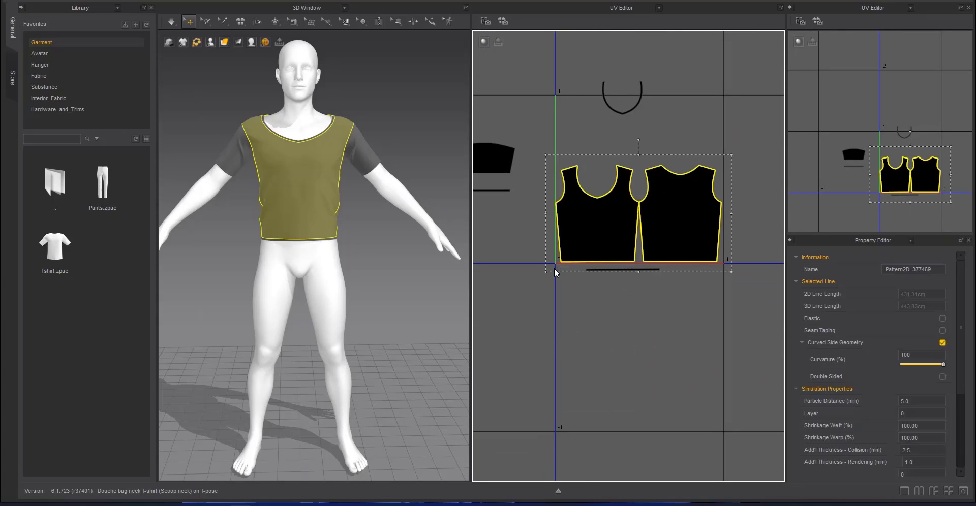
left_click(669, 310)
Place the front neckband's UV in the front panel's neck opening, raised off the neckline edge
scroll(670, 311, "down", 6)
left_click_drag(575, 217, 617, 220)
scroll(611, 227, "up", 12)
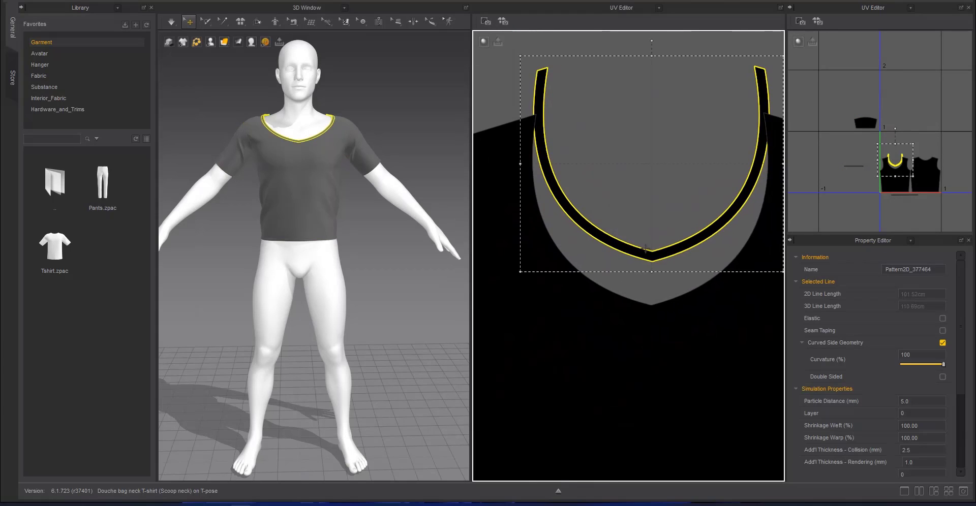
left_click_drag(643, 249, 645, 296)
left_click(631, 184)
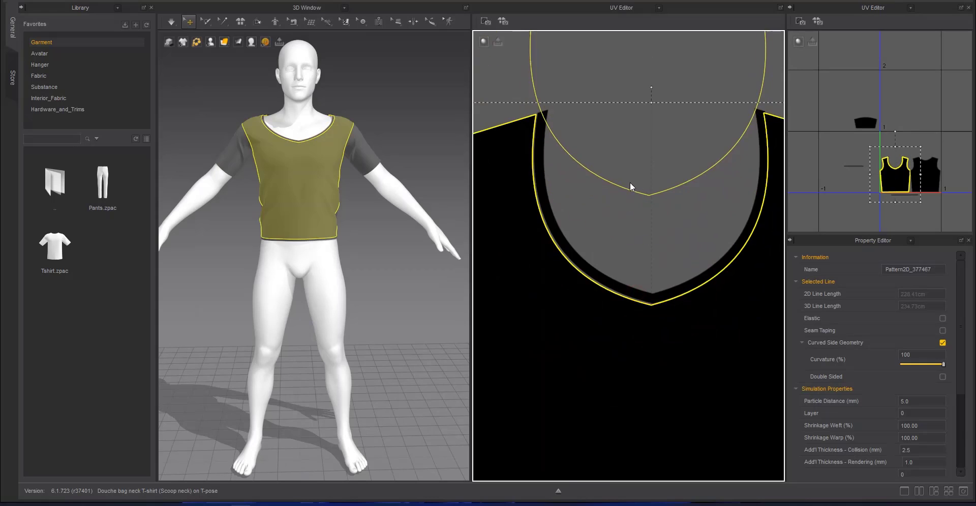
left_click(544, 164)
left_click_drag(544, 164, 542, 65)
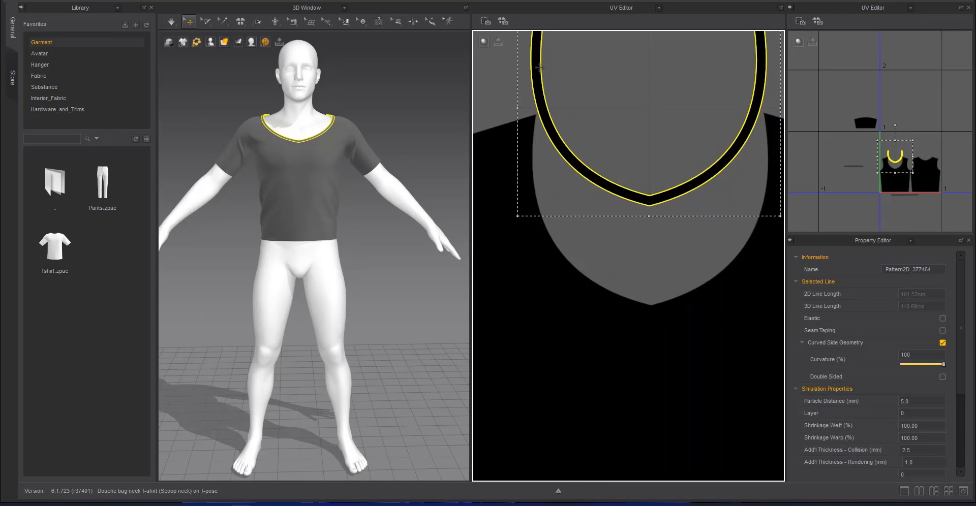
left_click(578, 207)
Bring the back neckband's UV over to the back panel in the 0–1 tile
scroll(578, 206, "down", 10)
scroll(642, 157, "down", 8)
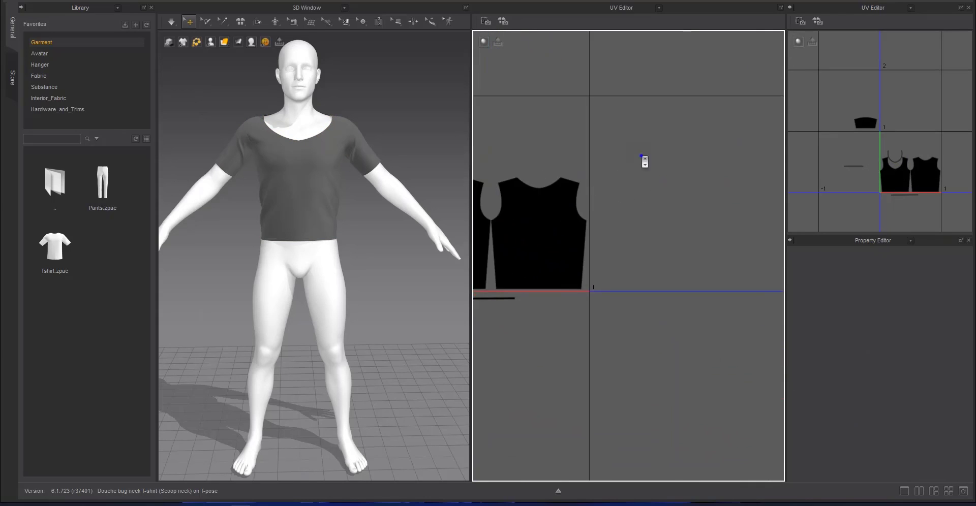
left_click(701, 138)
scroll(730, 132, "up", 10)
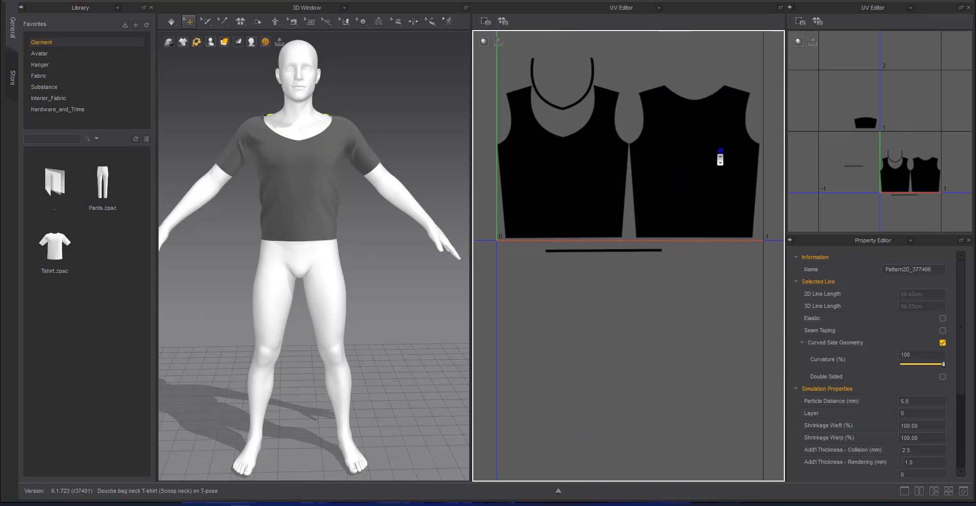
scroll(720, 158, "down", 8)
left_click(720, 158)
Move the back panel's UV down, away from the front panel and partly below the 0–1 tile
left_click(581, 156)
middle_click_drag(704, 177, 592, 190)
scroll(592, 190, "down", 2)
left_click(584, 254)
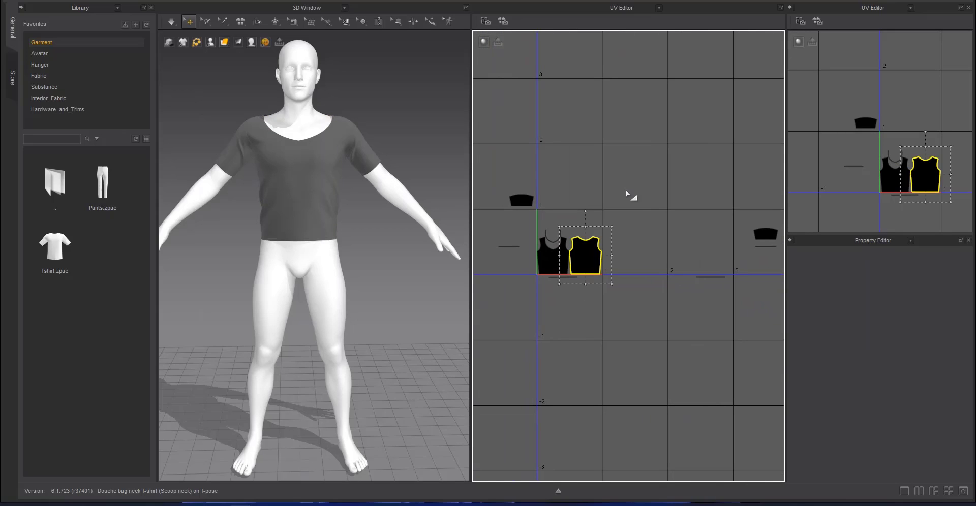
left_click_drag(592, 261, 599, 290)
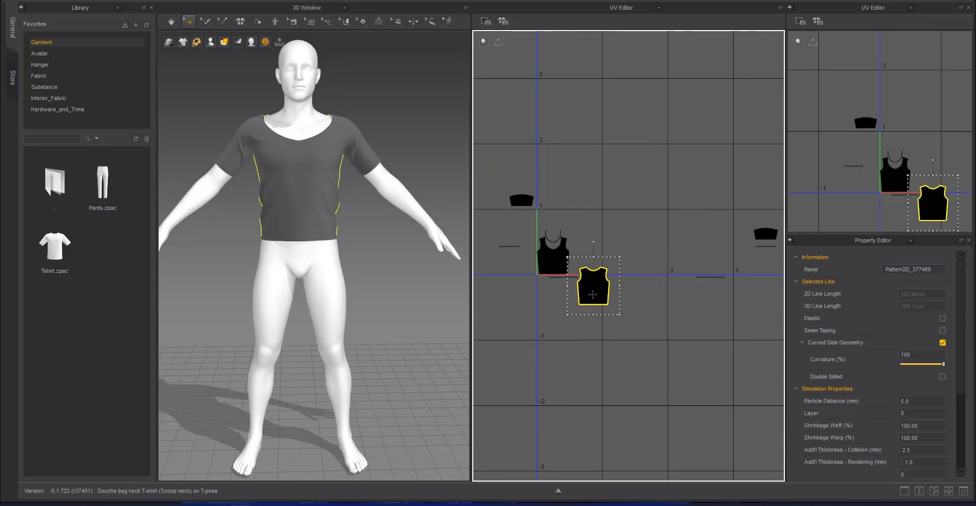
Undo the back panel's last move so its UV sits beside the front panel in the 0–1 tile
key("ctrl+z")
scroll(628, 255, "down", 4)
middle_click_drag(657, 242, 645, 203)
left_click(644, 204)
scroll(645, 203, "up", 5)
left_click(535, 203)
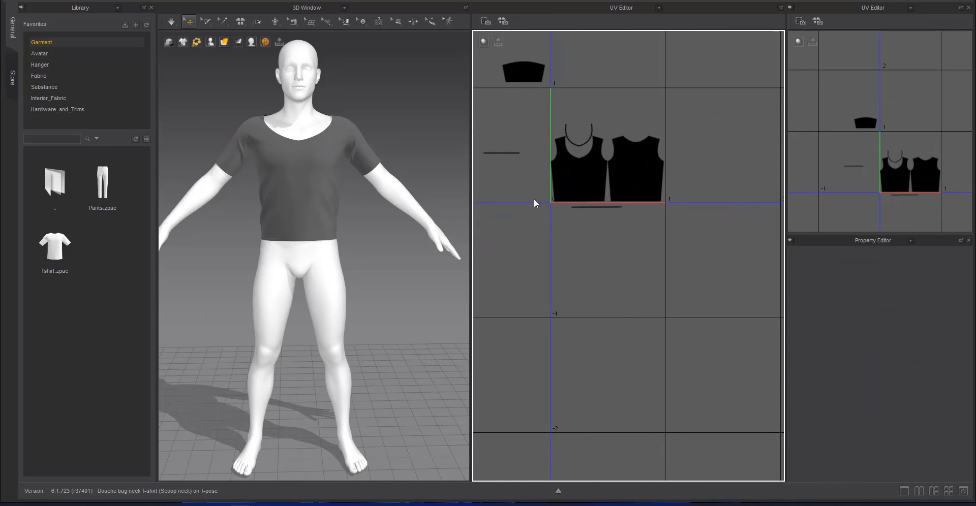
Examine the back neckband's UV far outside the 0–1 tile and the back of the garment
middle_click_drag(508, 185, 679, 246)
scroll(635, 244, "down", 6)
middle_click_drag(523, 238, 594, 242)
left_click(593, 242)
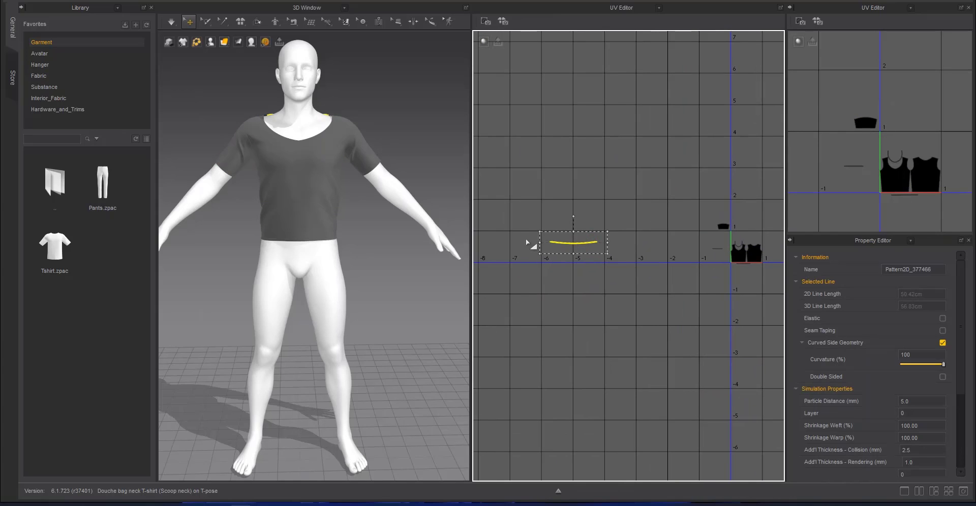
right_click_drag(409, 216, 523, 251)
left_click(578, 257)
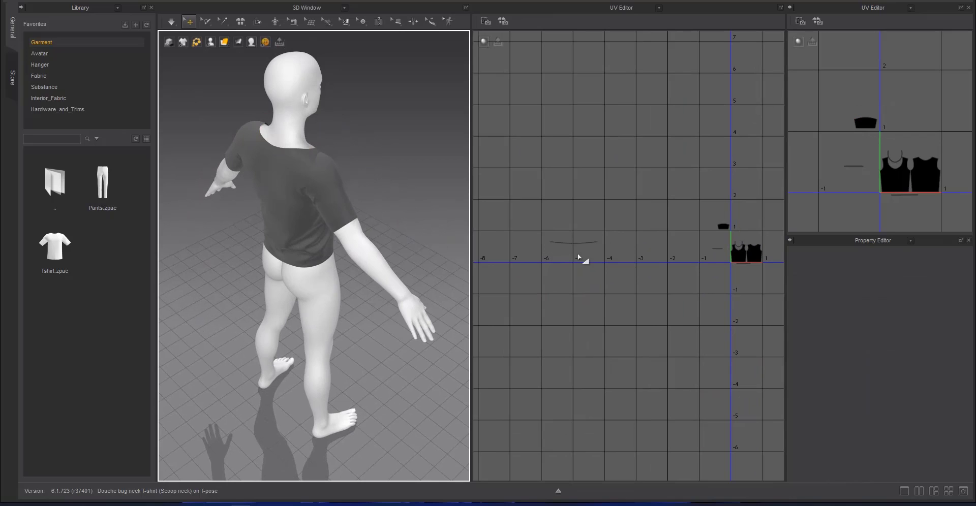
Reload the garment project with its unarranged UVs and lay the UVs out to match the 2D pattern arrangement
left_click(137, 505)
left_click_drag(420, 178, 229, 245)
left_click(491, 288)
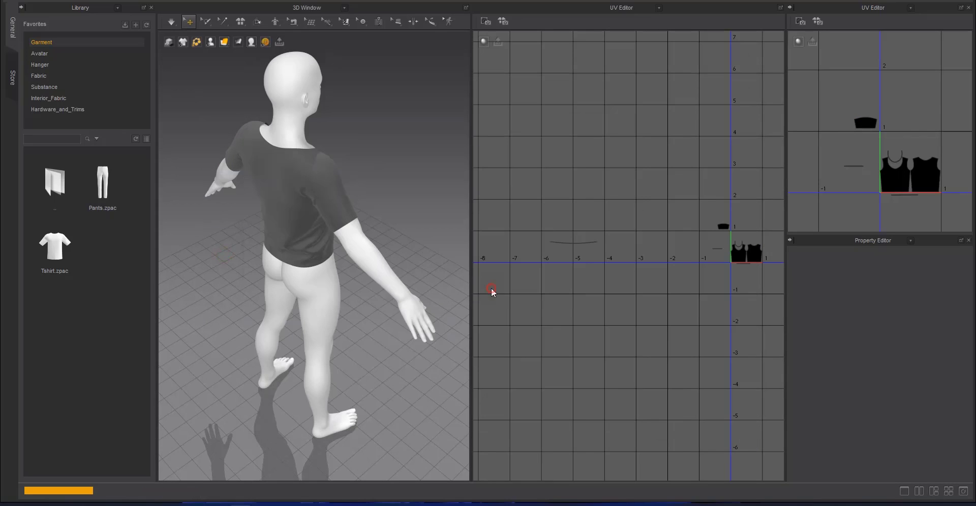
scroll(693, 212, "up", 3)
middle_click_drag(694, 212, 617, 161)
right_click(617, 162)
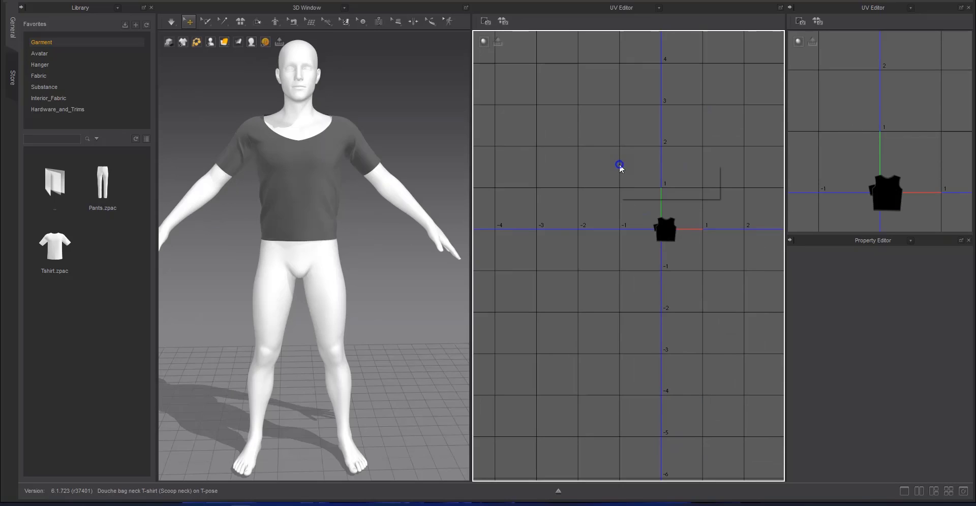
left_click(666, 167)
Move the UV pieces so the front panel sits at the 0–1 tile's origin and the back panel group lies closer beside it
middle_click_drag(681, 162, 615, 230)
left_click_drag(707, 140, 470, 230)
left_click_drag(552, 170, 610, 279)
left_click(648, 281)
left_click_drag(717, 244, 705, 309)
left_click_drag(632, 291, 645, 289)
left_click(629, 285)
scroll(629, 284, "up", 6)
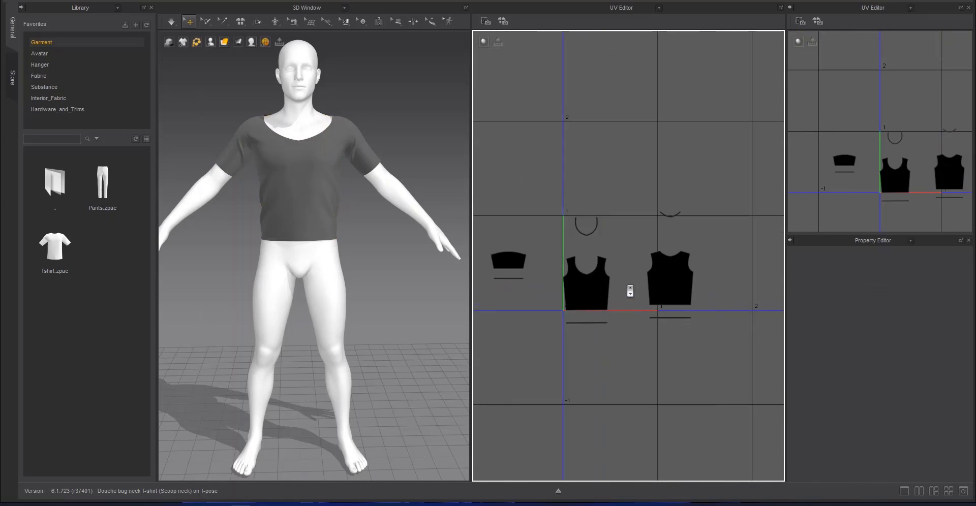
Place the back panel's UV next to the front panel inside the 0–1 tile
left_click_drag(725, 275, 638, 285)
middle_click_drag(616, 322, 635, 308)
left_click(560, 273, "shift")
middle_click_drag(559, 272, 660, 262)
scroll(660, 263, "up", 5)
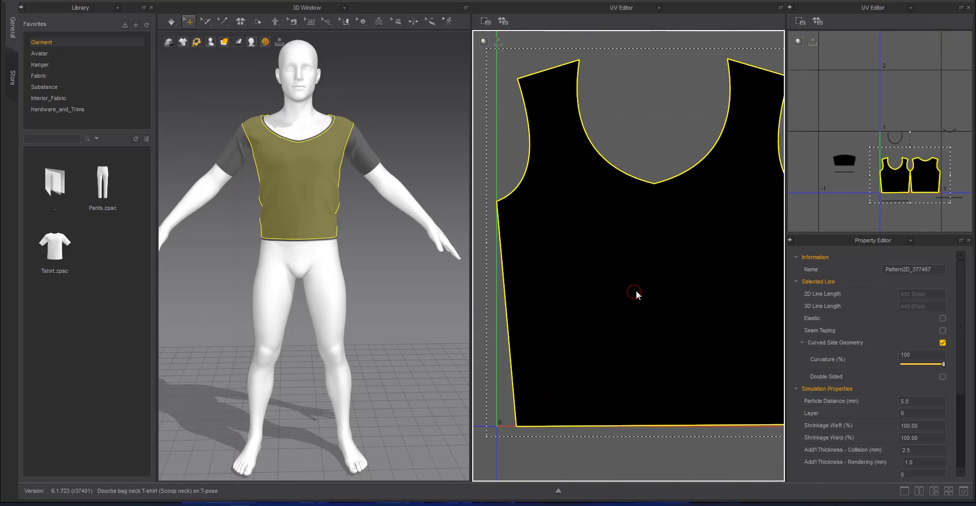
Nudge the front panel's UV just inside the tile's edges and fit the back panel's UV close to its side
left_click(488, 242)
left_click(682, 303)
middle_click_drag(681, 303, 603, 200)
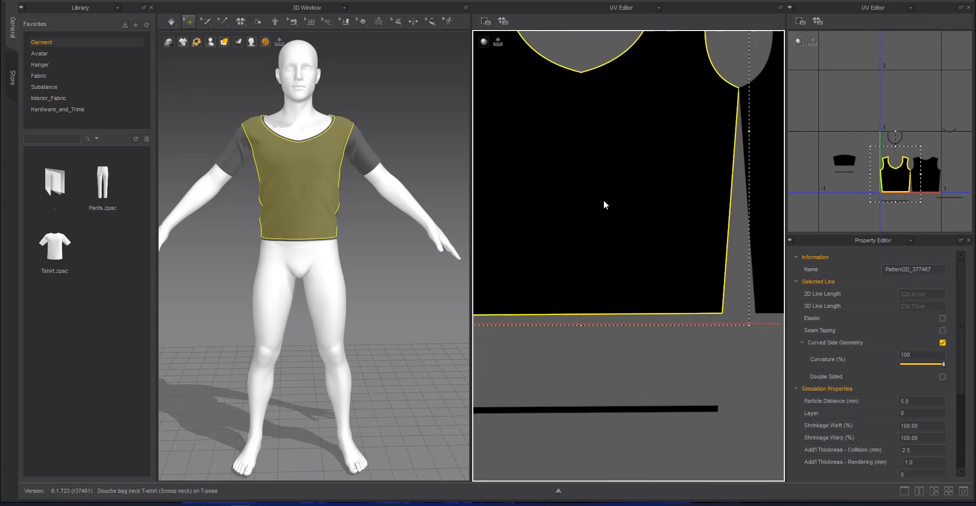
middle_click_drag(752, 168, 583, 316)
left_click(701, 312)
scroll(575, 238, "up", 5)
left_click(581, 260)
left_click_drag(582, 260, 587, 260)
scroll(574, 244, "down", 5)
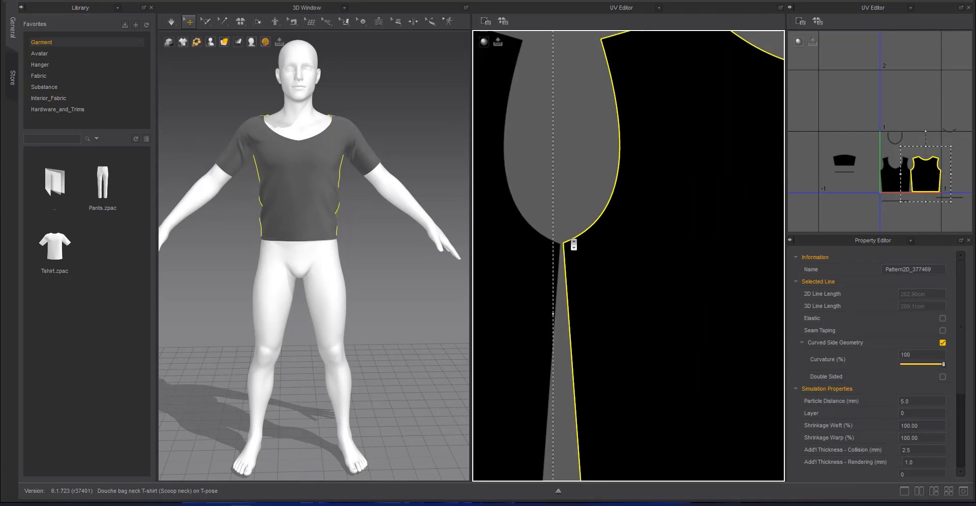
Place the back neckband's UV just above the back neckline and the front neckband's in the front panel's neck opening
left_click_drag(694, 128, 602, 229)
left_click(593, 188)
middle_click_drag(593, 188, 718, 192)
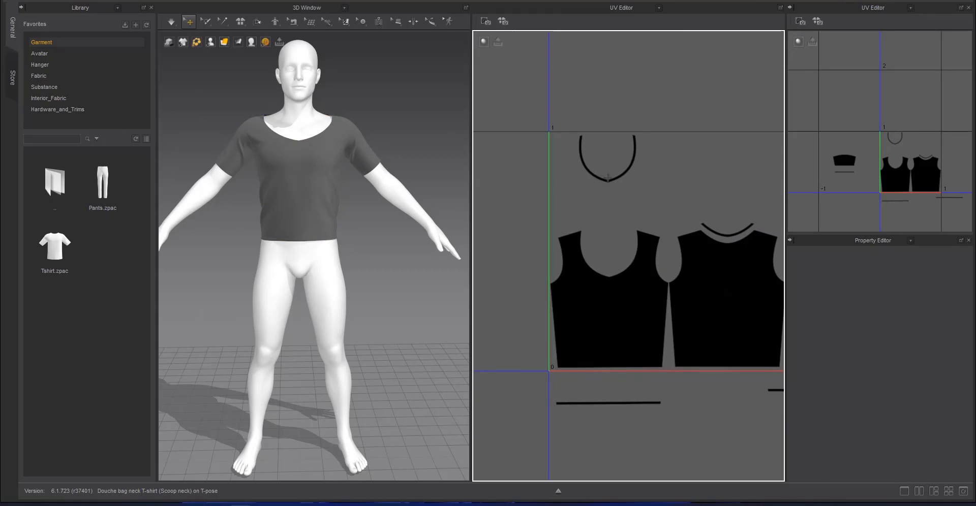
left_click_drag(607, 178, 609, 245)
left_click(610, 224)
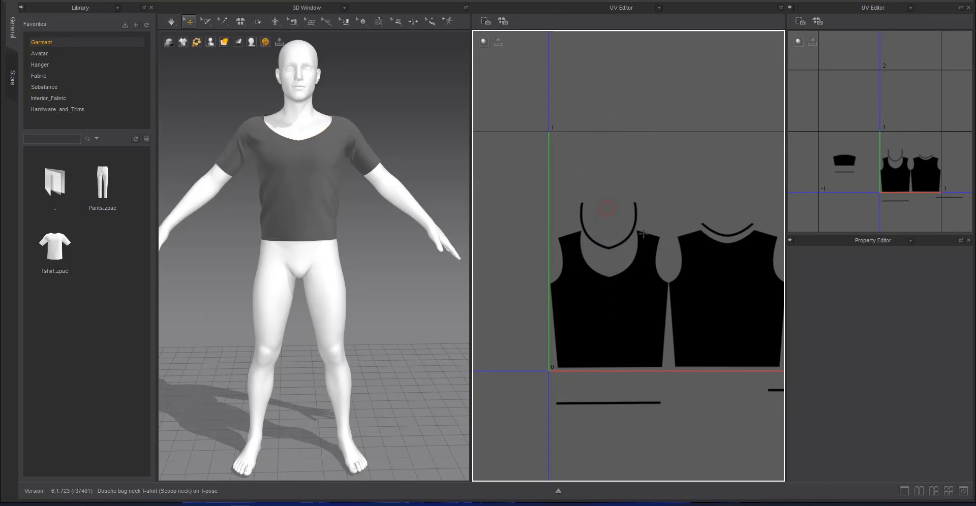
Place the first sleeve's UV inside the 0–1 tile above the front panel and its neckband
scroll(605, 233, "down", 5)
middle_click_drag(633, 270, 670, 279)
left_click_drag(535, 243, 641, 202)
left_click(619, 252)
middle_click_drag(620, 253, 544, 225)
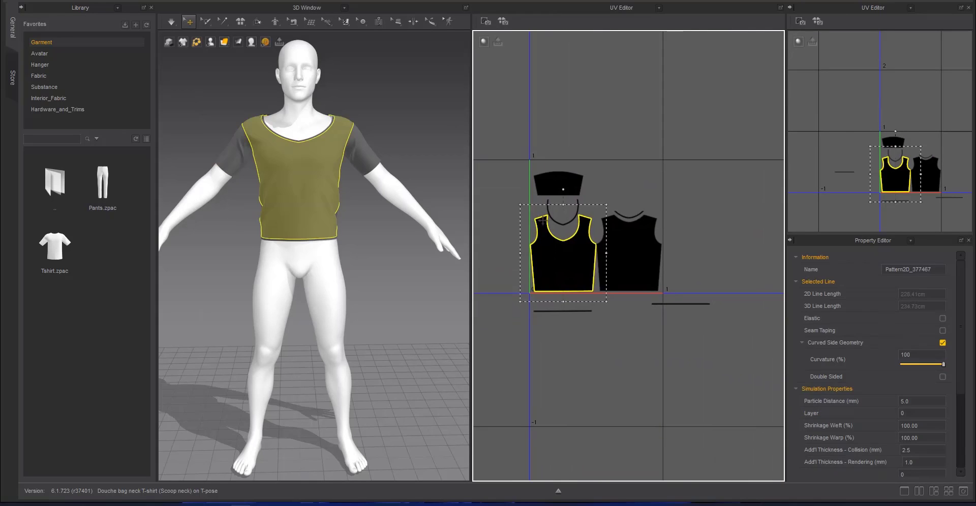
Place the other sleeve's UV next to the first sleeve, above the back panel, leaving a small gap between them
scroll(544, 225, "down", 5)
left_click(634, 216)
middle_click_drag(635, 217, 556, 222)
left_click_drag(717, 228, 532, 197)
middle_click_drag(508, 224, 645, 262)
scroll(662, 292, "up", 5)
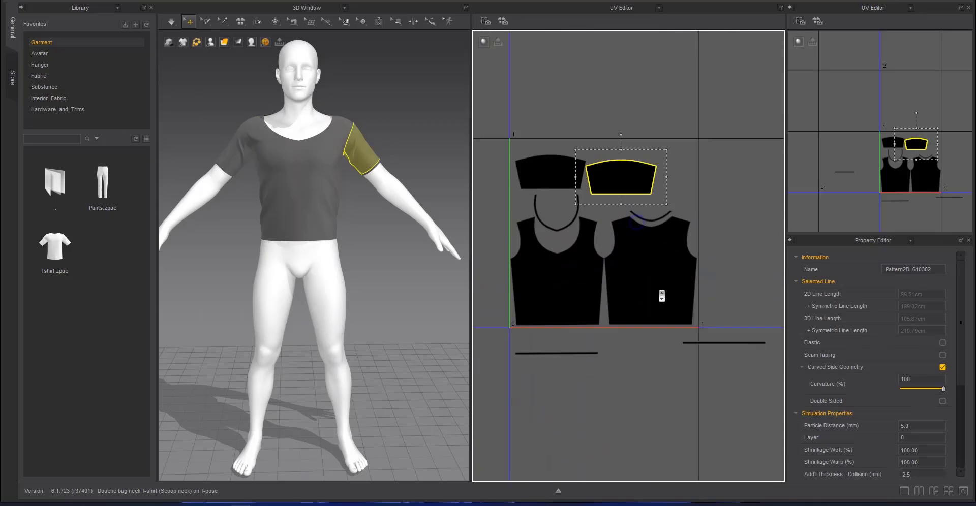
middle_click_drag(619, 183, 682, 245)
scroll(681, 245, "up", 5)
left_click_drag(676, 248, 682, 236)
scroll(682, 258, "down", 8)
Gather the cuff and hem strips' UVs just outside the 0–1 tile, beside the back panel
left_click(546, 283)
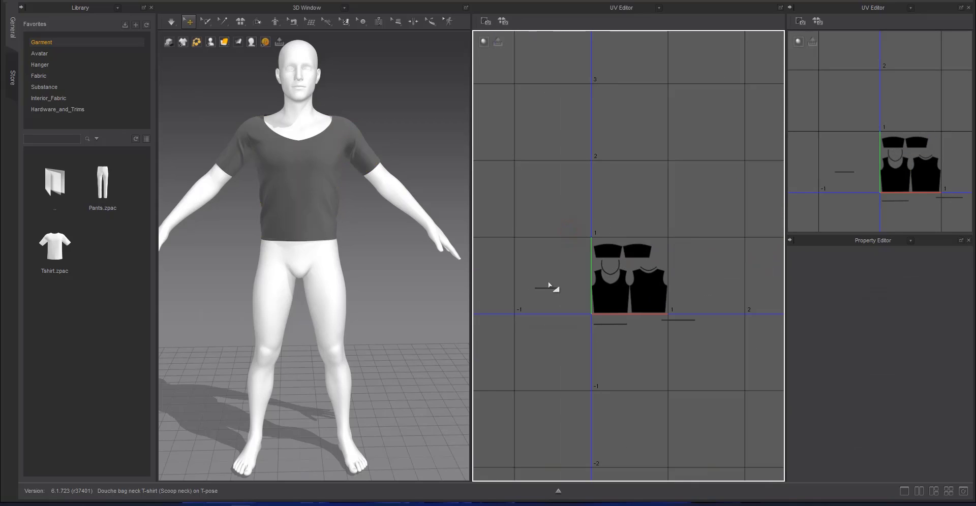
left_click_drag(548, 288, 691, 250)
left_click(686, 307)
left_click_drag(684, 319, 709, 249)
left_click_drag(622, 324, 713, 261)
left_click(713, 279)
middle_click_drag(714, 279, 602, 260)
left_click_drag(734, 268, 588, 247)
middle_click_drag(632, 253, 678, 257)
left_click(582, 276)
scroll(616, 261, "up", 8)
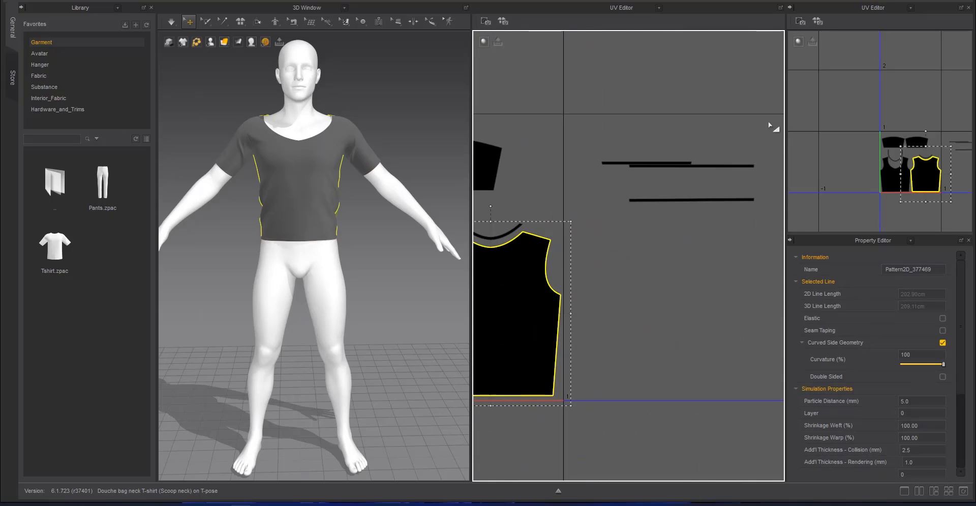
Move the cuff and hem strips' UVs into the upper-right corner of the 0–1 tile
left_click_drag(716, 199, 525, 114)
left_click(531, 122)
middle_click_drag(531, 122, 675, 147)
mouse_move(676, 141)
left_mouse_down()
mouse_move(665, 141)
mouse_move(685, 148)
left_mouse_up()
left_click_drag(766, 188, 631, 147)
left_click_drag(773, 190, 576, 158)
scroll(617, 193, "down", 6)
left_click(617, 194)
left_click(650, 222)
middle_click_drag(649, 222, 554, 218)
Stack the cuff and hem strips' UVs as separate parallel lines above the second sleeve, inside the tile
left_click(737, 206)
scroll(736, 207, "down", 10)
right_click_drag(554, 226, 752, 239, "alt")
middle_click_drag(753, 224, 635, 256, "alt")
left_click(635, 256)
left_click(634, 222)
right_click_drag(633, 222, 666, 227, "alt")
left_click(701, 146)
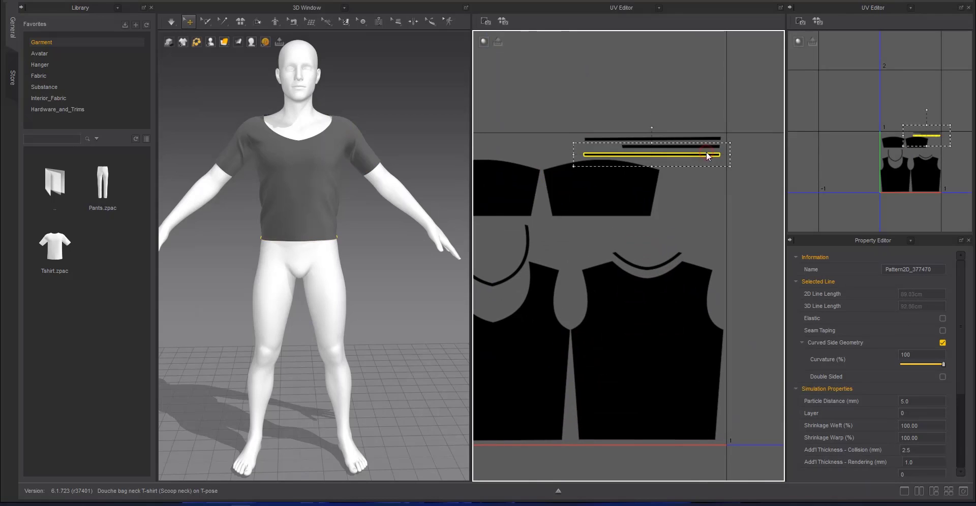
left_click(376, 168)
left_click(563, 201)
scroll(562, 201, "down", 8)
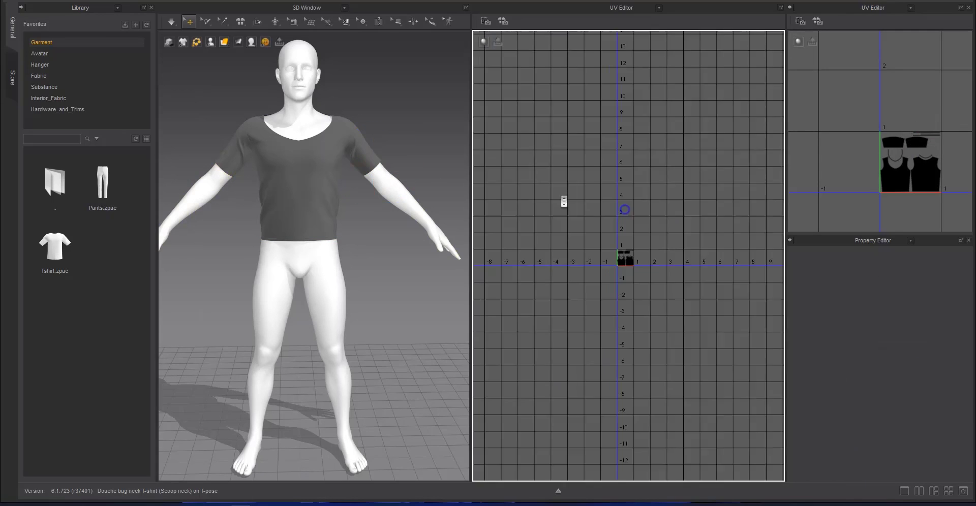
Try moving the first sleeve's UV upward across the tile's top edge, and undo the move
right_click_drag(873, 181, 888, 183, "alt")
right_click_drag(620, 200, 667, 204, "alt")
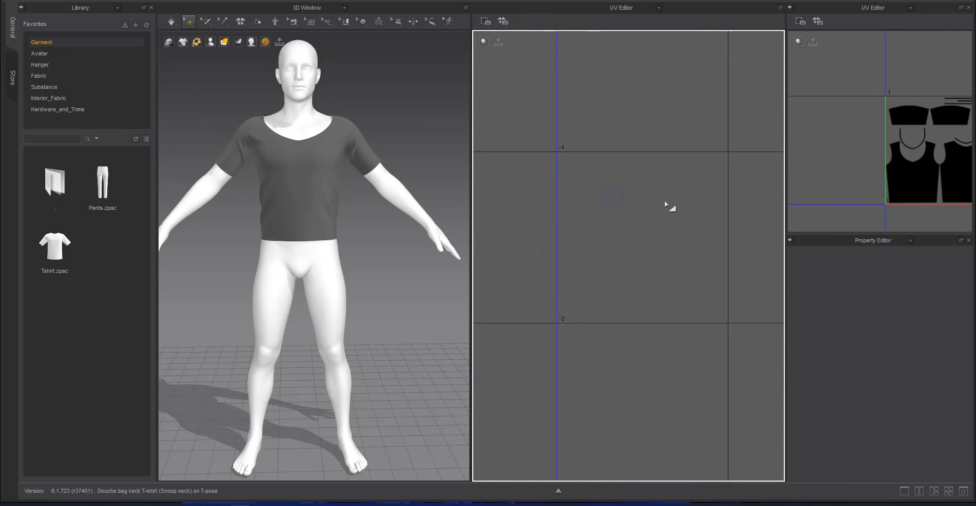
middle_click_drag(654, 417, 635, 287, "alt")
left_click(633, 298)
right_click_drag(627, 252, 641, 244, "alt")
left_click(640, 195)
left_click_drag(641, 195, 668, 204)
left_click_drag(563, 191, 575, 144)
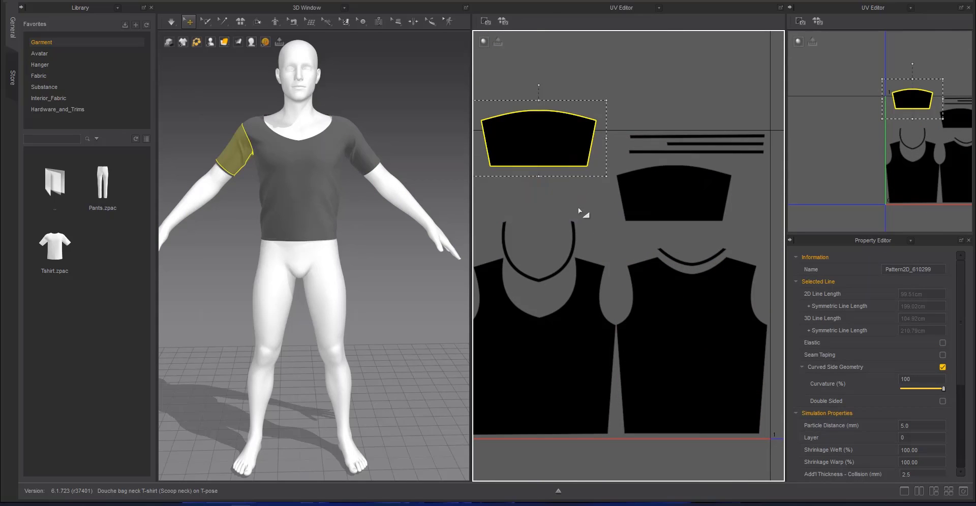
key("ctrl+z")
key("ctrl+z")
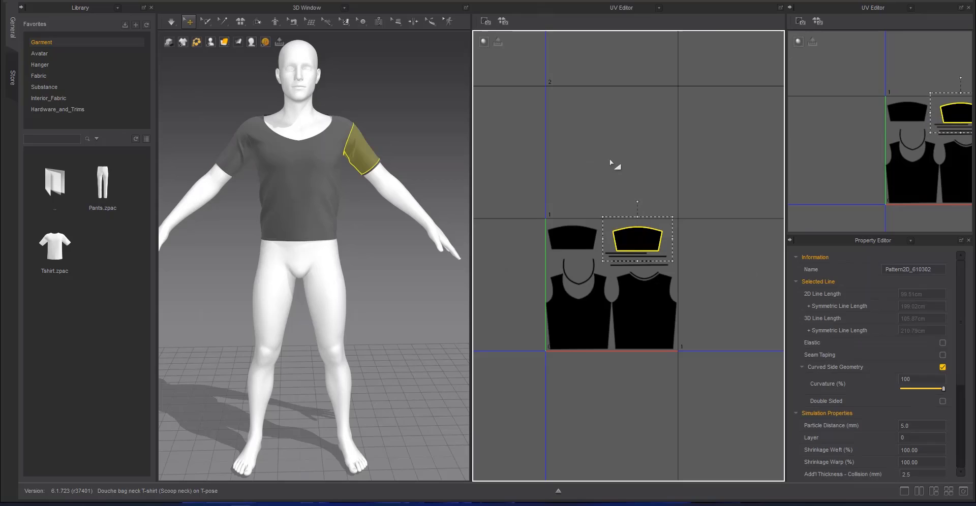
Raise the sleeves' UVs toward the tile's top edge and place the cuff and hem strips beneath the second sleeve
left_click(614, 163)
right_click_drag(614, 163, 656, 165, "alt")
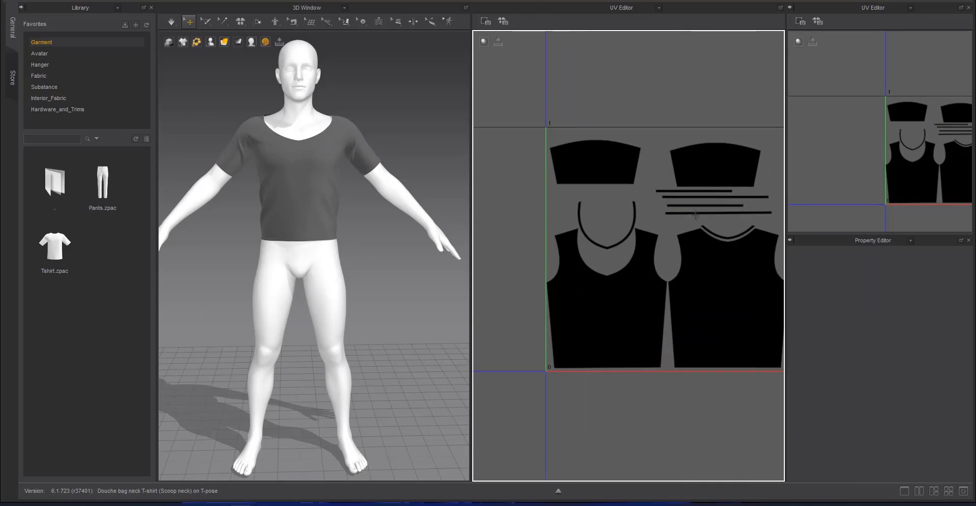
left_click(683, 212)
right_click_drag(684, 213, 660, 211, "alt")
left_click(740, 119)
Switch the large UV Editor view to the 2D Pattern Window
left_click(627, 8)
left_click(624, 27)
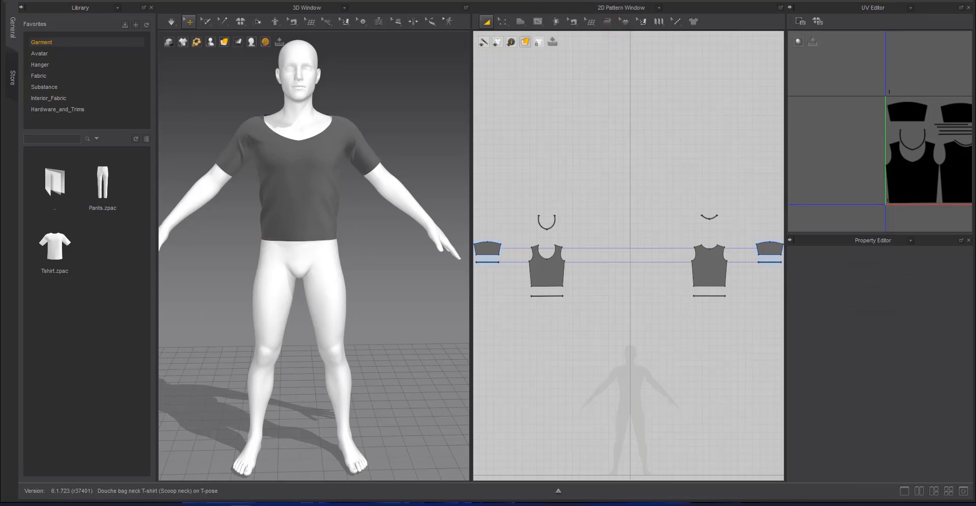
left_click(38, 0)
left_click(50, 50)
Draw a four-cornered retopology face over the wearer's right sleeve pattern, using the sleeve's corner points
middle_click_drag(655, 319, 565, 284, "alt")
right_click_drag(565, 284, 584, 338, "alt")
key("t")
middle_click_drag(634, 240, 910, 302)
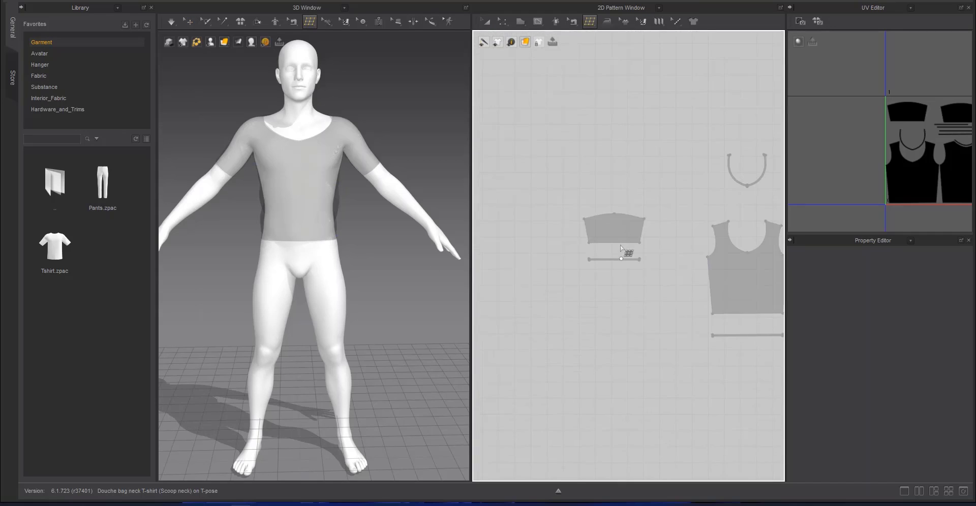
scroll(620, 244, "up", 5)
left_click(663, 242)
left_click(553, 242)
left_click(679, 190)
left_click(665, 247)
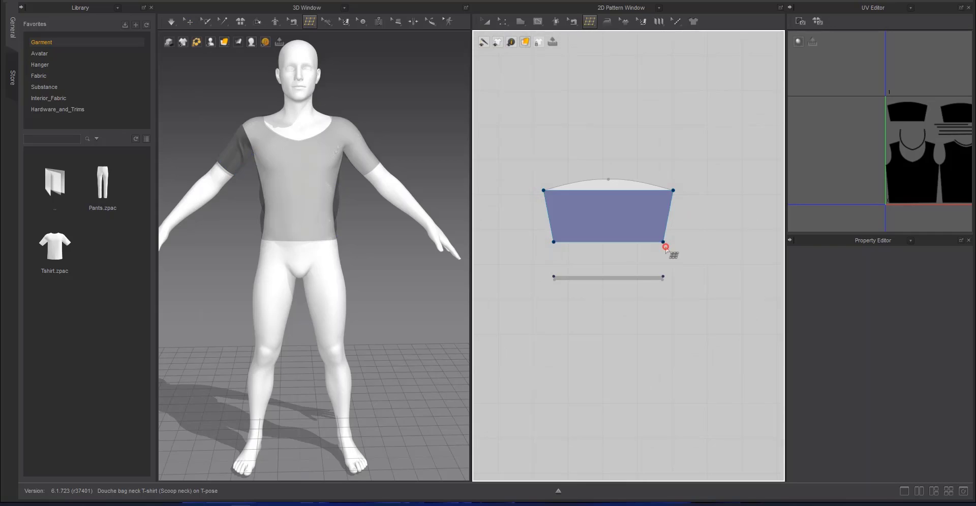
Split the sleeve's retopology face into eight columns and move the upper points onto the curved sleeve cap
left_click(609, 225)
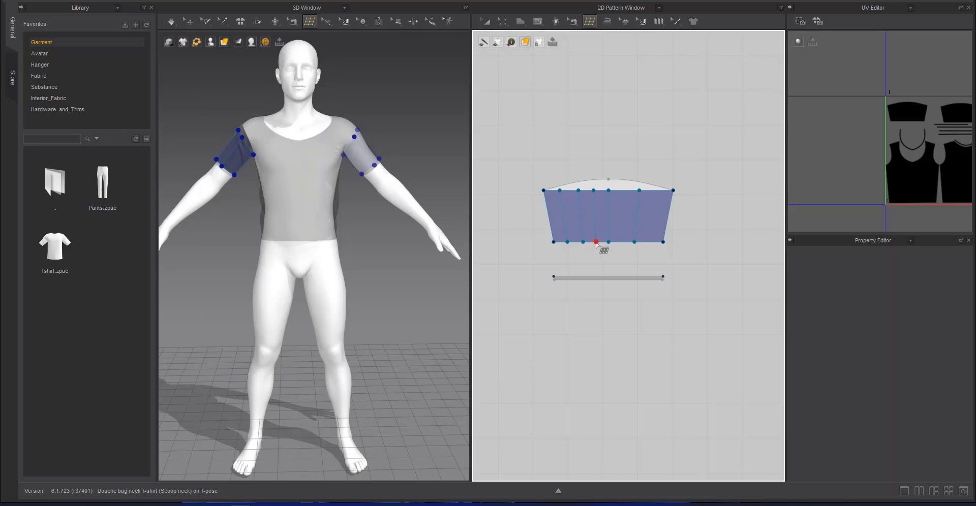
left_click(649, 242)
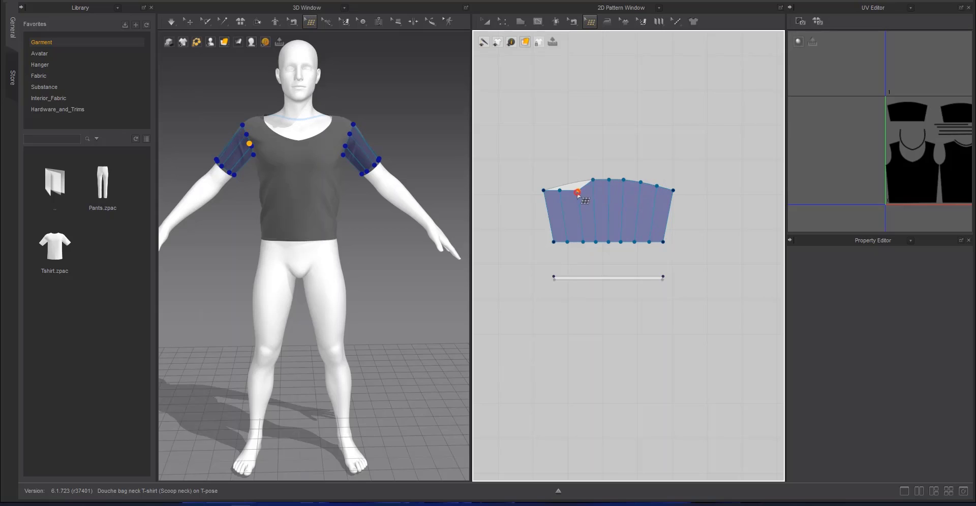
left_click(560, 186)
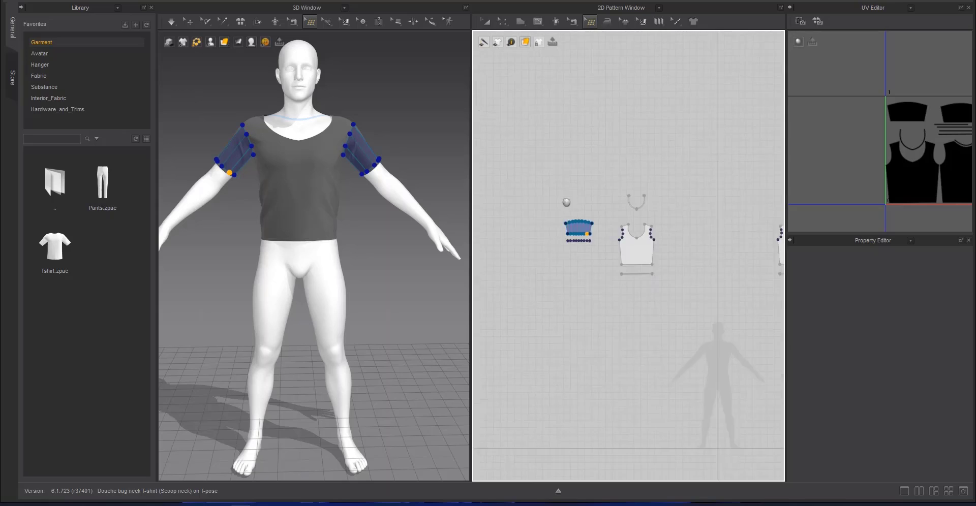
scroll(574, 233, "up", 10)
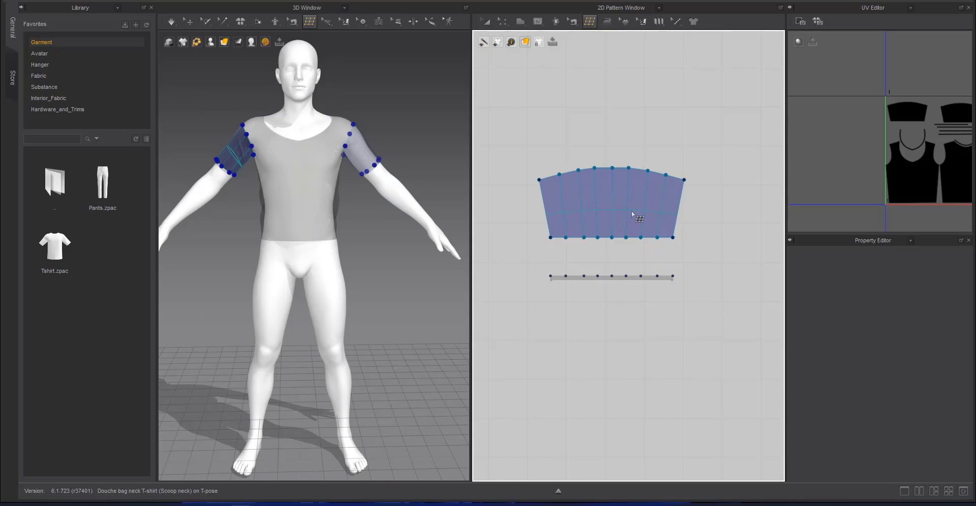
Add crosswise edge loops between the sleeve cap and cuff edge of the sleeve's retopology mesh
left_click(629, 193)
scroll(558, 166, "down", 4)
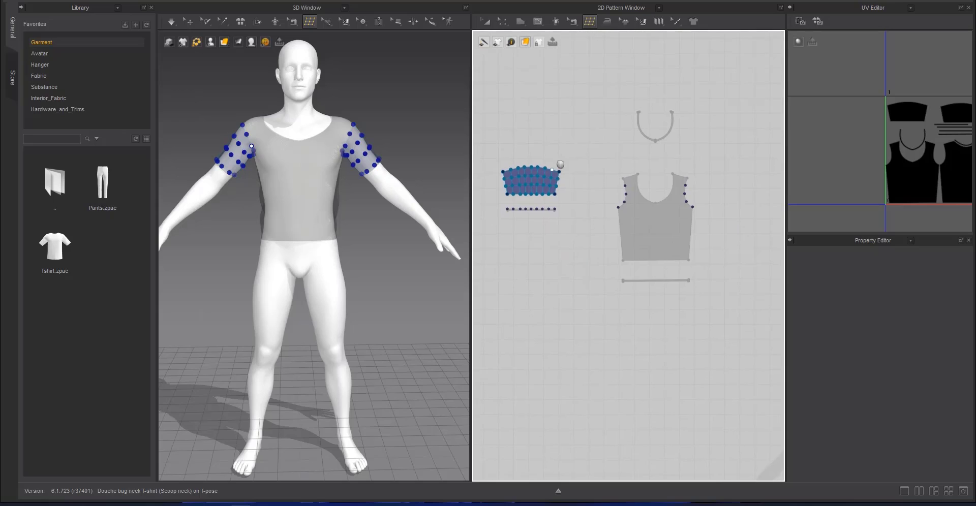
scroll(628, 220, "up", 5)
middle_click_drag(630, 222, 766, 290)
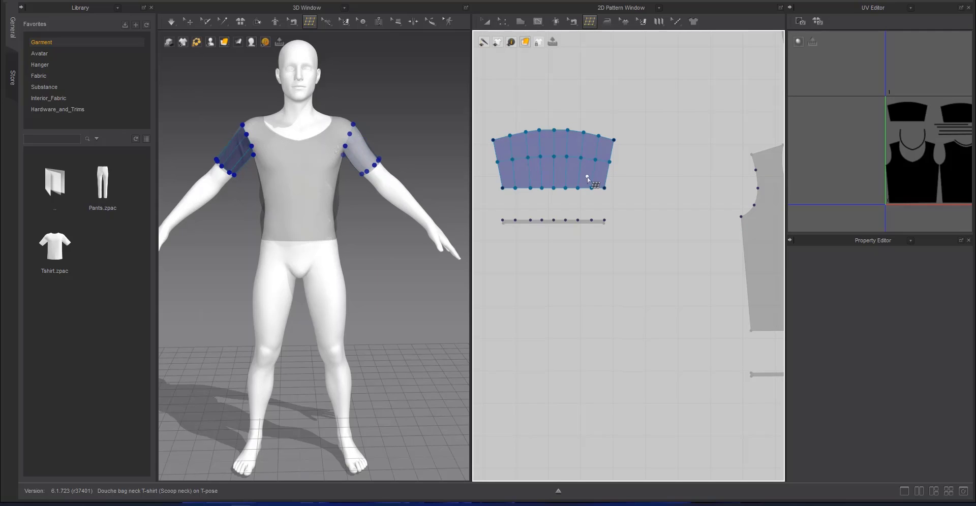
left_click(553, 162)
Draw a four-cornered retopology face on the wearer's left half of the front neckband, from shoulder end to centre front
scroll(655, 194, "down", 2)
middle_click_drag(711, 215, 559, 203)
scroll(631, 201, "up", 3)
scroll(630, 202, "down", 3)
scroll(641, 172, "up", 5)
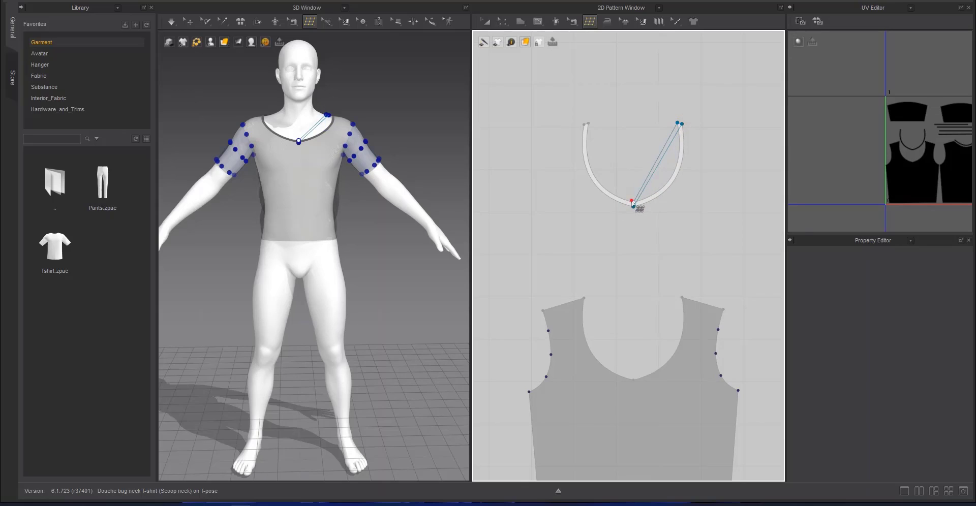
scroll(599, 198, "up", 3)
Divide the neckband half's retopology face into four segments and move the new points onto the strip's curved edges
left_click_drag(605, 199, 643, 225)
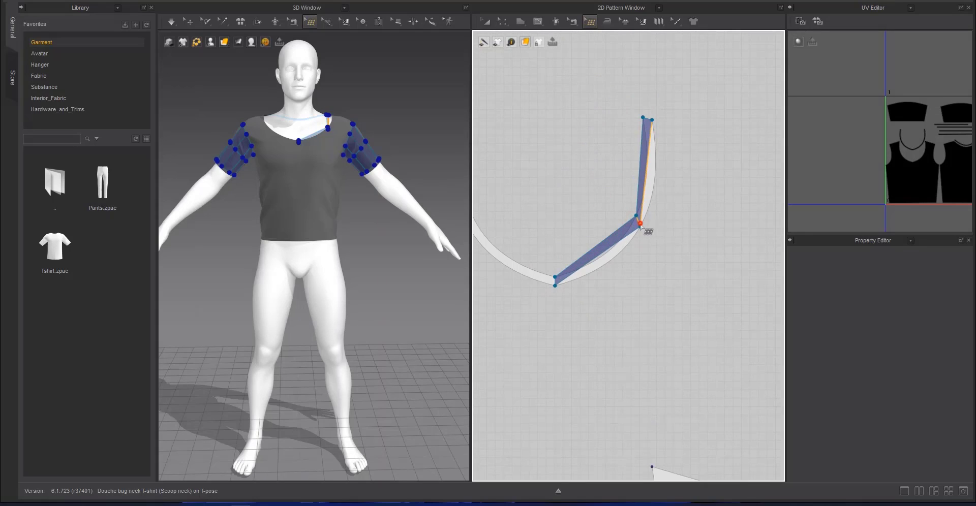
left_click(623, 246)
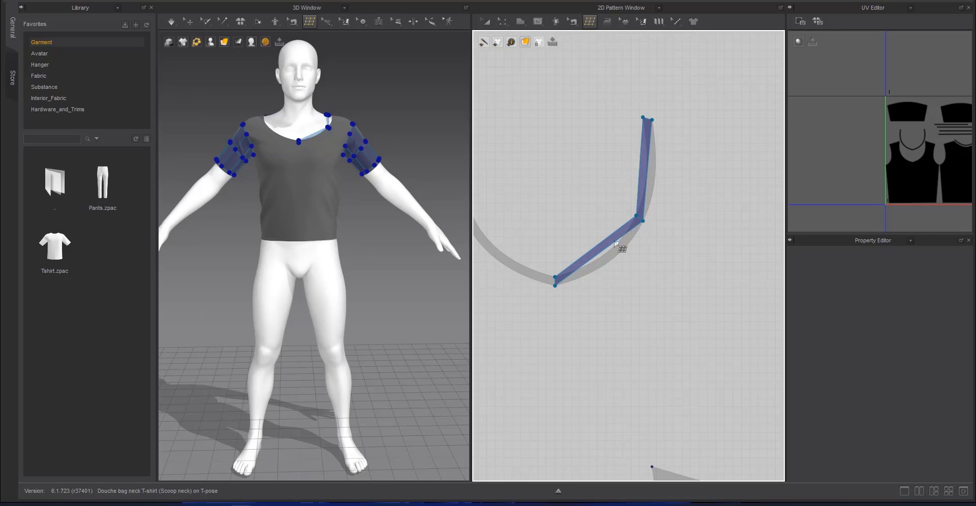
left_click_drag(641, 169, 658, 172)
left_click_drag(604, 258, 604, 264)
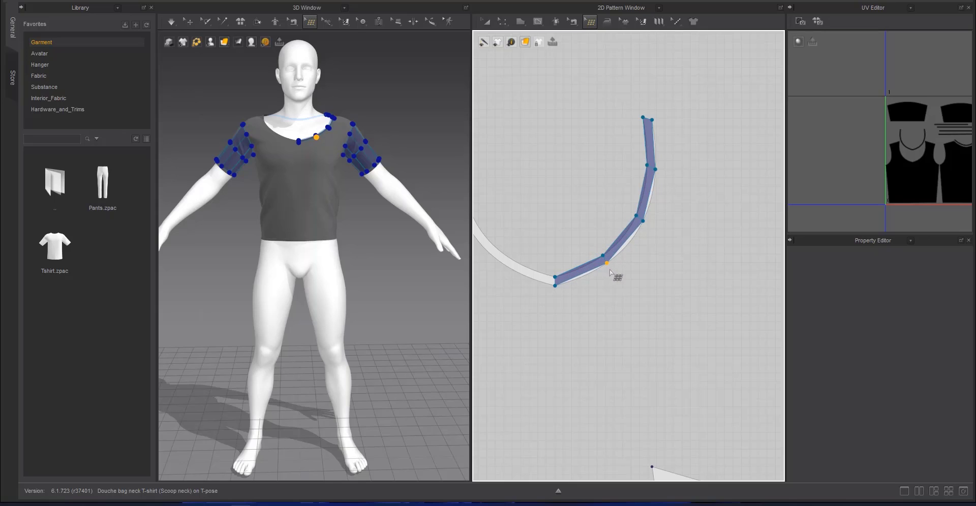
Draw a four-cornered retopology face on the wearer's right half of the front neckband, joined at the centre front
middle_click_drag(551, 298, 630, 325)
key("r")
left_click(635, 307)
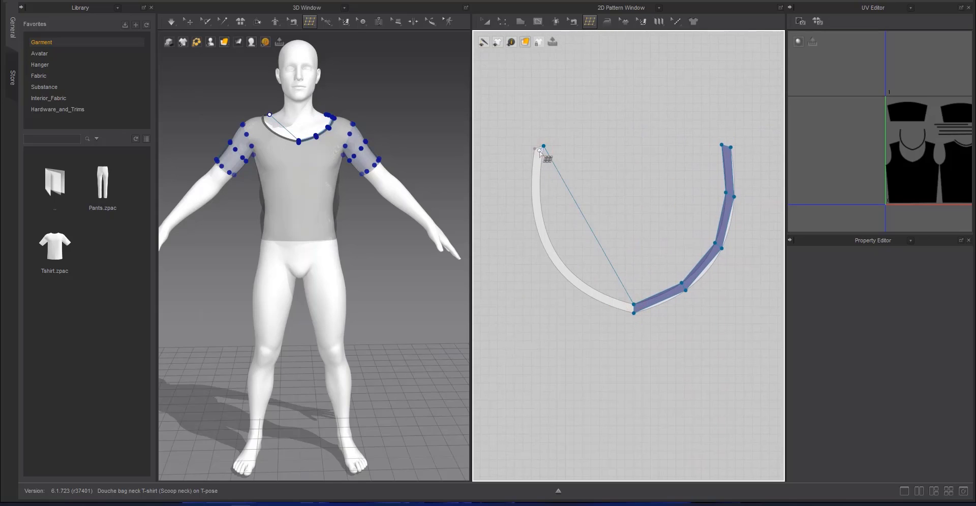
left_click(537, 153)
left_click(635, 311)
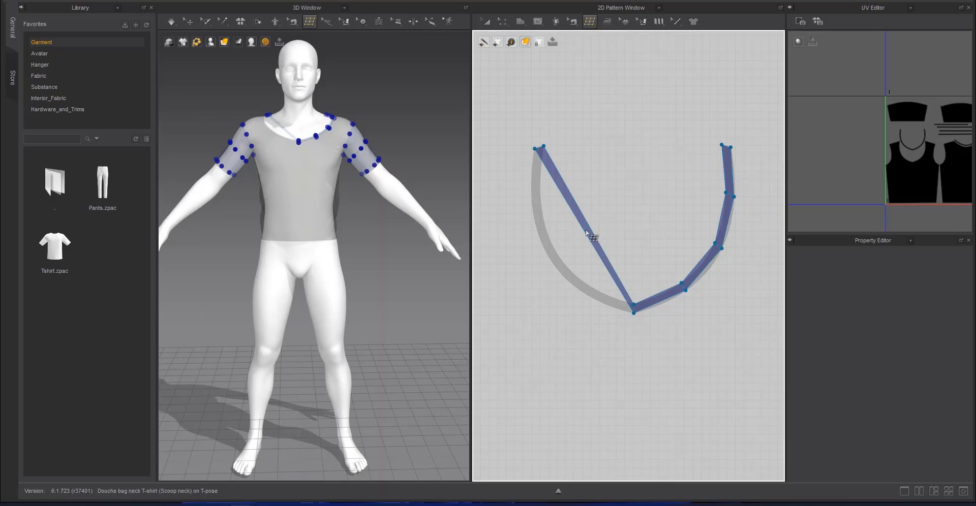
Divide the retopology face on the wearer's right half of the neckband into four segments and fit the points to its curved edges
left_click(584, 229, "ctrl")
key("q")
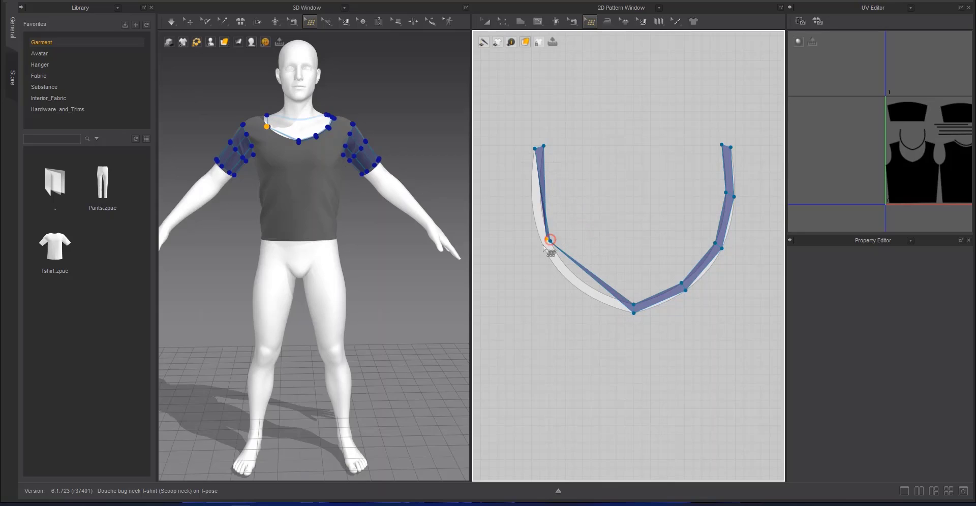
mouse_move(551, 244)
left_mouse_down()
mouse_move(541, 249)
mouse_move(546, 258)
mouse_move(554, 250)
left_mouse_up()
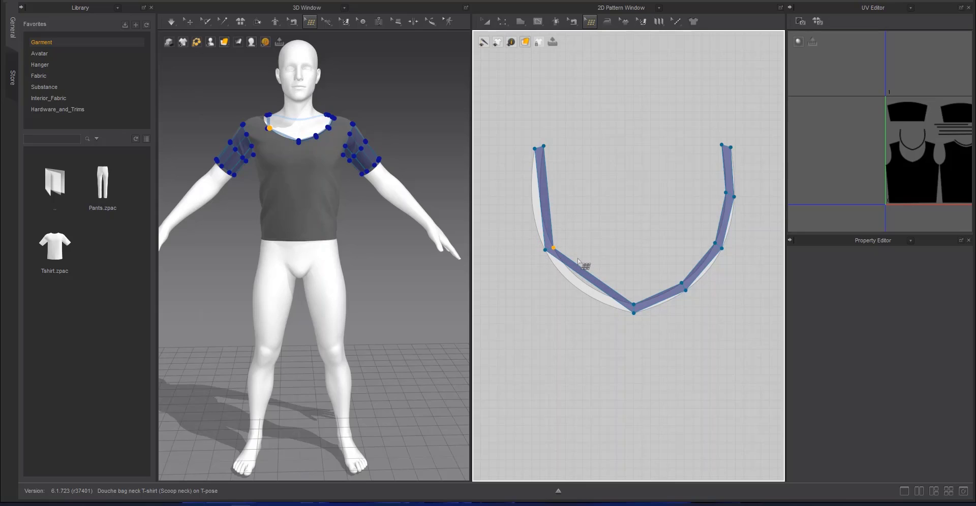
key("w")
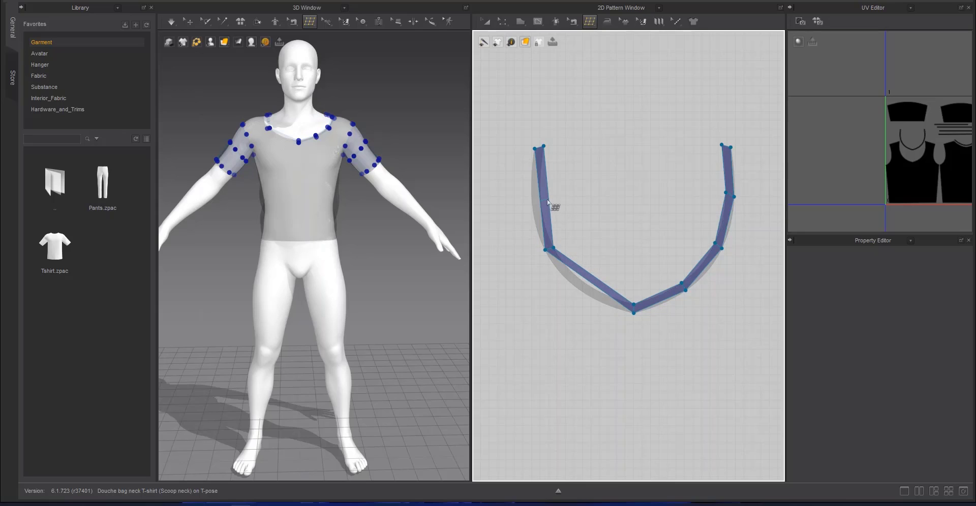
left_click(547, 202)
left_click(591, 282)
key("q")
left_click_drag(591, 283, 583, 293)
left_click_drag(540, 202, 532, 204)
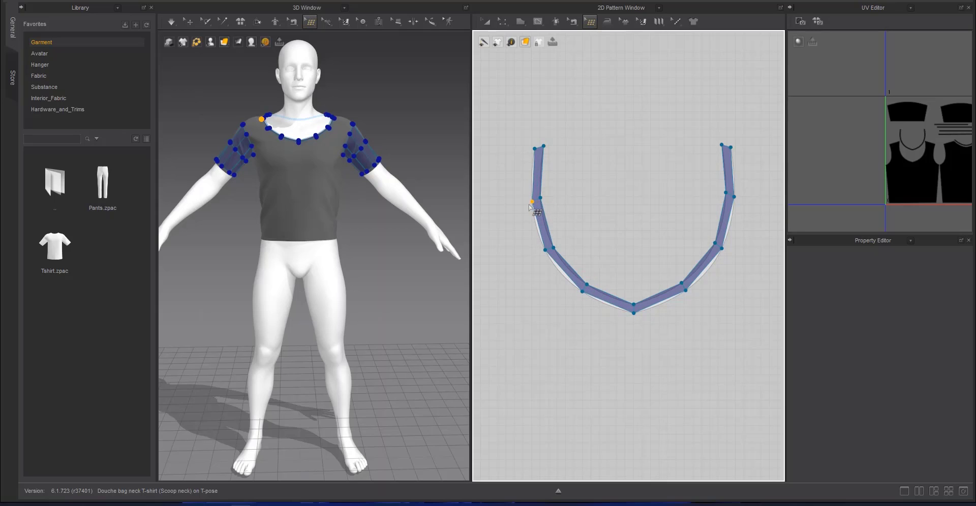
Draw two stacked retopology quads on the front bodice, from the wearer's right shoulder down along the armhole
scroll(589, 218, "down", 8)
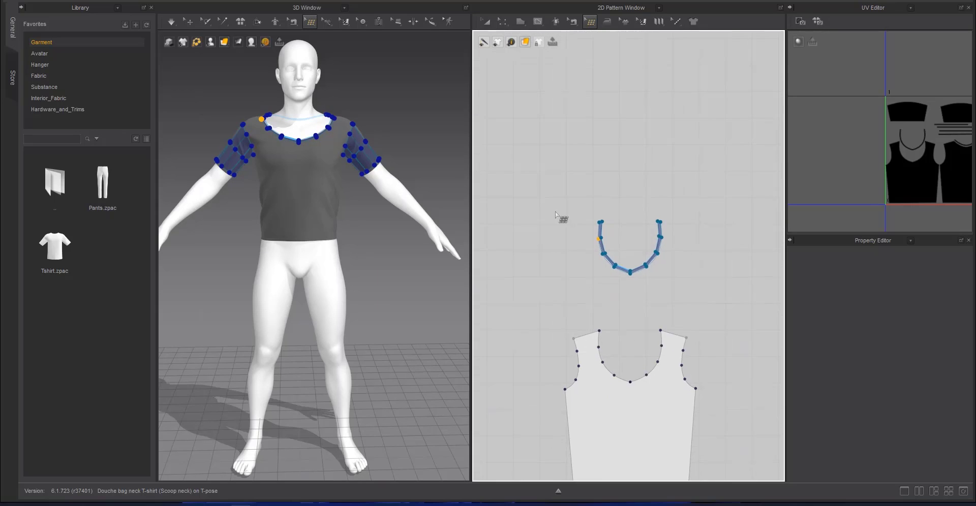
scroll(620, 154, "up", 5)
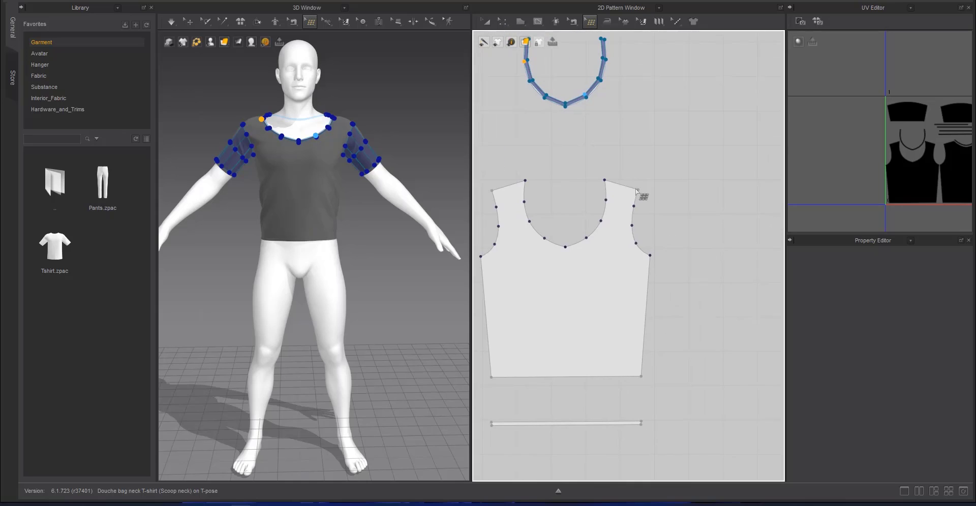
scroll(655, 188, "up", 2)
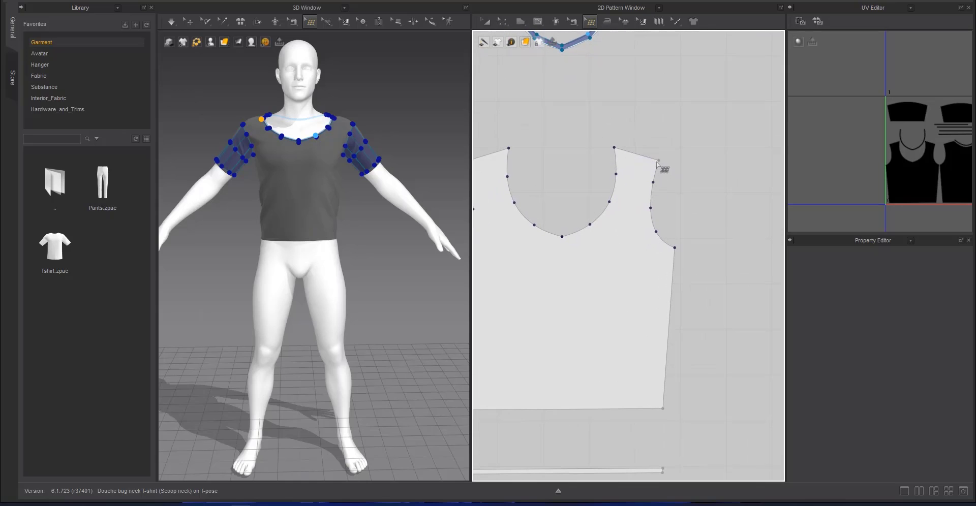
scroll(661, 165, "down", 6)
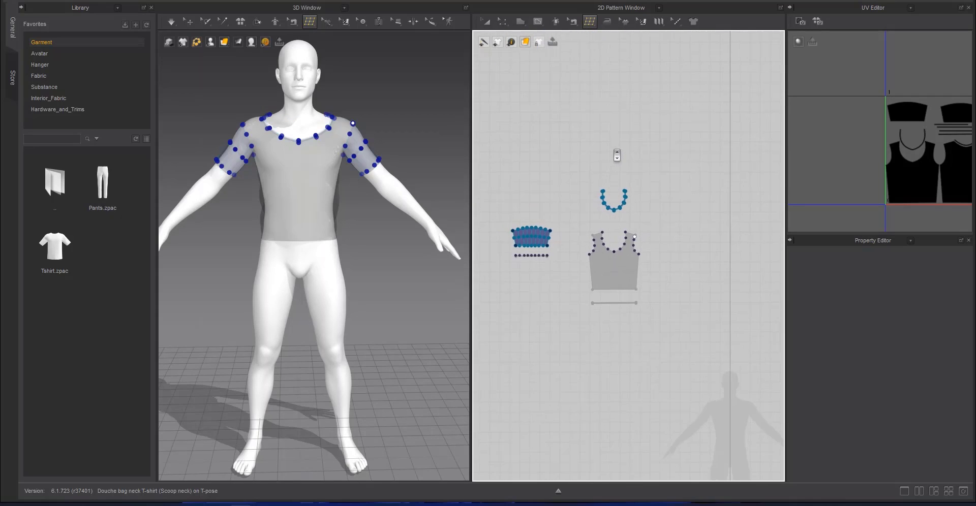
scroll(617, 152, "up", 6)
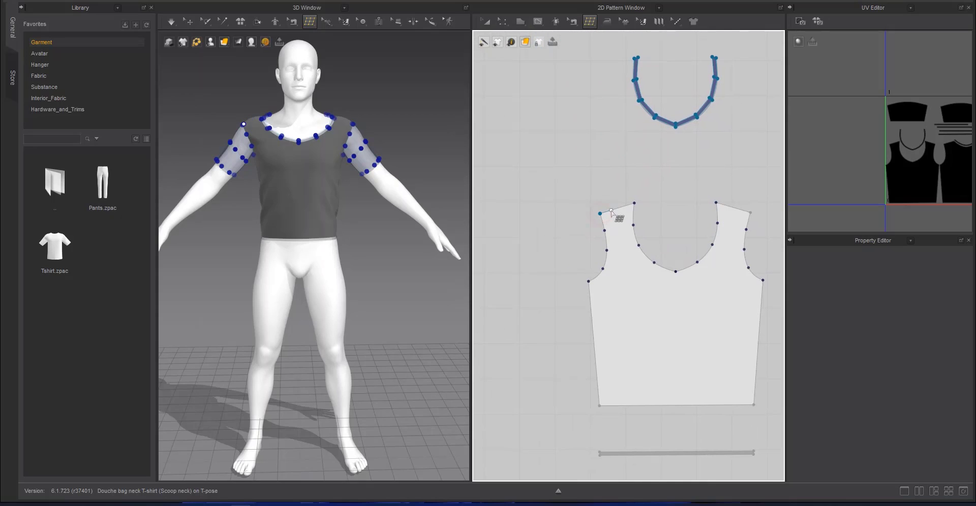
left_click(620, 227)
left_click(604, 230)
left_click(620, 228)
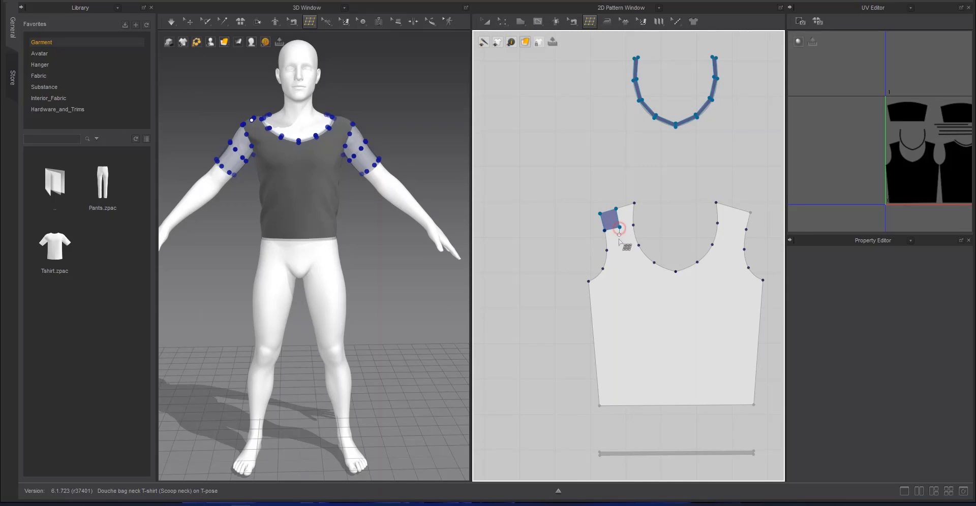
left_click(621, 250)
left_click(607, 250)
Continue the wearer's right armhole strip with two more quads around the curve to the side seam
left_click(603, 269)
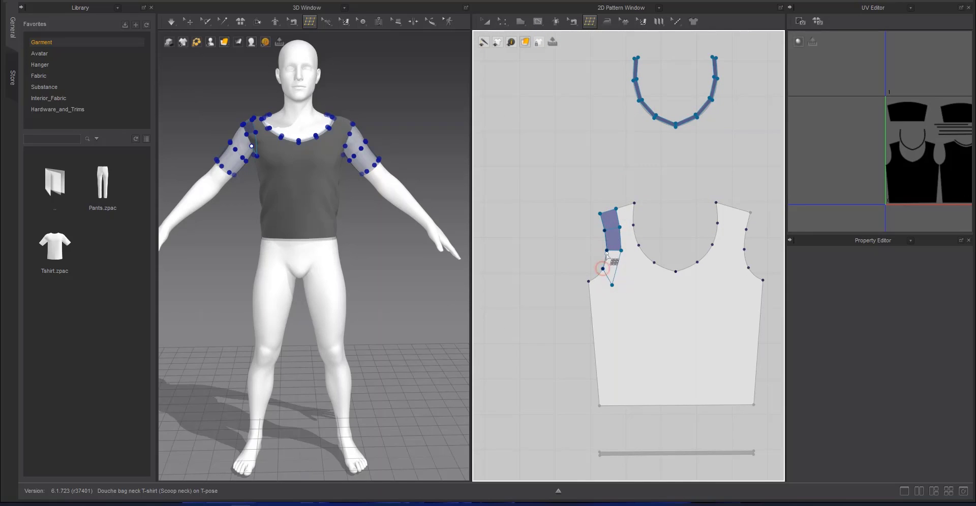
left_click(612, 285)
left_click(590, 303)
left_click(588, 281)
left_click(603, 267)
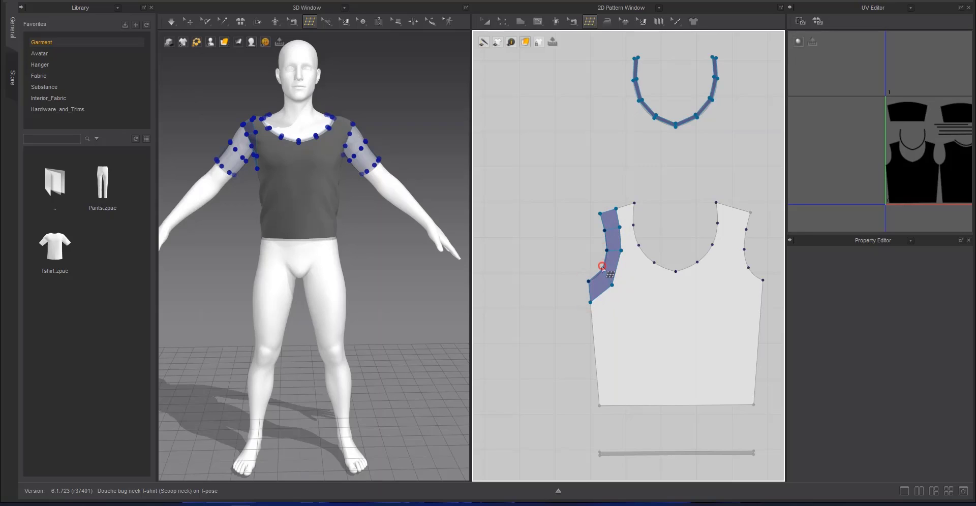
Draw two quads between the wearer's right armhole strip and the neckline to fill the shoulder strap
left_click(633, 225)
left_click(616, 210)
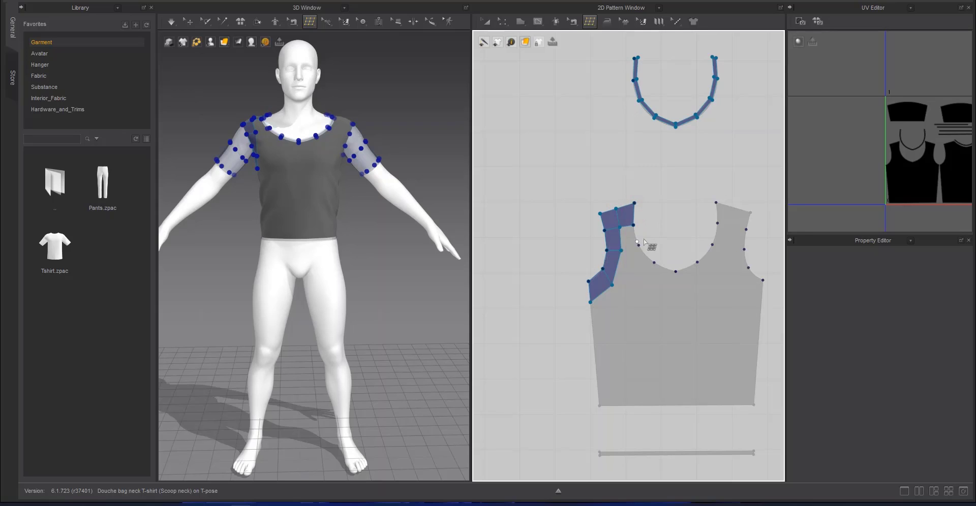
middle_click_drag(641, 257, 585, 224)
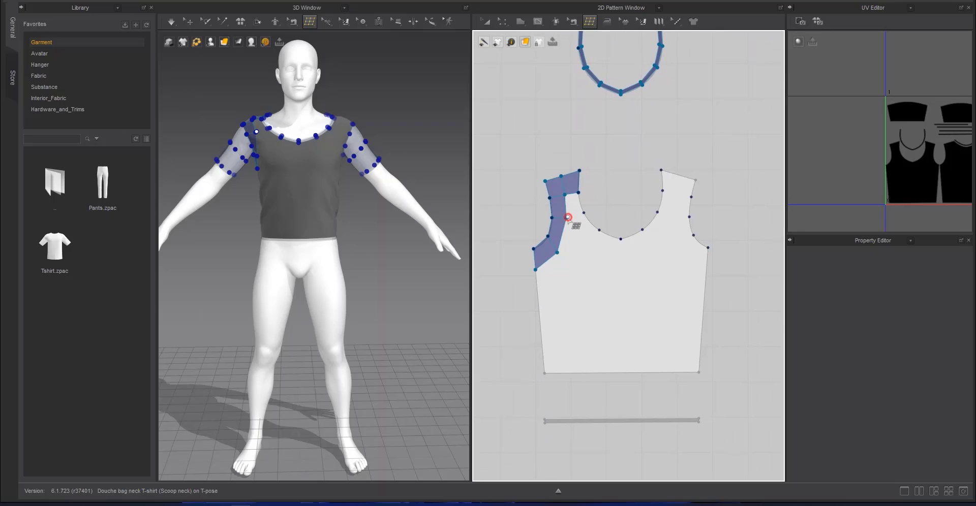
left_click(583, 212)
left_click(579, 193)
left_click(567, 217)
Draw two quads along the front neckline from the wearer's right shoulder strap to the centre front
left_click(588, 246)
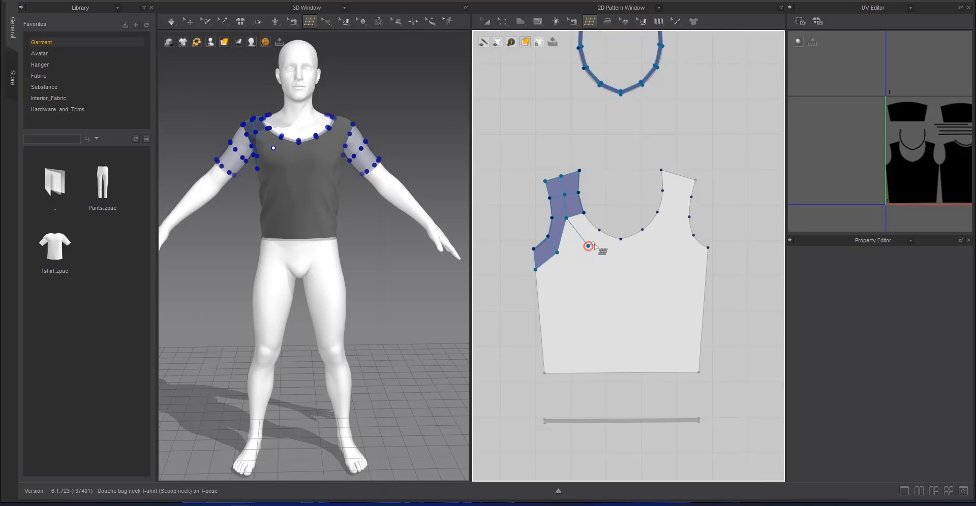
left_click(599, 231)
left_click(585, 216)
left_click(589, 247)
left_click(618, 260)
left_click(621, 239)
left_click(601, 229)
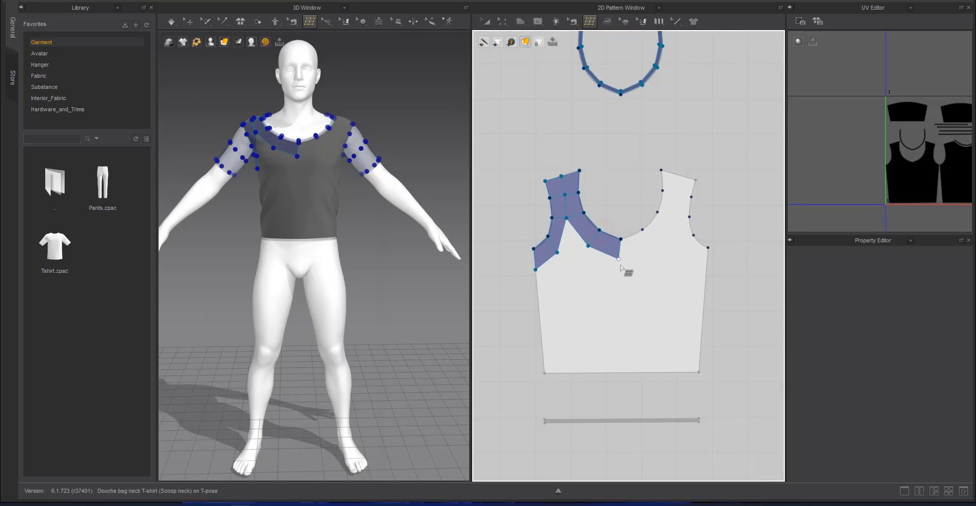
Draw four quads along the neckline from the centre front up to the wearer's left shoulder seam
left_click(651, 250)
left_click(642, 230)
left_click(620, 238)
left_click(652, 250)
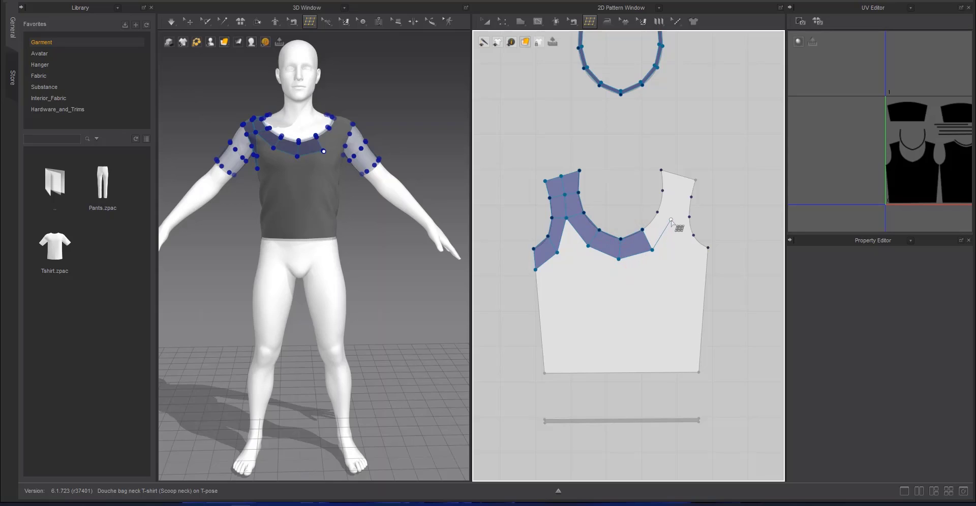
left_click(642, 231)
left_click(676, 193)
left_click(663, 192)
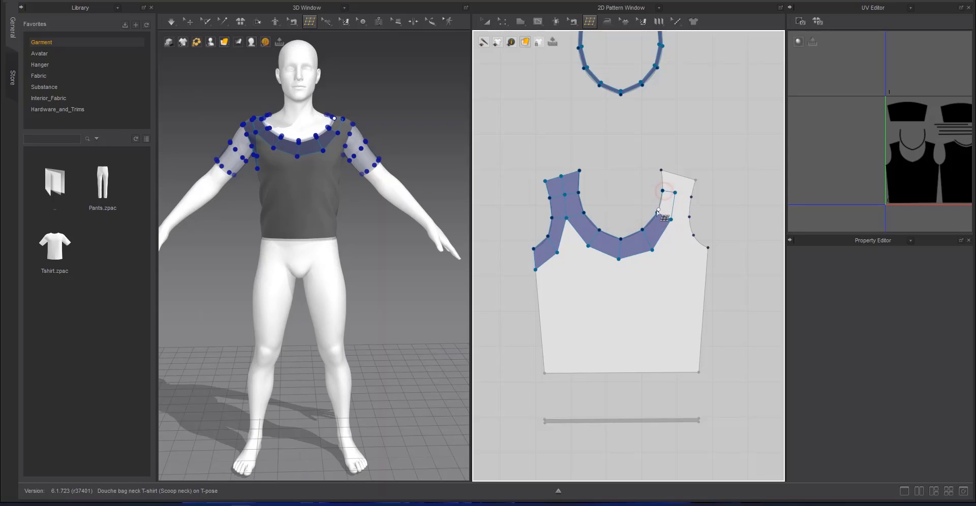
left_click(657, 213)
left_click(660, 170)
left_click(662, 190)
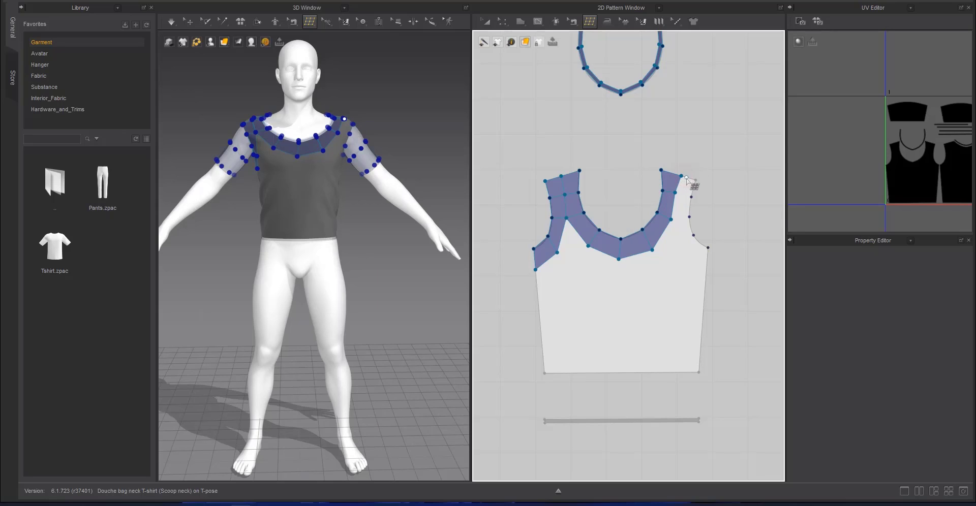
Draw two quads between the neckline strip and the armhole on the wearer's left shoulder strap
left_click(691, 198)
left_click(675, 194)
left_click(689, 218)
left_click(690, 196)
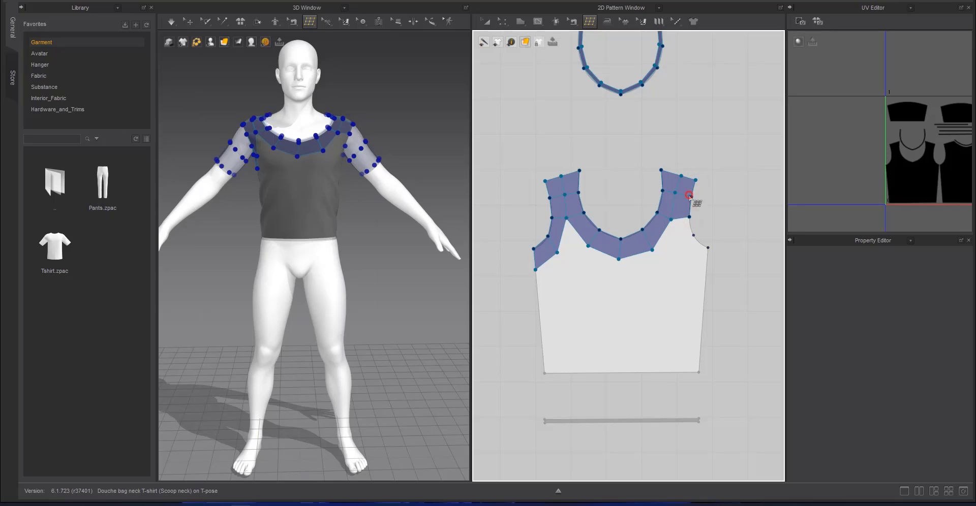
Draw two quads around the lower curve of the wearer's left armhole down to the side seam
left_click(677, 242)
left_click(693, 235)
left_click(689, 218)
left_click(677, 242)
left_click(706, 270)
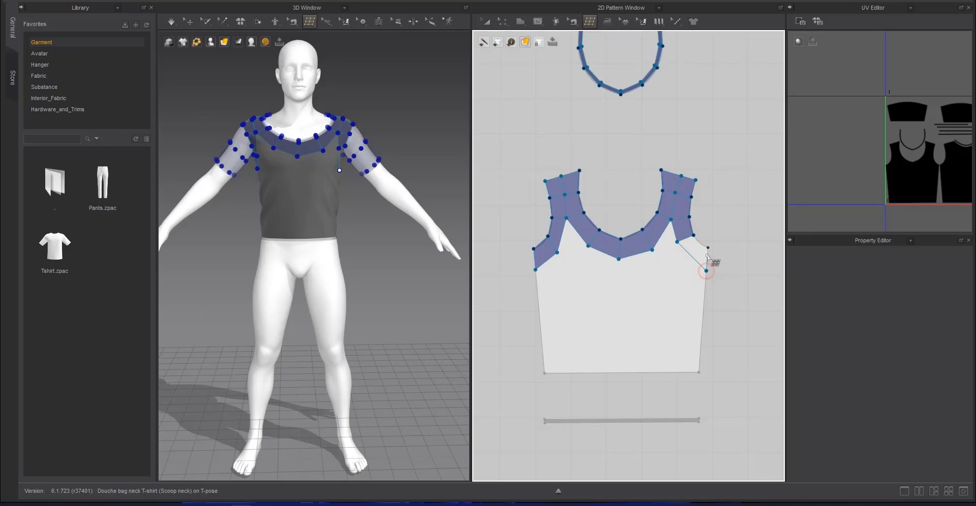
left_click(708, 248)
left_click(698, 235)
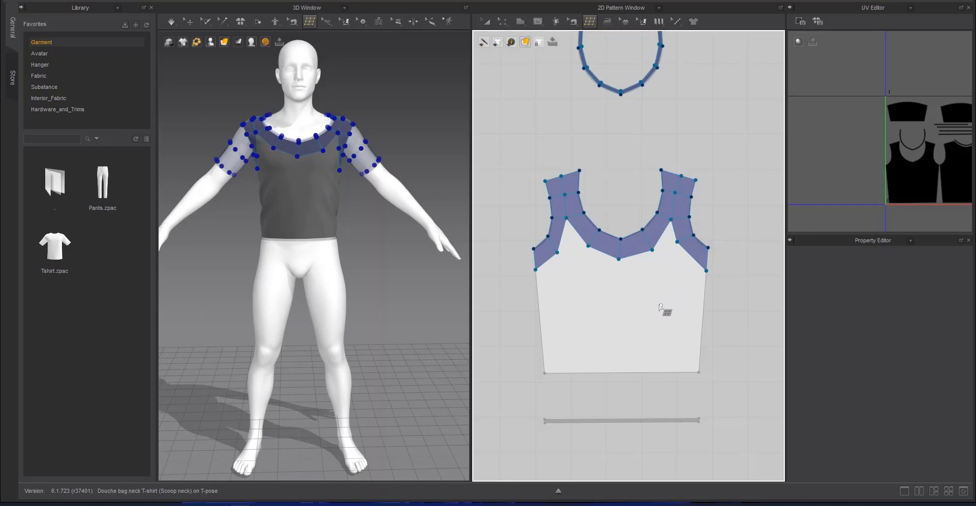
Draw a second row of four quads below the neckline strip, connecting both armhole strips across the chest
left_click(677, 242)
left_click(656, 265)
left_click(652, 250)
left_click(656, 265)
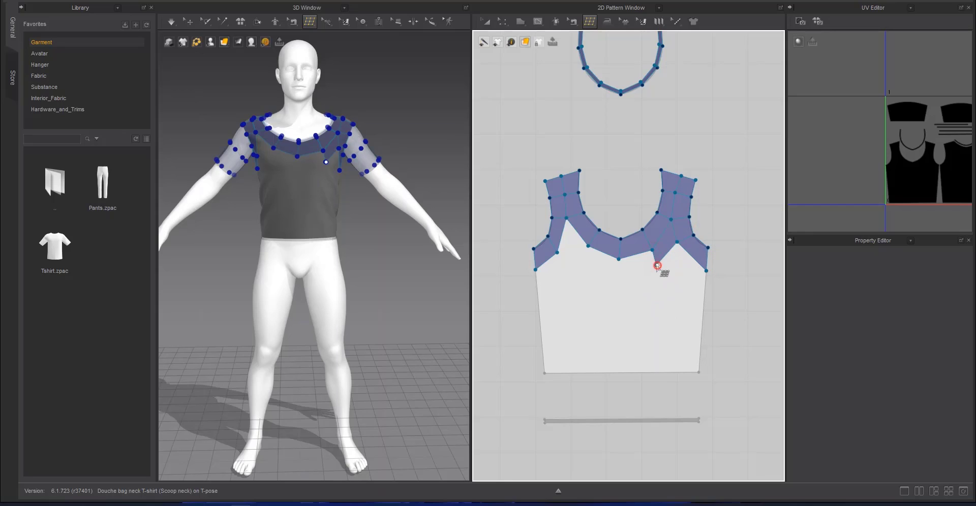
left_click(612, 277)
left_click(618, 260)
left_click(612, 278)
left_click(580, 267)
left_click(589, 246)
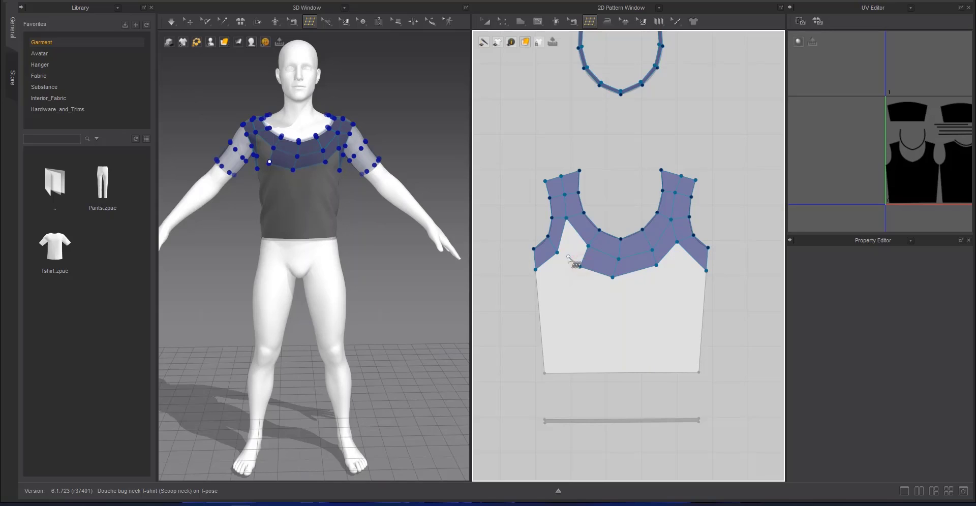
left_click(557, 253)
key("Escape")
Reposition the points along the chest mesh's lower edge to form a smoother, more even line
left_click_drag(677, 242, 581, 259)
left_click(587, 246)
left_click_drag(557, 253, 559, 258)
left_click_drag(612, 277, 619, 269)
left_click_drag(675, 251, 677, 259)
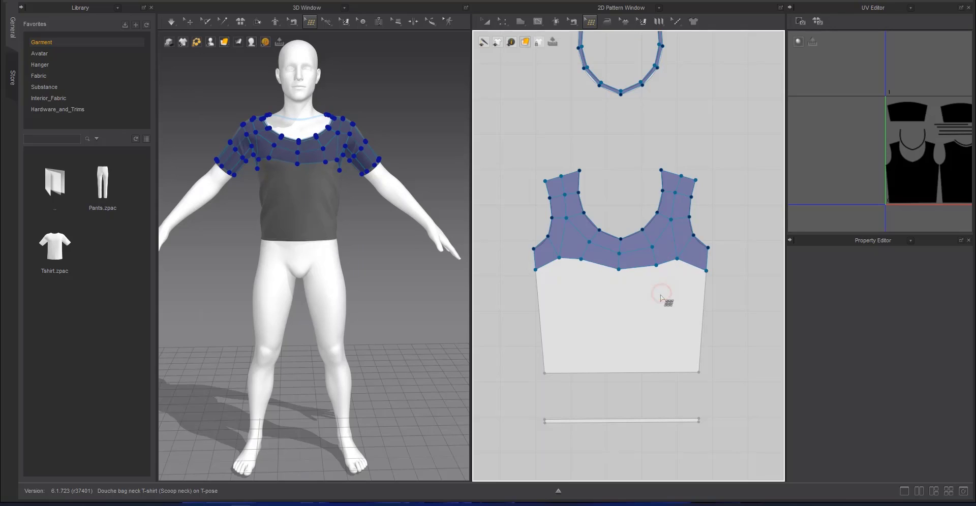
Draw one four-cornered retopology face across the lower torso between both side seams, reaching down to the hem
left_click(538, 298)
left_click(704, 298)
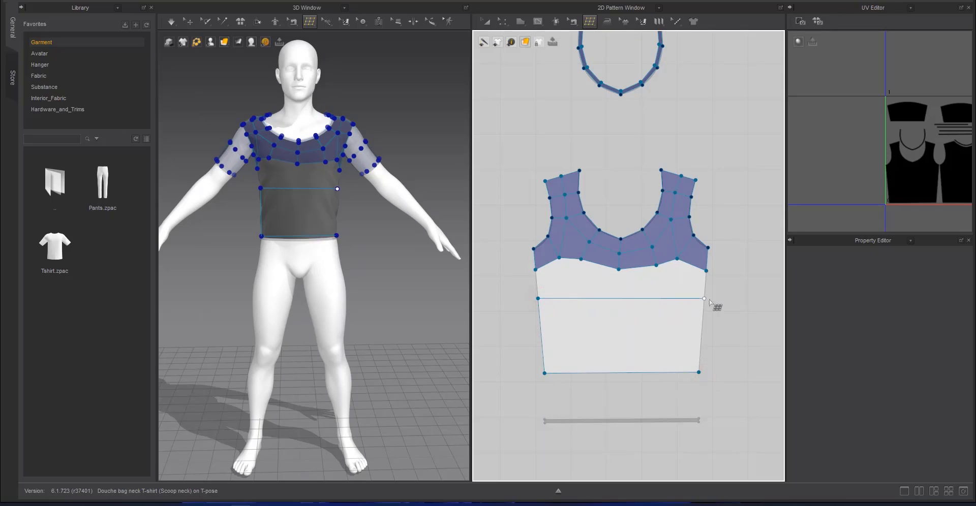
left_click(705, 393)
Divide the lower torso face into six columns with vertical edge loops and adjust their points along the hem
left_click(620, 323)
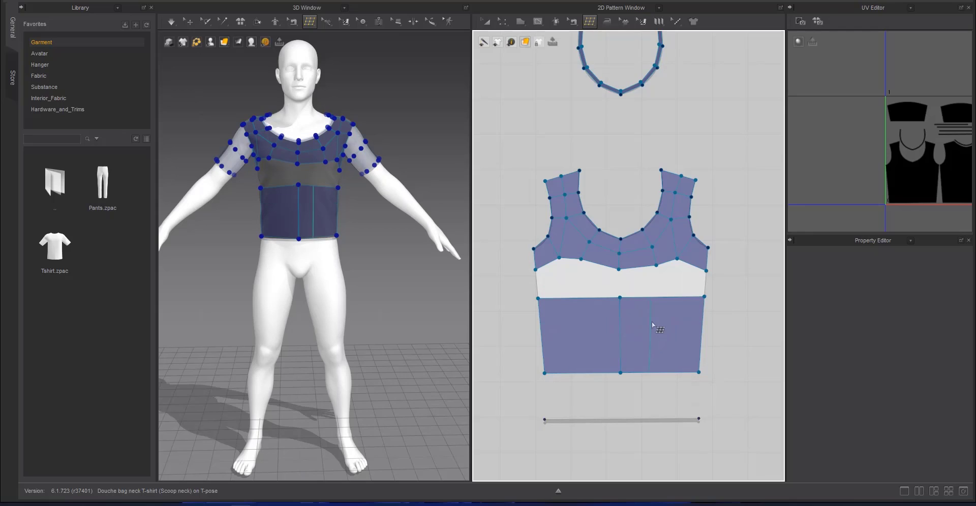
left_click(655, 323)
left_click(647, 314)
left_click(591, 315)
left_click(564, 314)
left_click_drag(568, 373, 671, 385)
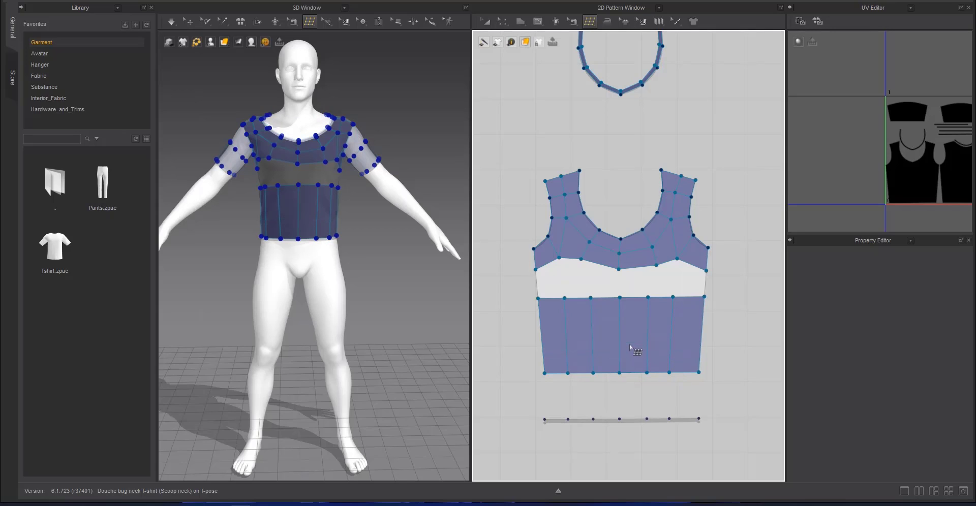
Bridge the gap between the chest mesh and the lower torso mesh with six quads joining their matching points
left_click(565, 298)
left_click(559, 258)
left_click(539, 299)
left_click(590, 298)
left_click(581, 259)
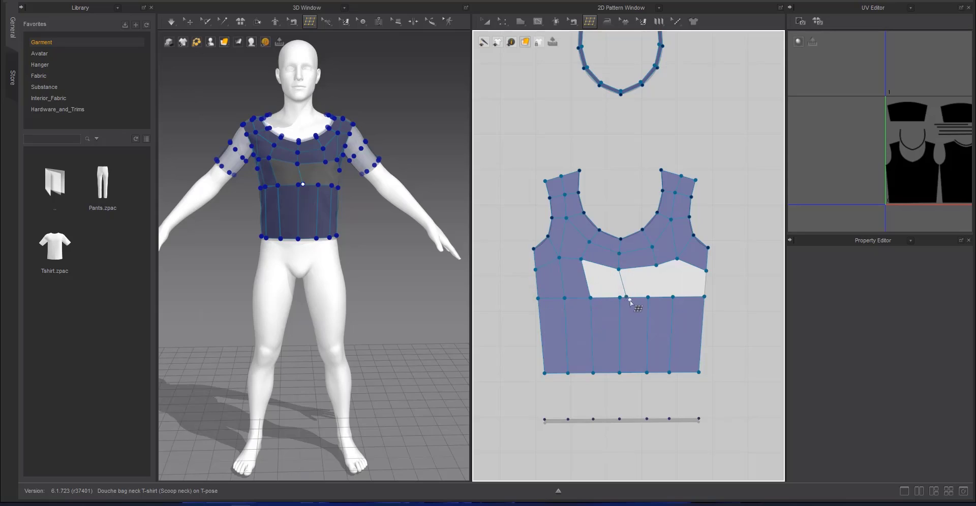
left_click(620, 298)
left_click(656, 265)
left_click(651, 298)
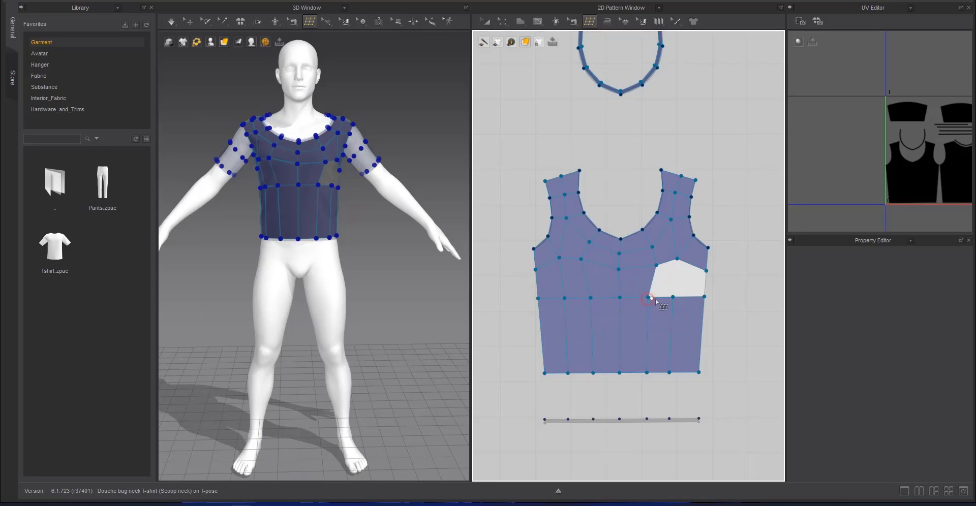
left_click(677, 260)
left_click(703, 296)
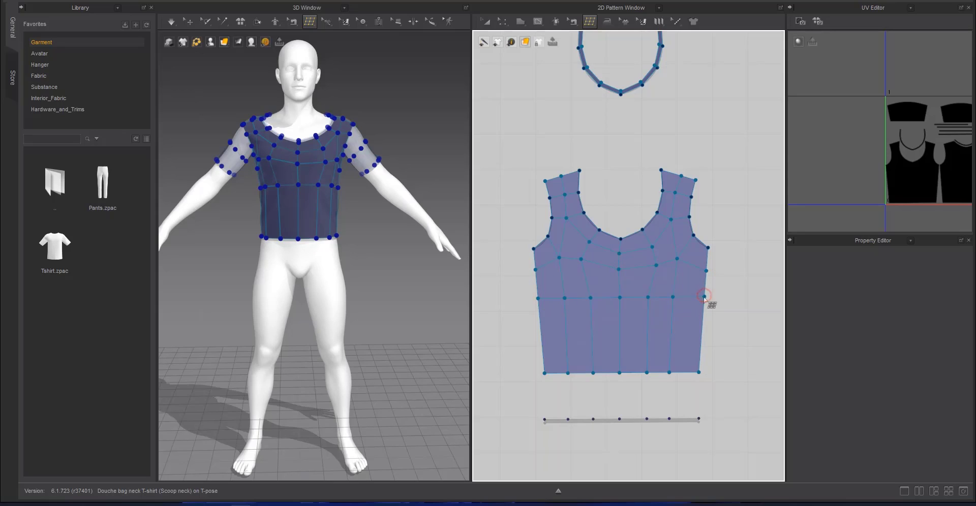
Add two crosswise edge loops to the lower torso mesh to divide it into three rows
left_click(671, 324)
left_click(671, 348)
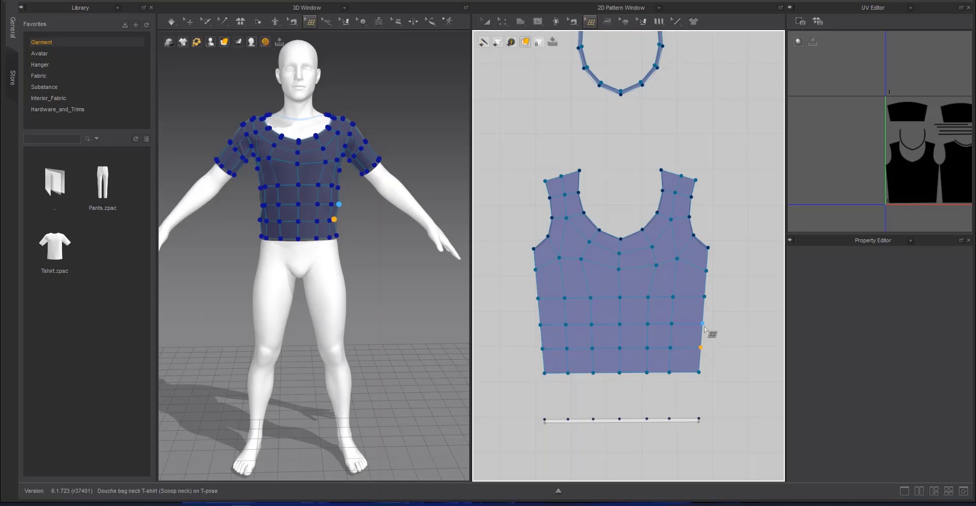
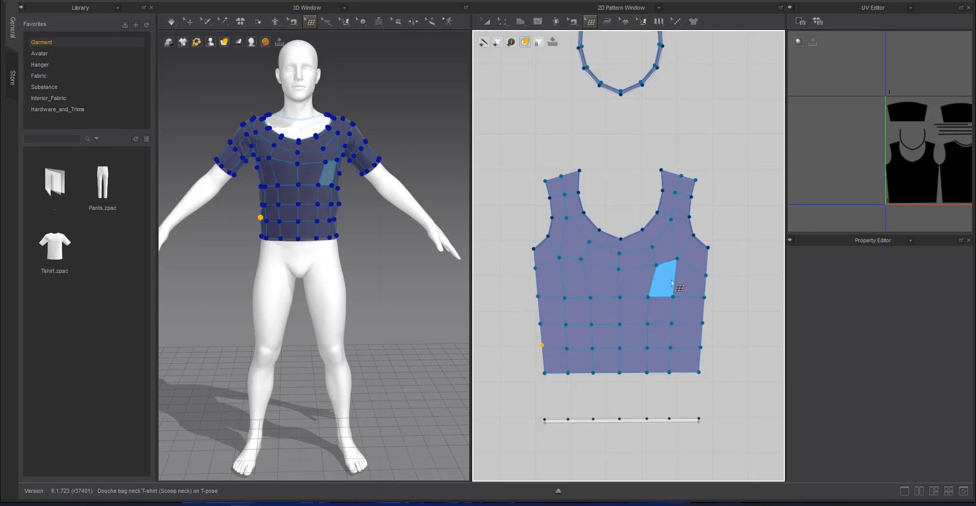
Draw two four-cornered retopology faces over the back neckband strip, one on each half, meeting at the centre line
scroll(697, 224, "down", 6)
scroll(591, 283, "up", 10)
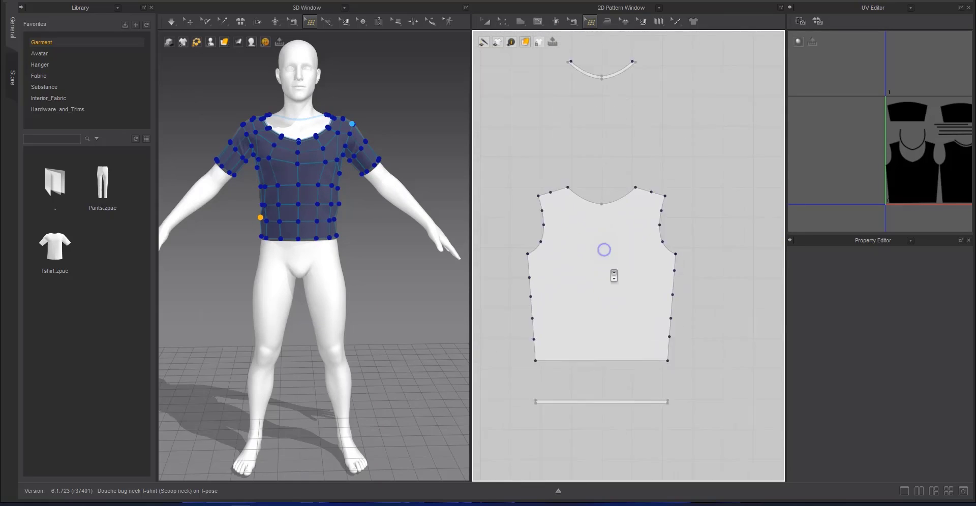
scroll(639, 291, "down", 1)
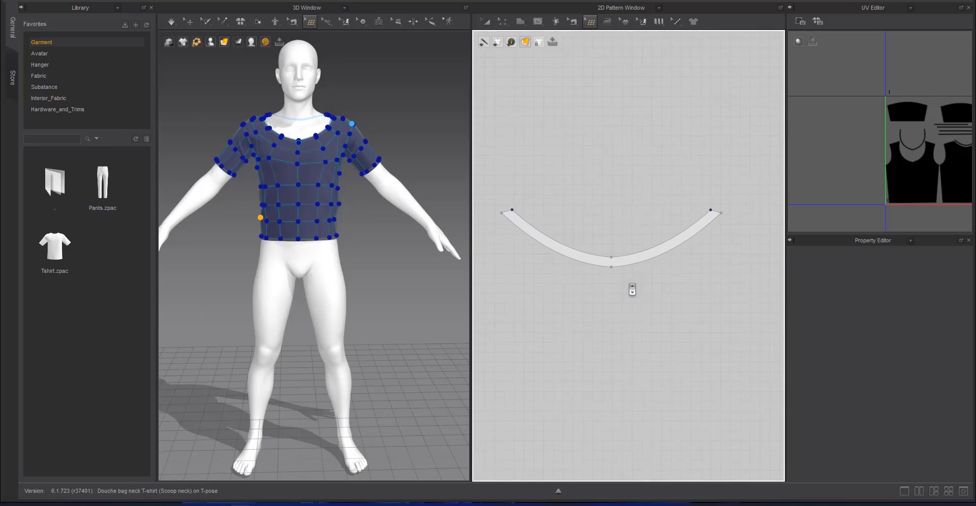
left_click(710, 210)
left_click(612, 255)
left_click(611, 267)
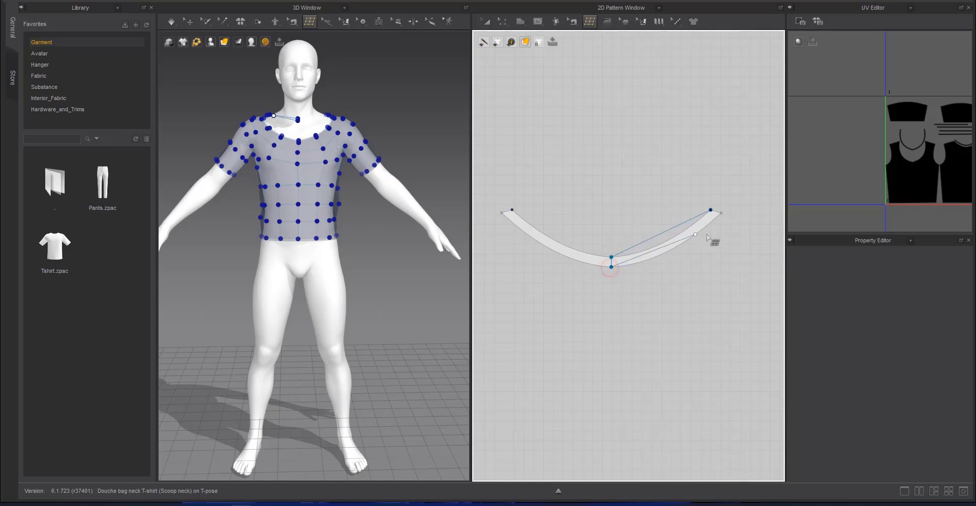
left_click(721, 213)
left_click(612, 255)
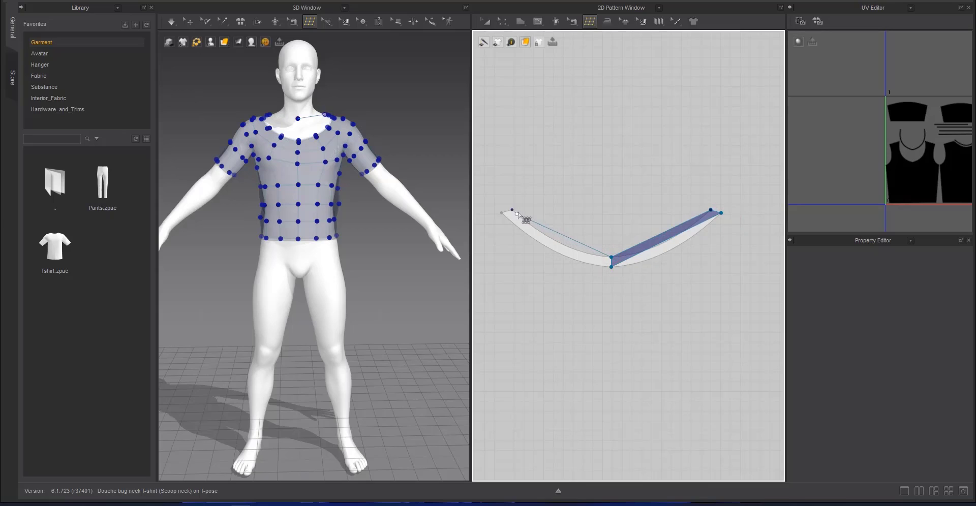
left_click(512, 210)
left_click(502, 213)
left_click(611, 266)
Split each half of the back neckband mesh crosswise and move the new points onto the band's edges
left_click(664, 241)
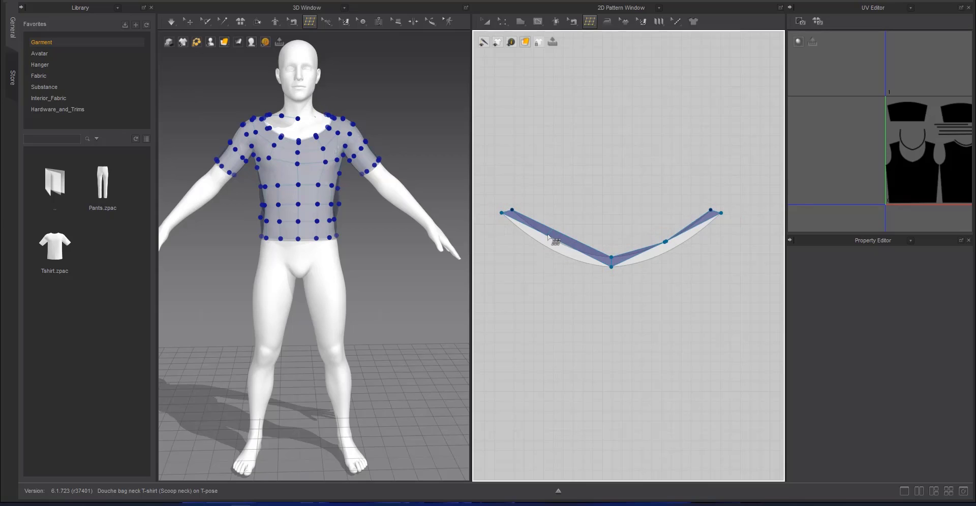
left_click(547, 236)
left_click_drag(547, 236, 547, 244)
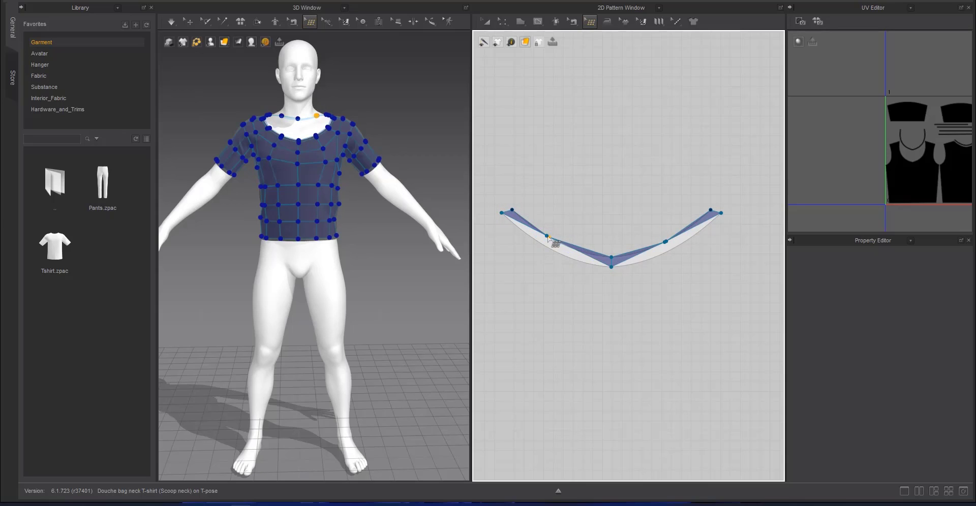
left_click_drag(664, 242, 671, 258)
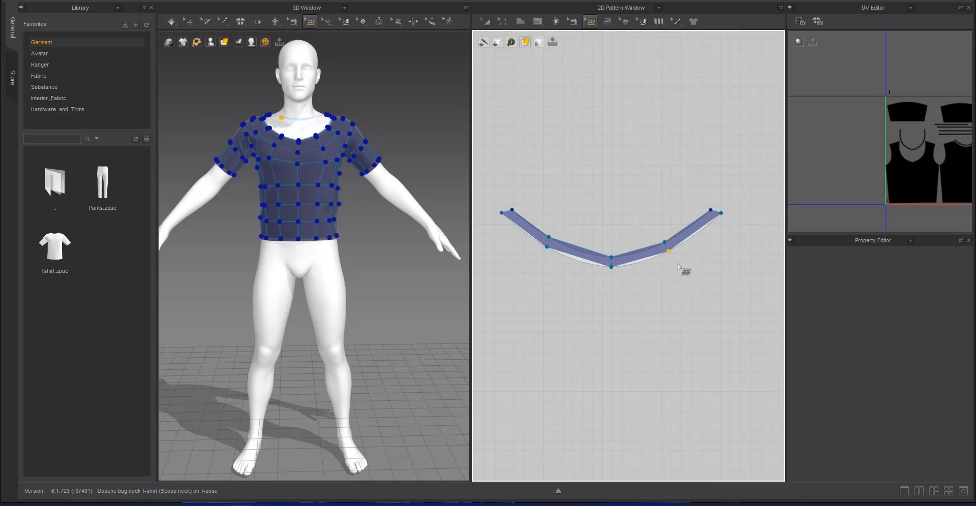
left_click(665, 257)
Add a crosswise edge loop in each of the four neckband faces to make eight quads, fitting their points to the outer curve
key("t")
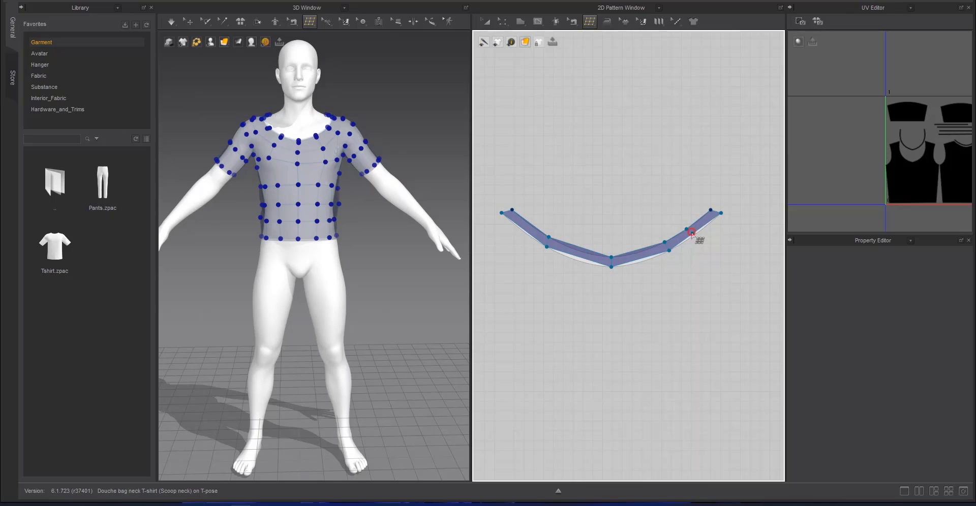
left_click(577, 257)
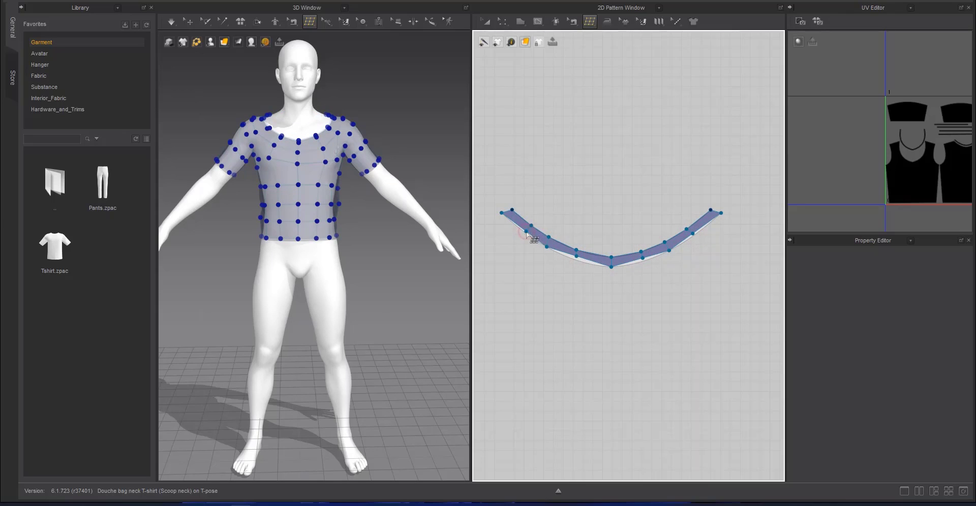
left_click(548, 237)
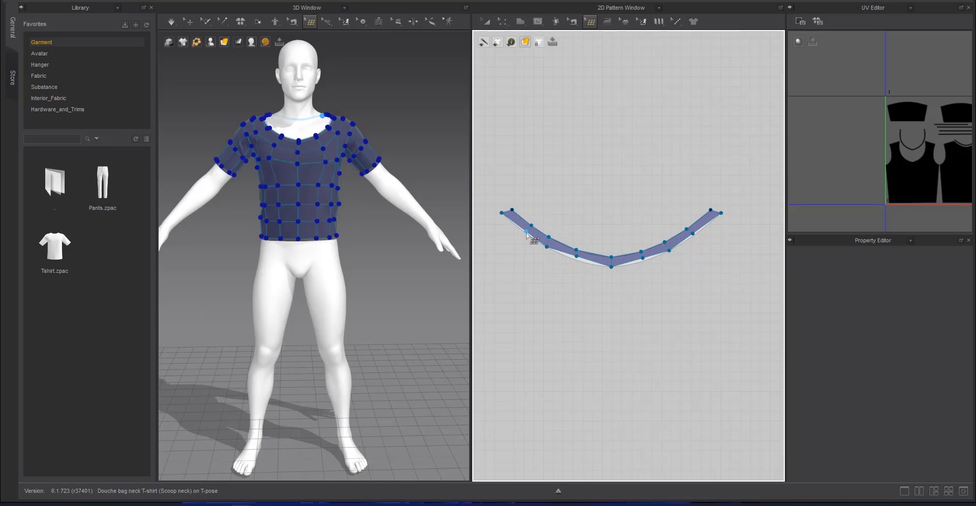
left_click(577, 259)
left_click(641, 262)
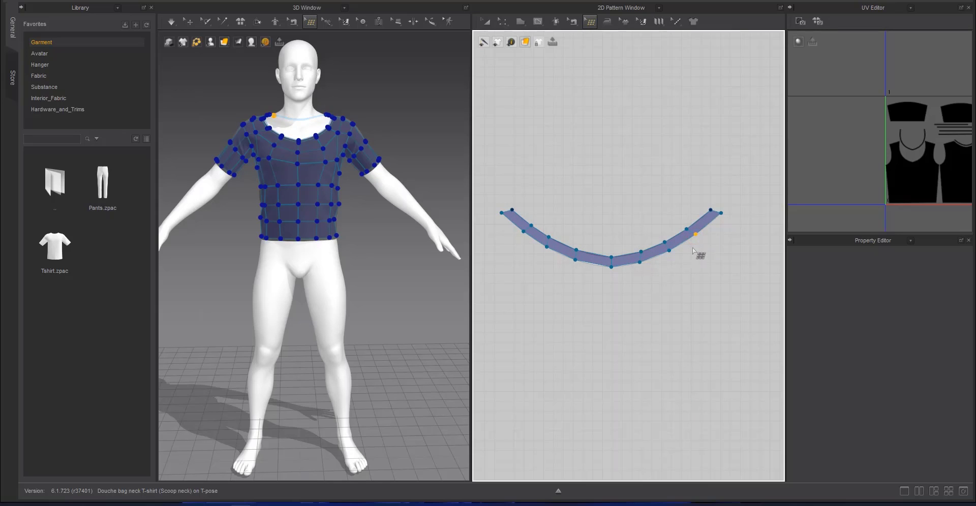
Examine the retopologized front pieces alongside the back neckband and the unmeshed back piece
scroll(622, 288, "down", 6)
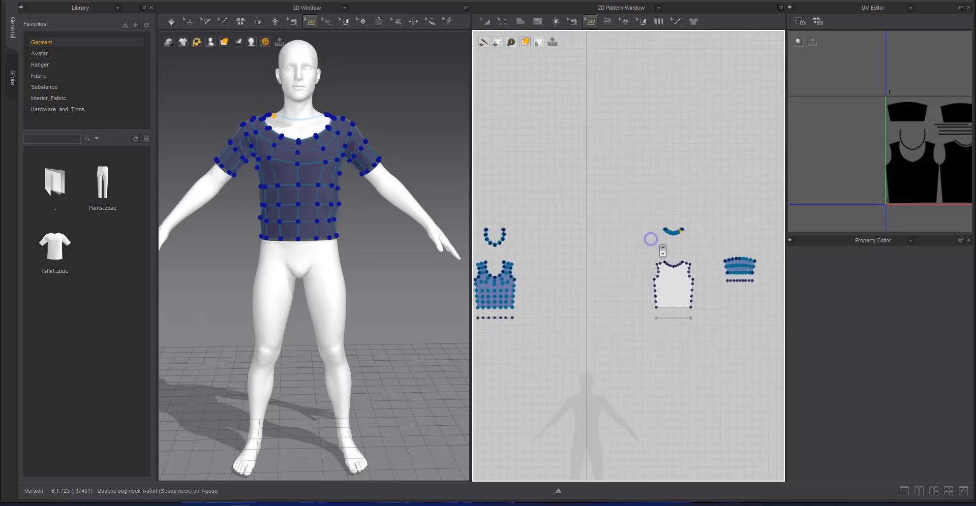
scroll(669, 273, "up", 2)
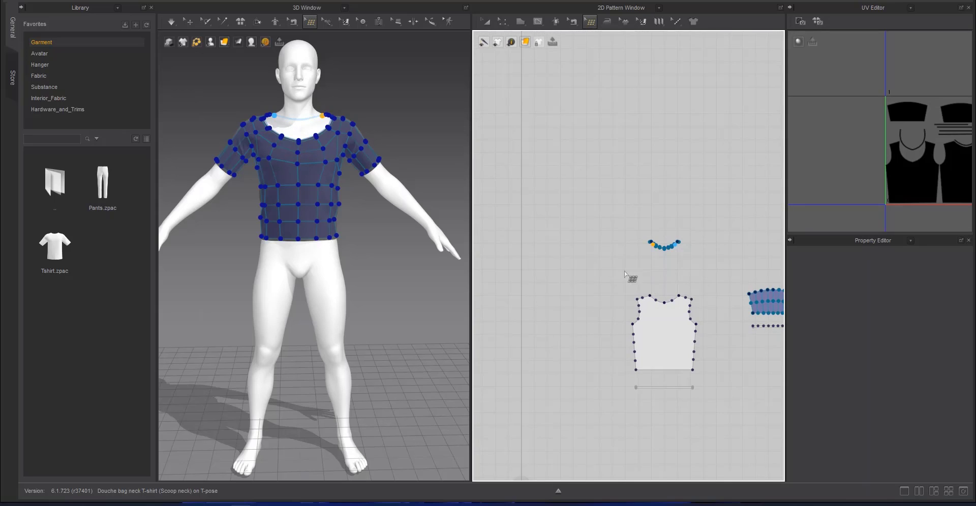
right_click_drag(625, 273, 752, 238)
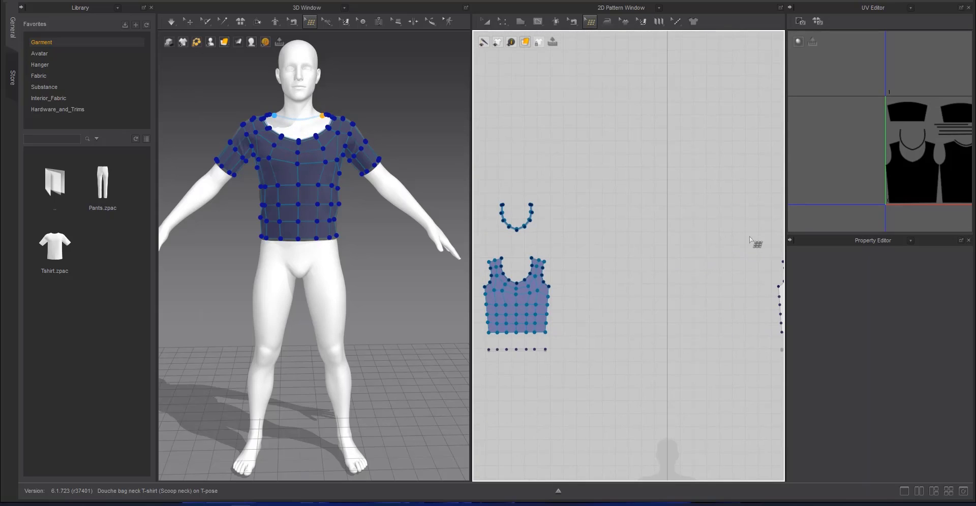
middle_click_drag(749, 238, 569, 223)
scroll(639, 270, "up", 6)
middle_click_drag(630, 159, 639, 276)
scroll(639, 276, "up", 4)
middle_click_drag(658, 191, 644, 298)
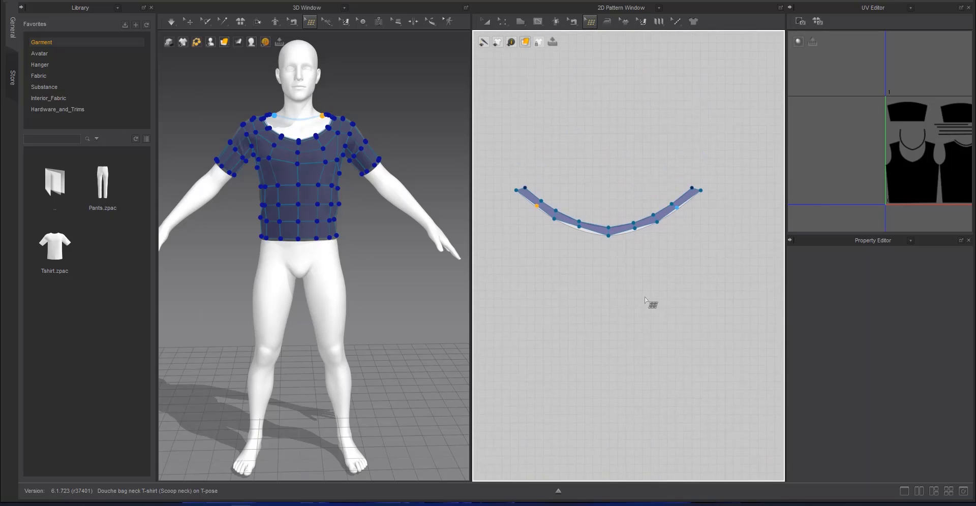
Move the lower points of the back neckband mesh outward onto the strip's outer curve
scroll(685, 201, "up", 2)
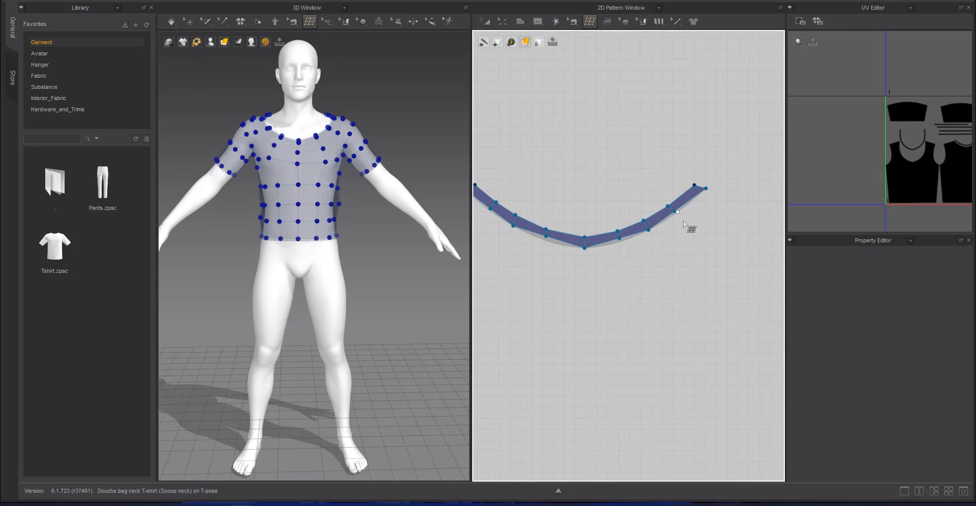
scroll(645, 269, "up", 2)
mouse_move(646, 269)
middle_mouse_down()
mouse_move(748, 280)
mouse_move(643, 278)
middle_mouse_up()
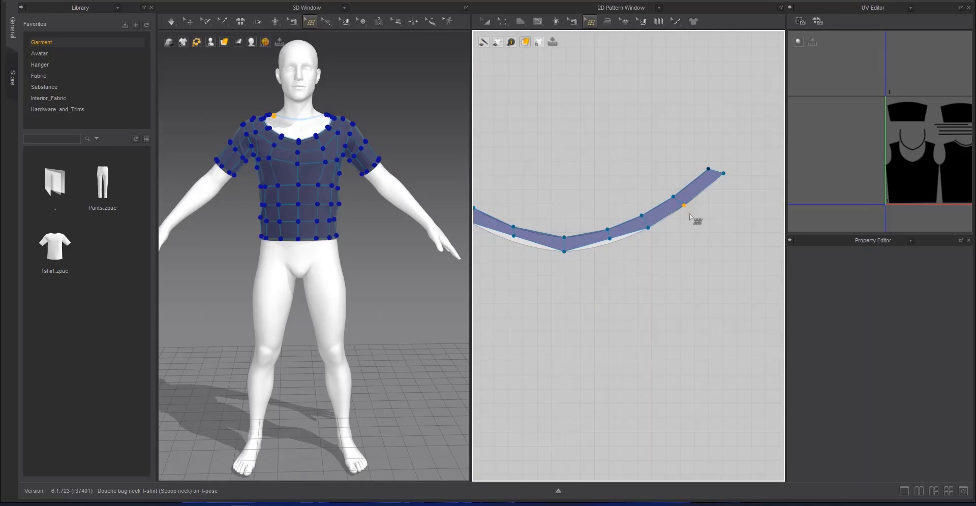
left_click_drag(609, 238, 608, 246)
left_click_drag(513, 235, 503, 248)
middle_click_drag(503, 248, 621, 261)
left_click_drag(554, 209, 549, 219)
Draw two stacked quads on the back piece from the left shoulder corner down along the armhole
scroll(622, 283, "down", 3)
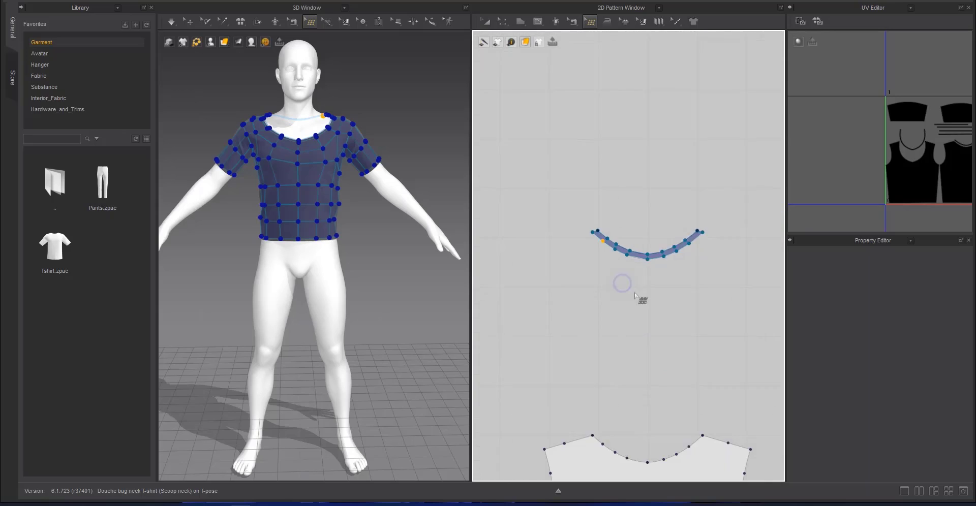
middle_click_drag(603, 363, 616, 121)
scroll(603, 187, "up", 2)
left_click(572, 204)
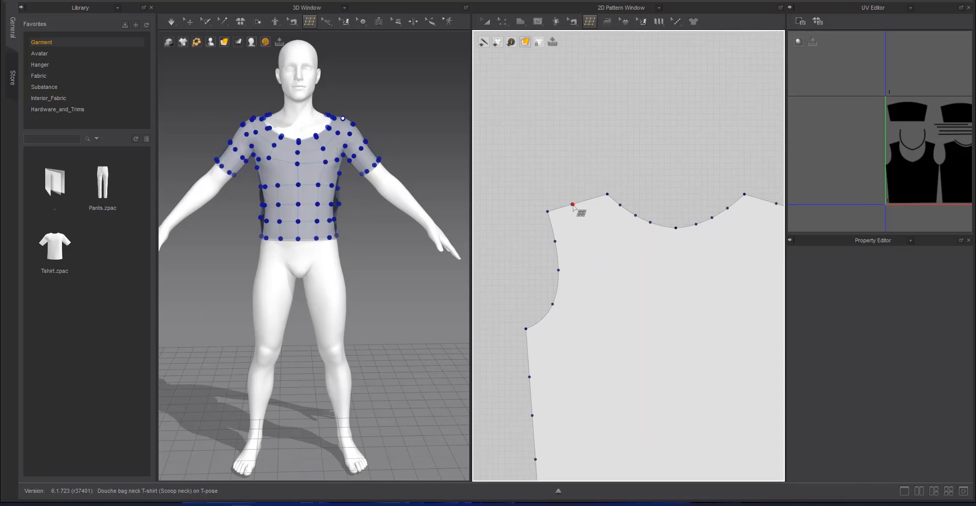
left_click(555, 242)
left_click(547, 212)
left_click(572, 205)
left_click(581, 237)
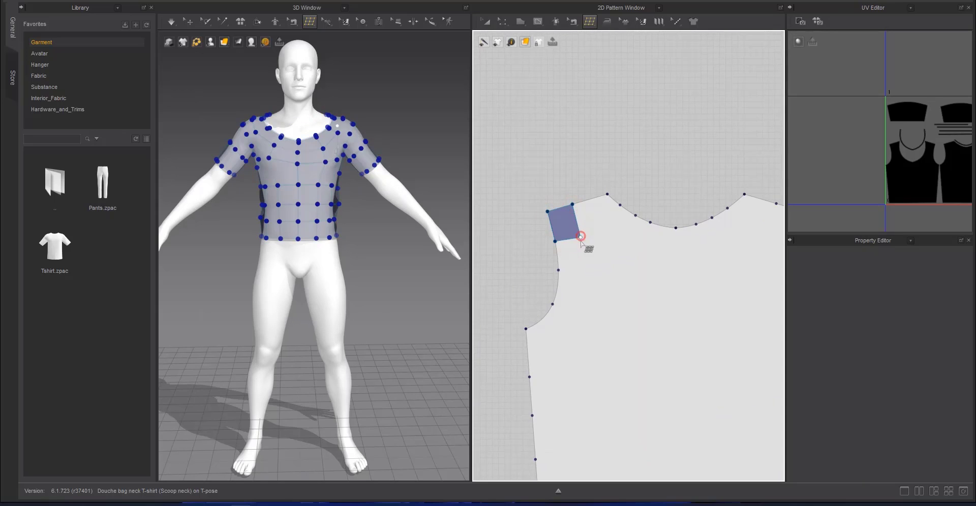
left_click(582, 275)
left_click(559, 271)
left_click(554, 241)
left_click(582, 275)
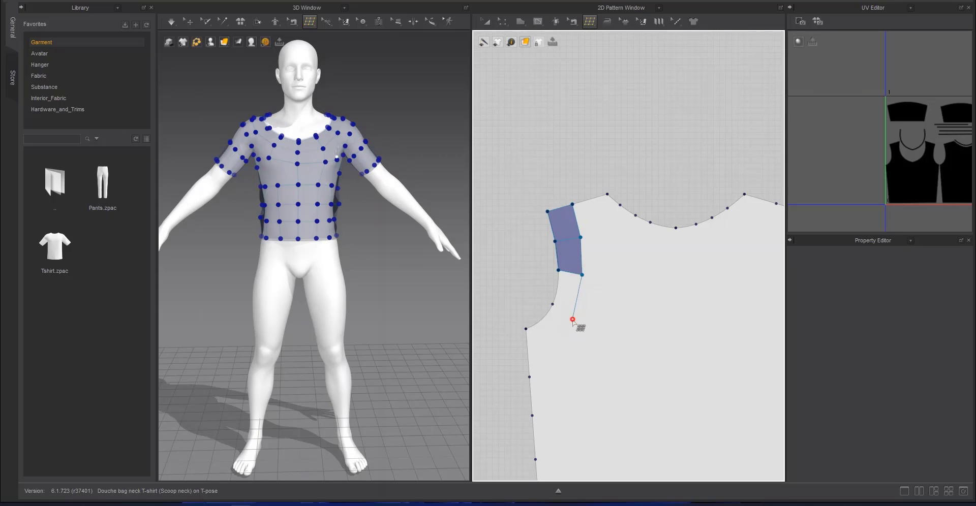
Continue the left armhole strip with two more quads, past the underarm corner to the first side seam point
key("Escape")
left_click(558, 270)
left_click(552, 304)
left_click(581, 317)
left_click(582, 275)
left_click(552, 304)
left_click(526, 329)
left_click(529, 376)
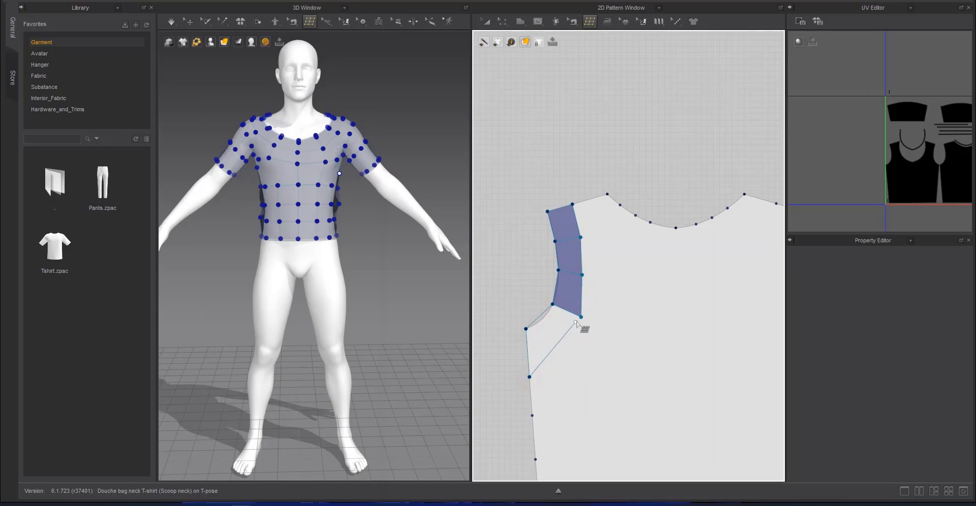
left_click(581, 318)
Draw a quad across the rest of the left shoulder and another under the start of the back neckline
left_click(581, 238)
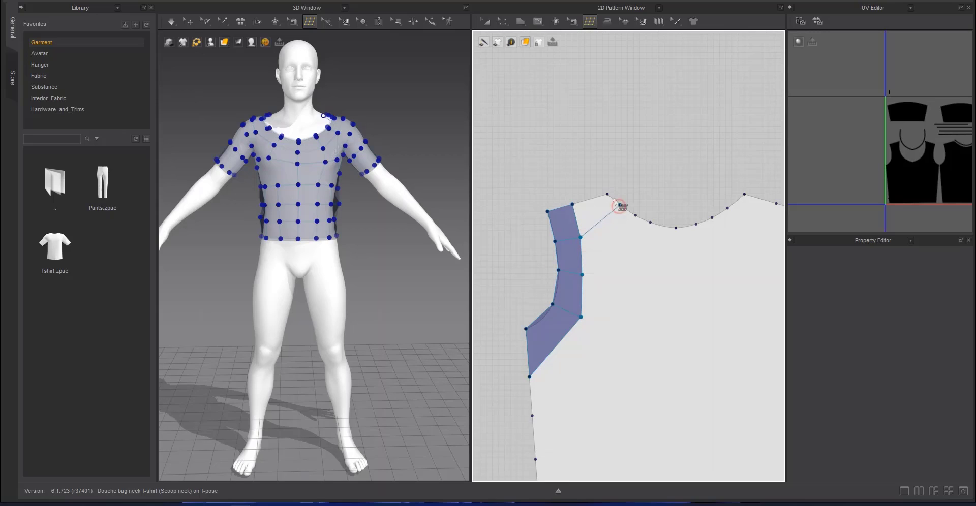
left_click(573, 204)
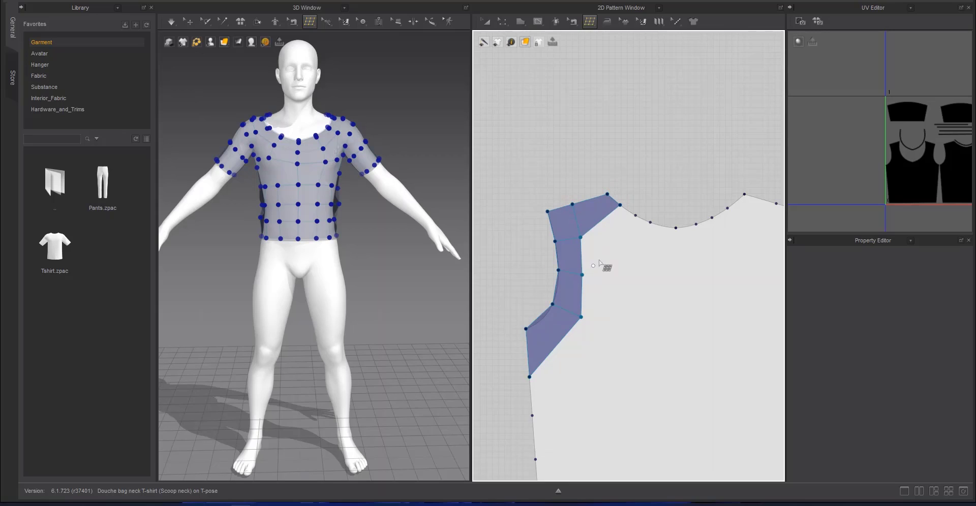
left_click(623, 245)
left_click(635, 215)
left_click(620, 206)
left_click(623, 245)
left_click(646, 250)
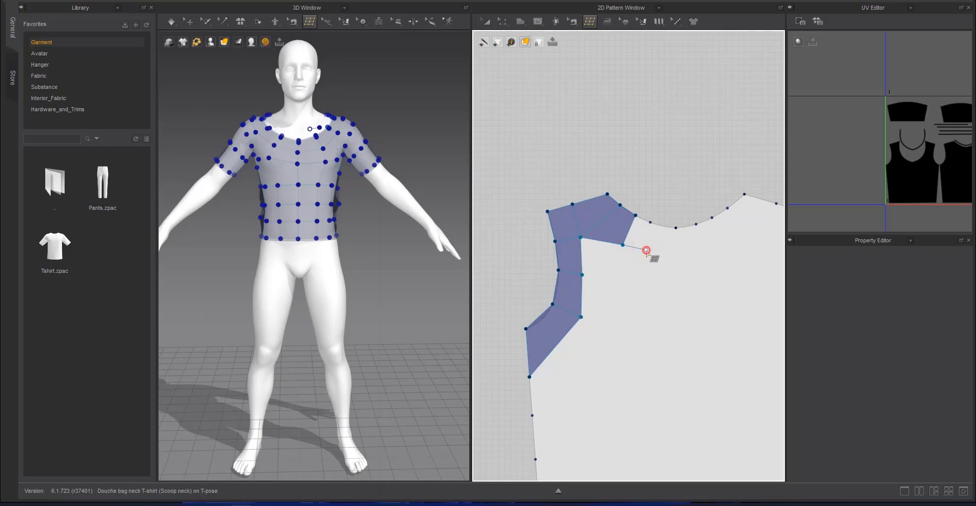
left_click(653, 224)
key("Escape")
left_click(623, 245)
left_click(646, 250)
left_click(650, 221)
key("Escape")
Draw two quads beneath the back neckline, extending the row to the neckline's centre point
left_click(636, 215)
left_click(649, 221)
left_click(648, 251)
left_click(622, 246)
left_click(648, 250)
left_click(676, 254)
left_click(676, 228)
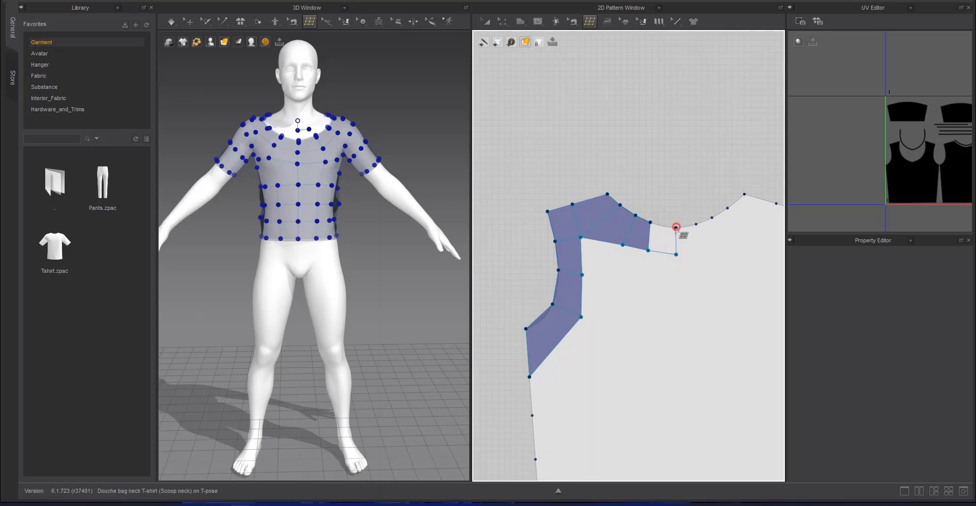
left_click(650, 222)
Extend the neckline row with two quads past the centre point towards the right shoulder
left_click(676, 255)
left_click(706, 250)
left_click(696, 224)
left_click(676, 228)
middle_click_drag(687, 235, 593, 244)
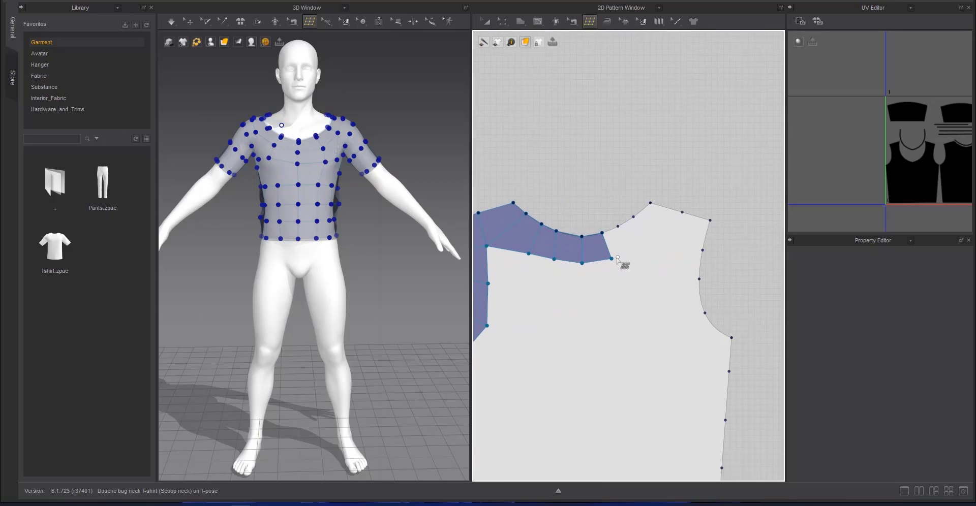
left_click(611, 259)
left_click(630, 244)
left_click(617, 228)
left_click(601, 232)
left_click(611, 259)
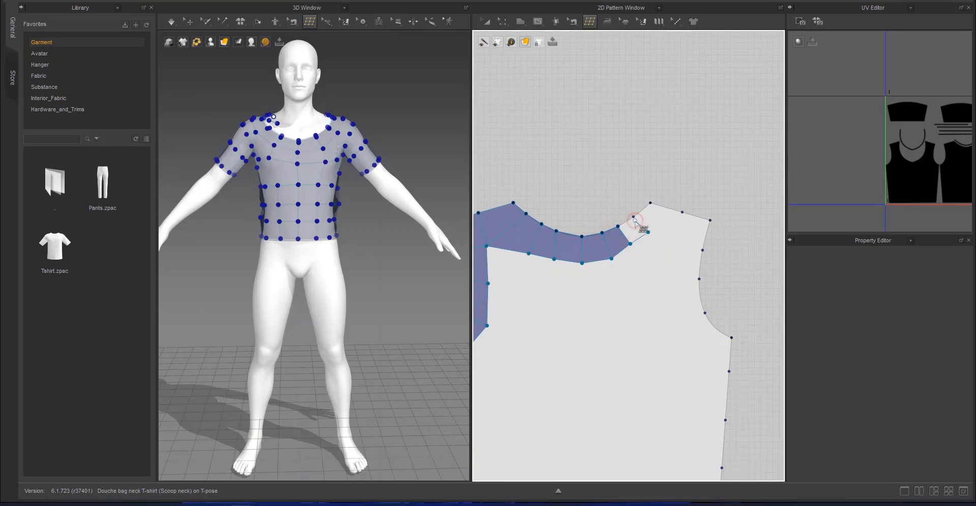
Finish the back neckline row with one more quad and two quads across the right shoulder to the armhole
left_click(633, 218)
left_click(652, 233)
left_click(630, 244)
left_click(633, 217)
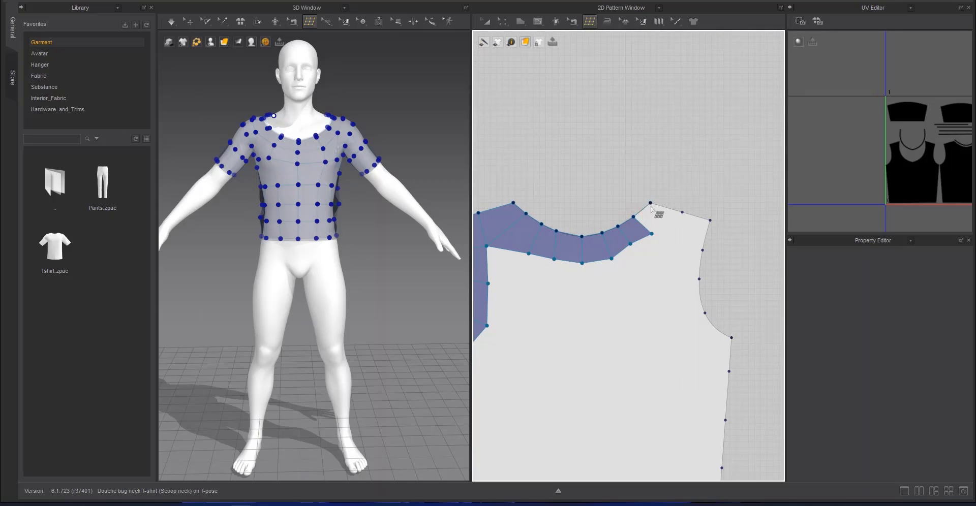
left_click(650, 203)
left_click(682, 213)
left_click(652, 233)
left_click(652, 234)
left_click(702, 250)
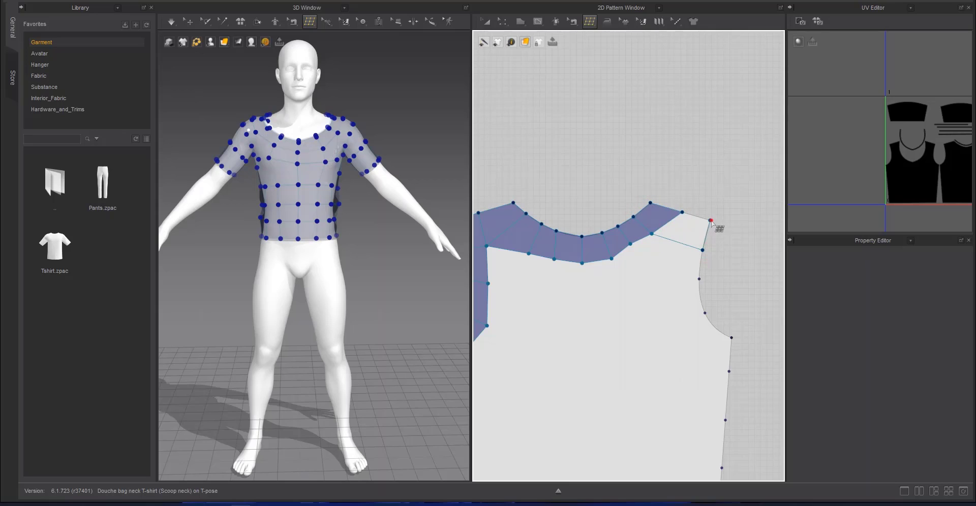
left_click(710, 220)
left_click(682, 212)
left_click(653, 235)
left_click(660, 275)
key("Escape")
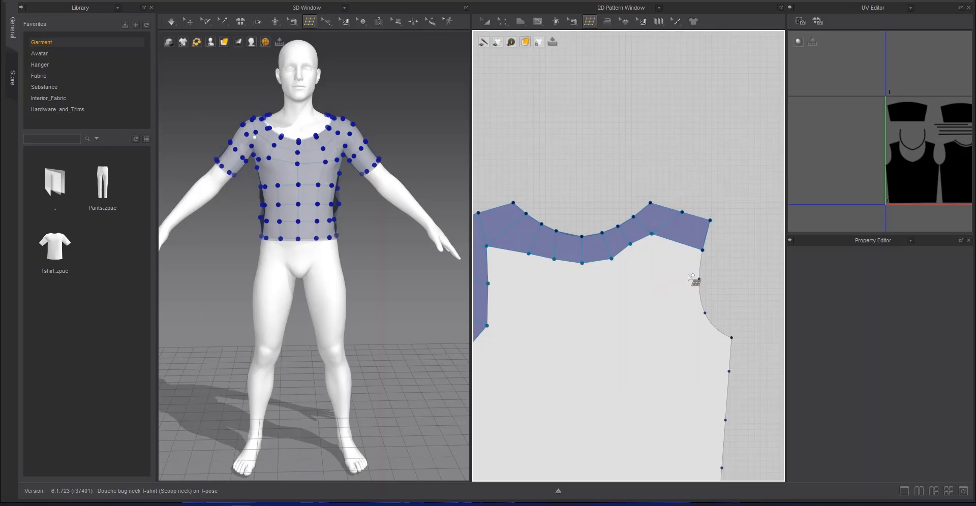
Draw three quads down the right armhole of the back piece, ending at the first side seam point below the underarm
left_click(652, 234)
left_click(660, 274)
left_click(698, 279)
left_click(702, 250)
left_click(660, 274)
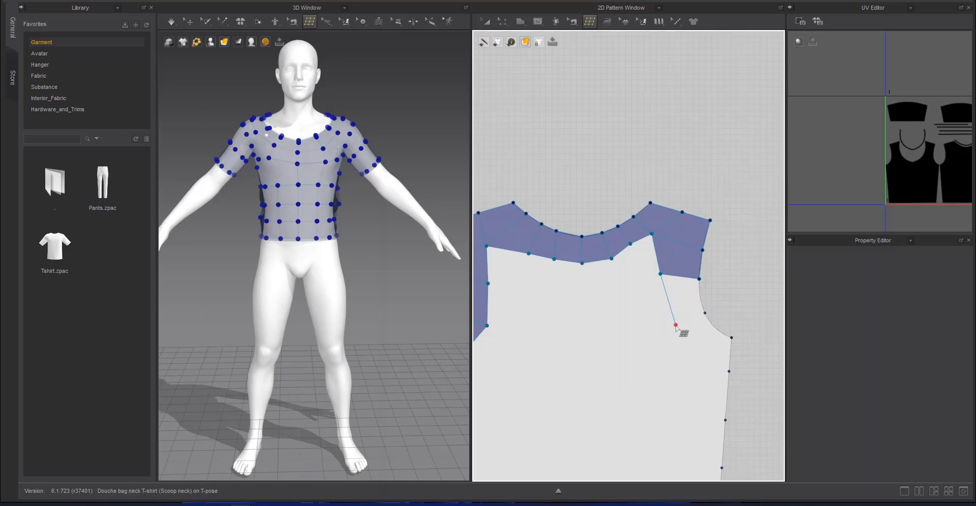
left_click(675, 324)
left_click(705, 313)
left_click(699, 279)
left_click(675, 325)
left_click(729, 372)
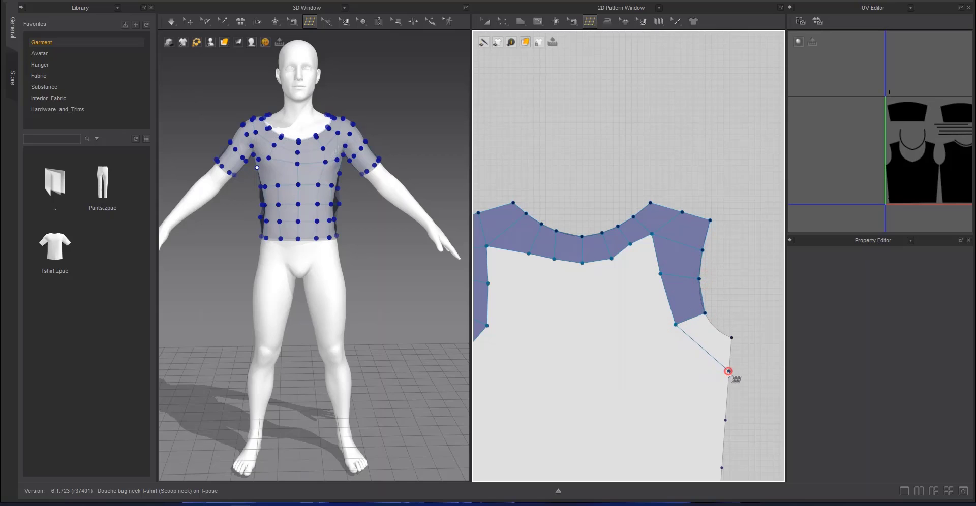
left_click(731, 338)
left_click(705, 313)
Draw a quad in the inner corner between the left armhole strip and the neckline row of the back piece
scroll(685, 299, "down", 1)
scroll(638, 256, "down", 4)
middle_click_drag(639, 255, 698, 254)
scroll(698, 257, "up", 2)
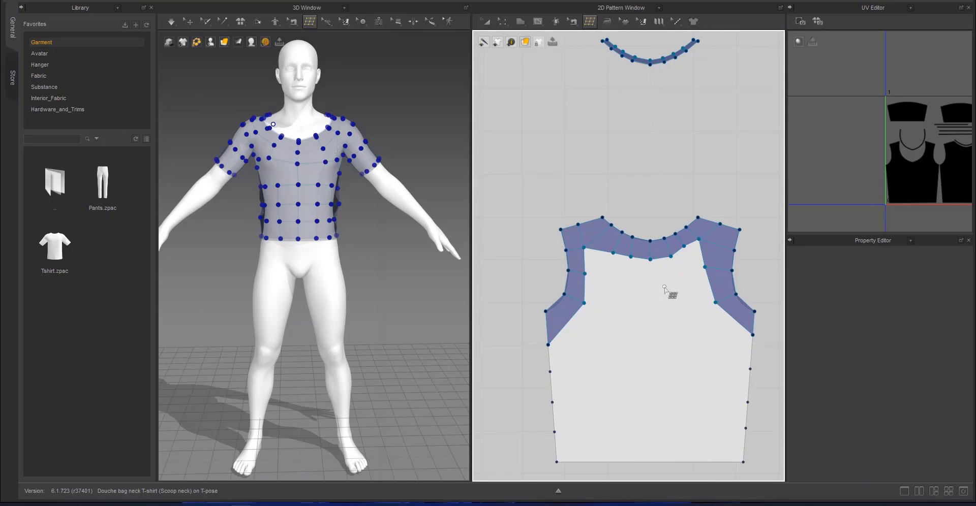
middle_click_drag(669, 292, 665, 186)
left_click(606, 172)
left_click(609, 147)
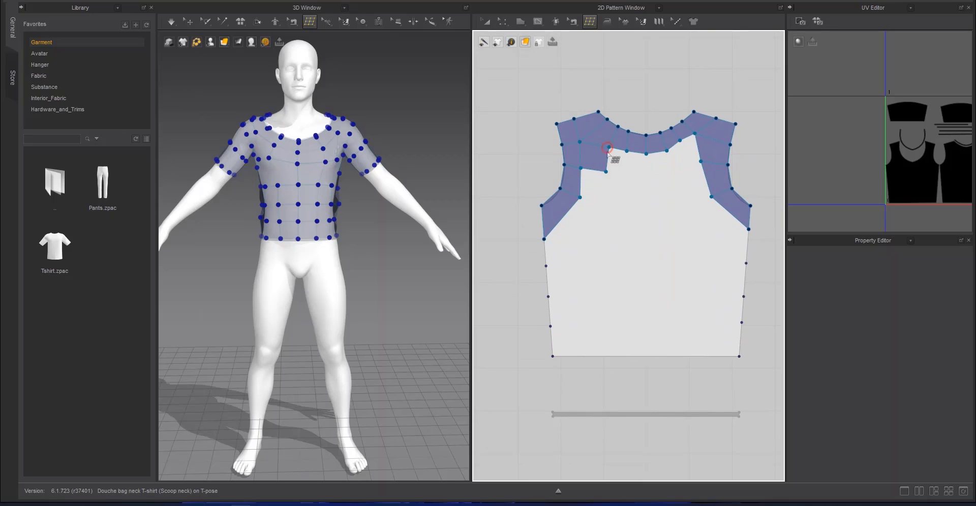
Draw two quads below the neckline row of the back piece, extending the second row to the centre
left_click(606, 172)
left_click(630, 174)
left_click(628, 151)
left_click(649, 173)
left_click(646, 154)
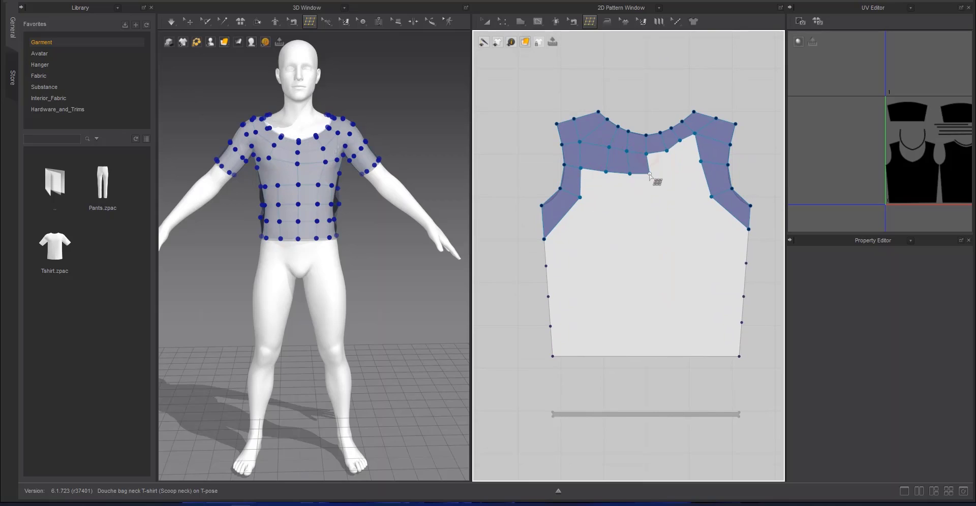
Finish the back piece's second row with three more quads from the centre to the right armhole strip
left_click(650, 174)
left_click(672, 173)
left_click(667, 151)
left_click(671, 174)
left_click(687, 168)
left_click(680, 141)
left_click(688, 169)
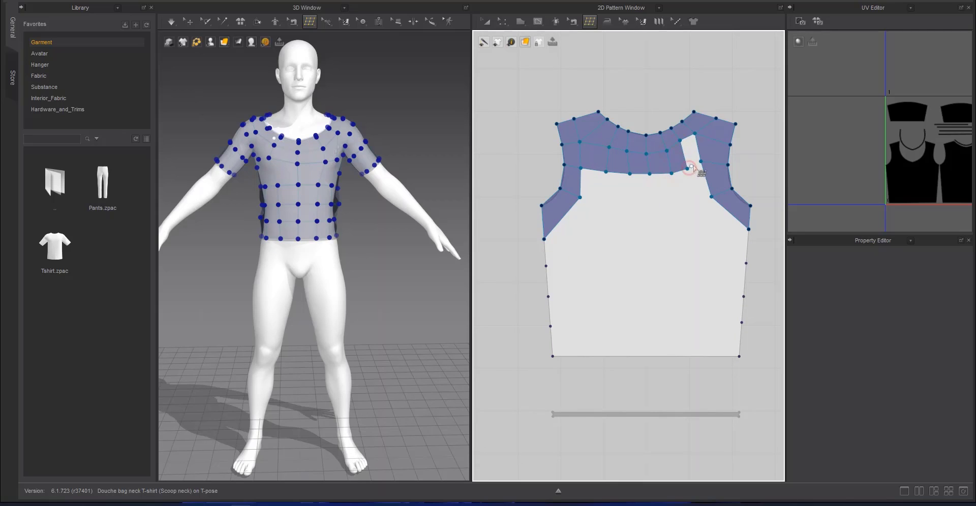
left_click(700, 162)
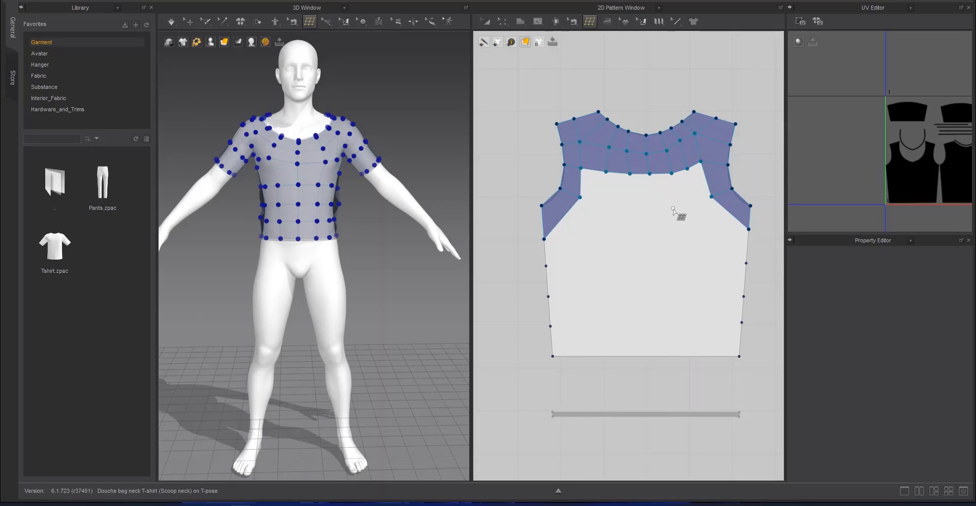
Draw three quads below the second row of the back piece, from the right armhole strip to the centre
left_click(711, 197)
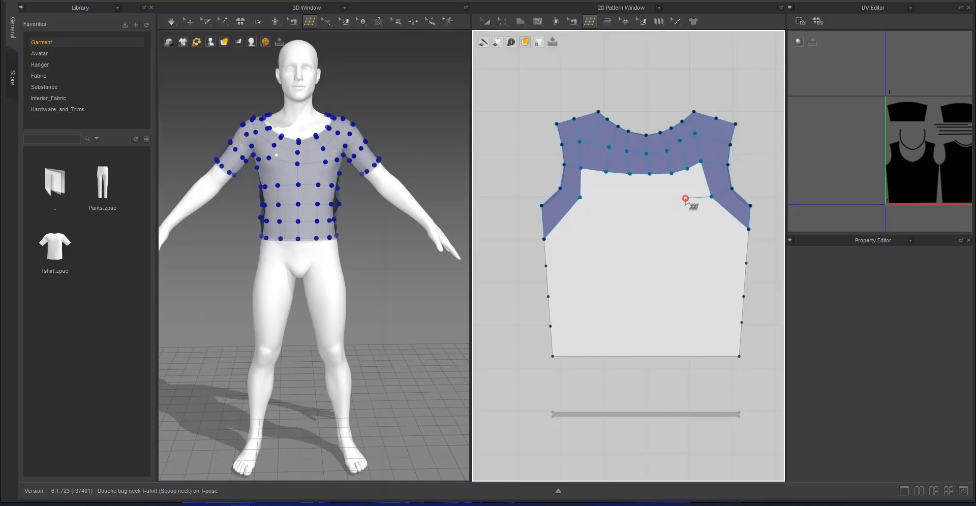
left_click(685, 198)
left_click(667, 199)
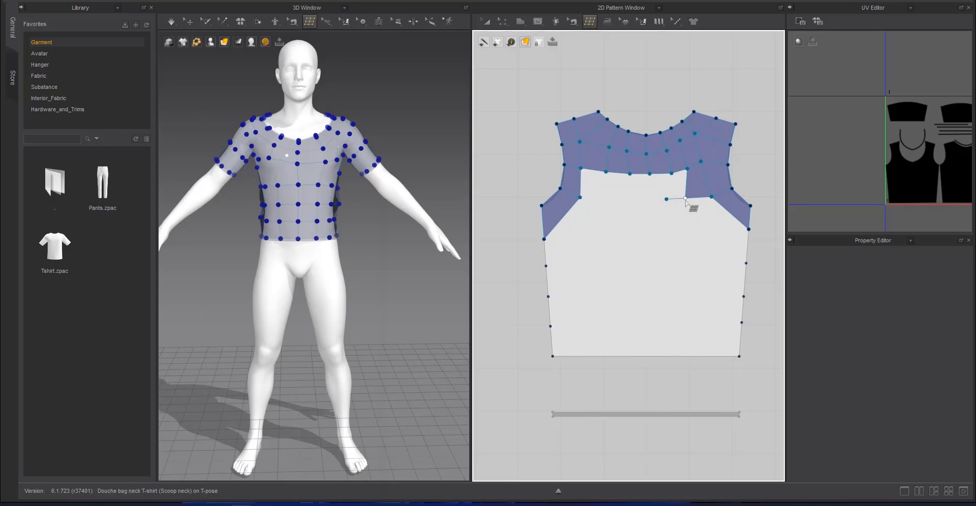
left_click(671, 173)
left_click(647, 201)
left_click(649, 174)
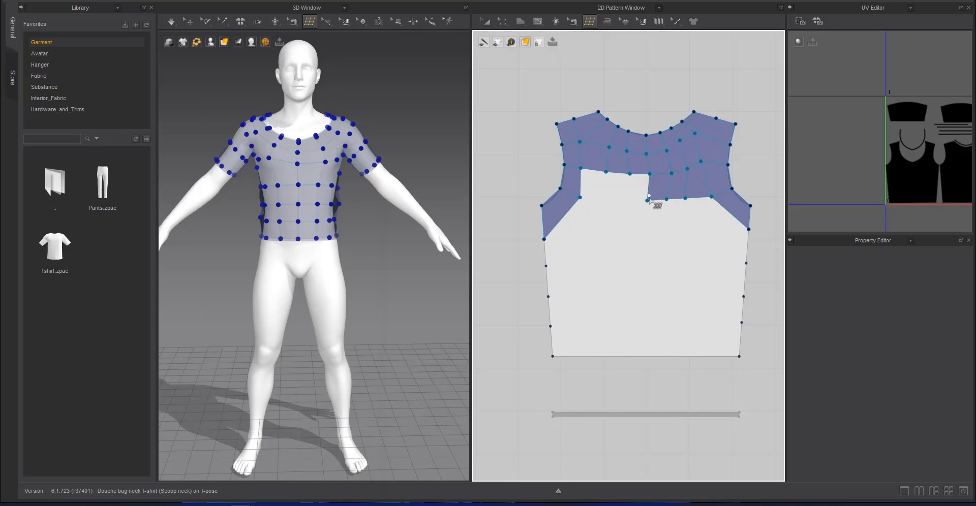
Complete the third row with three quads from the centre to the left armhole strip of the back piece
left_click(625, 200)
left_click(629, 174)
left_click(599, 198)
left_click(606, 172)
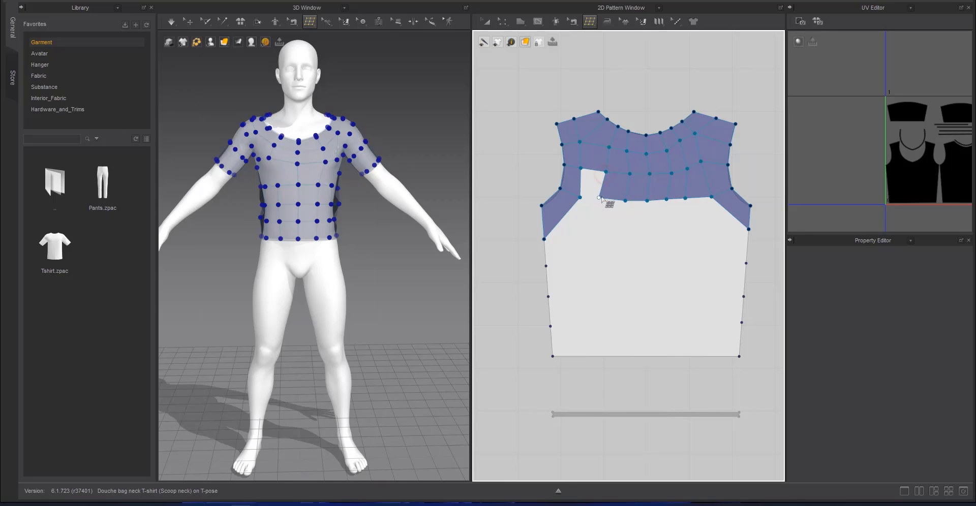
left_click(580, 197)
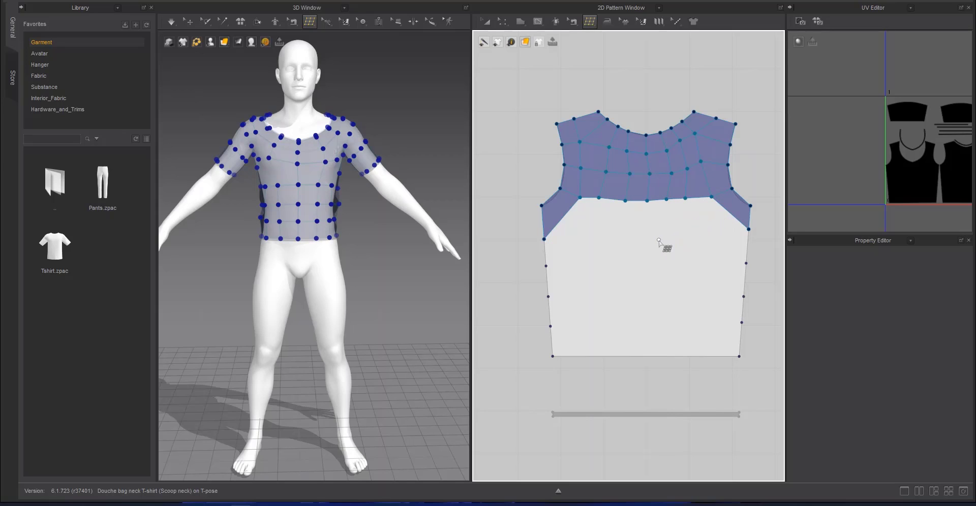
Compare the quad layout of the back piece with the retopologized front piece and the draped garment
right_click_drag(397, 139, 400, 172)
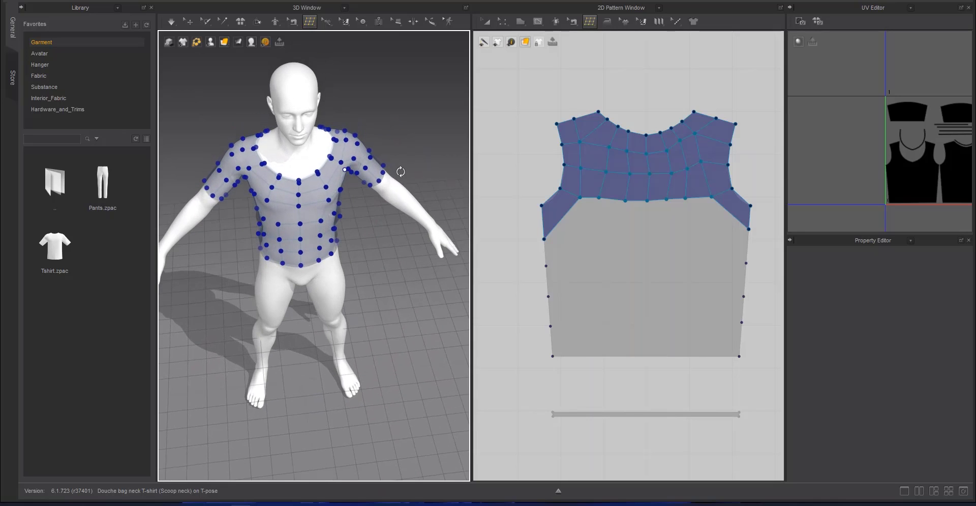
scroll(575, 246, "down", 9)
scroll(640, 279, "up", 8)
middle_click_drag(575, 246, 732, 320)
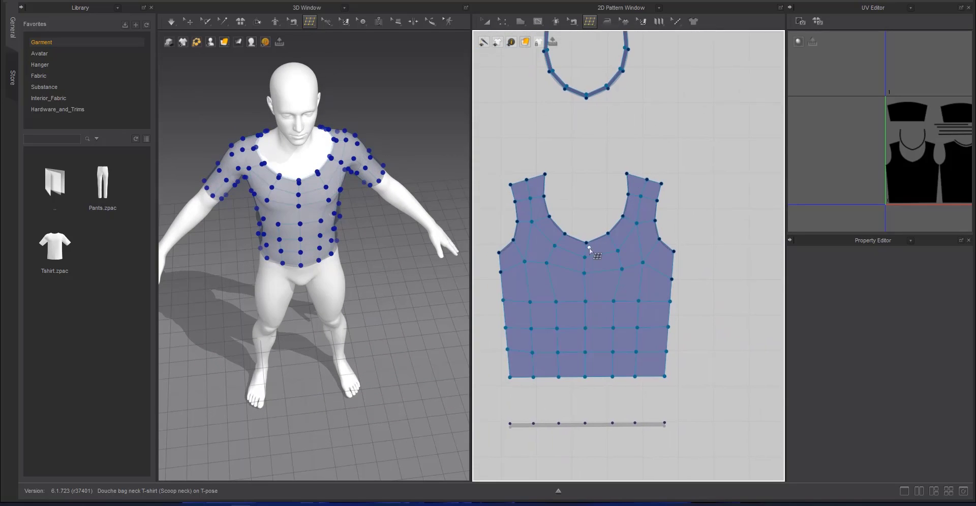
scroll(678, 226, "down", 5)
middle_click_drag(678, 227, 466, 171)
scroll(655, 191, "up", 3)
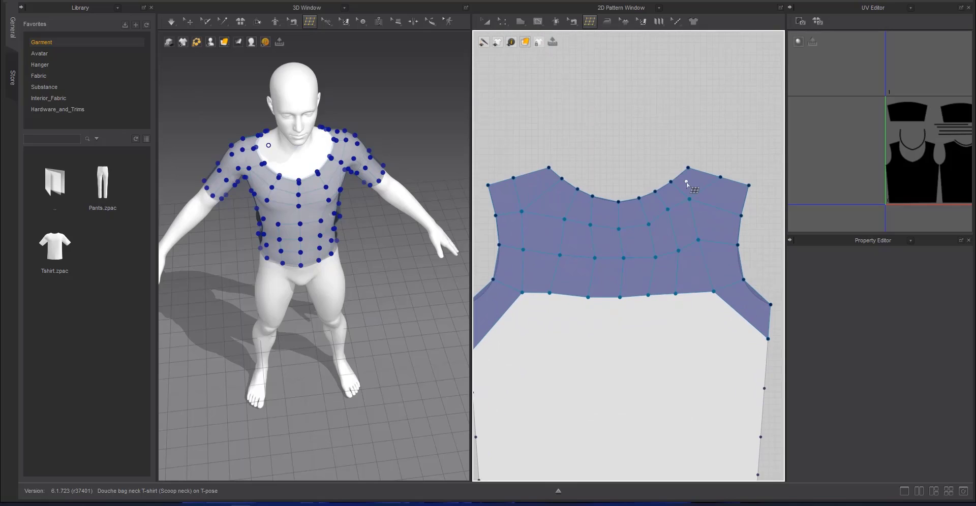
scroll(624, 275, "down", 4)
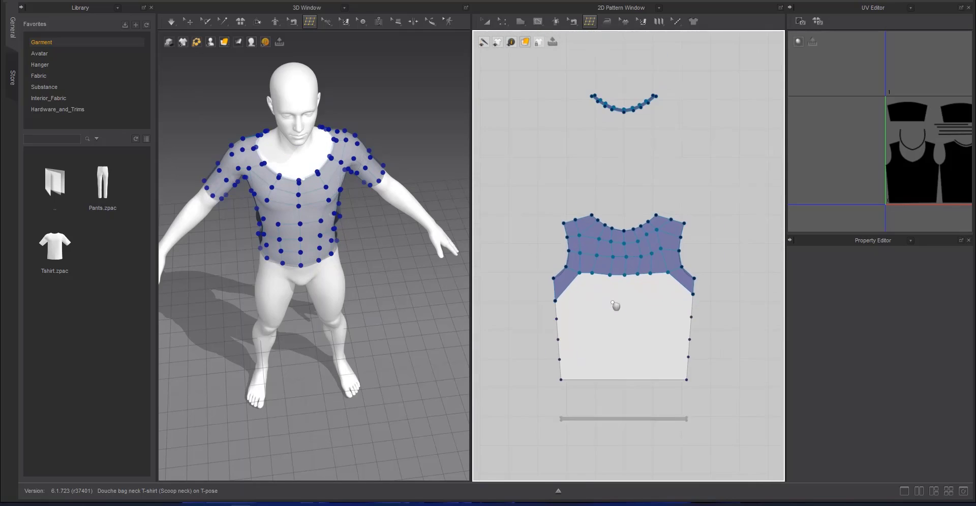
Draw three full-width quads across the lower back piece, stacked from the hem up through the side seam points
middle_click_drag(614, 305, 619, 240)
scroll(619, 240, "up", 2)
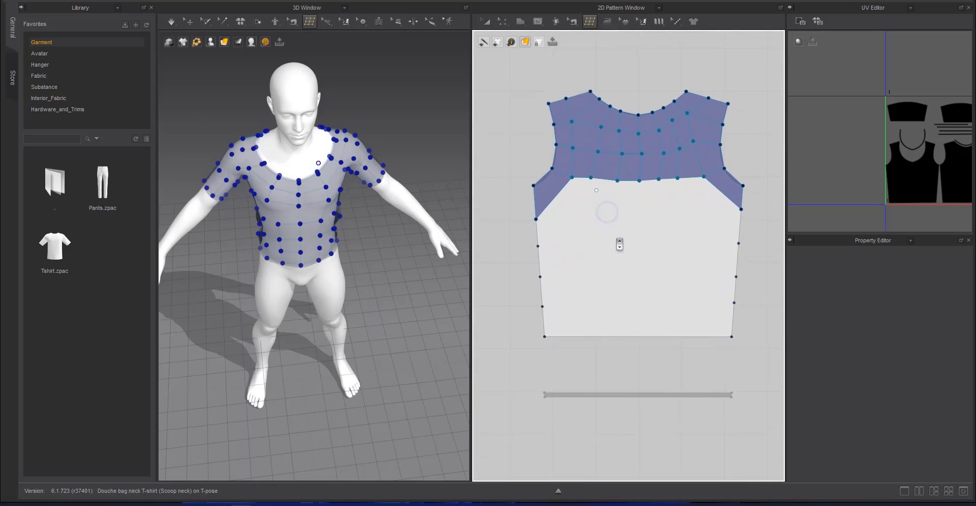
left_click(734, 303)
left_click(542, 307)
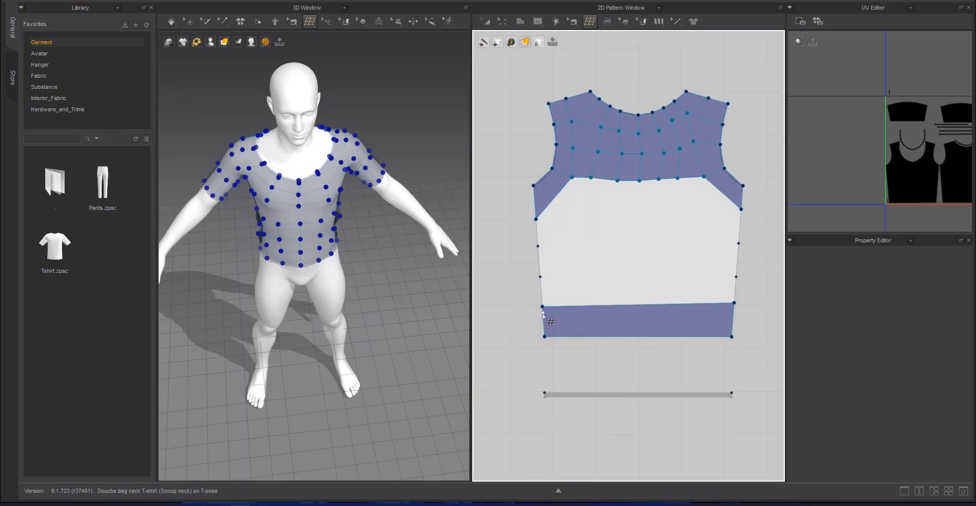
left_click(540, 277)
left_click(736, 277)
left_click(739, 243)
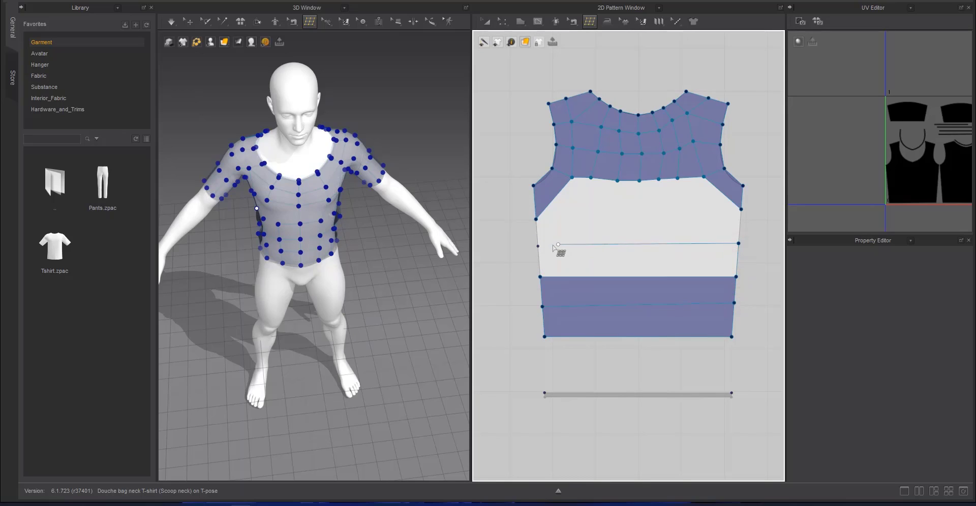
left_click(538, 246)
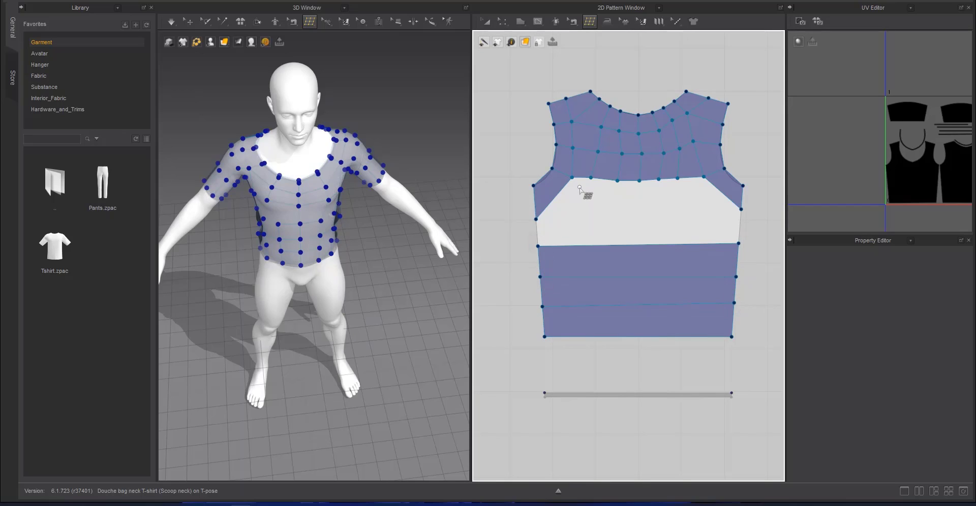
Lower the chest row's bottom vertices to underarm side point height and split the three full-width quads into eight columns
key("Escape")
mouse_move(572, 178)
left_mouse_down()
mouse_move(571, 213)
mouse_move(599, 210)
left_mouse_up()
mouse_move(617, 180)
left_mouse_down()
mouse_move(618, 209)
mouse_move(644, 209)
left_mouse_up()
left_click_drag(659, 179, 689, 215)
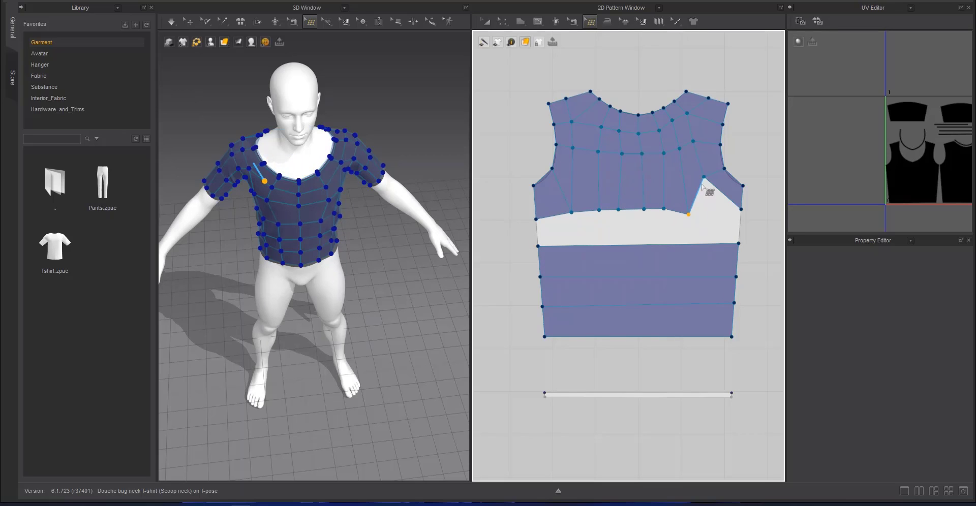
left_click_drag(704, 177, 690, 207)
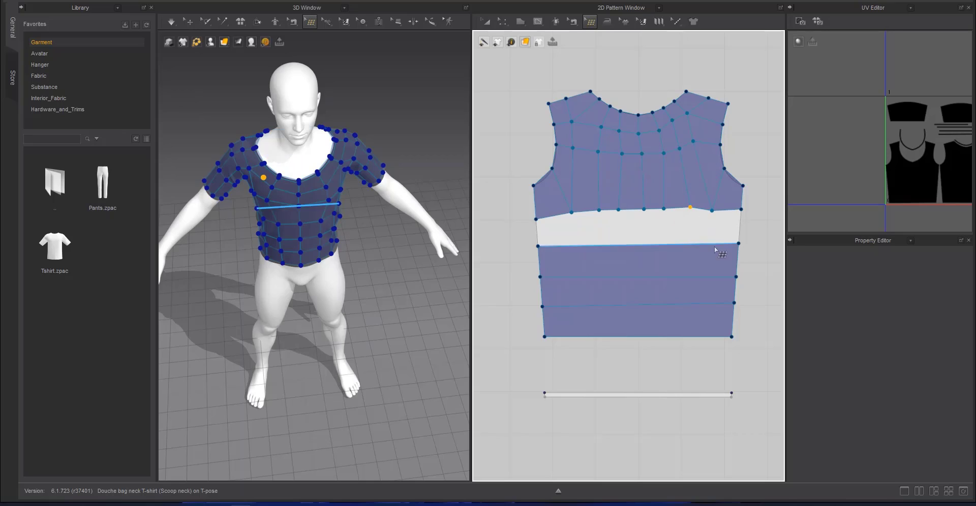
left_click(637, 269)
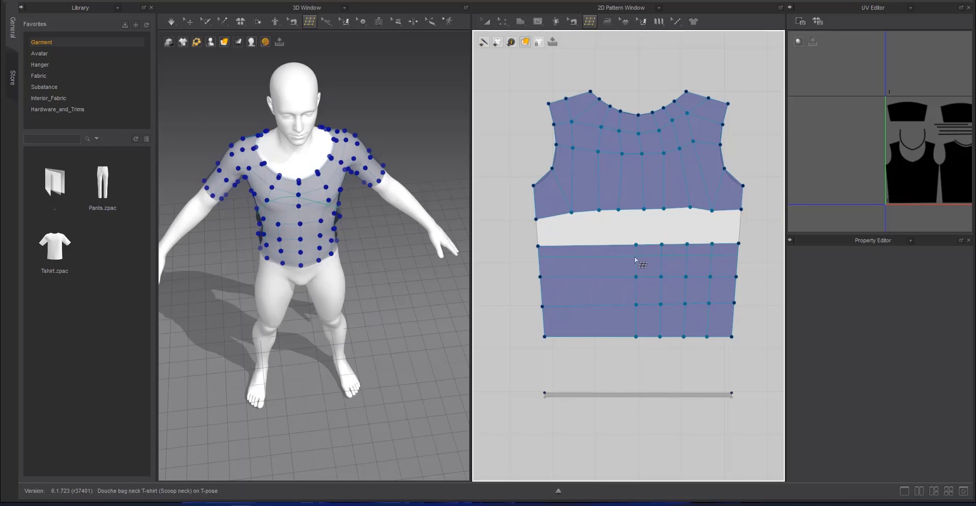
Bridge the left part of the gap between the chest and lower rows of the back piece with three quads
left_click(566, 246)
left_click(590, 246)
left_click(598, 211)
left_click(618, 209)
left_click(611, 245)
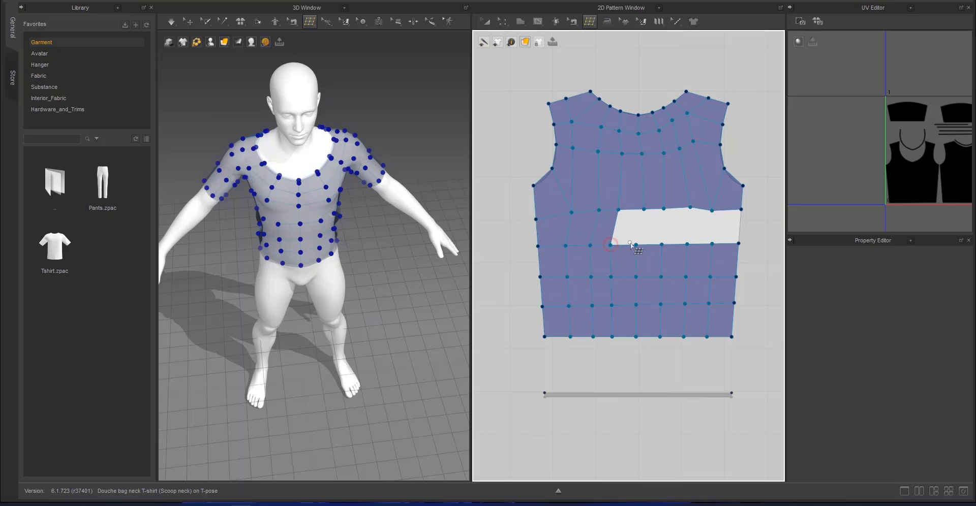
Close the rest of the gap in the back piece with five quads up to the right side seam
left_click(643, 209)
left_click(661, 244)
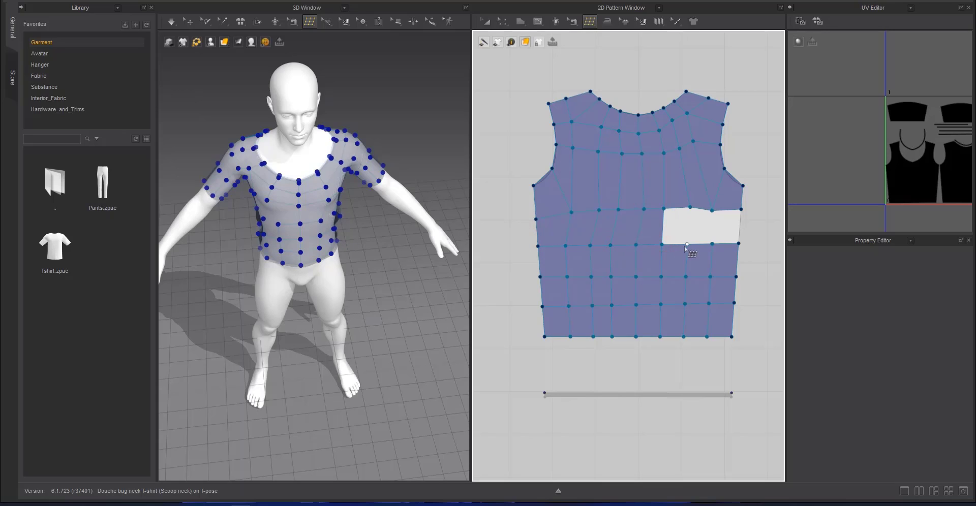
left_click(688, 244)
left_click(689, 208)
left_click(713, 212)
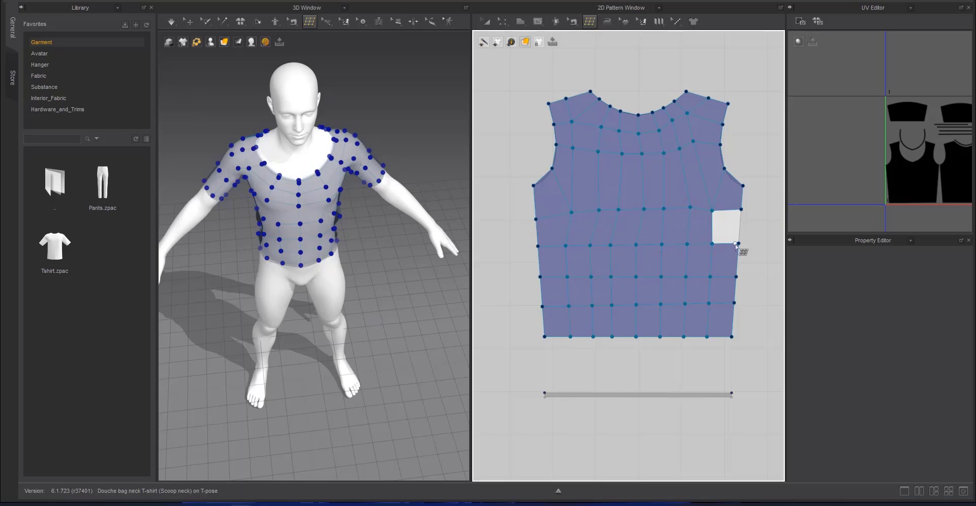
left_click(741, 211)
Snap the inner bottom vertices of the back piece onto the hem edge to add matching points on the hem strip
scroll(667, 234, "down", 5)
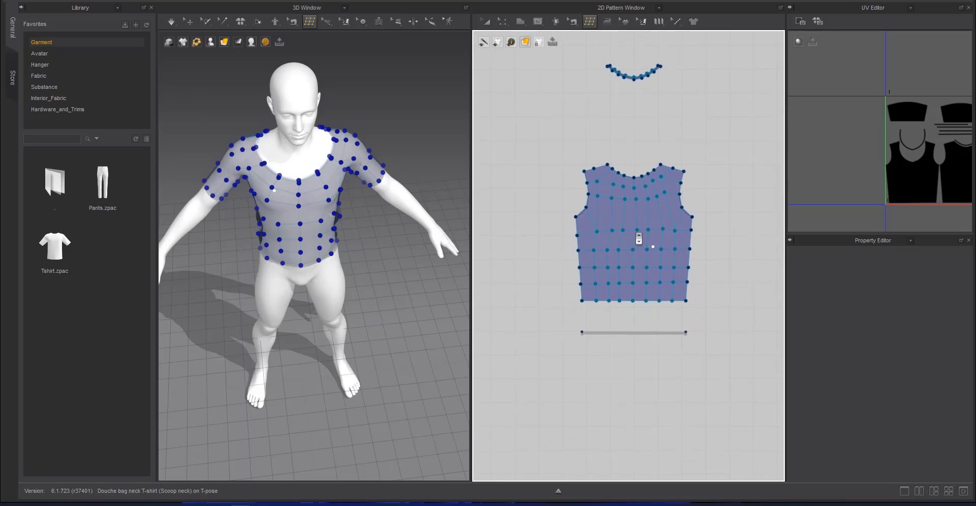
scroll(638, 238, "up", 5)
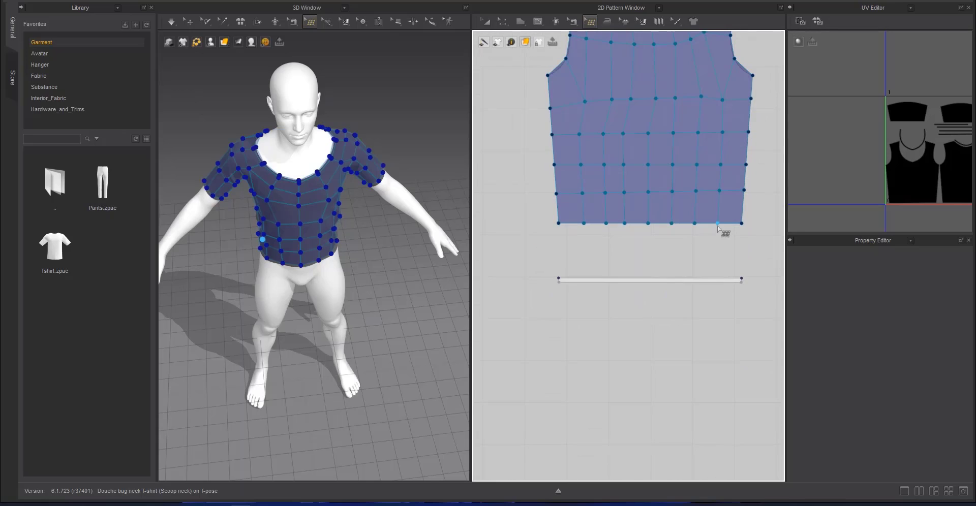
left_click(694, 223)
left_click(670, 223)
left_click(647, 224)
left_click(624, 223)
left_click(606, 223)
left_click(584, 224)
Add a division to the quad meshes of the front piece and the sleeve
scroll(732, 277, "down", 6)
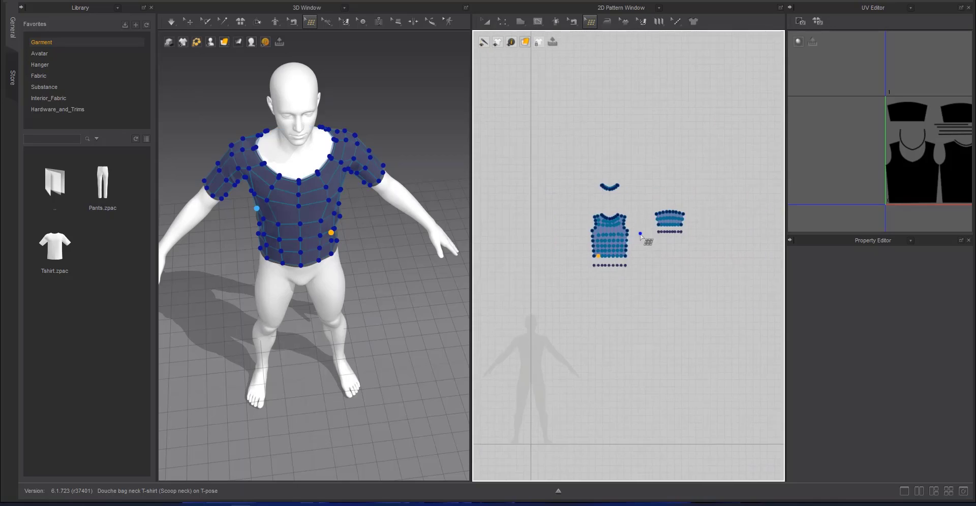
middle_click_drag(738, 288, 763, 214)
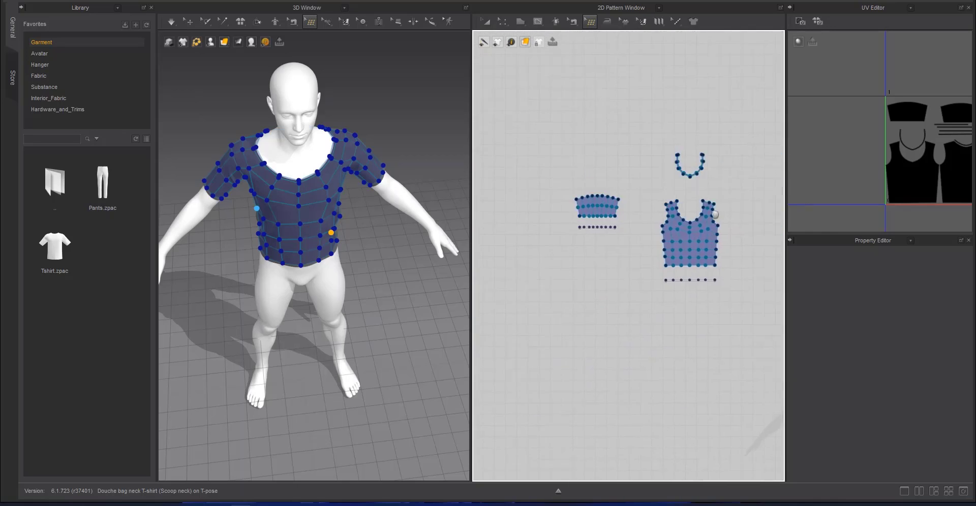
scroll(692, 297, "up", 5)
right_click(676, 177)
left_click(698, 207)
scroll(569, 165, "down", 3)
middle_click_drag(529, 153, 652, 409)
right_click(585, 146)
left_click(612, 175)
Add a division to the quad mesh of the back piece
scroll(592, 202, "down", 3)
scroll(646, 246, "up", 5)
right_click(612, 187)
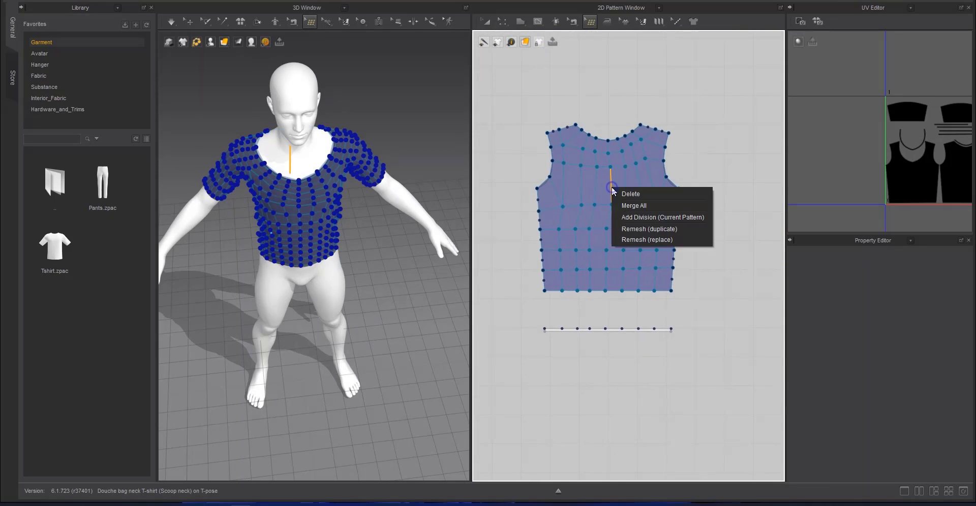
right_click(616, 175)
left_click(636, 204)
Examine the divided quad meshes of the front and back pieces, including their outline vertices
scroll(672, 244, "down", 3)
scroll(672, 336, "up", 5)
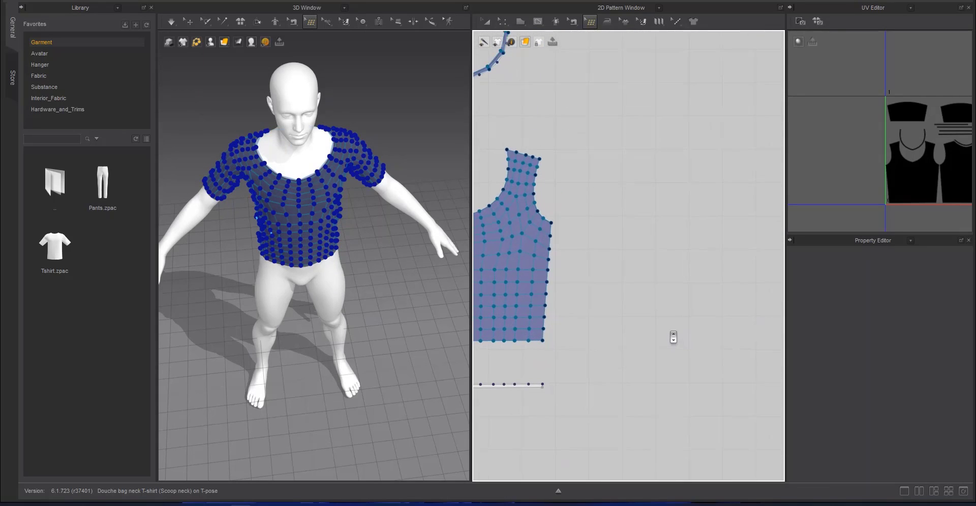
middle_click_drag(620, 226, 669, 286)
middle_click_drag(763, 315, 586, 220)
middle_click_drag(763, 209, 640, 324)
scroll(640, 324, "up", 5)
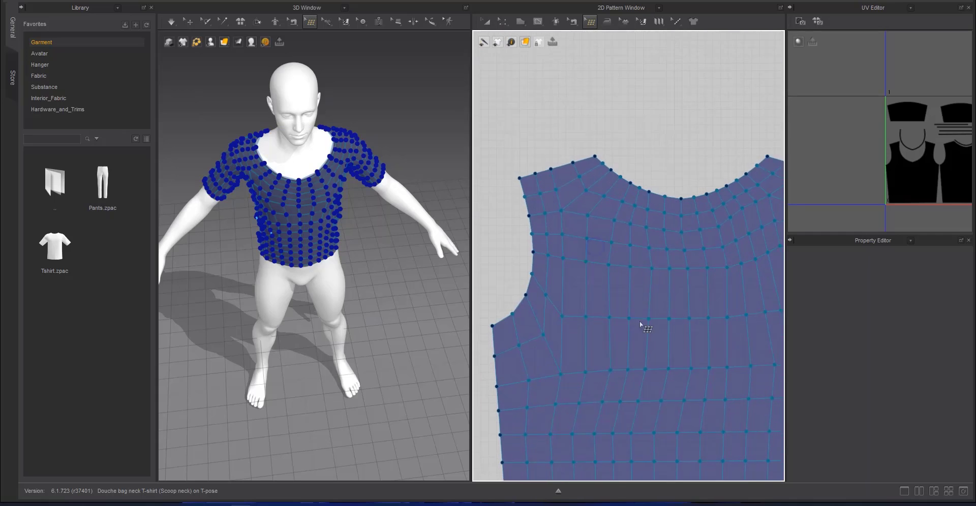
scroll(569, 298, "down", 6)
Adjust the divided vertices along the sleeve cap so they sit on the curved pattern outline
middle_click_drag(595, 257, 517, 304)
scroll(633, 262, "up", 5)
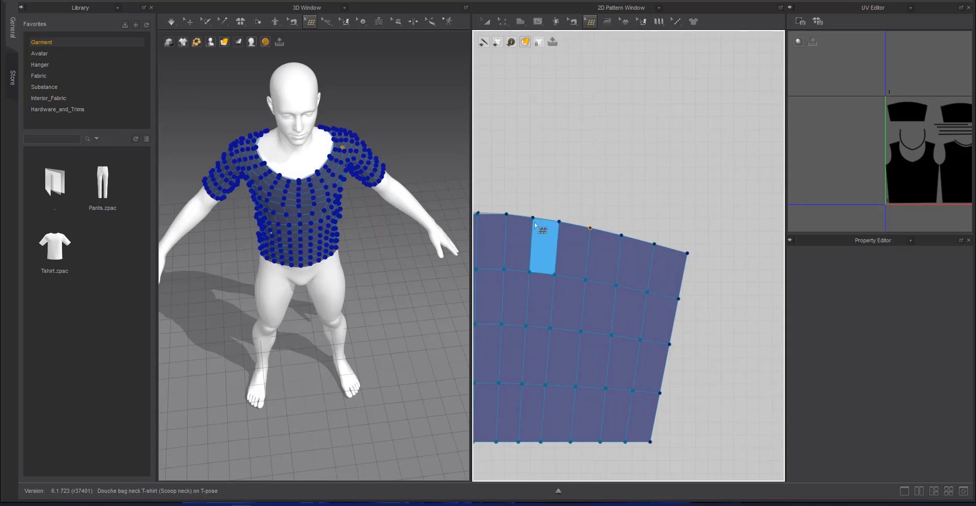
middle_click_drag(532, 217, 657, 236)
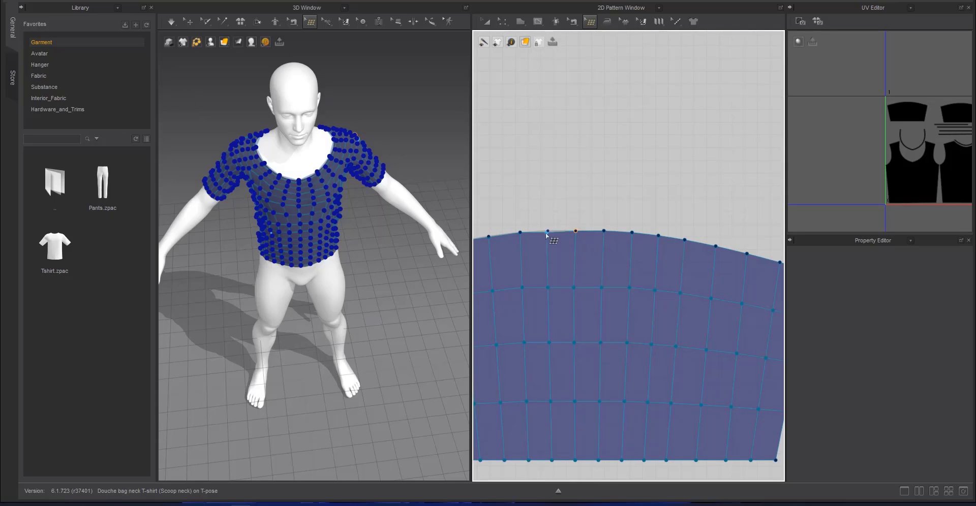
middle_click_drag(564, 237, 626, 244)
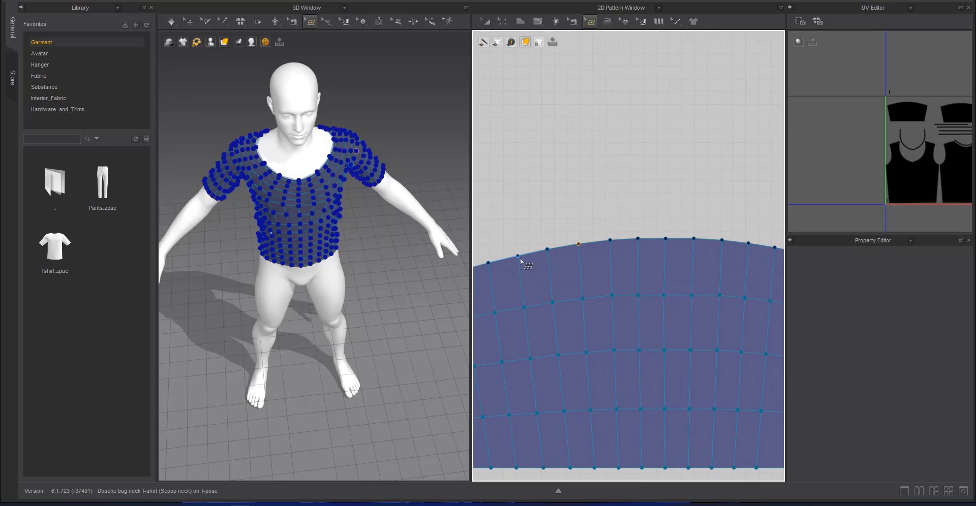
middle_click_drag(520, 261, 652, 273)
scroll(660, 294, "down", 6)
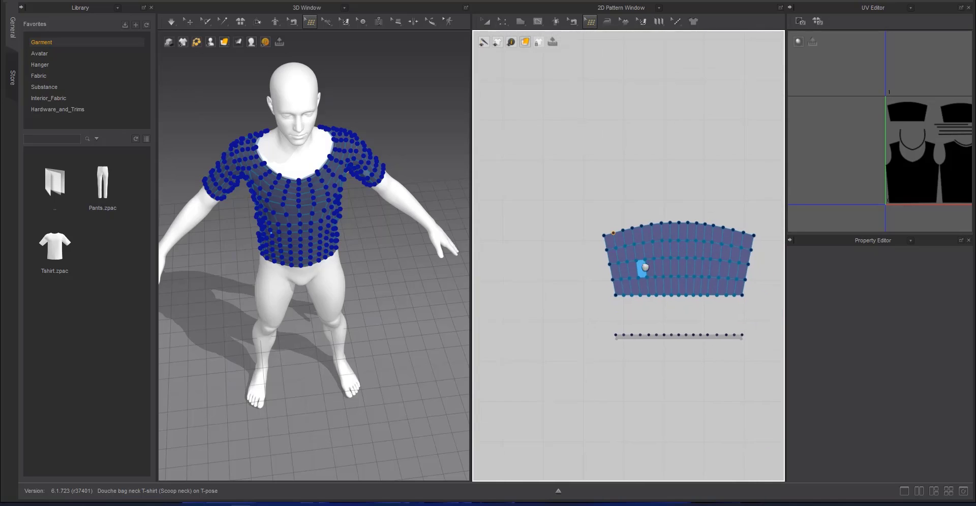
scroll(641, 268, "up", 3)
middle_click_drag(663, 326, 620, 262)
scroll(615, 255, "down", 2)
Split the back neckband's quads at the intermediate points along its outer edge
middle_click_drag(534, 289, 628, 272)
scroll(627, 272, "down", 2)
middle_click_drag(611, 333, 737, 336)
middle_click_drag(630, 249, 613, 297)
scroll(613, 298, "up", 7)
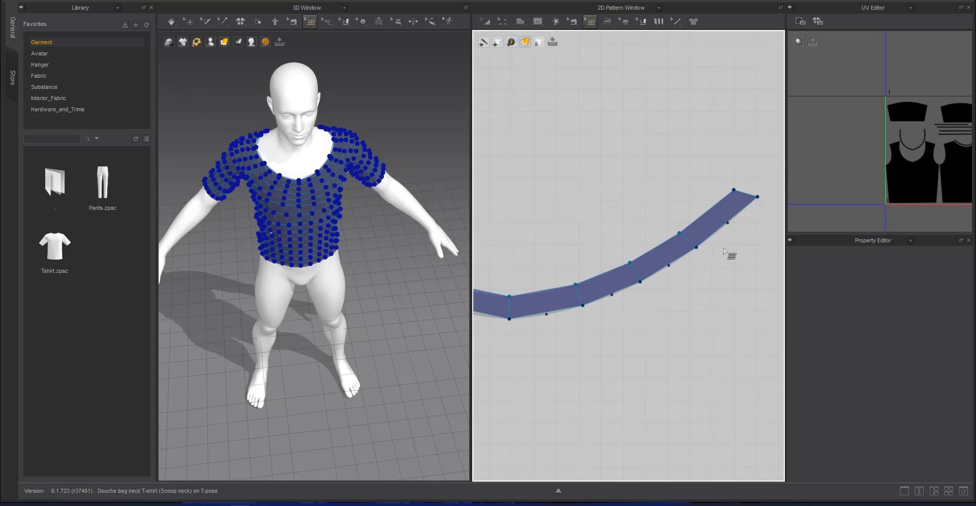
key("r")
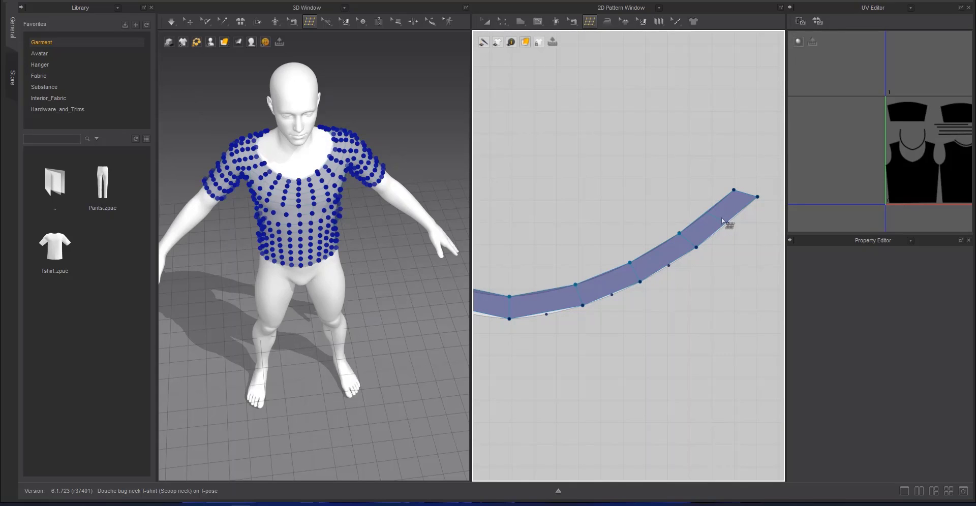
left_click(542, 294)
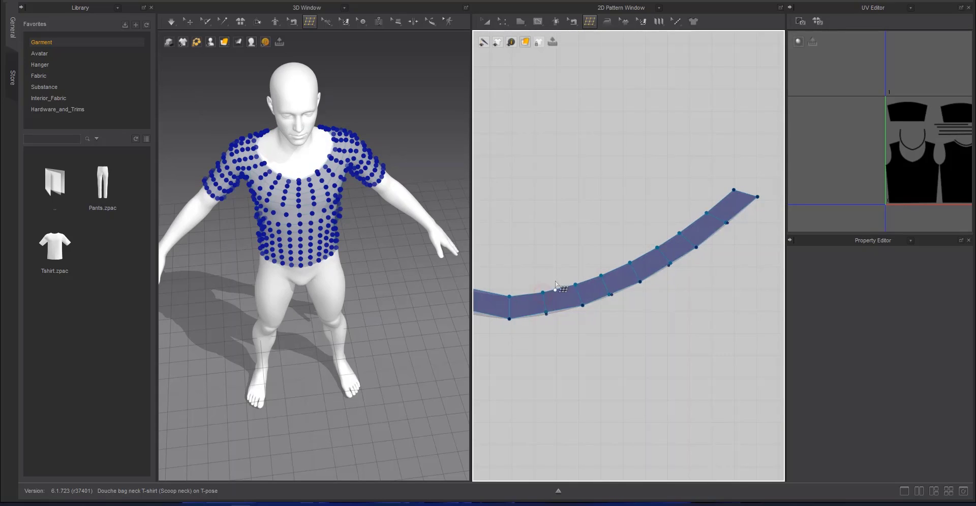
middle_click_drag(542, 294, 673, 284)
middle_click_drag(529, 265, 558, 259)
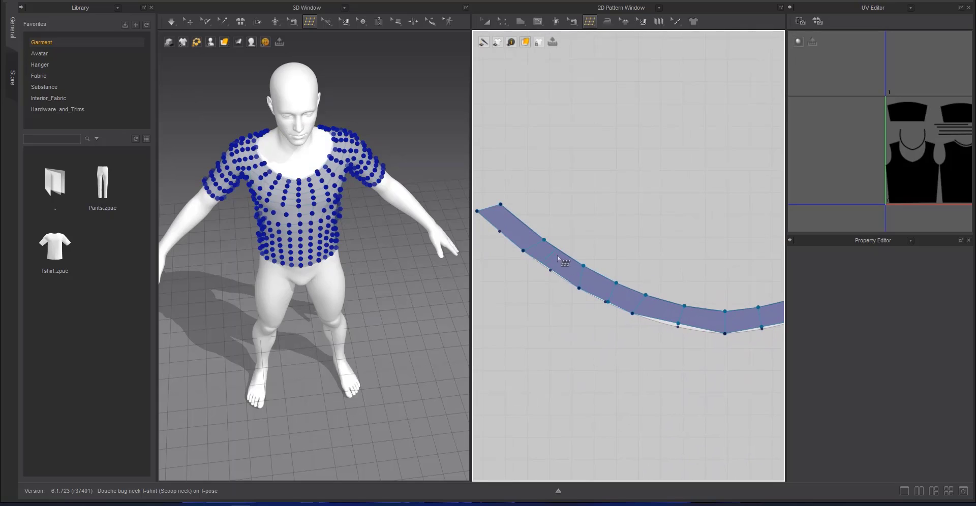
Move the back neckband's new outer-edge vertices onto the curved pattern outline
key("e")
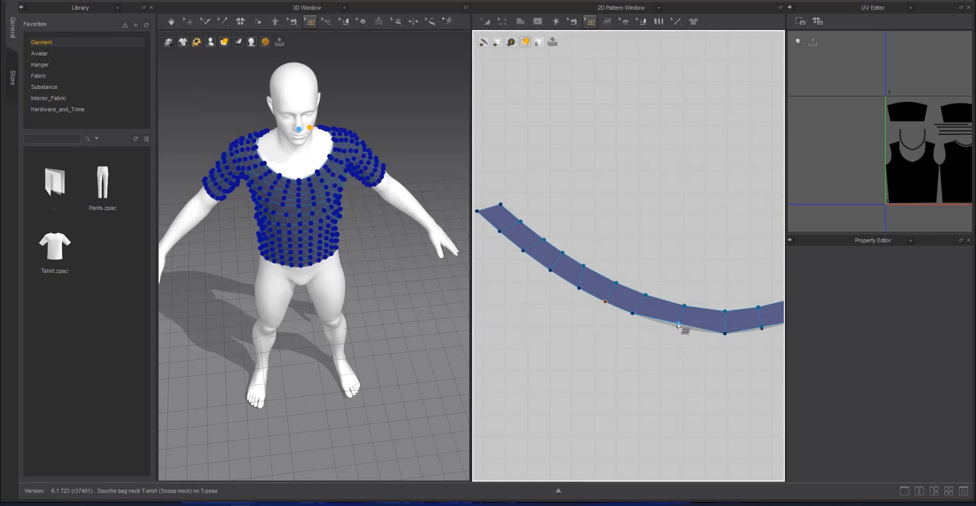
left_click_drag(677, 324, 677, 327)
middle_click_drag(691, 322, 572, 284)
left_click_drag(641, 289, 649, 290)
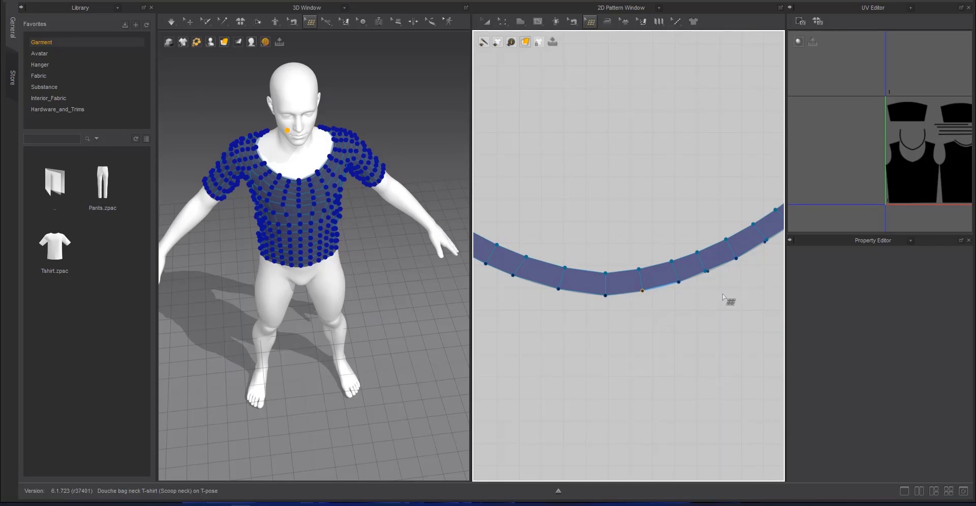
middle_click_drag(722, 294, 673, 312)
left_click_drag(655, 289, 657, 290)
middle_click_drag(704, 281, 658, 307)
left_click_drag(670, 284, 667, 286)
left_click_drag(725, 241, 727, 244)
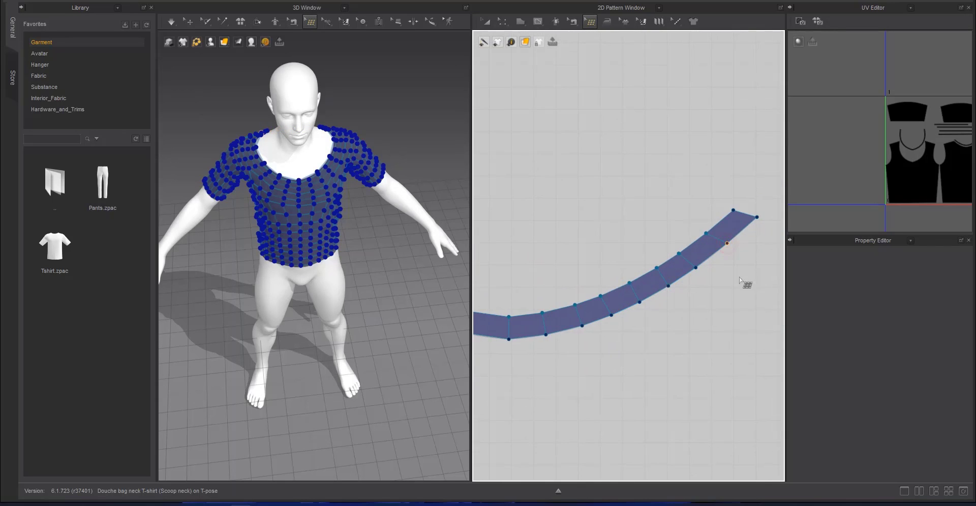
Split the U-shaped front neckband's quads at the intermediate points along its outer edge
scroll(732, 285, "down", 9)
middle_click_drag(656, 324, 710, 303)
middle_click_drag(660, 373, 780, 293)
scroll(645, 236, "up", 3)
scroll(646, 236, "down", 2)
scroll(630, 79, "down", 5)
scroll(640, 231, "down", 3)
scroll(645, 228, "up", 8)
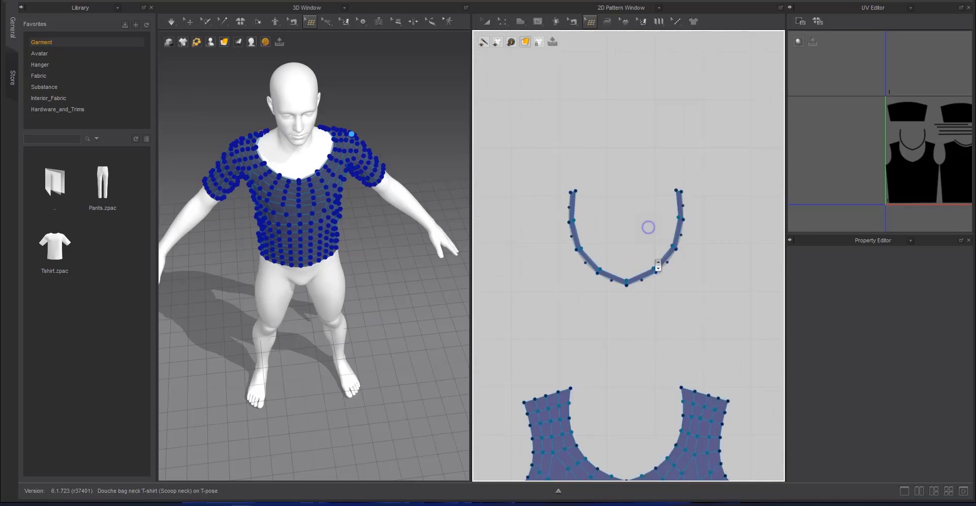
scroll(672, 292, "up", 5)
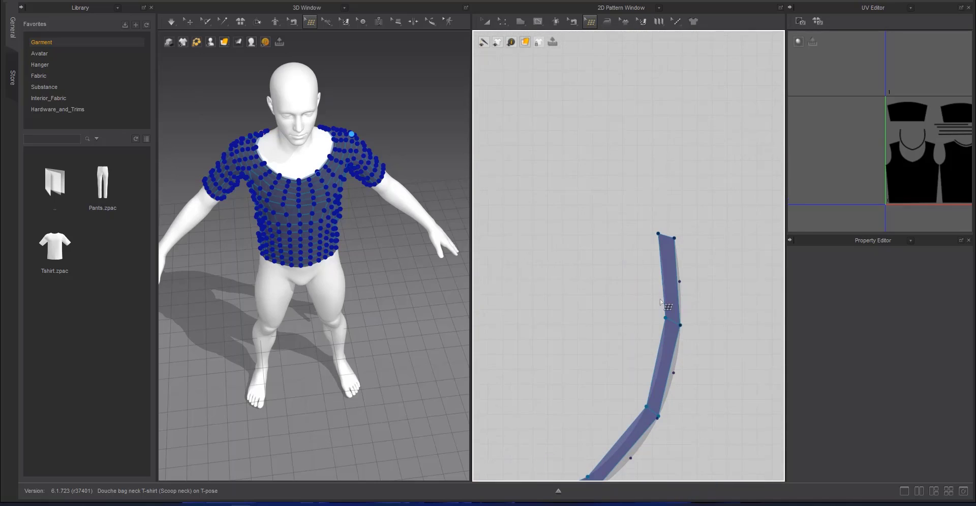
left_click(666, 372)
left_click(622, 456)
middle_click_drag(621, 453, 735, 348)
left_click(663, 403)
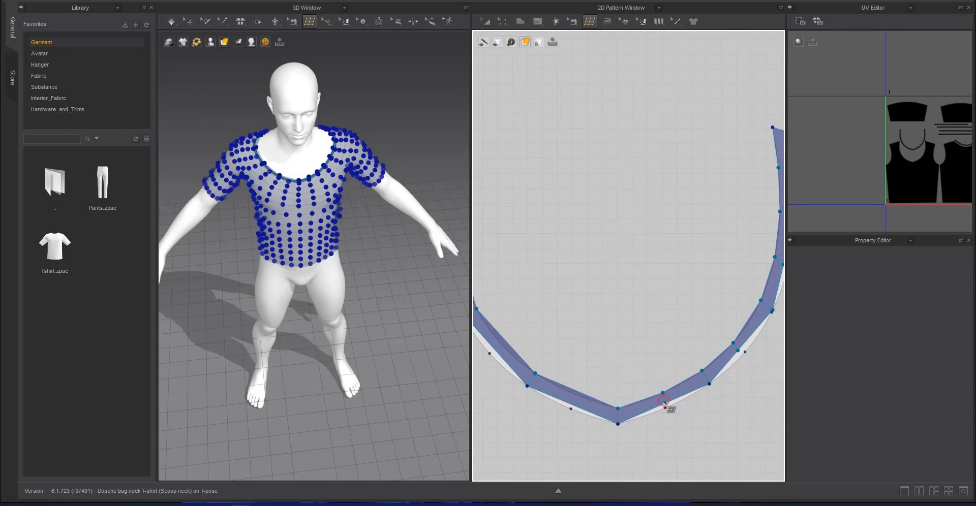
left_click(574, 406)
middle_click_drag(496, 350, 668, 390)
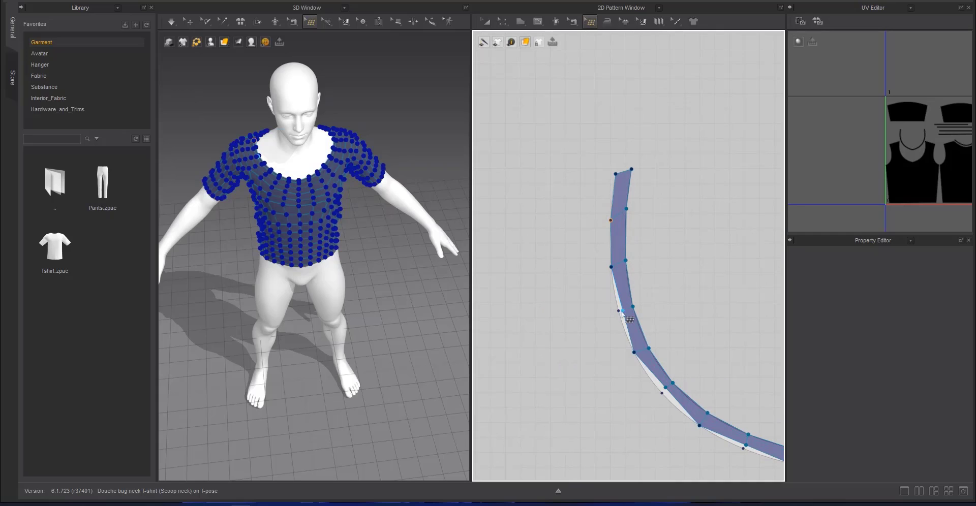
Move the front neckband's new outer-edge vertices onto the curved pattern outline
middle_click_drag(687, 354, 626, 261)
left_click_drag(685, 353, 683, 356)
middle_click_drag(683, 356, 572, 303)
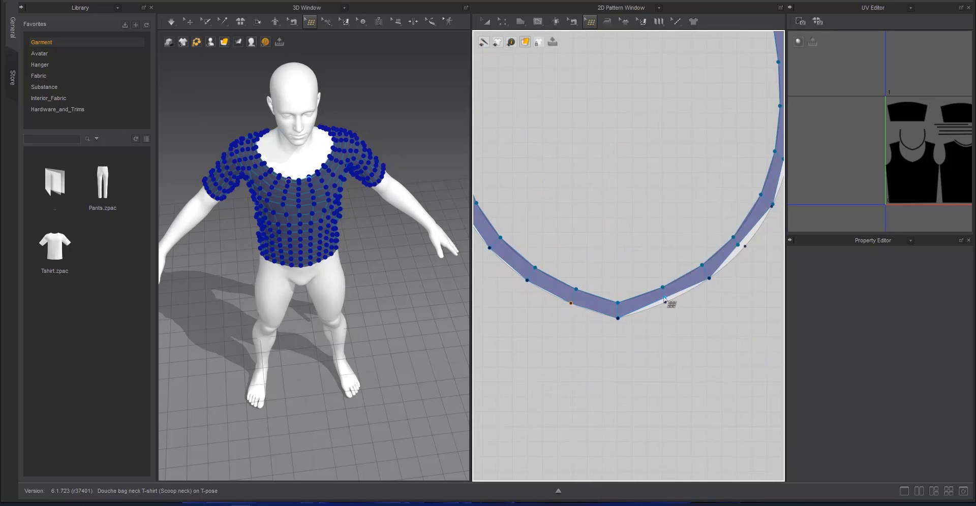
left_click_drag(662, 300, 667, 305)
middle_click_drag(773, 204, 701, 289)
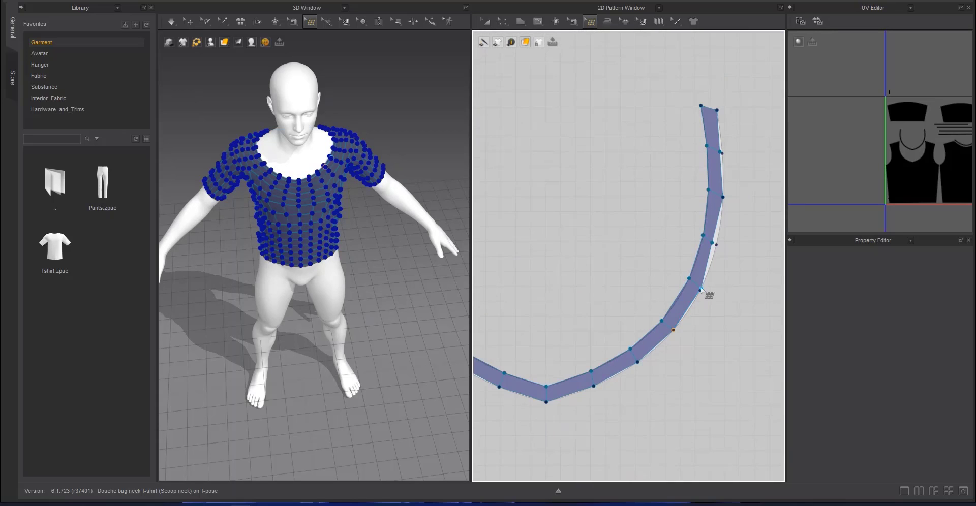
scroll(712, 212, "down", 5)
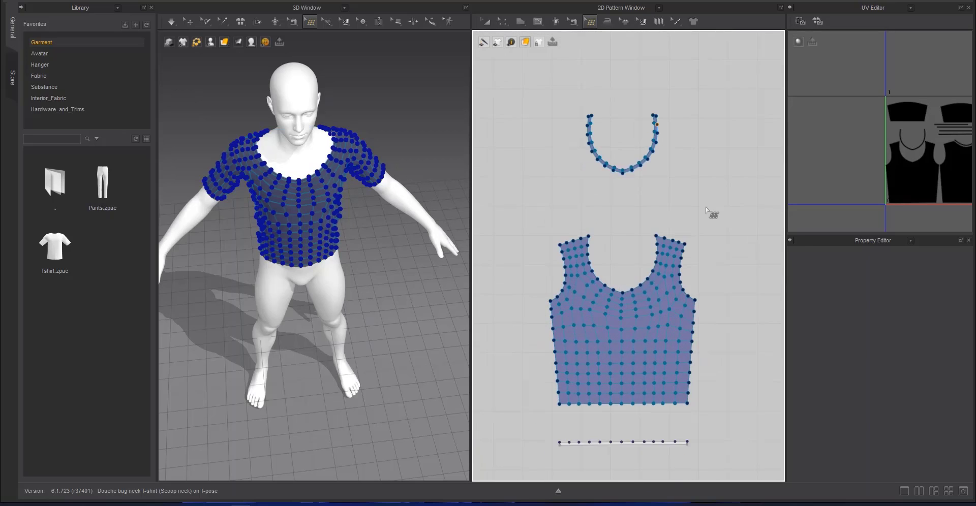
Examine the divided pattern pieces together with the hem and cuff strips
scroll(743, 320, "up", 3)
scroll(732, 319, "down", 6)
middle_click_drag(718, 333, 547, 278)
scroll(618, 291, "down", 4)
middle_click_drag(632, 295, 474, 275)
right_click_drag(633, 260, 588, 280, "alt")
middle_click_drag(484, 257, 778, 283)
middle_click_drag(581, 254, 642, 300)
right_click_drag(628, 256, 582, 277, "alt")
middle_click_drag(775, 356, 483, 285)
middle_click_drag(743, 213, 605, 282)
right_click_drag(608, 281, 661, 392, "alt")
middle_click_drag(673, 389, 661, 282)
right_click_drag(664, 284, 673, 309, "alt")
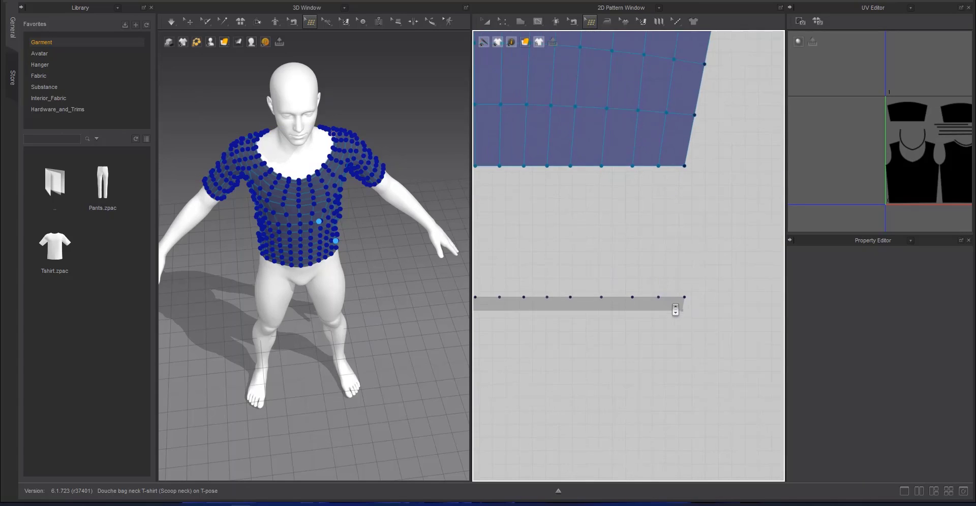
Draw the first four quads on the sleeve's cuff strip from its right end, following the points along its upper edge
left_click(659, 300)
left_click(683, 304)
left_click(658, 300)
left_click(633, 299)
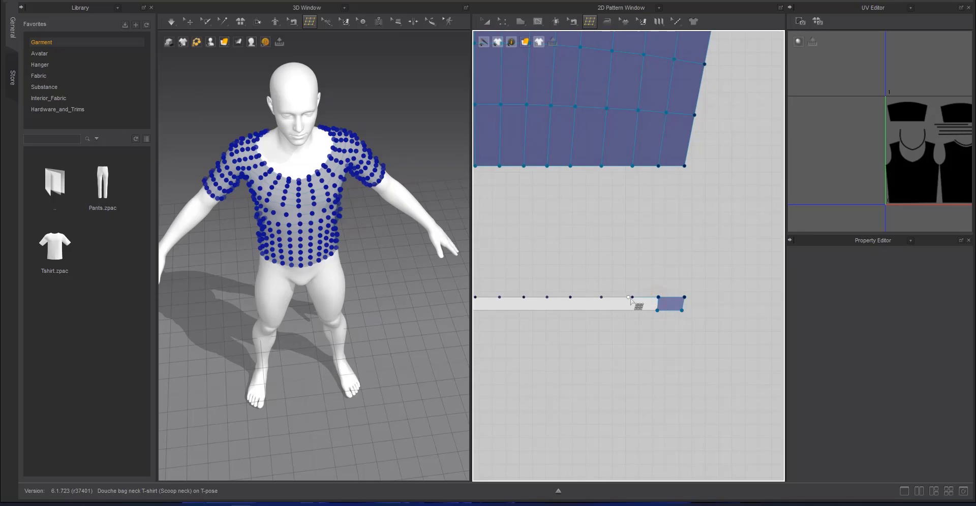
left_click(632, 311)
left_click(654, 314)
left_click(601, 311)
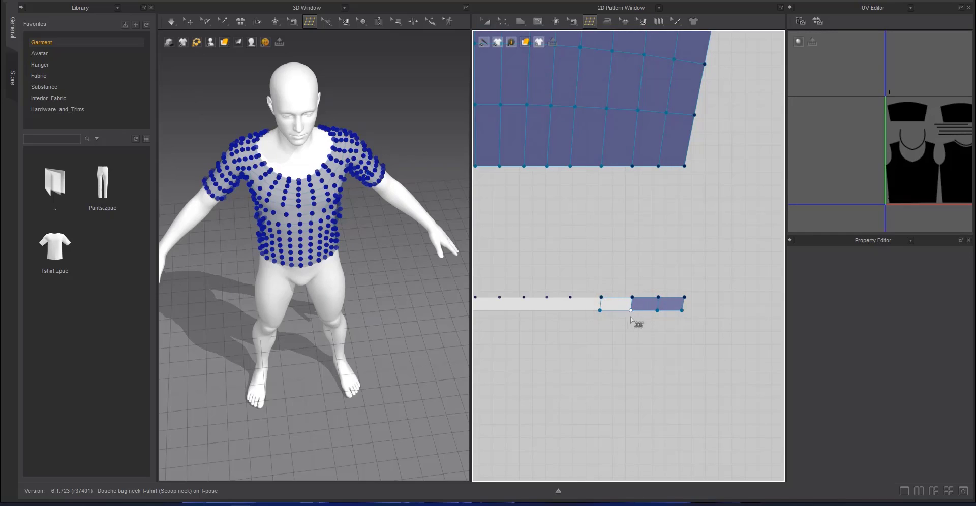
left_click(632, 317)
left_click(602, 299)
left_click(571, 299)
left_click(569, 312)
left_click(598, 322)
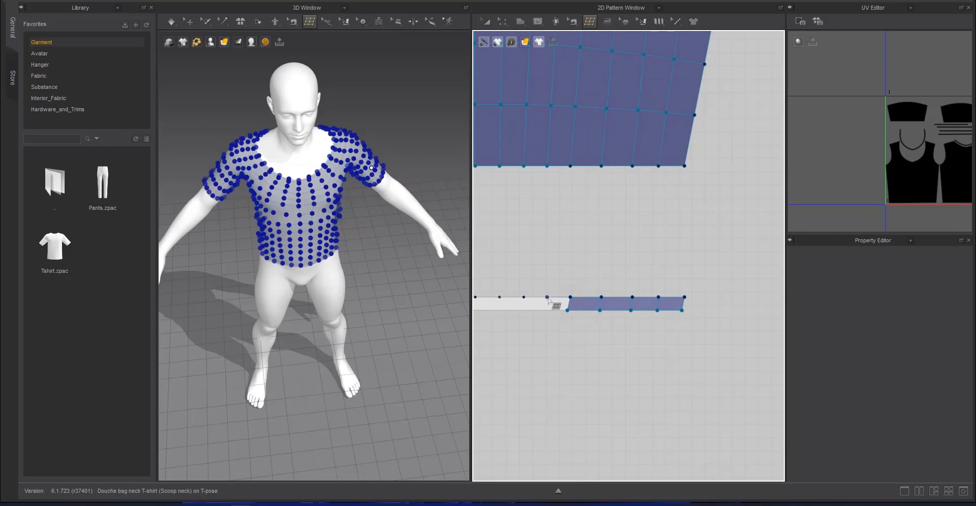
Extend the cuff strip's mesh with four more quads up to the middle of the strip
left_click(548, 299)
left_click(547, 311)
left_click(567, 319)
left_click(547, 300)
left_click(524, 298)
left_click(523, 312)
left_click(547, 320)
left_click(499, 297)
left_click(523, 314)
middle_click_drag(528, 338, 773, 359)
Add three quads to the cuff strip just left of its middle
left_click(732, 325)
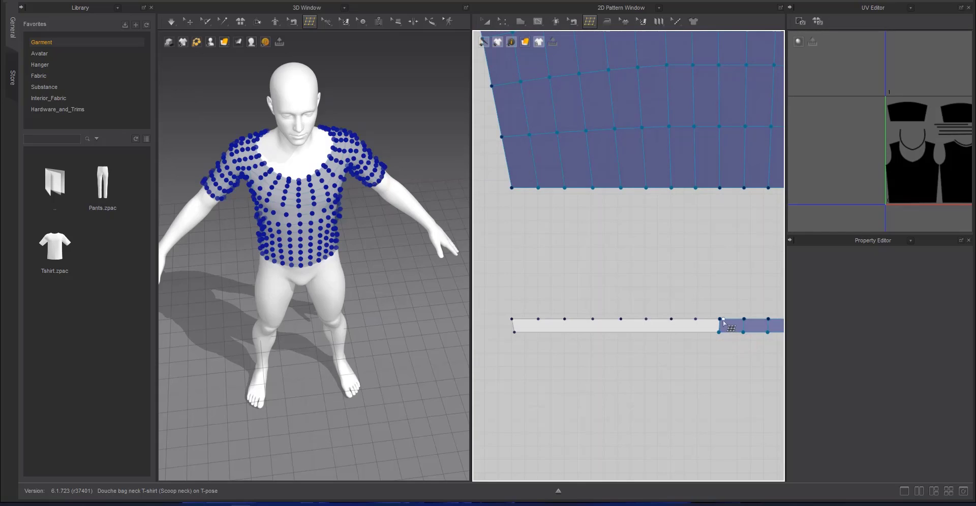
left_click(696, 319)
left_click(715, 340)
left_click(671, 337)
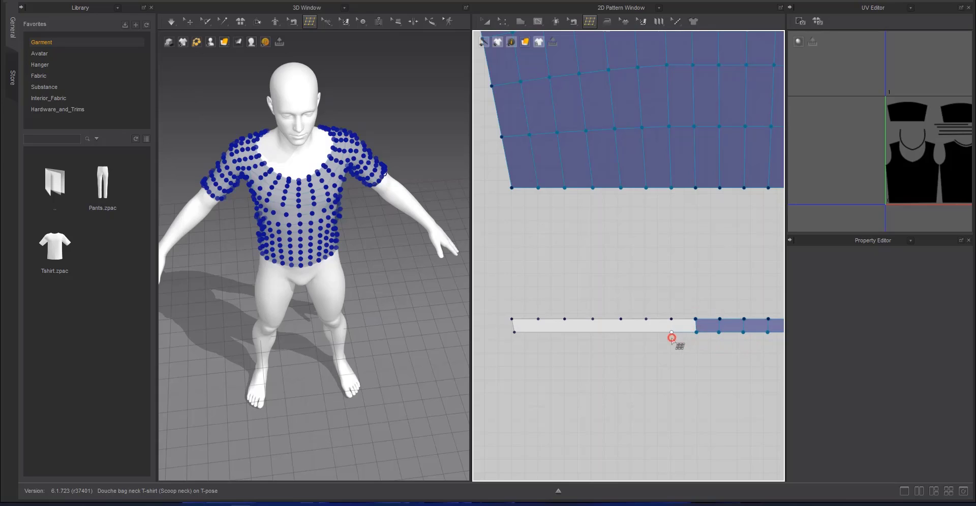
left_click(671, 322)
left_click(695, 319)
left_click(646, 320)
left_click(646, 333)
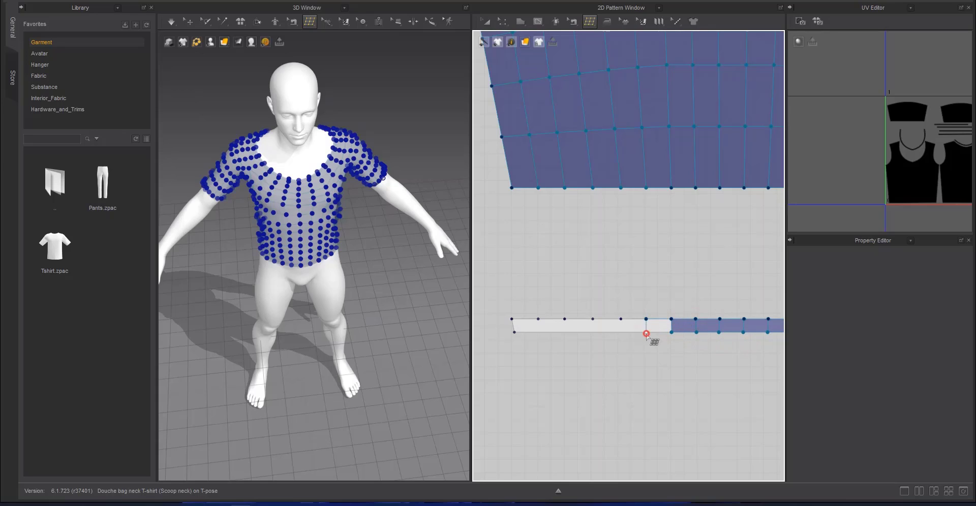
left_click(671, 341)
Complete the cuff strip's mesh with the last five quads up to its left end
left_click(620, 320)
left_click(592, 336)
left_click(618, 343)
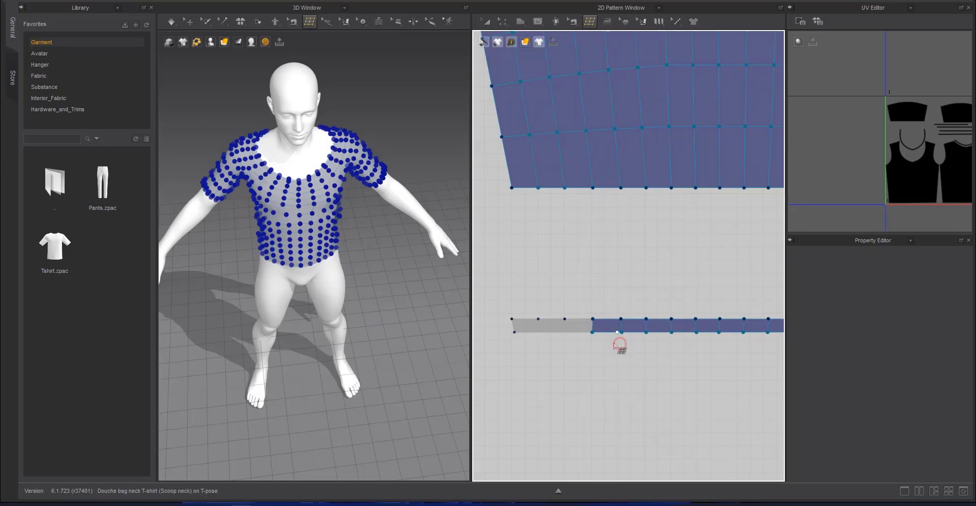
left_click(595, 333)
left_click(563, 333)
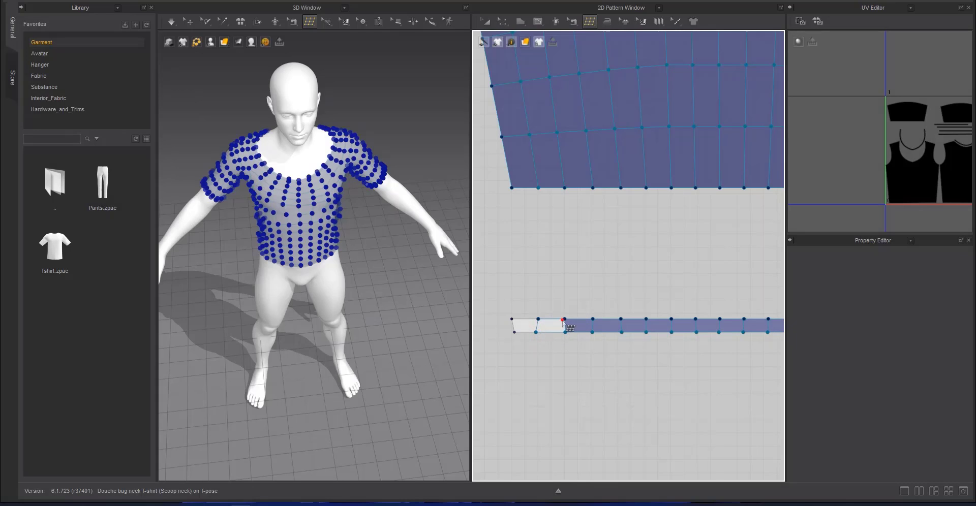
left_click(539, 319)
Draw the first three quads on the back piece's hem strip from its right end, following the upper-edge points
scroll(633, 346, "down", 6)
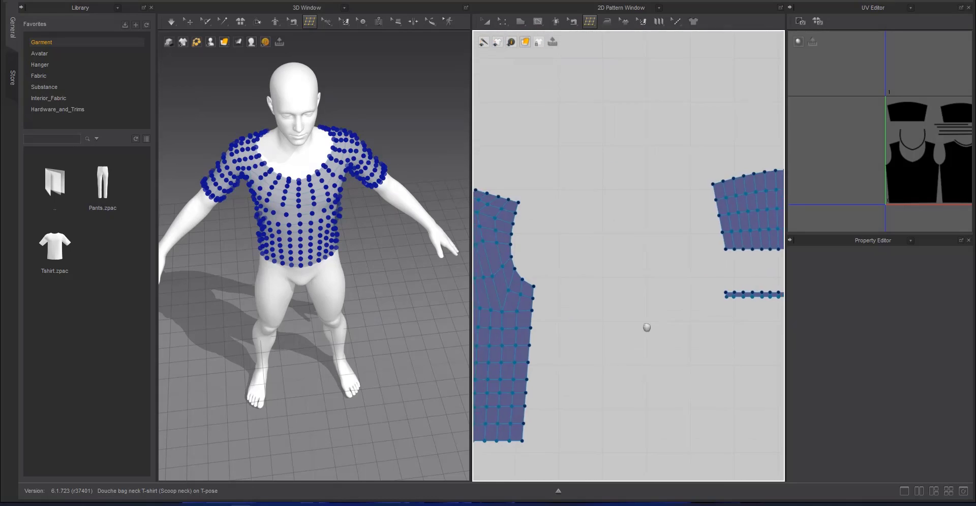
scroll(681, 304, "up", 6)
middle_click_drag(667, 270, 653, 247)
left_click(631, 254)
left_click(684, 254)
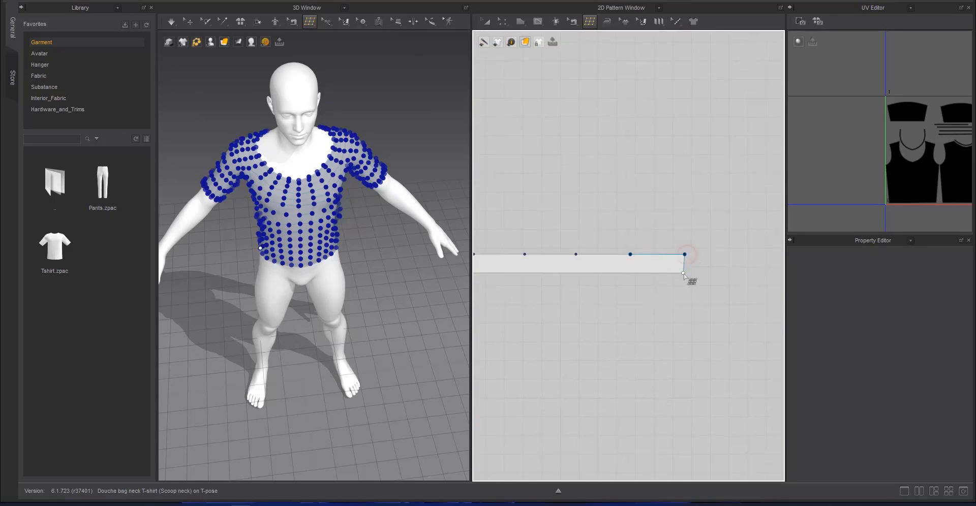
left_click(683, 273)
left_click(627, 273)
left_click(631, 254)
left_click(630, 255)
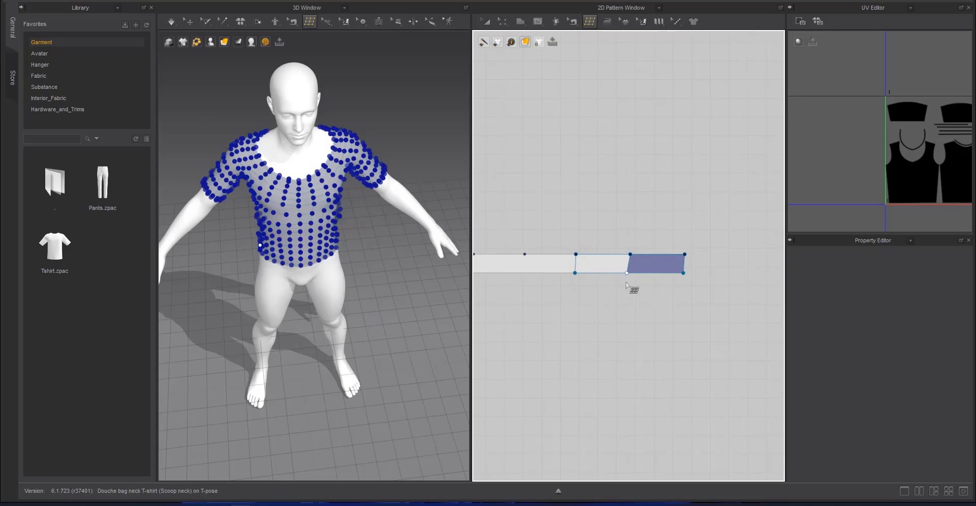
left_click(626, 273)
left_click(574, 274)
left_click(524, 273)
left_click(524, 254)
left_click(576, 255)
Extend the back hem strip's mesh with two more quads toward the left
middle_click_drag(543, 260, 659, 248)
left_click(638, 261)
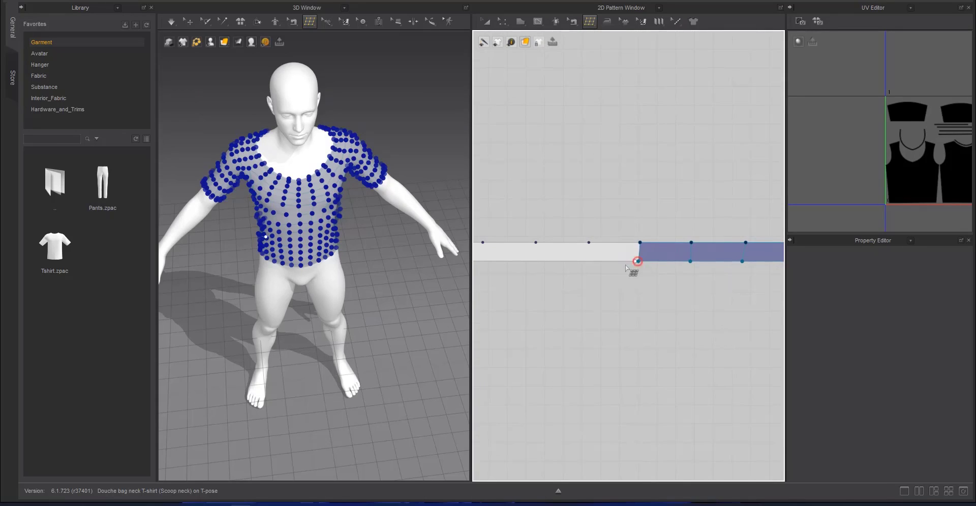
left_click(585, 273)
left_click(637, 261)
left_click(584, 270)
left_click(590, 243)
left_click(639, 243)
middle_click_drag(581, 246, 683, 259)
left_click(599, 241)
left_click(652, 241)
left_click(631, 264)
left_click(632, 241)
left_click(684, 241)
Add three quads across the central part of the back hem strip
middle_click_drag(598, 260, 653, 268)
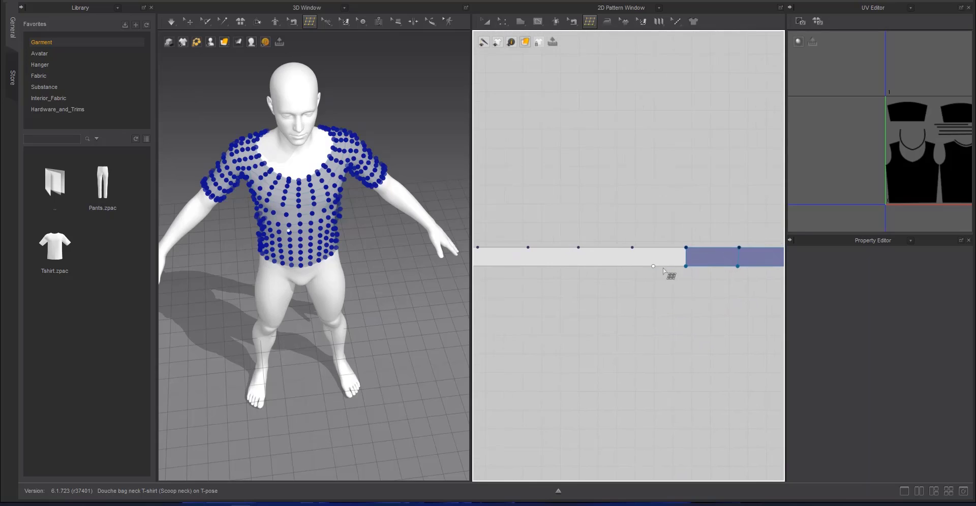
left_click(627, 265)
left_click(632, 247)
left_click(685, 247)
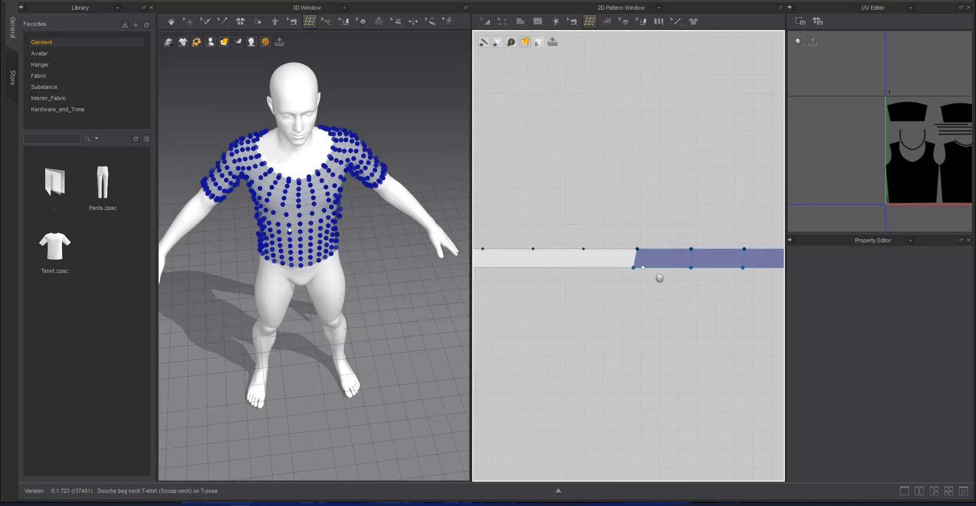
mouse_move(592, 270)
middle_mouse_down()
mouse_move(651, 283)
mouse_move(698, 268)
middle_mouse_up()
left_click(636, 280)
left_click(636, 262)
left_click(690, 262)
left_click(699, 285)
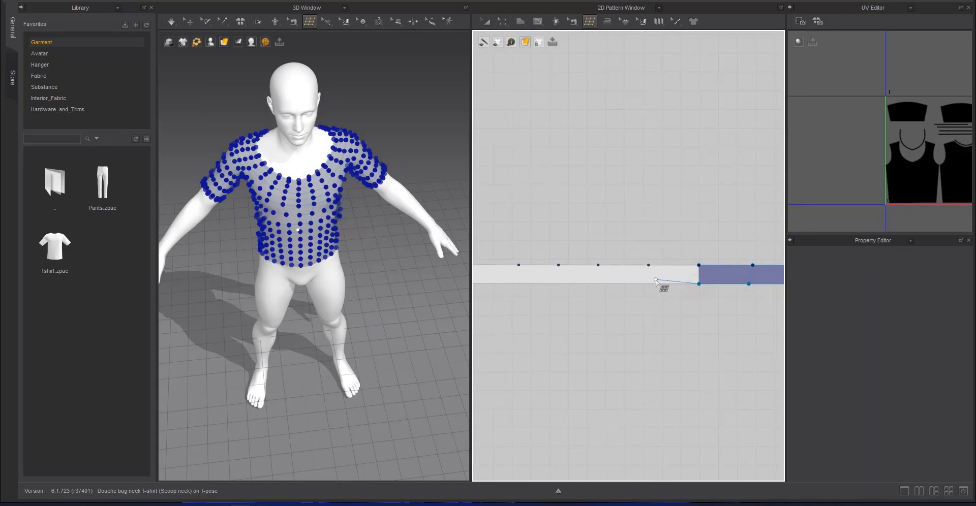
left_click(647, 286)
left_click(649, 267)
left_click(700, 266)
Continue the back hem strip's mesh past its centre with three quads matched to the upper-edge points
middle_click_drag(648, 284, 693, 292)
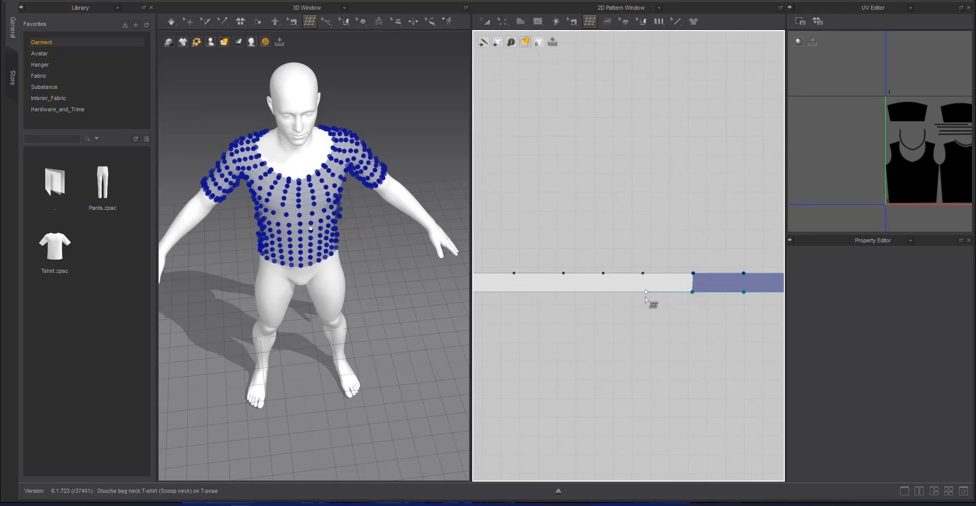
left_click(641, 291)
left_click(643, 274)
middle_click_drag(666, 285, 750, 301)
left_click(727, 307)
left_click(686, 307)
left_click(686, 288)
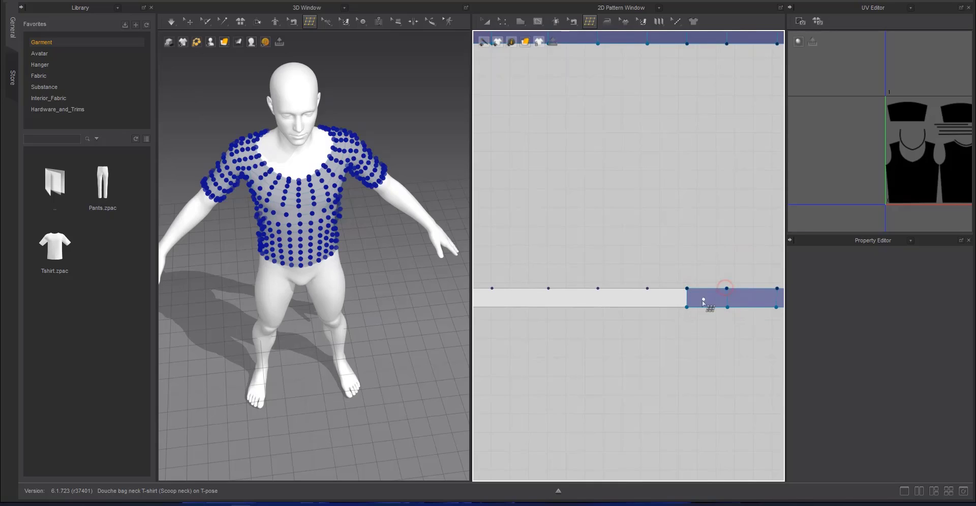
left_click(686, 307)
left_click(646, 307)
left_click(647, 288)
left_click(687, 288)
Extend the back hem strip's mesh leftward with two more quads matched to the upper-edge points
left_click(647, 308)
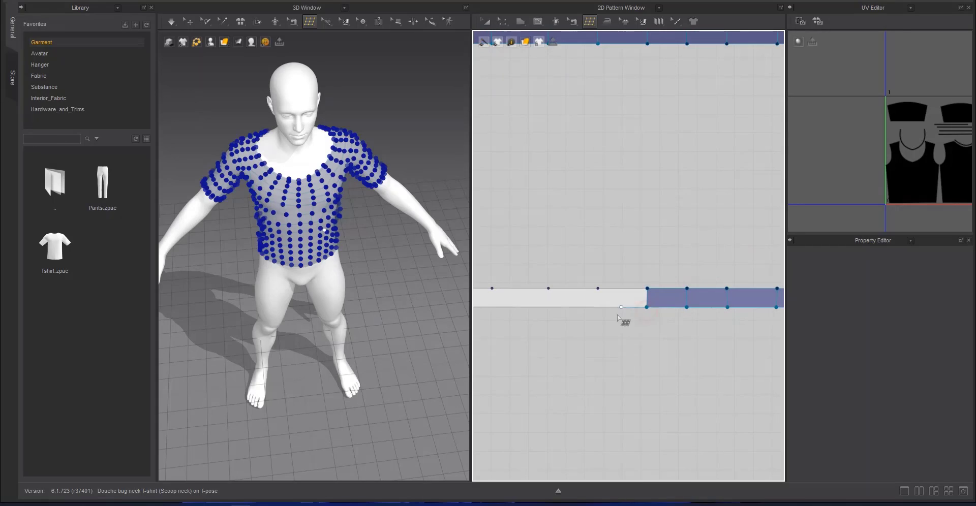
key("Escape")
left_click(646, 308)
left_click(597, 309)
left_click(597, 289)
left_click(647, 289)
Finish the back hem strip's mesh with the last three quads up to its left end
middle_click_drag(611, 298, 745, 319)
left_click(681, 327)
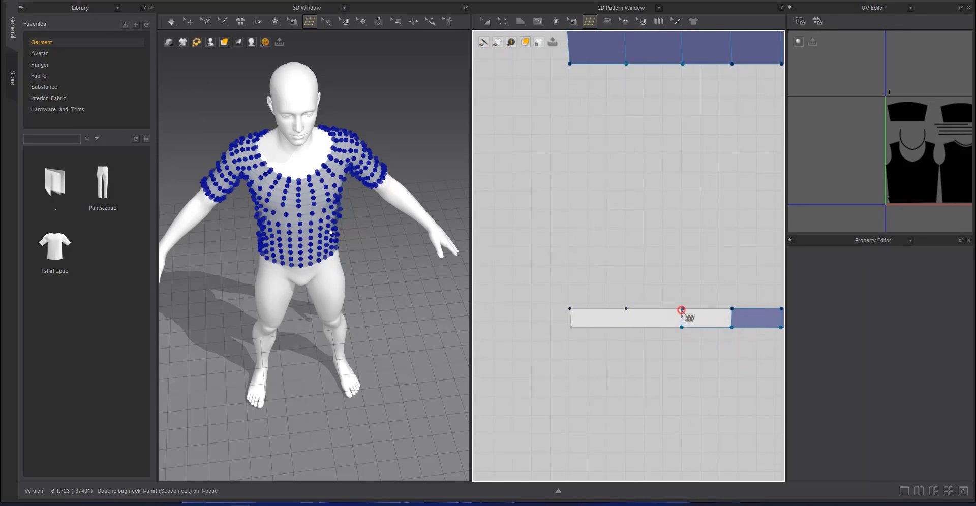
left_click(682, 308)
left_click(626, 309)
left_click(682, 309)
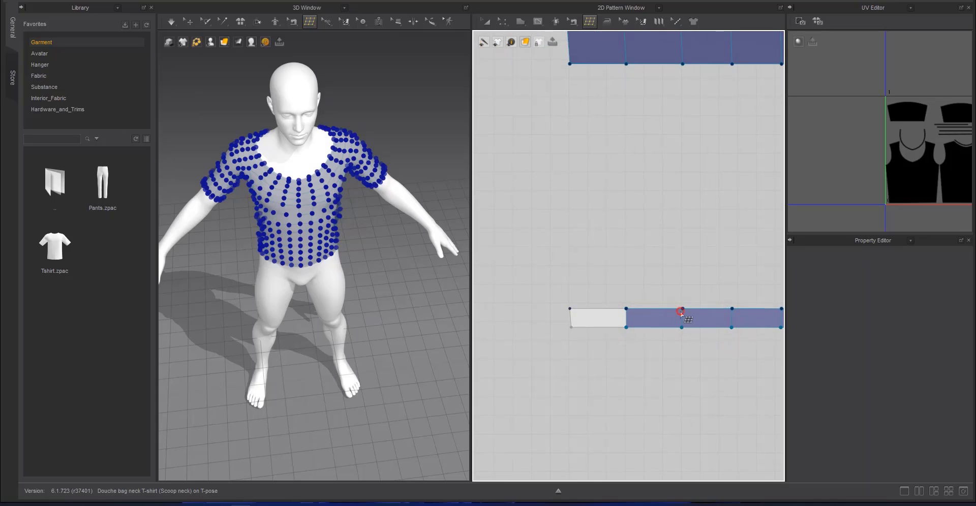
left_click(625, 329)
left_click(570, 328)
left_click(569, 308)
left_click(627, 308)
Draw the first three quads on the front piece's hem strip from its right end, following the upper-edge points
scroll(648, 323, "down", 5)
middle_click_drag(769, 318, 625, 329)
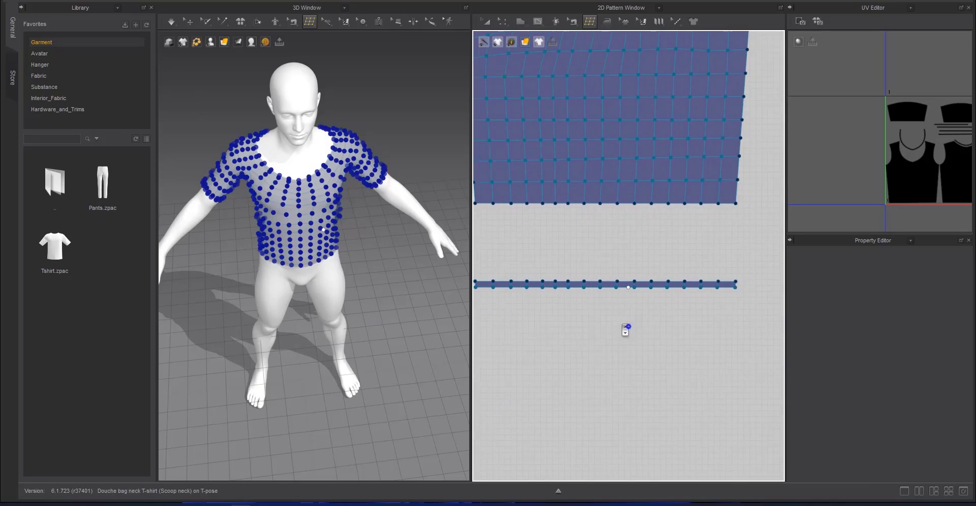
scroll(625, 329, "down", 3)
middle_click_drag(688, 277, 693, 348)
scroll(712, 345, "down", 3)
scroll(638, 301, "up", 8)
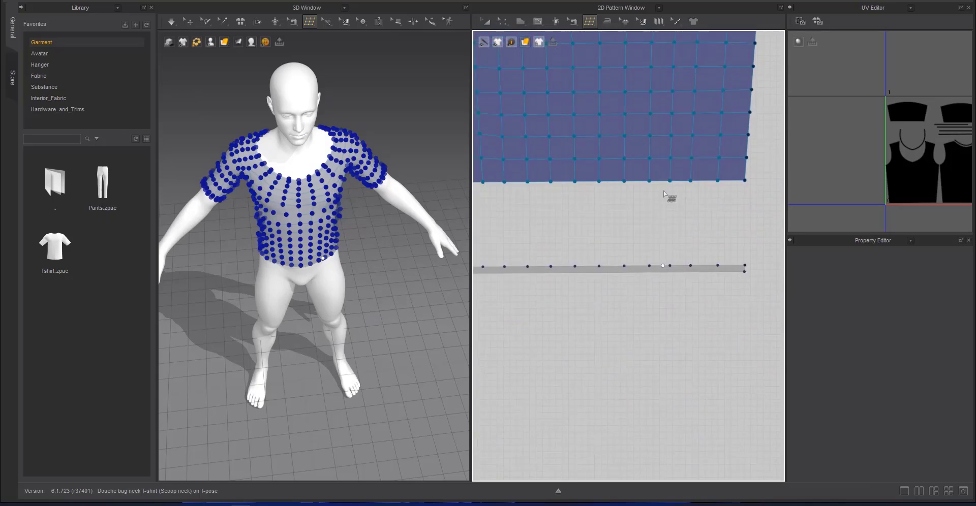
left_click(624, 234)
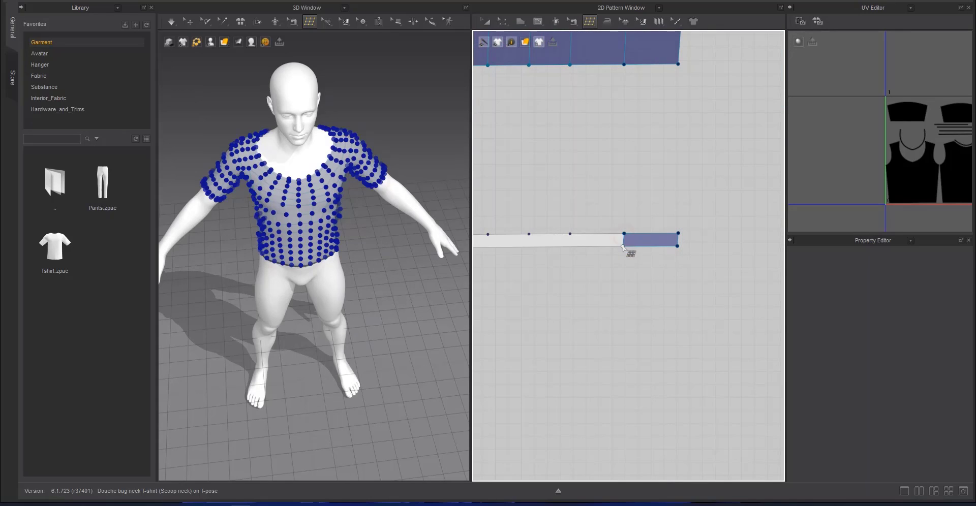
left_click(623, 248)
left_click(570, 253)
left_click(569, 234)
left_click(624, 233)
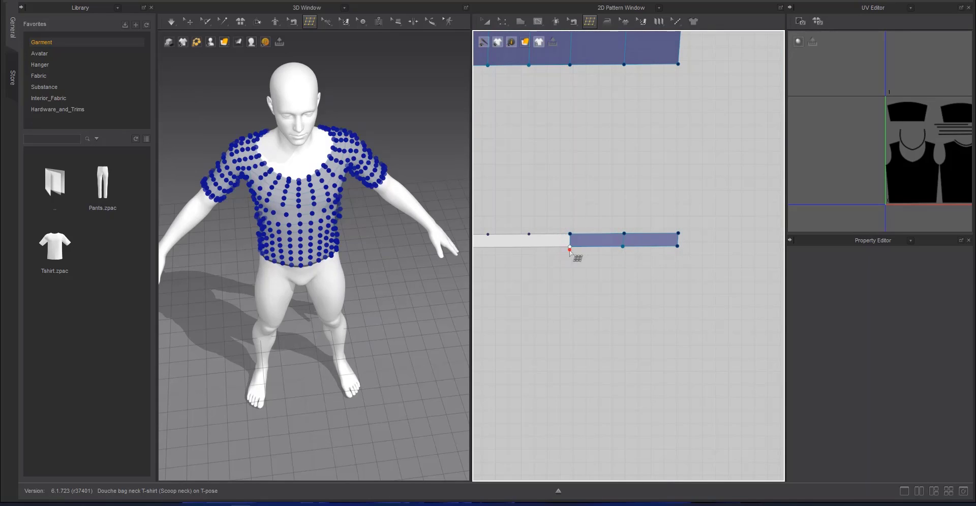
left_click(528, 234)
left_click(570, 234)
Extend the front hem strip's mesh toward the centre with a fourth and fifth quad
middle_click_drag(578, 259, 725, 276)
left_click(676, 267)
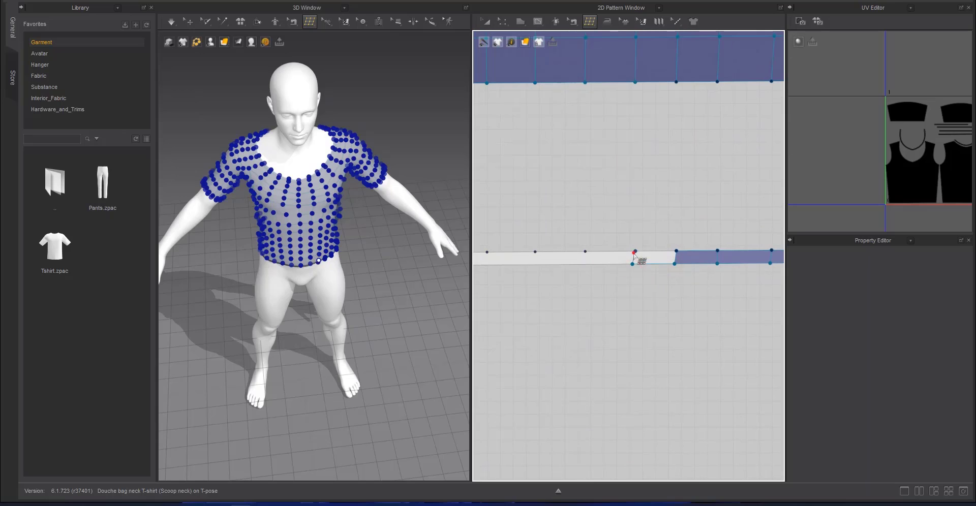
left_click(637, 252)
left_click(634, 264)
left_click(675, 264)
scroll(645, 278, "down", 4)
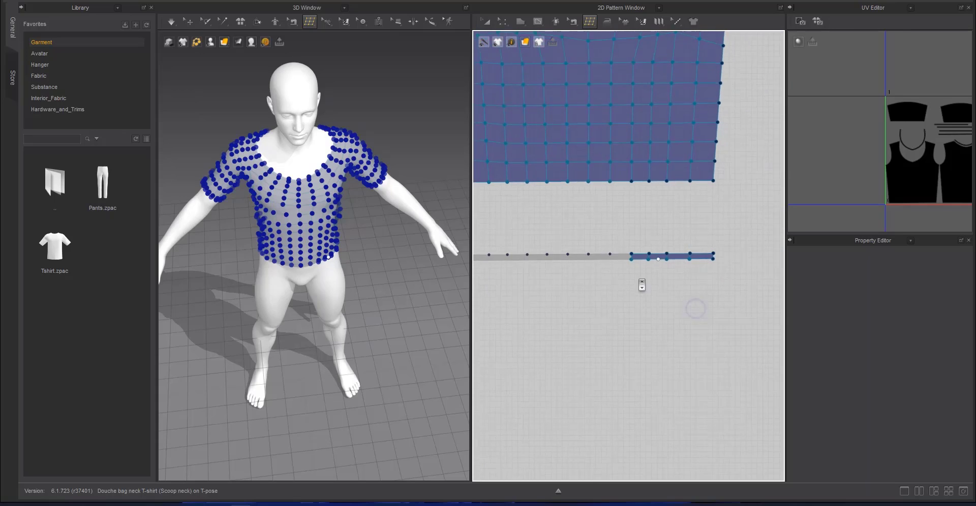
left_click(631, 255)
left_click(626, 269)
left_click(610, 253)
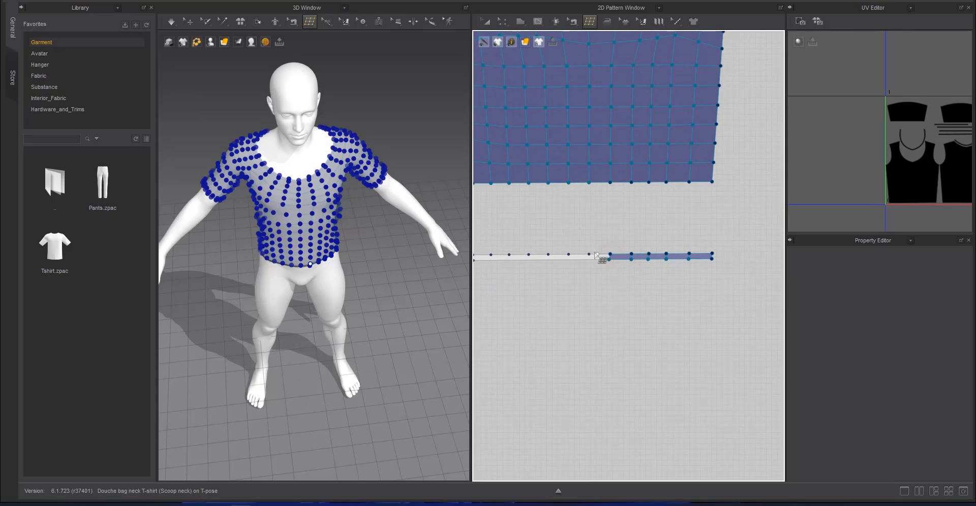
Add two quads across the central part of the front hem strip
left_click(589, 254)
left_click(588, 260)
left_click(608, 267)
left_click(570, 262)
left_click(586, 269)
scroll(586, 273, "up", 3)
Continue the front hem strip's mesh past its centre with two quads matched to the upper-edge points
middle_click_drag(585, 294, 710, 311)
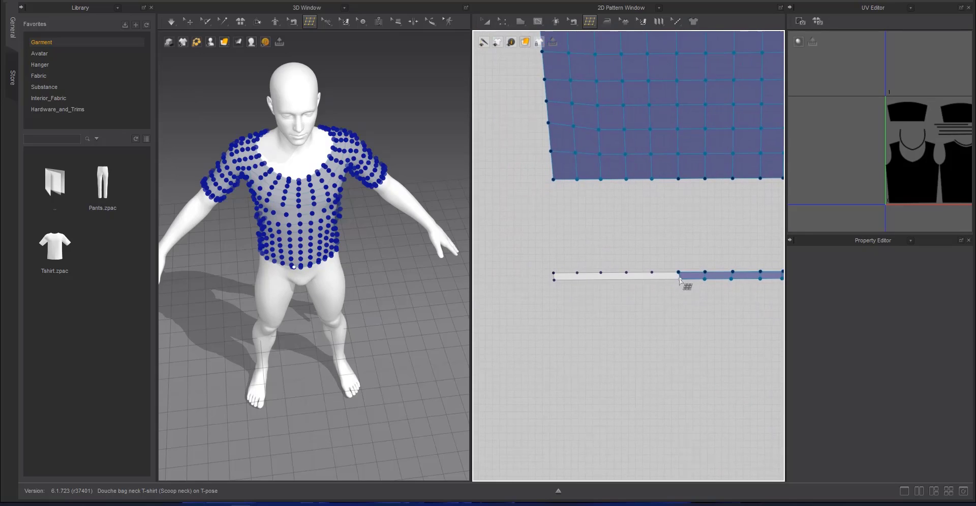
left_click(679, 273)
left_click(653, 274)
left_click(651, 286)
left_click(679, 286)
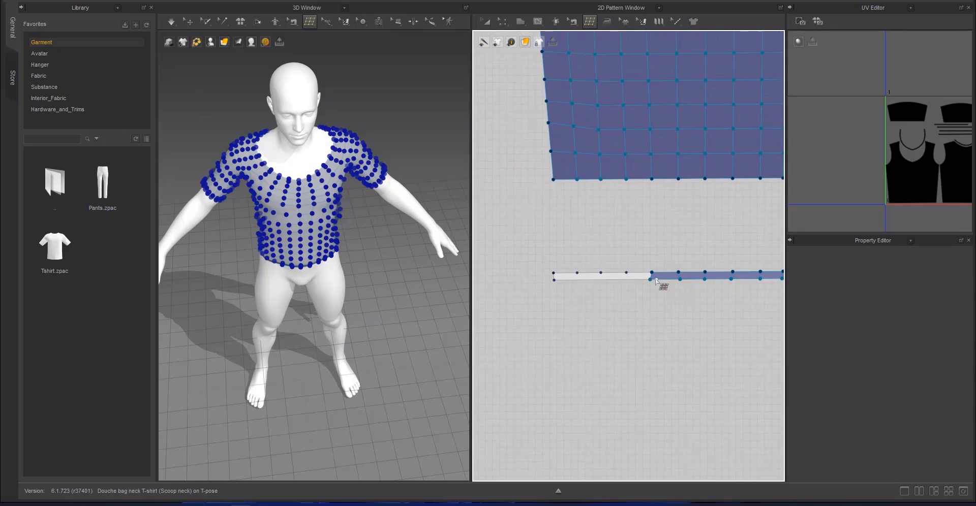
left_click(626, 274)
left_click(625, 283)
left_click(649, 286)
Complete the front hem strip's mesh with the final three quads up to its left end
left_click(602, 272)
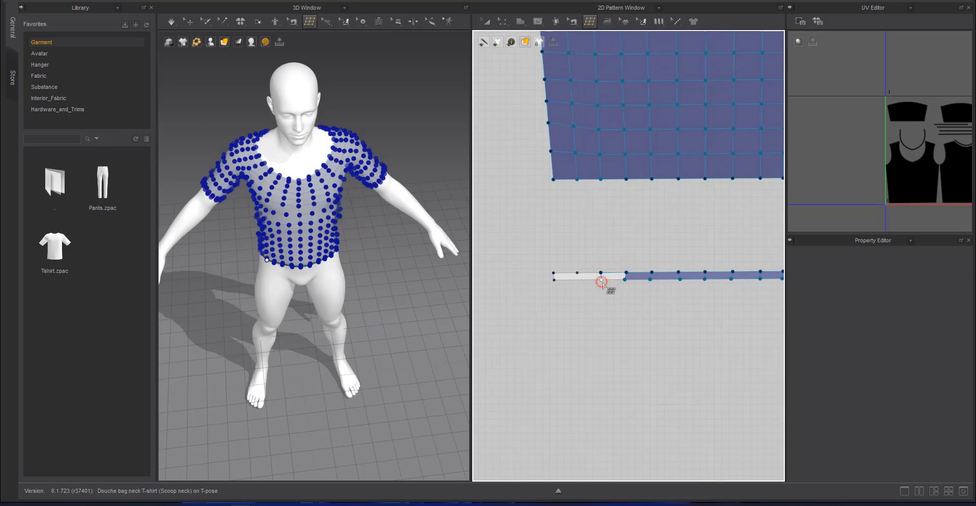
left_click(602, 280)
left_click(577, 273)
left_click(578, 280)
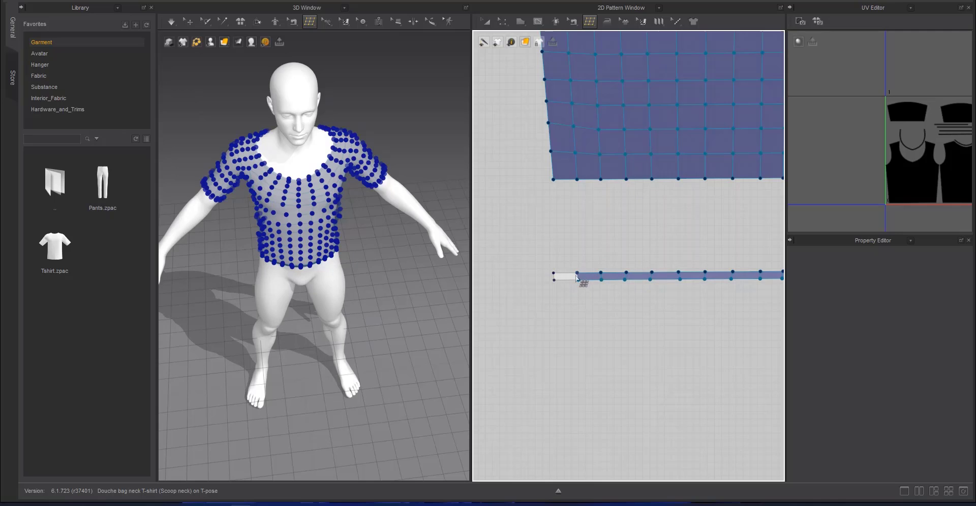
left_click(553, 274)
left_click(554, 280)
left_click(577, 280)
Examine the quad meshes on the front, back, sleeve, neckband, cuff and hem pieces for completeness
scroll(632, 338, "down", 6)
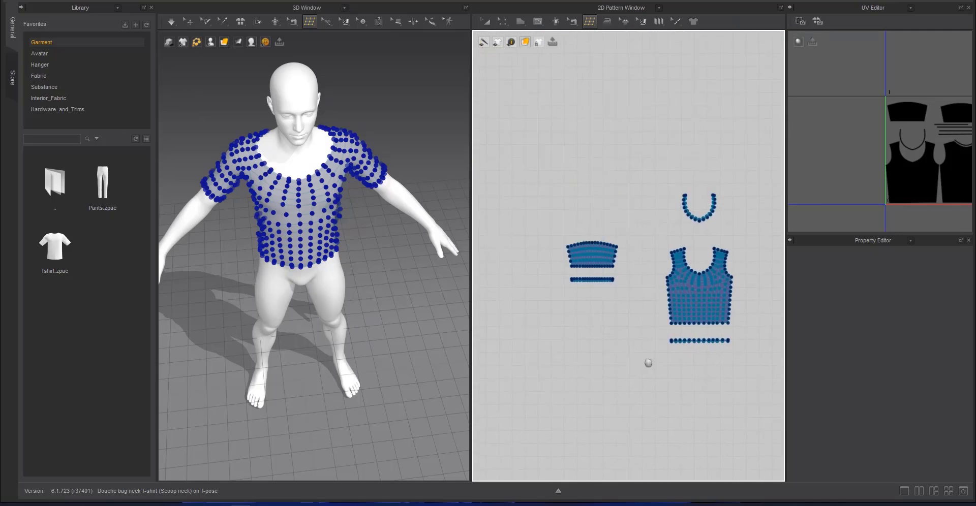
scroll(651, 364, "up", 4)
scroll(653, 365, "down", 3)
middle_click_drag(647, 362, 518, 281)
middle_click_drag(711, 307, 584, 255)
scroll(584, 255, "down", 4)
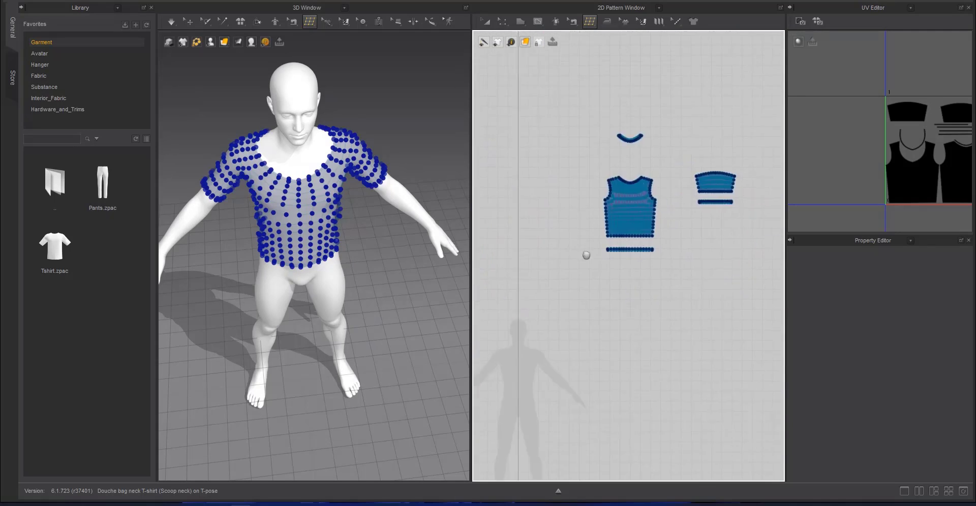
scroll(635, 256, "up", 7)
middle_click_drag(656, 287, 657, 397)
middle_click_drag(733, 190, 730, 257)
middle_click_drag(773, 215, 630, 273)
middle_click_drag(545, 212, 756, 189)
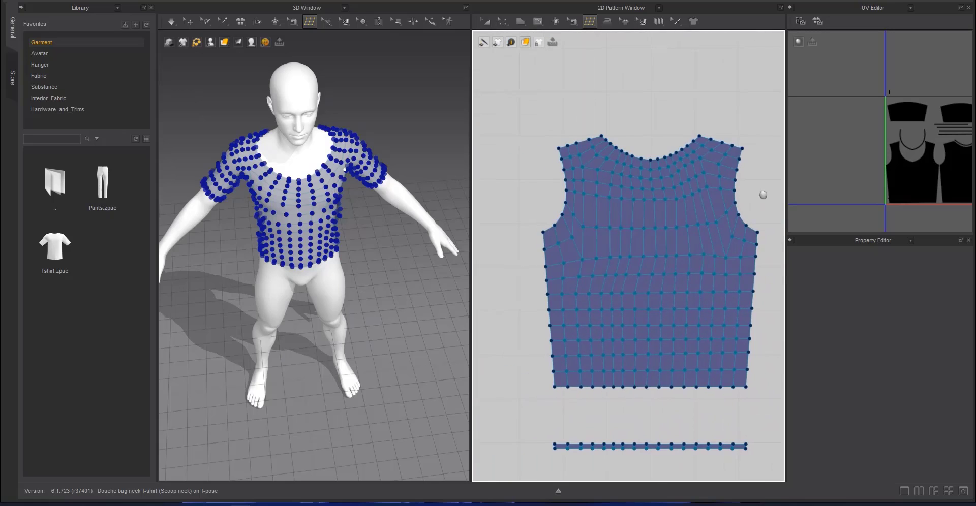
scroll(566, 210, "down", 5)
middle_click_drag(567, 213, 629, 211)
Leave retopology editing and select all the top's pattern pieces, including the sleeves, neckbands, cuffs and hem strips
left_click(487, 22)
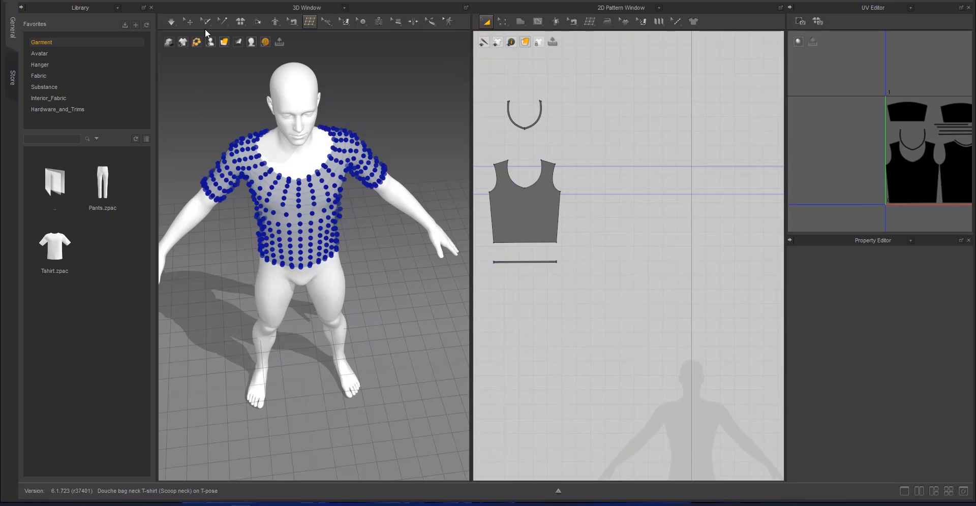
left_click(188, 22)
scroll(551, 188, "down", 5)
scroll(553, 190, "up", 1)
left_click_drag(748, 129, 511, 273)
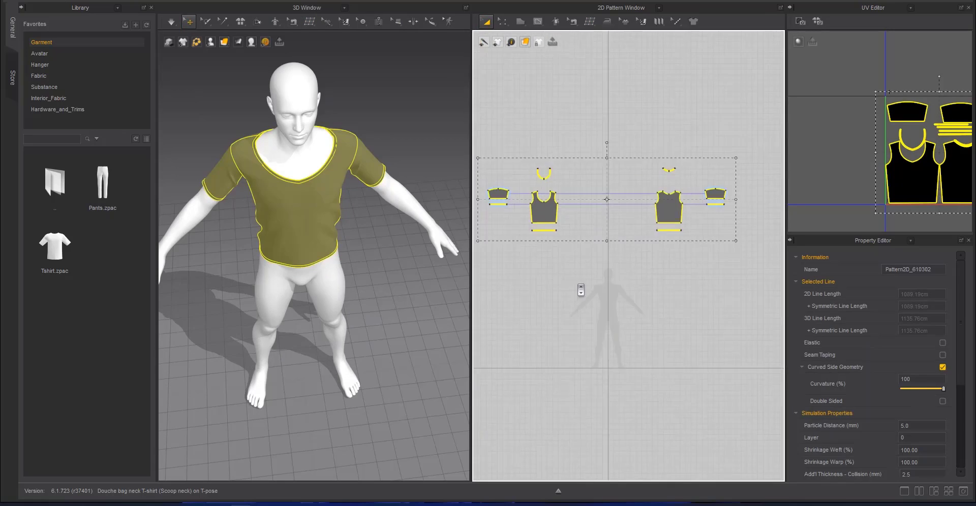
scroll(580, 284, "down", 3)
Export the selected garment as an OBJ into the Male folder, with a file name beginning "H poly R"
left_click(21, 8)
mouse_move(85, 97)
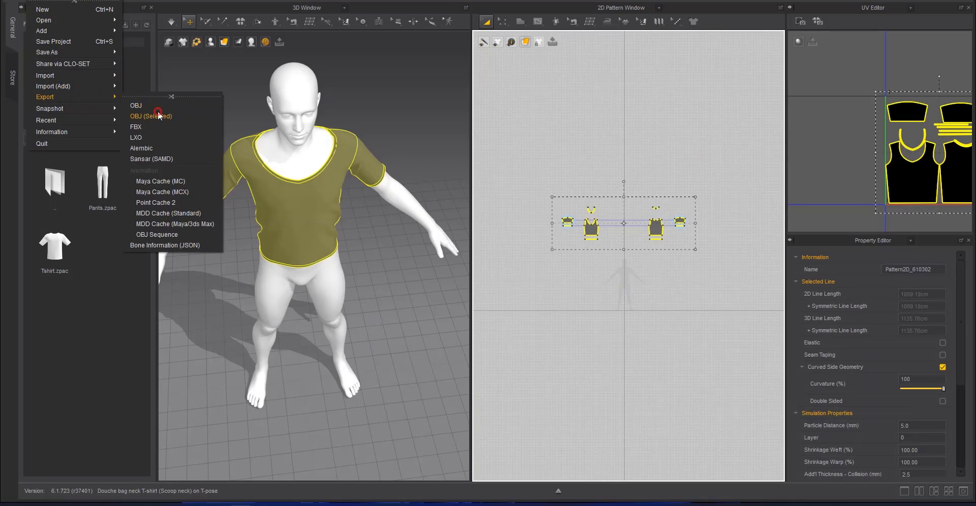
left_click(183, 113)
left_click(239, 89)
double_click(213, 170)
left_click(194, 280)
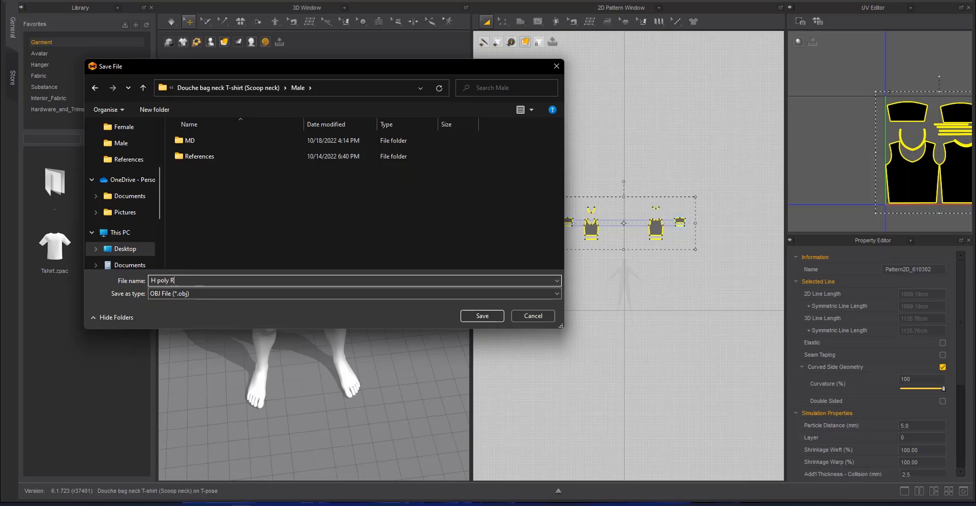
key("Return")
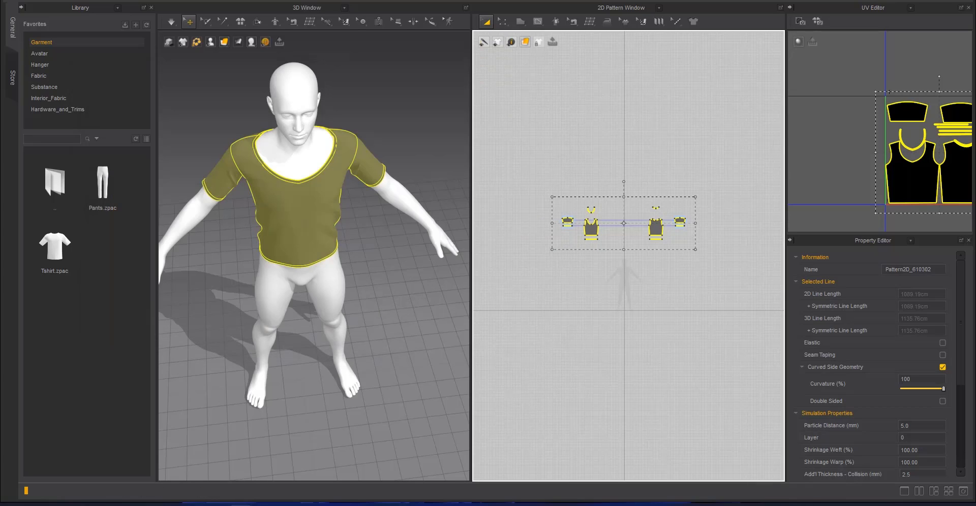
left_click(495, 371)
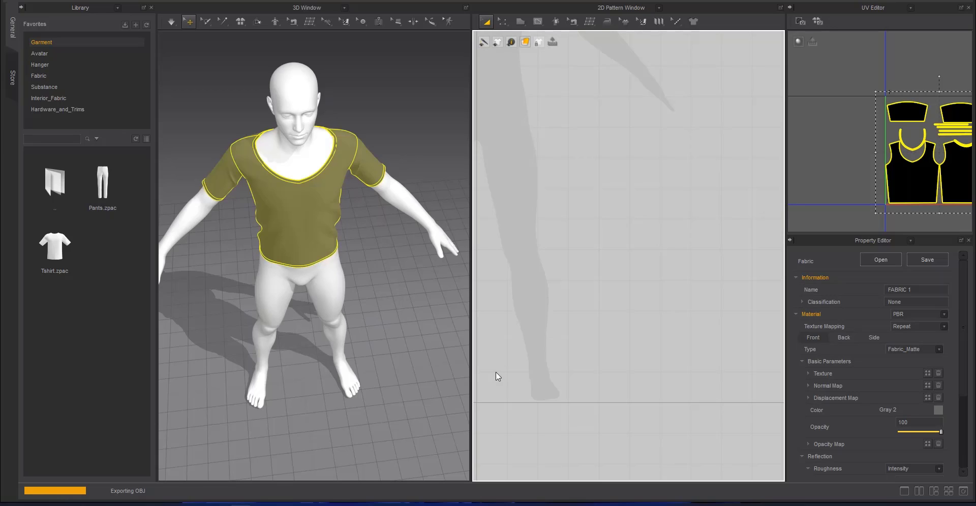
scroll(559, 220, "down", 6)
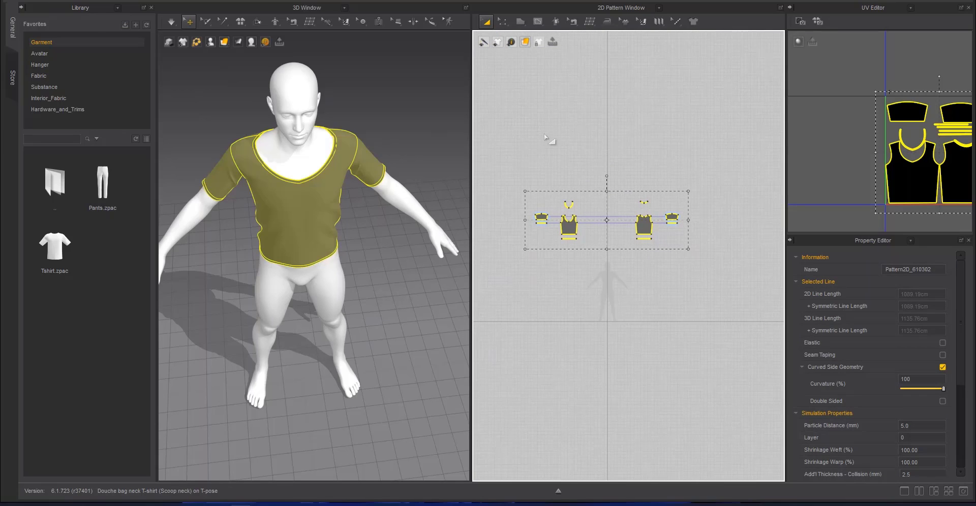
Save the project
left_click(33, 1)
left_click(47, 39)
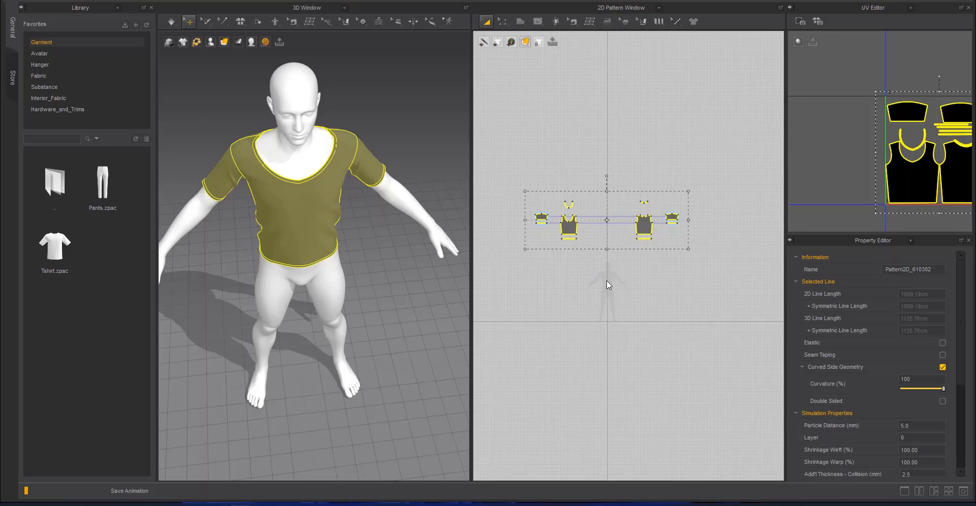
scroll(610, 272, "up", 6)
middle_click_drag(613, 259, 640, 270)
scroll(640, 270, "down", 1)
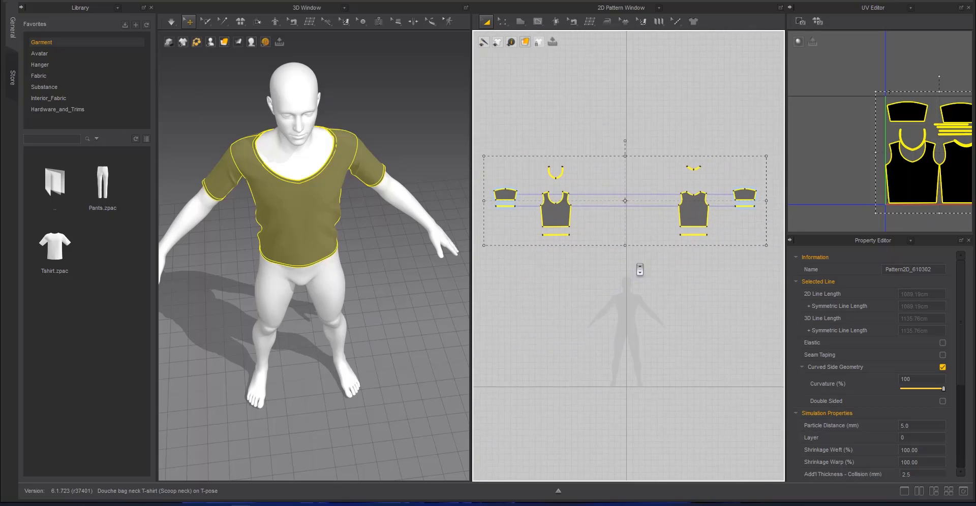
Remesh all the retopology meshes as duplicate pattern pieces
key("space")
scroll(610, 238, "up", 3)
right_click(603, 183)
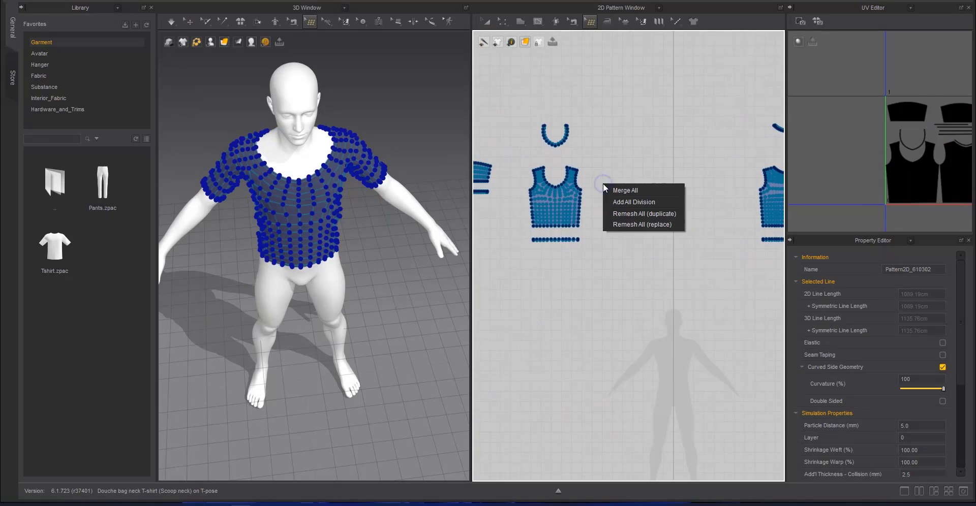
left_click(619, 213)
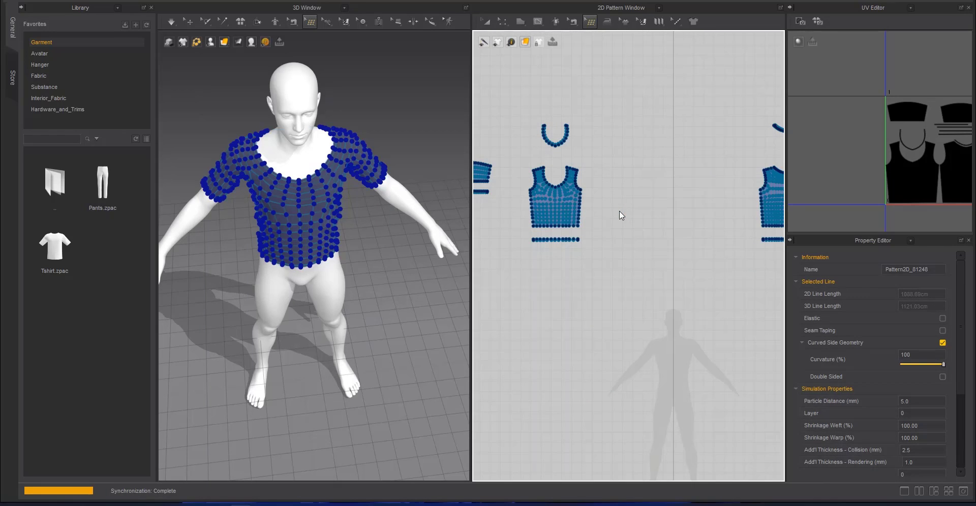
Reset all patterns to their 2D arrangement and move the remeshed duplicates above the original pieces
left_click(241, 21)
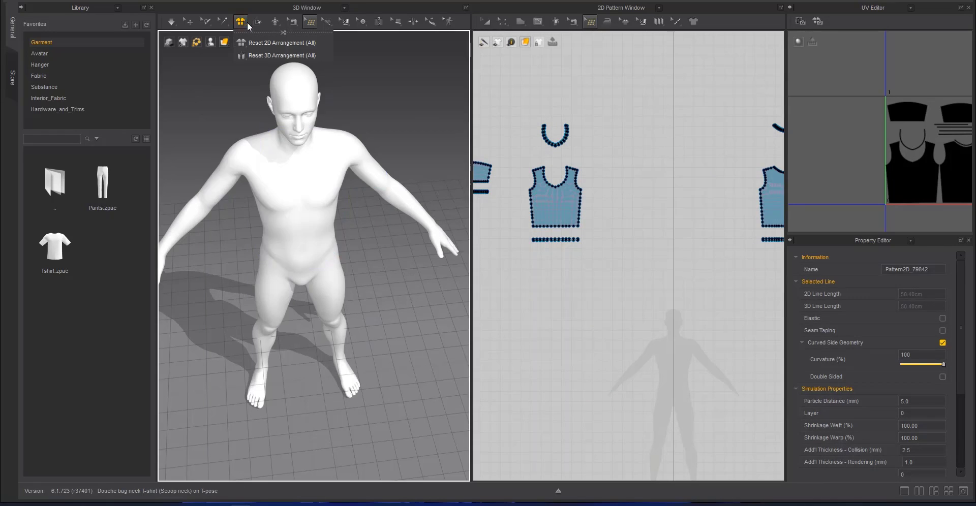
left_click(486, 21)
left_click_drag(567, 211, 566, 43, "shift")
scroll(338, 114, "down", 5)
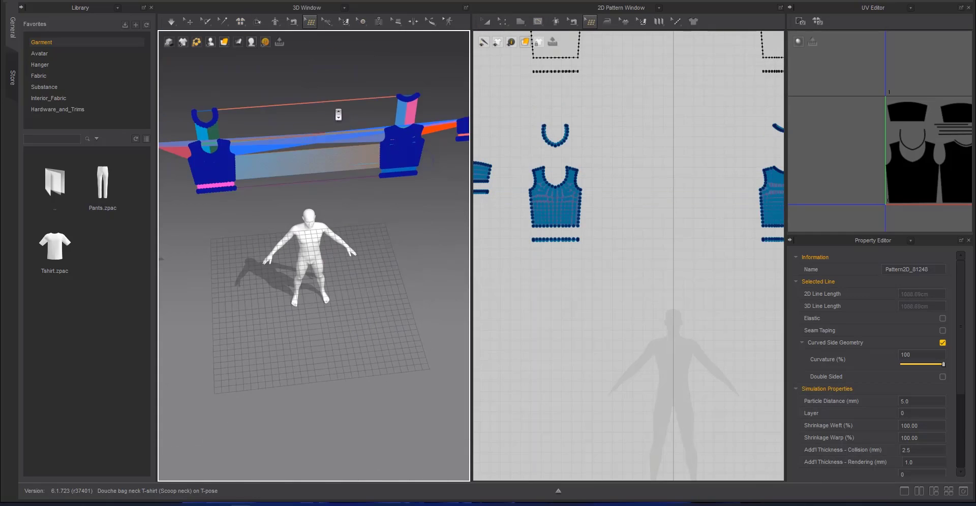
right_click_drag(337, 113, 315, 89)
scroll(634, 221, "down", 2)
Delete all the sewing between the original pattern pieces
left_click(572, 22)
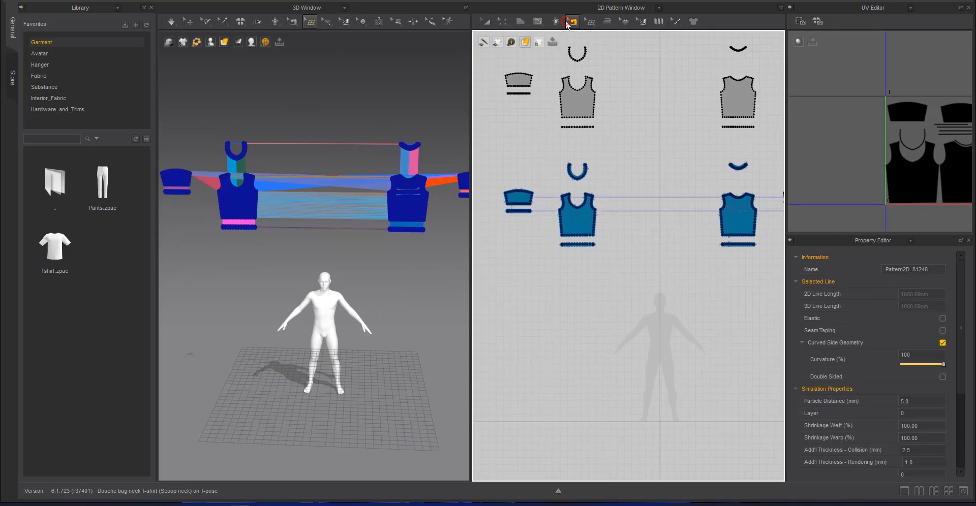
scroll(555, 186, "down", 3)
left_click_drag(519, 163, 780, 291)
key("Delete")
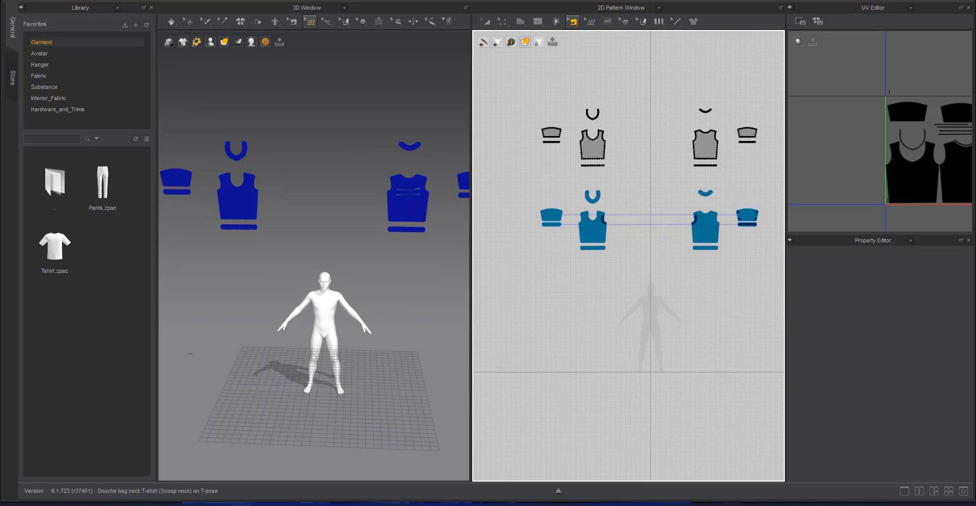
Start an OBJ export of the remeshed duplicate patterns and browse to the scoop neck T-shirt's Male folder on the Desktop
key("a")
left_click_drag(752, 199, 757, 202)
left_click(51, 2)
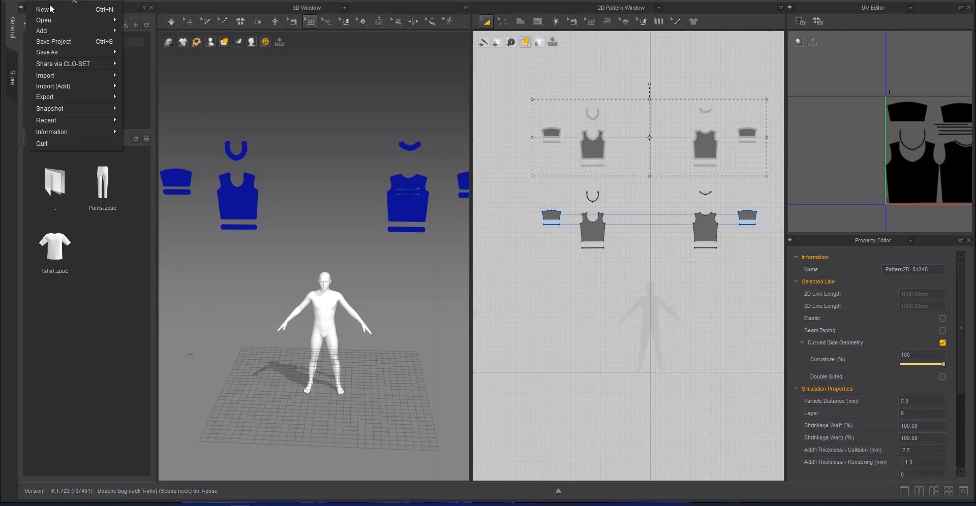
mouse_move(89, 96)
left_click(153, 116)
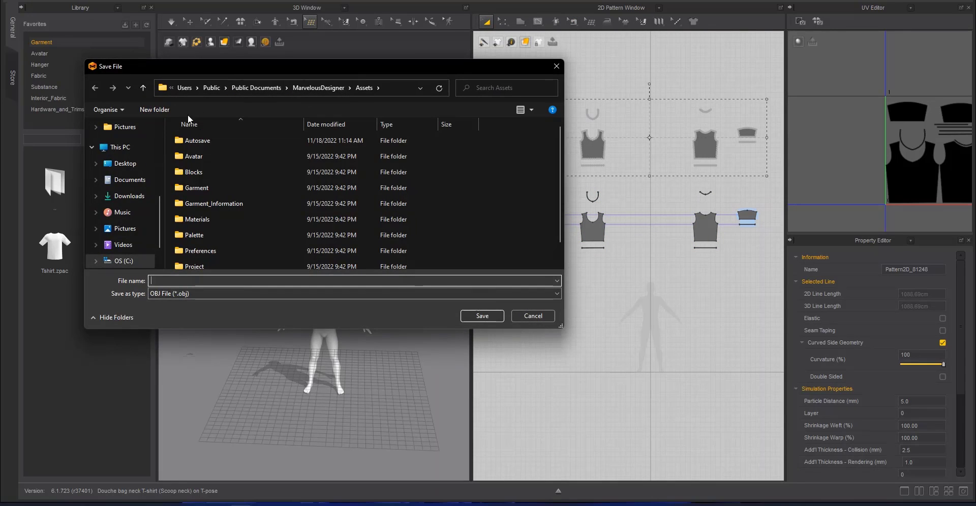
scroll(160, 153, "up", 1)
left_click(127, 147)
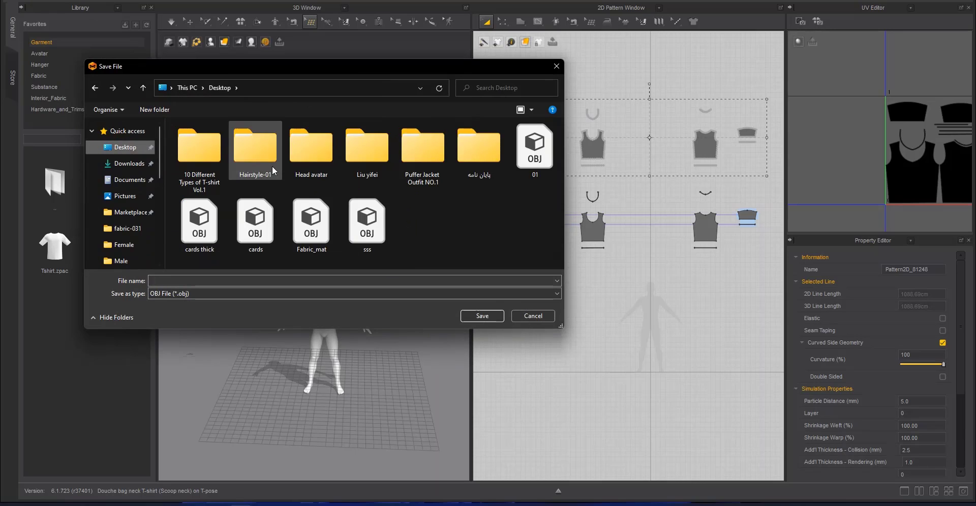
double_click(224, 160)
double_click(214, 199)
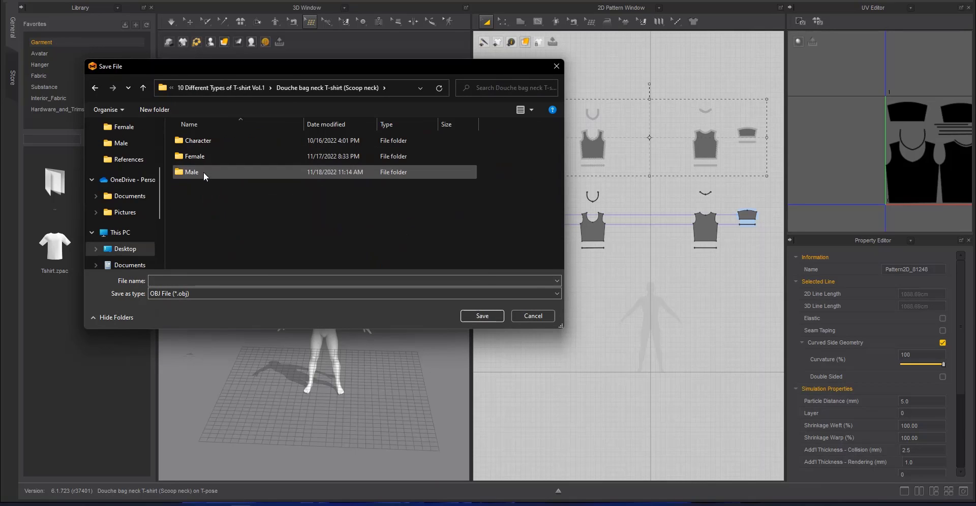
double_click(203, 172)
Name the export file Flat Topo and export it with the current OBJ options
left_click(202, 283)
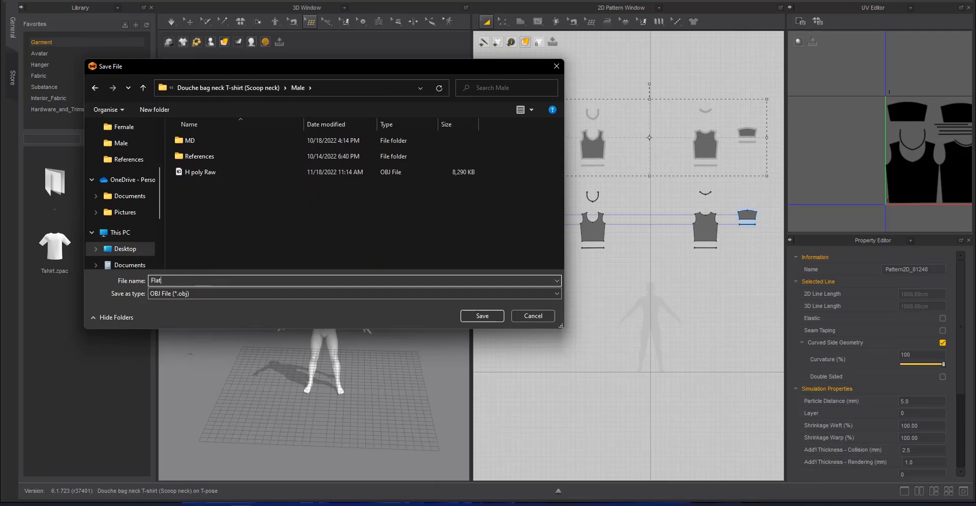
type("Flat Topo")
key("Return")
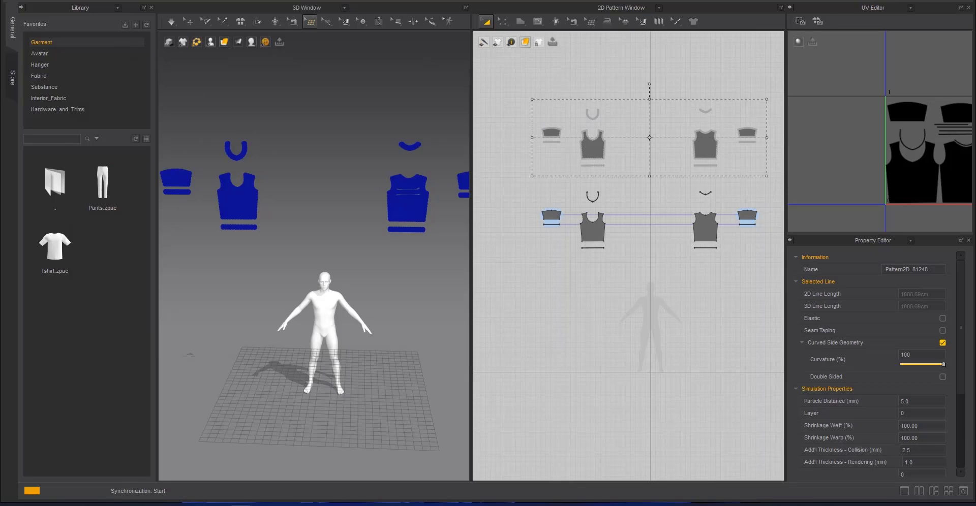
left_click(480, 377)
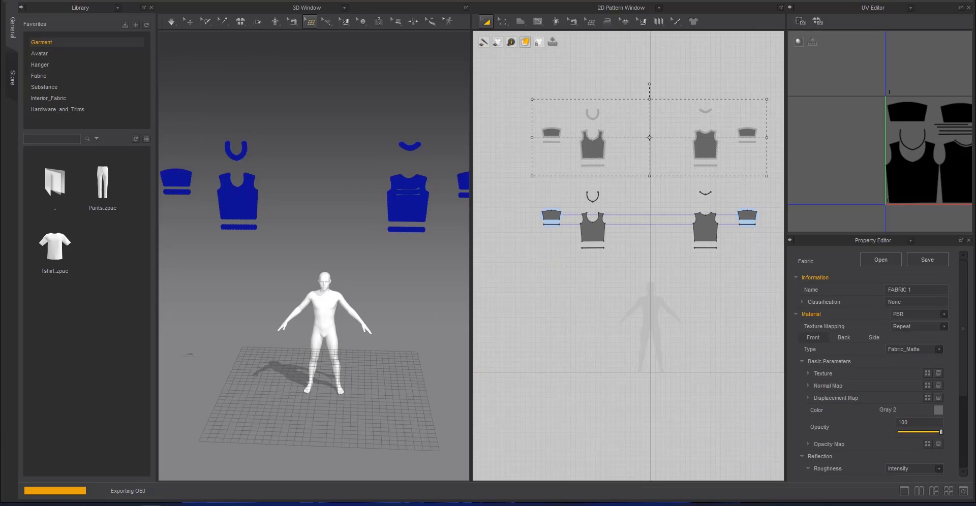
Select all the original pattern pieces and export them as the OBJ file Flat RAW in the same Male folder
left_click_drag(490, 280, 780, 183)
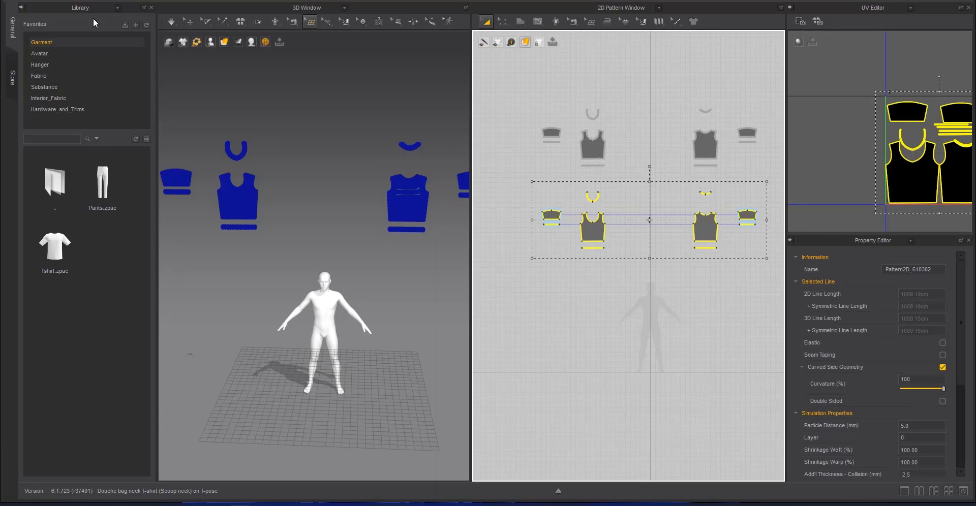
left_click(54, 0)
mouse_move(20, 2)
mouse_move(68, 99)
left_click(148, 110)
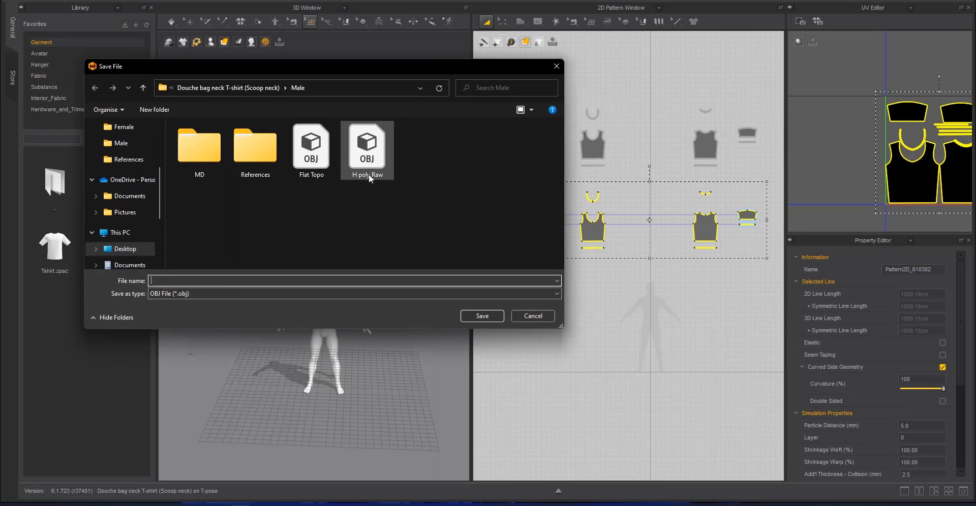
left_click(325, 153)
left_click(170, 282)
type("RAw")
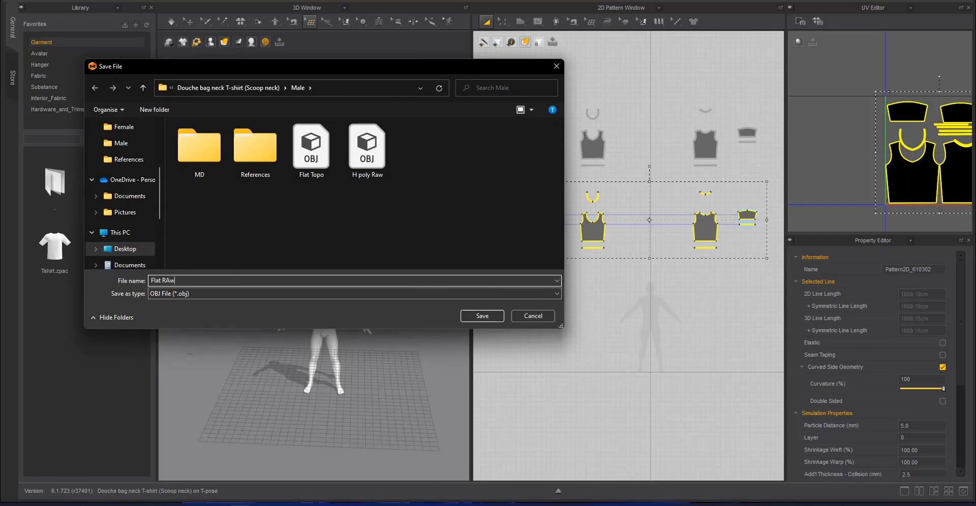
key("Return")
left_click(496, 375)
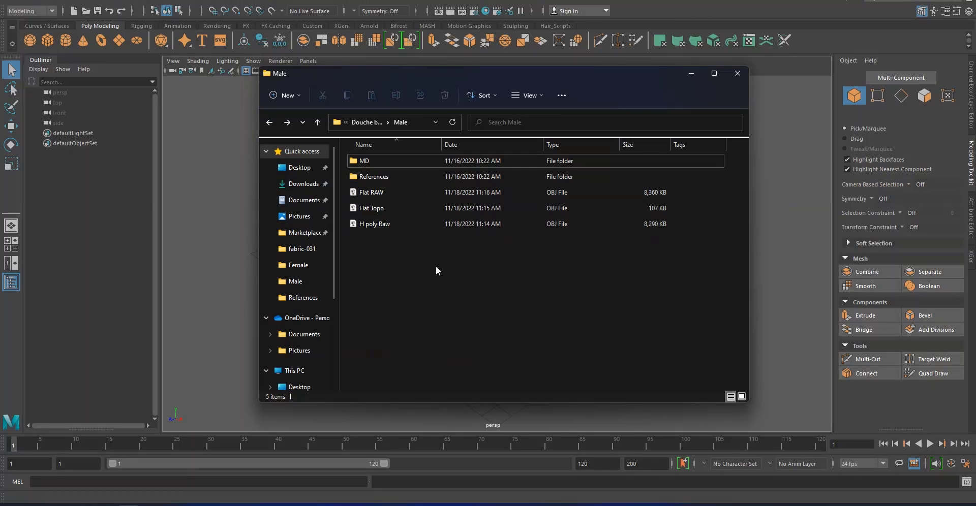
Switch to Maya, import the OBJ files Flat RAW, Flat Topo and H poly Raw, and hide the Flat_RAW mesh
left_click_drag(435, 268, 356, 188)
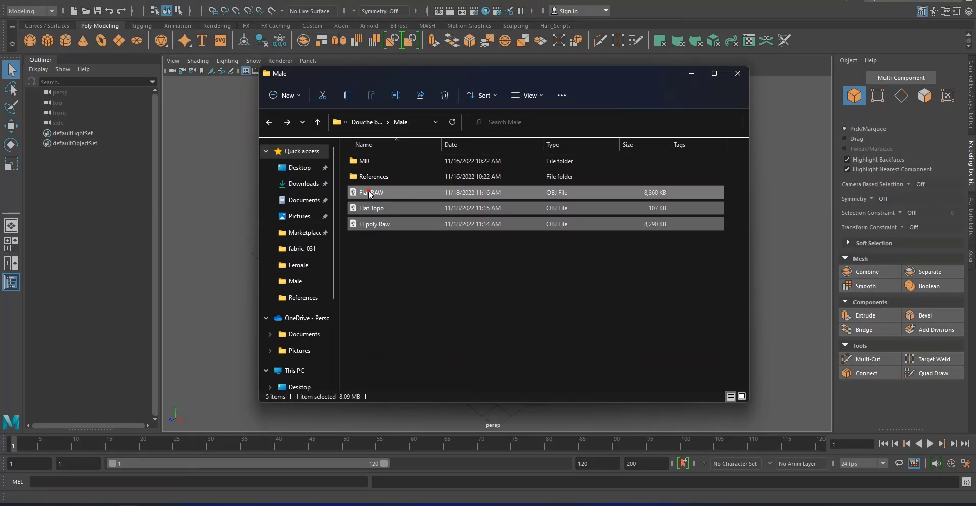
left_click(218, 229)
scroll(517, 238, "down", 10)
middle_click_drag(465, 239, 462, 396, "alt")
left_click_drag(463, 396, 520, 325, "alt")
left_click(519, 324)
middle_click_drag(416, 206, 422, 264, "alt")
scroll(422, 264, "down", 1)
left_click(376, 201)
key("ctrl+h")
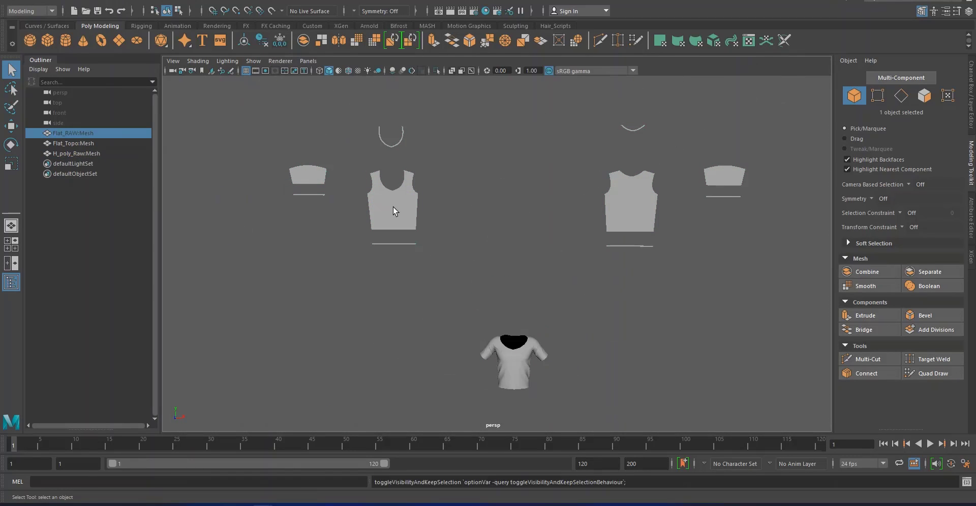
Examine the quad layout of the flat front, back and sleeve pieces of the Flat_Topo mesh using Quad Draw
left_click(395, 211)
left_click(944, 377)
middle_click_drag(692, 344, 616, 395, "alt")
scroll(616, 396, "up", 4)
middle_click_drag(596, 242, 501, 252, "alt")
scroll(501, 252, "up", 3)
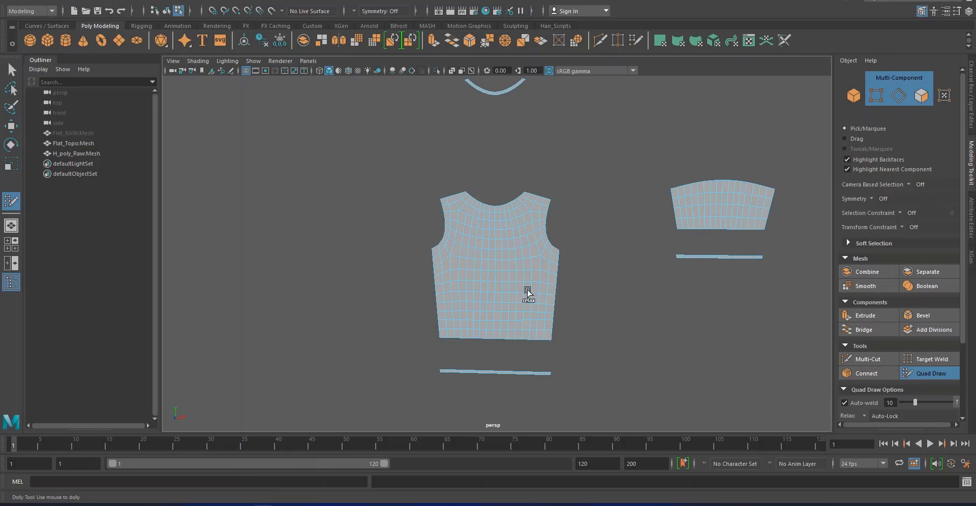
middle_click_drag(477, 322, 703, 276, "alt")
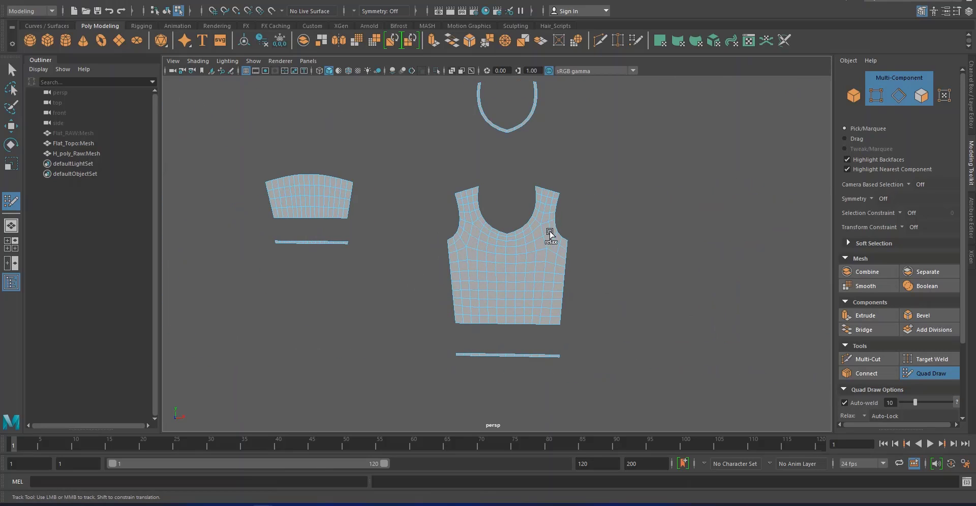
scroll(516, 254, "up", 6)
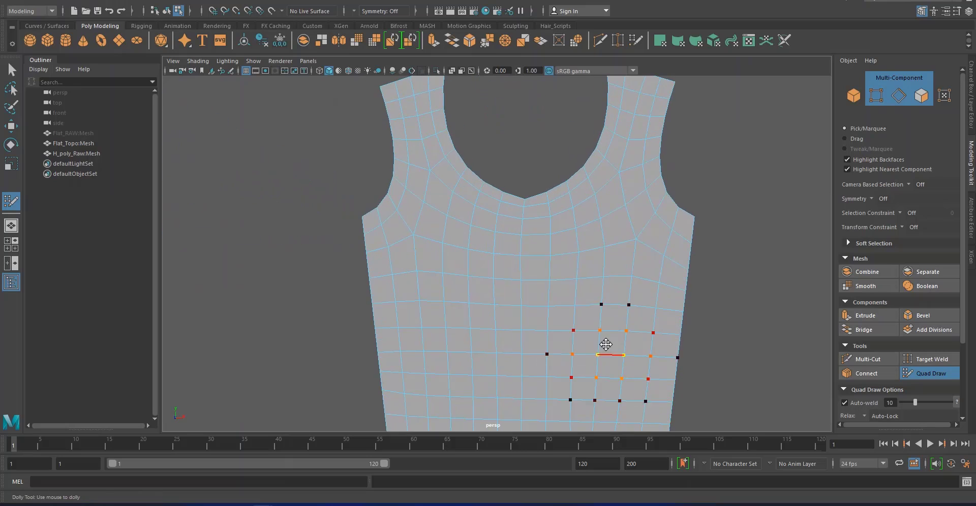
right_click_drag(523, 283, 307, 165, "alt")
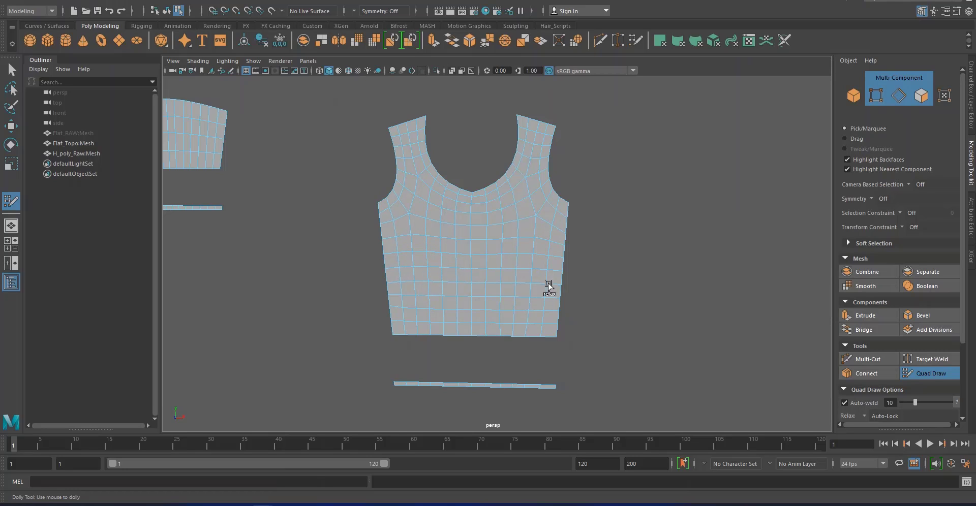
left_click(918, 372)
right_click_drag(478, 238, 521, 223)
left_click(614, 259)
right_click_drag(518, 284, 325, 216, "alt")
Unhide Flat_RAW, transfer all its UV and color sets to Flat_Topo in local space by closest point, and hide Flat_RAW again
left_click(90, 135)
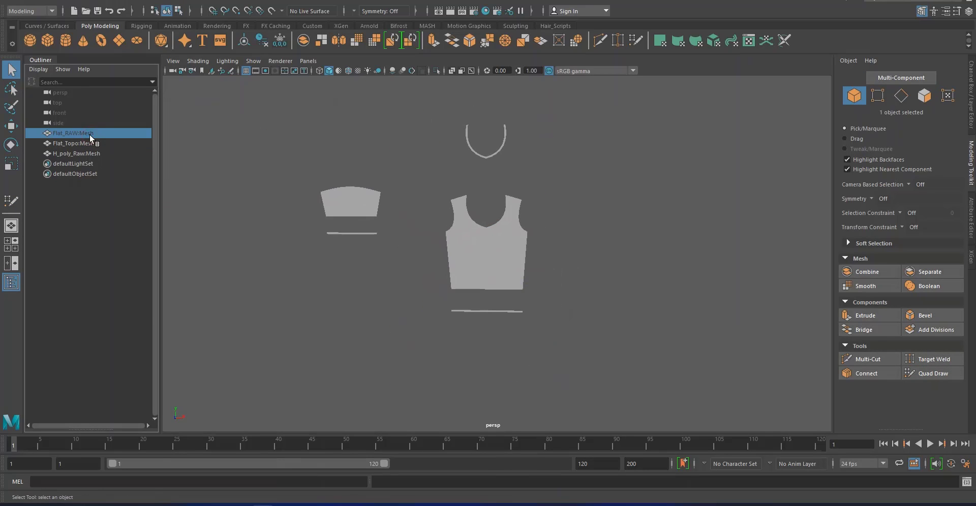
key("h")
left_click(90, 146, "shift")
left_click(166, 9)
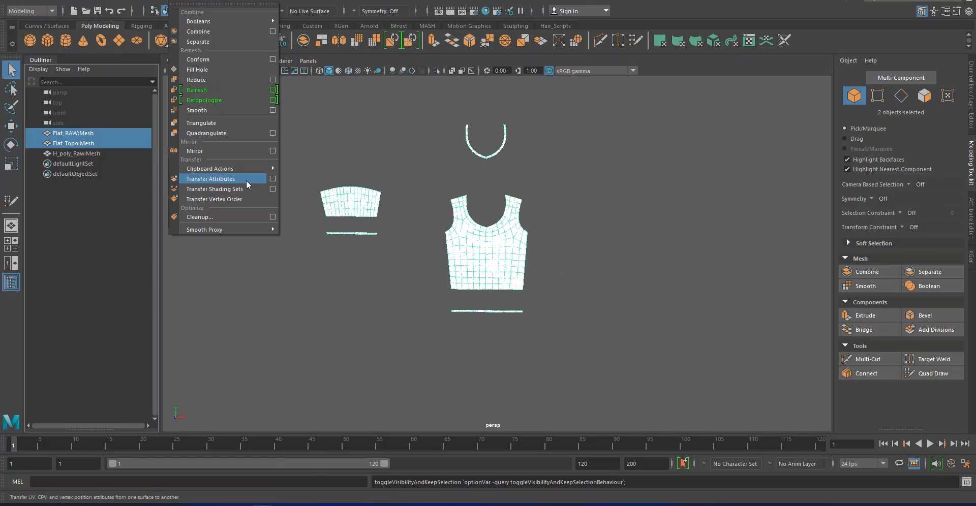
left_click(272, 179)
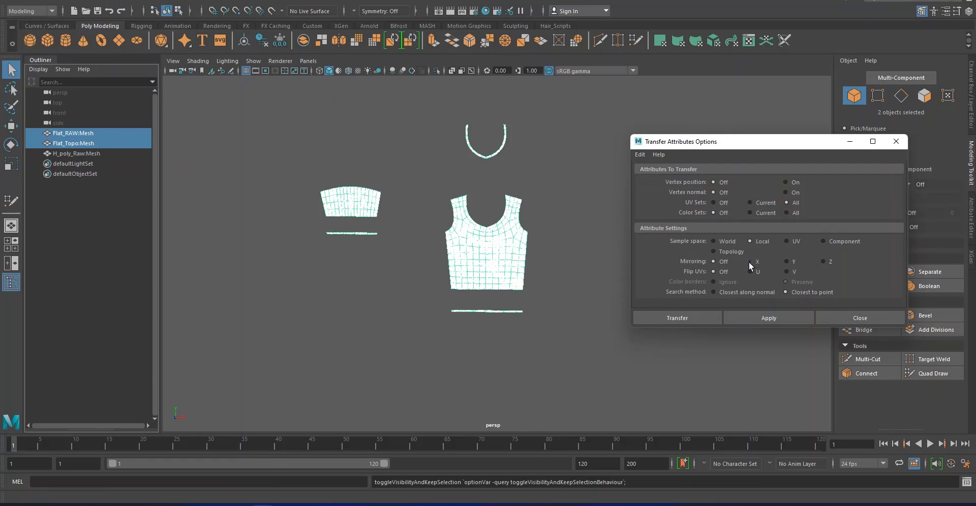
left_click(697, 316)
left_click(509, 262)
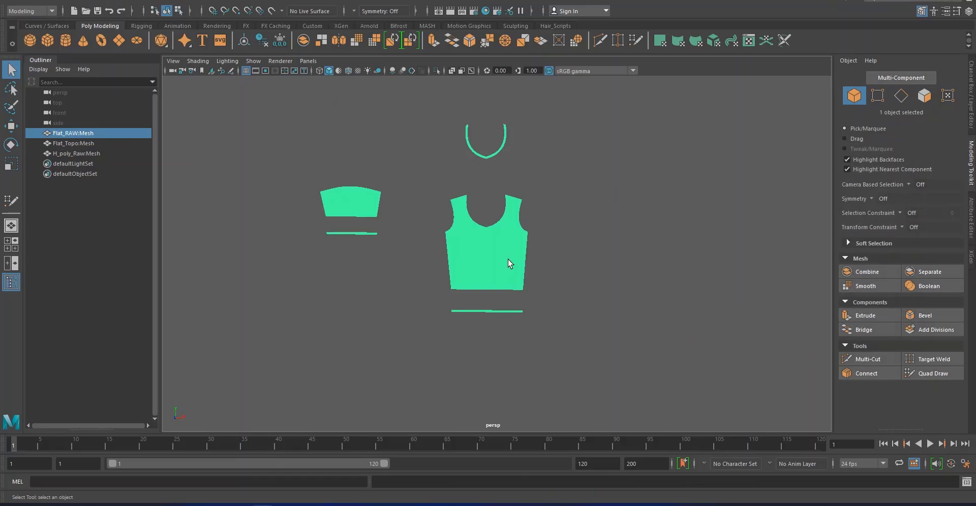
left_click(390, 1)
left_click(408, 13)
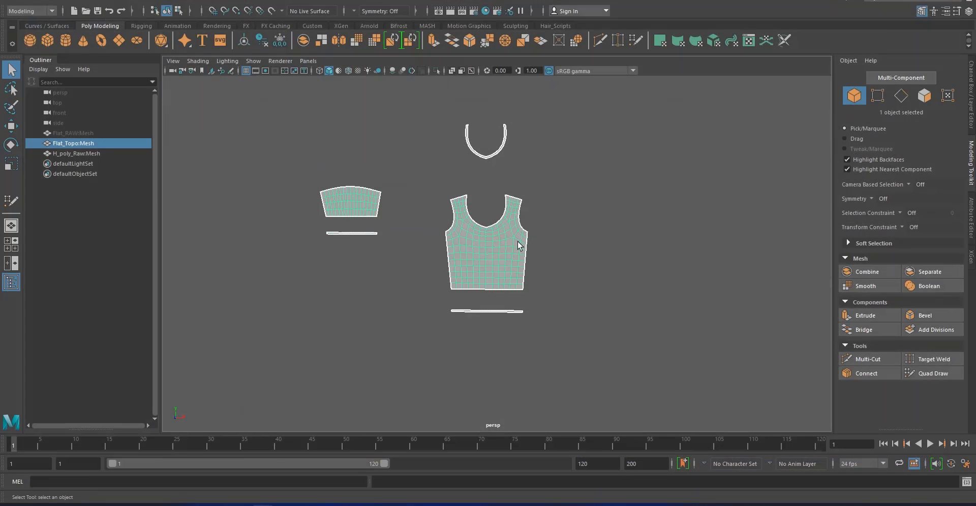
Place H_poly_Raw above Flat_Topo in the Outliner and transfer only its vertex positions to Flat_Topo using UV sample space
middle_click_drag(85, 154, 90, 139)
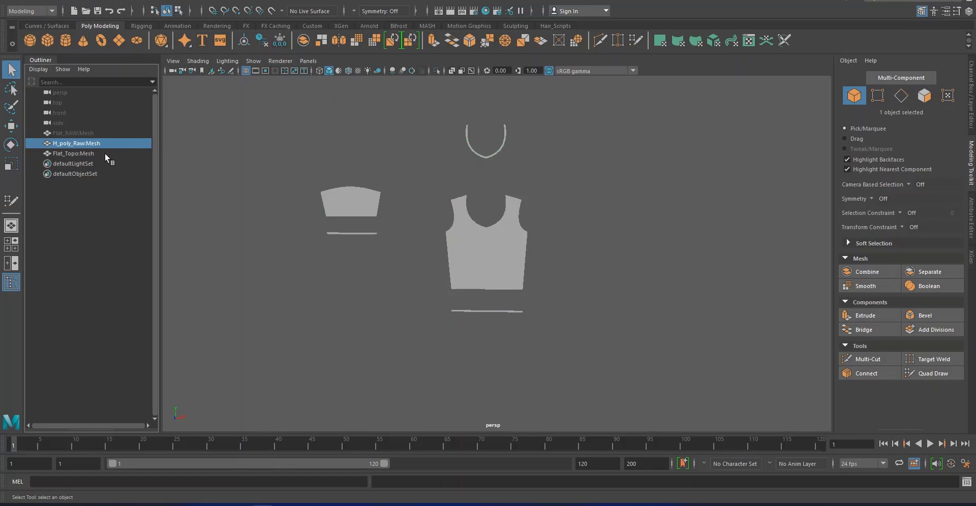
middle_click_drag(508, 356, 453, 211, "alt")
scroll(453, 211, "down", 4)
left_click(462, 174, "shift")
left_click(176, 1)
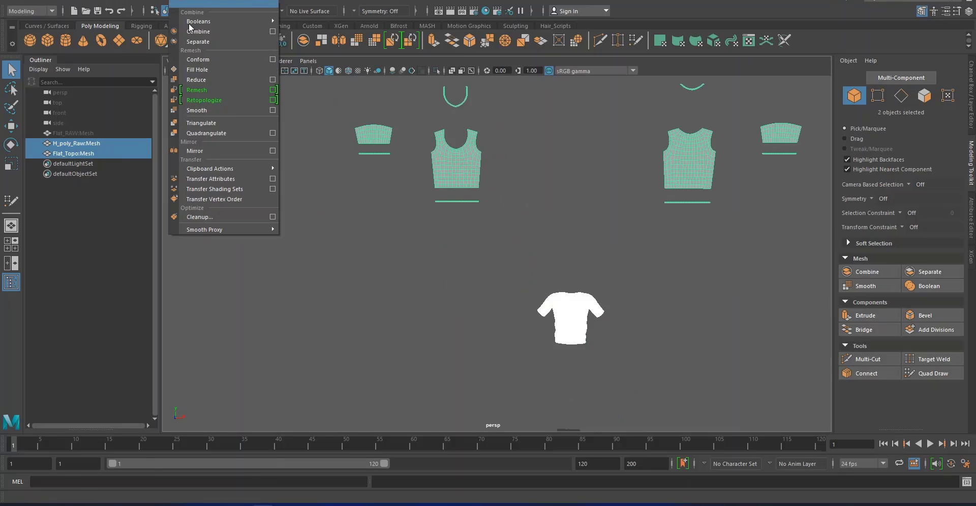
left_click(270, 178)
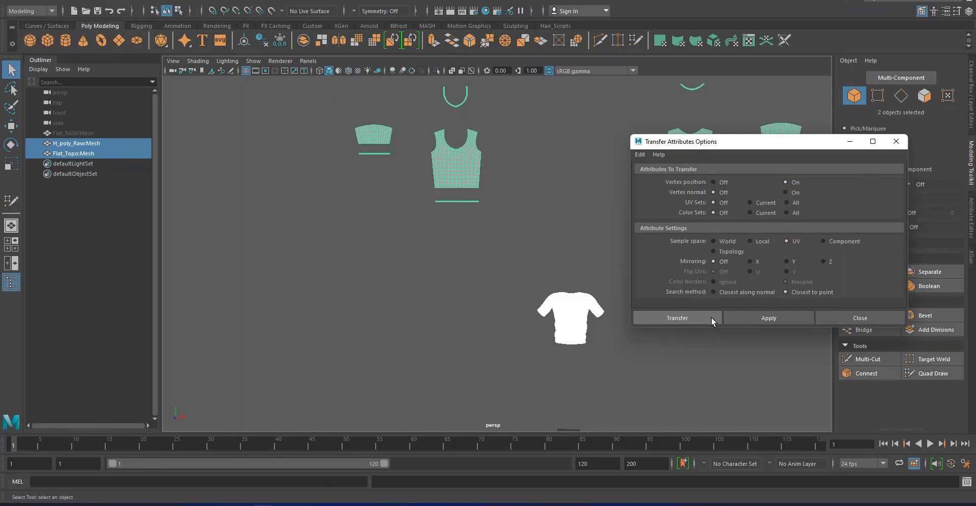
left_click(712, 318)
Hide the H_poly_Raw mesh and select the Flat_Topo garment
middle_click_drag(595, 274, 556, 197, "alt")
scroll(556, 196, "up", 4)
middle_click_drag(619, 252, 544, 270, "alt")
left_click(545, 270)
left_click(499, 239)
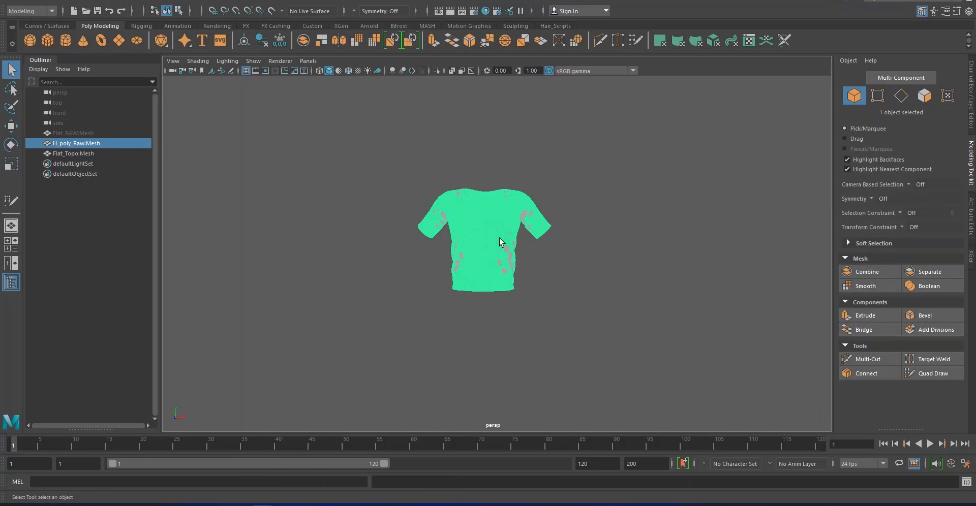
key("ctrl+h")
left_click(500, 238)
Select all vertices of the Flat_Topo shirt and merge them with a threshold of 0.15
scroll(386, 198, "up", 4)
middle_click_drag(386, 227, 511, 234, "alt")
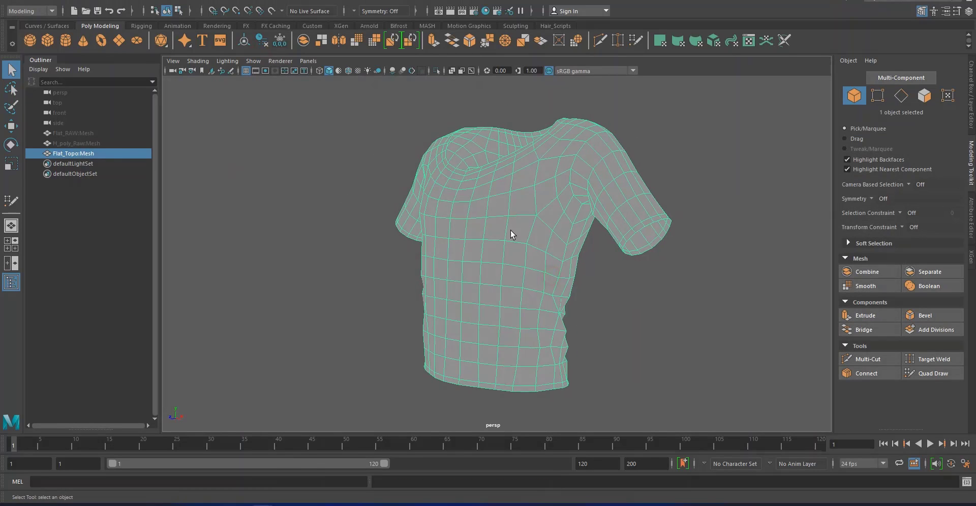
right_click_drag(510, 230, 476, 229)
right_click_drag(540, 249, 508, 241, "alt")
left_click_drag(644, 119, 342, 391)
right_click_drag(495, 274, 577, 231, "shift")
left_click_drag(535, 191, 451, 260, "alt")
right_click_drag(427, 213, 442, 303, "alt")
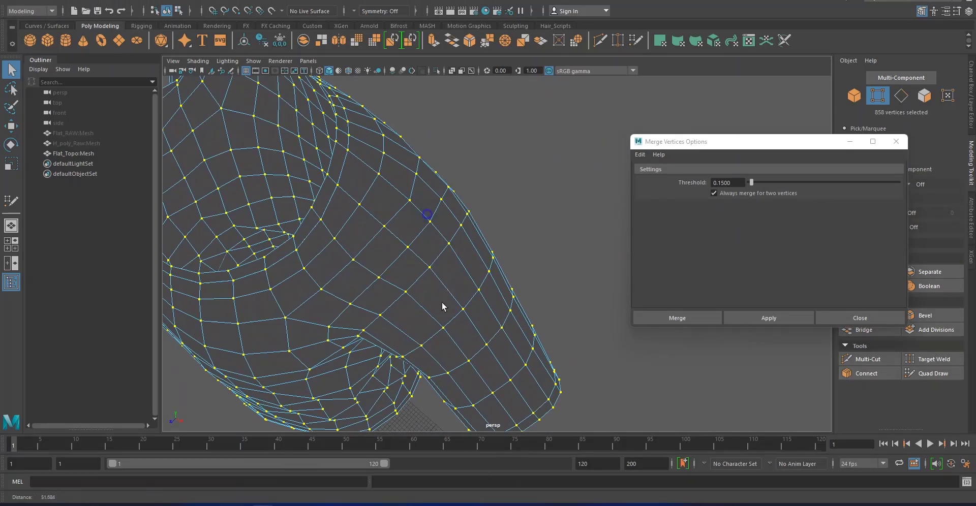
left_click(700, 320)
Check the merged vertices around the shoulder and sleeve seam of the Flat_Topo shirt
left_click_drag(483, 310, 550, 251, "alt")
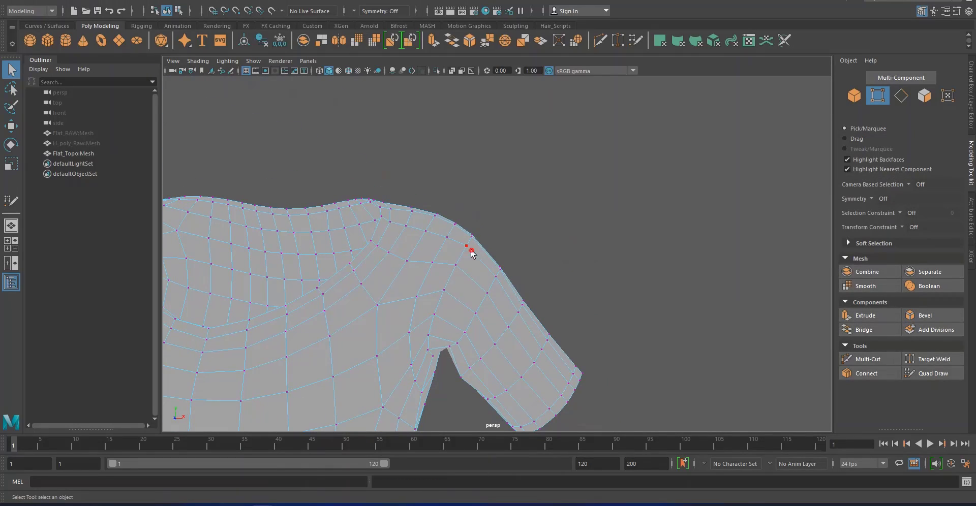
left_click(472, 252)
key("w")
mouse_move(453, 285)
left_mouse_down("alt")
mouse_move(494, 273)
mouse_move(414, 292)
mouse_move(512, 307)
mouse_move(468, 337)
mouse_move(486, 360)
mouse_move(556, 388)
mouse_move(578, 301)
mouse_move(566, 263)
mouse_move(491, 230)
left_mouse_up("alt")
key("5")
right_click_drag(522, 220, 580, 190)
left_click(713, 187)
left_click_drag(713, 188, 512, 222, "alt")
scroll(512, 222, "down", 4)
Duplicate the Flat_Topo shirt and move the copy along the X axis, well clear of the original
left_click(512, 247)
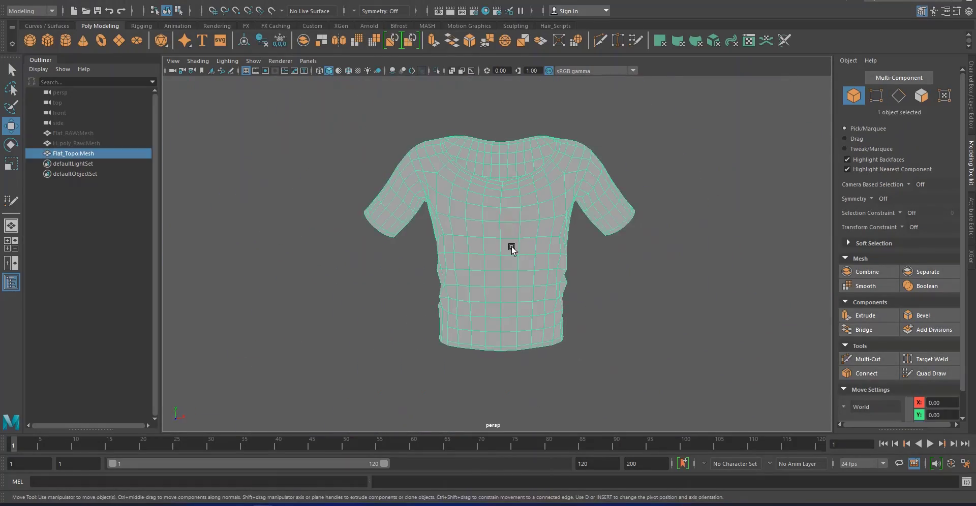
scroll(512, 247, "down", 5)
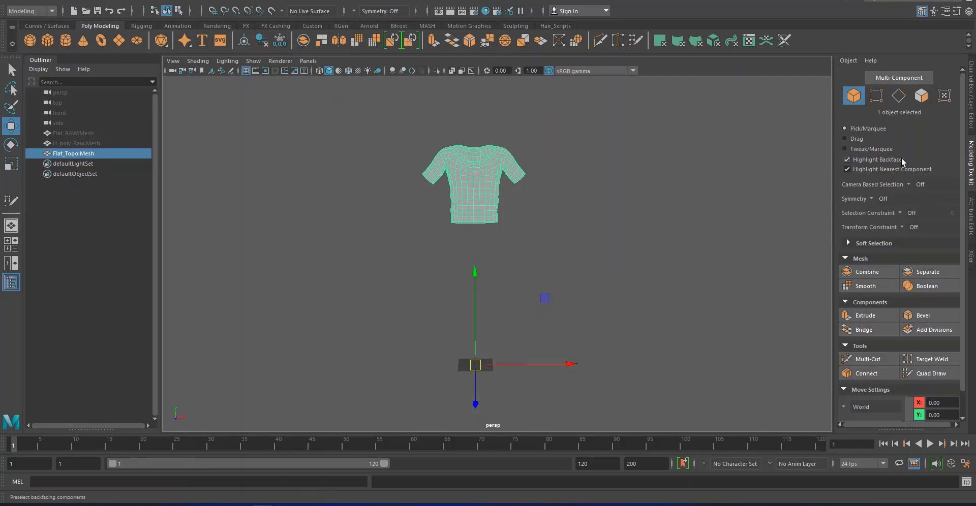
left_click(970, 110)
left_click_drag(570, 364, 876, 351, "shift")
Smooth the original Flat_Topo shirt with one division
left_click(625, 208)
left_click(483, 174)
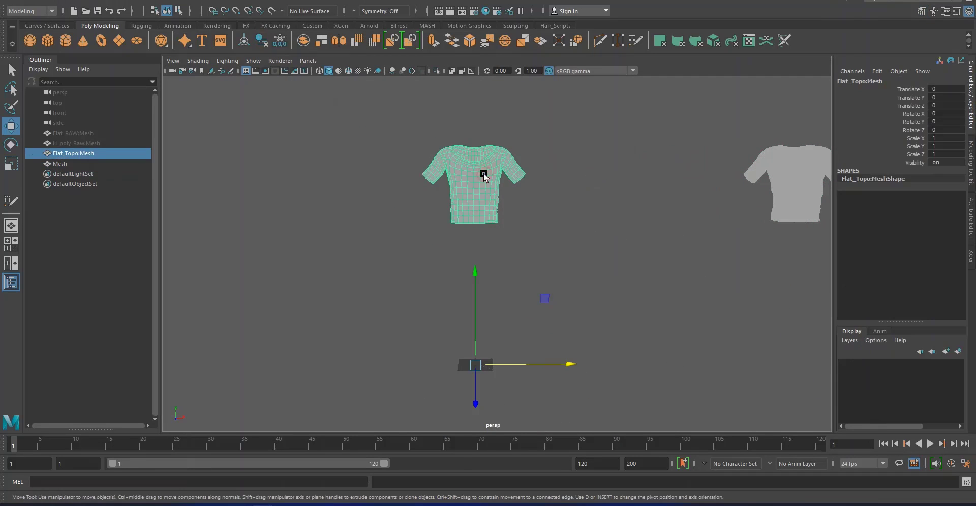
scroll(508, 222, "down", 1)
left_click_drag(508, 222, 446, 212, "alt")
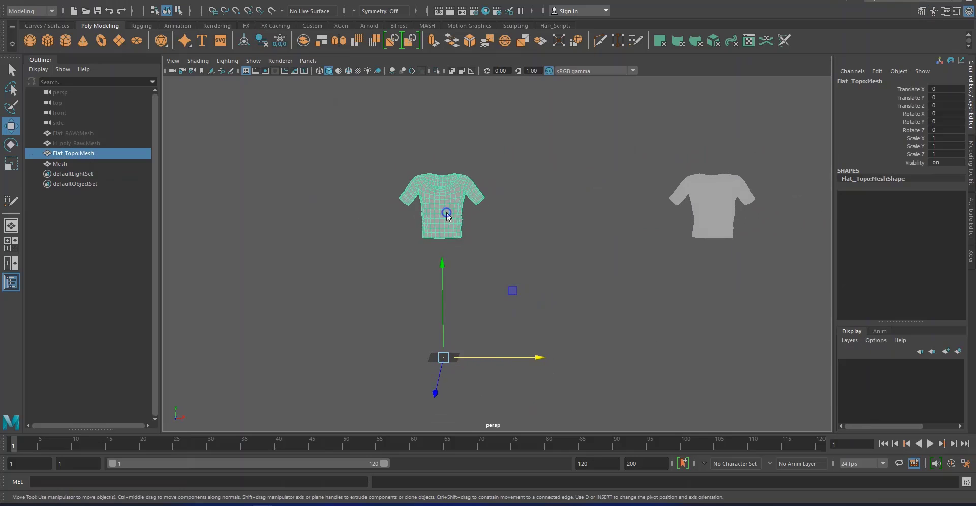
right_click_drag(447, 212, 525, 185, "shift")
left_click(456, 229)
scroll(456, 238, "up", 5)
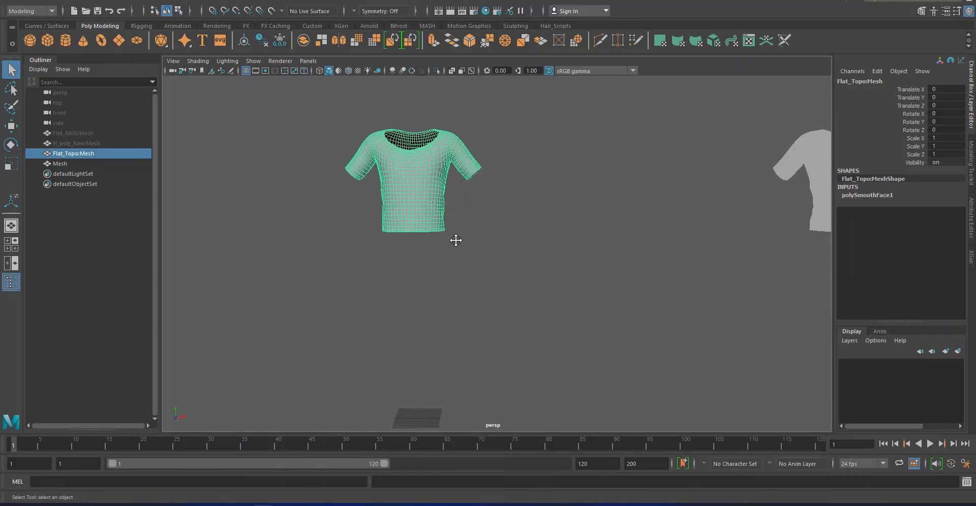
Transfer the attributes of the H_poly_Raw shirt to the smoothed Flat_Topo shirt, and hide H_poly_Raw again
middle_click_drag(455, 240, 479, 267, "alt")
left_click(103, 141)
key("h")
left_click(105, 153, "ctrl")
left_click(176, 0)
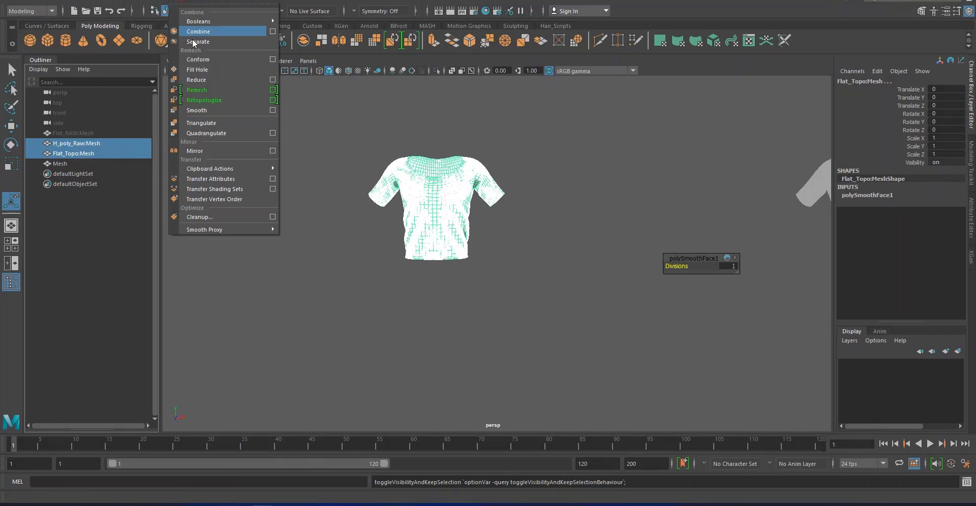
left_click(235, 179)
right_click_drag(287, 183, 316, 171)
left_click(425, 197)
key("h")
Delete the Flat_Topo shirt's history and place a duplicate of it 147.752 units along the X axis
left_click(435, 201)
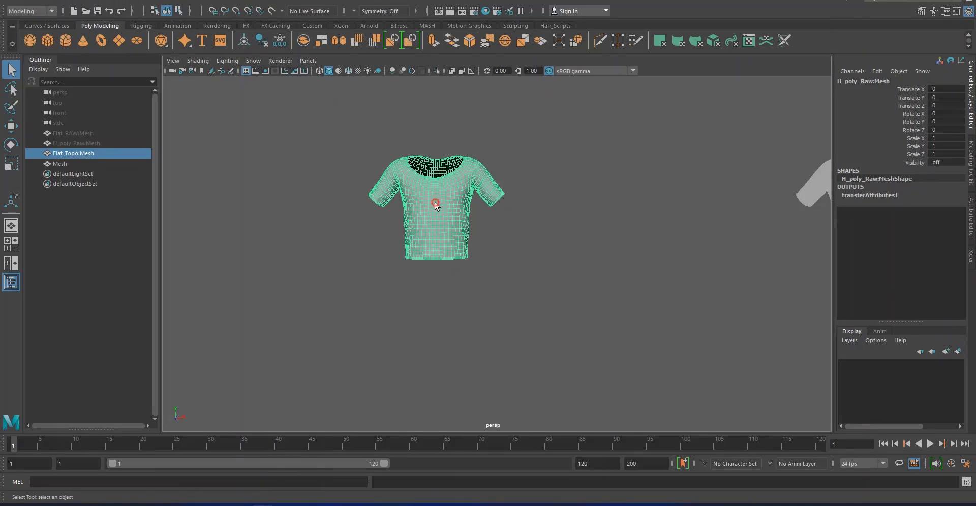
left_click(261, 41)
key("w")
scroll(518, 340, "down", 4)
middle_click_drag(518, 341, 503, 294, "alt")
left_click_drag(514, 325, 690, 329, "shift")
scroll(681, 264, "up", 3)
middle_click_drag(681, 254, 531, 366, "alt")
scroll(539, 333, "up", 9)
left_click_drag(539, 333, 624, 276, "alt")
scroll(603, 270, "down", 6)
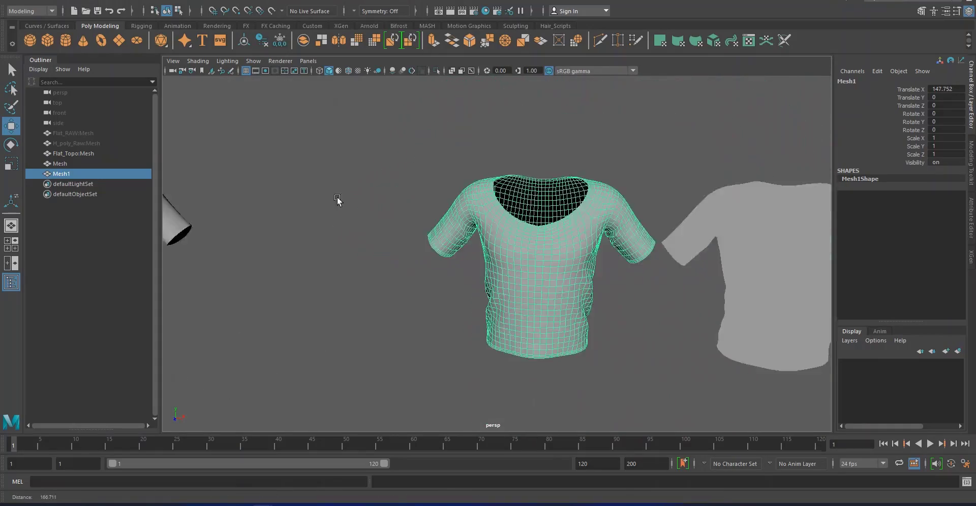
Smooth the original Flat_Topo shirt once more with one division
left_click_drag(338, 201, 447, 240, "alt")
left_click(380, 216)
right_click_drag(379, 216, 367, 271, "shift")
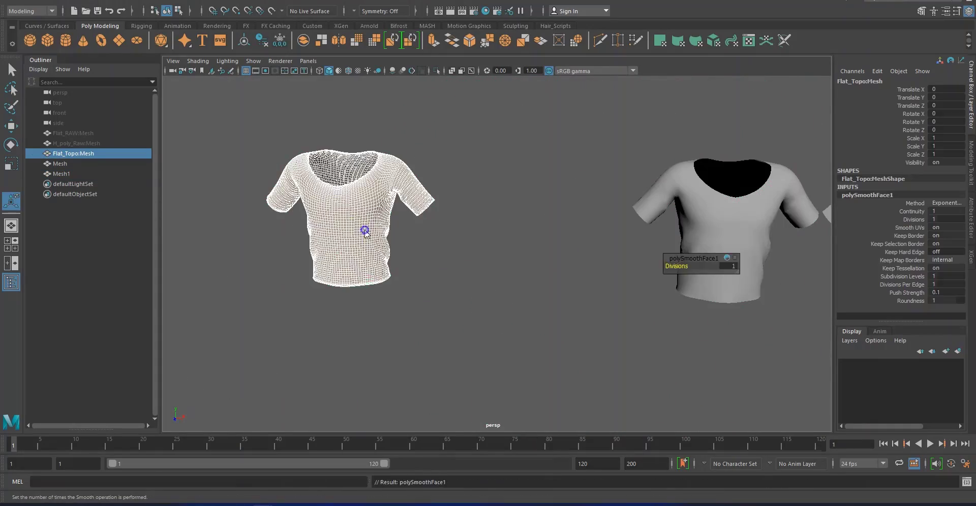
key("q")
left_click_drag(365, 228, 437, 228, "alt")
left_click(575, 237)
left_click_drag(512, 279, 486, 229, "alt")
left_click(486, 228)
Transfer the attributes of H_poly_Raw to the denser Flat_Topo shirt, hide H_poly_Raw and delete the Flat_Topo shirt's history
left_click(81, 144)
key("h")
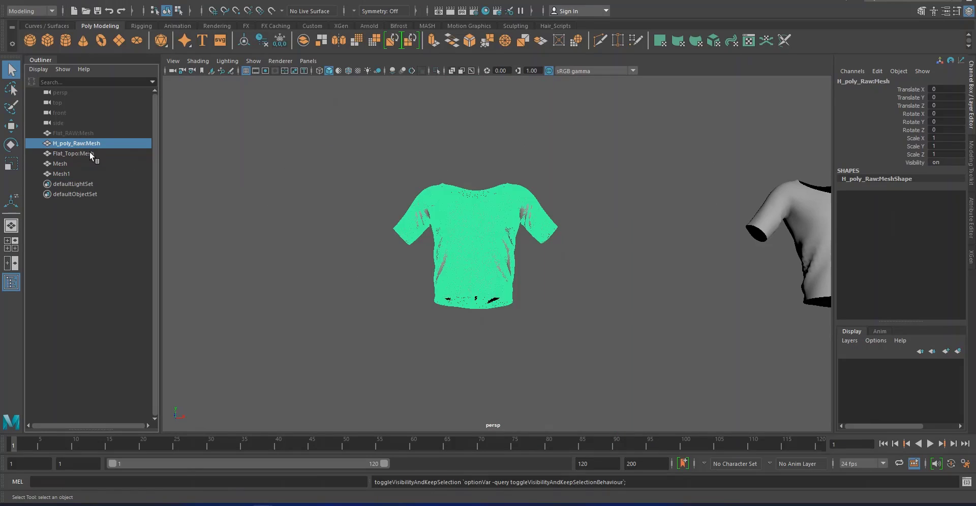
left_click(90, 153, "ctrl")
left_click(176, 0)
right_click_drag(251, 170, 307, 160, "shift")
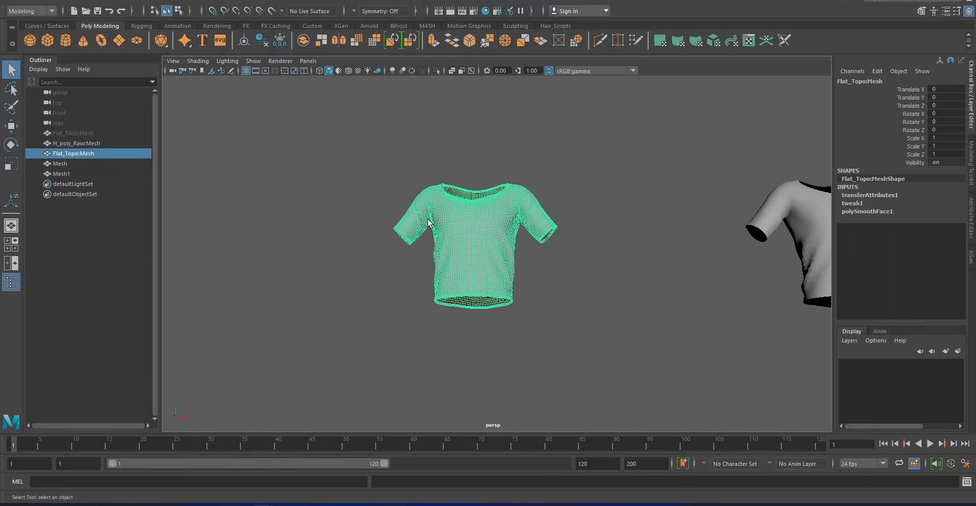
left_click(107, 145)
key("h")
left_click(103, 155)
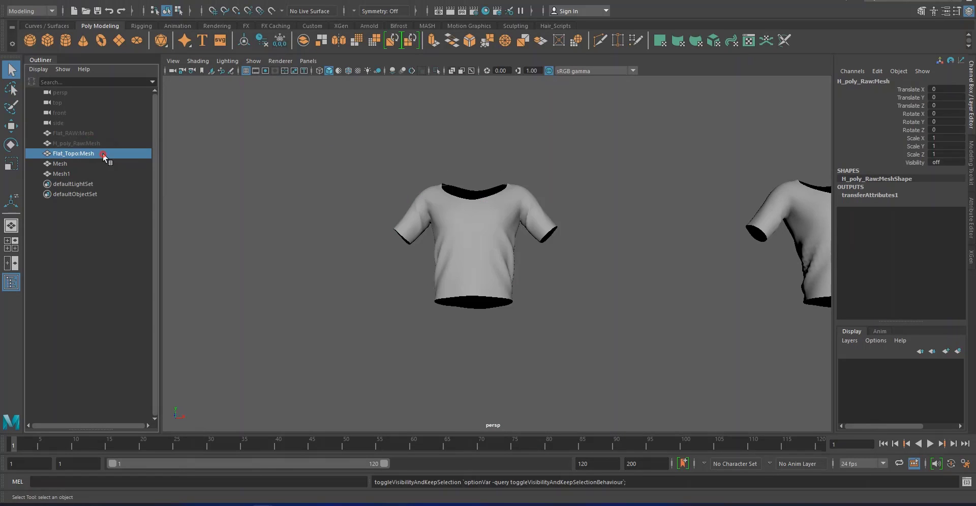
left_click(260, 43)
Examine the folds, sleeves and hem of the dense Flat_Topo shirt from several sides
left_click_drag(453, 184, 470, 216, "alt")
key("w")
key("f")
right_click_drag(523, 265, 527, 331, "alt")
left_click_drag(508, 237, 389, 224, "alt")
scroll(407, 231, "down", 10)
middle_click_drag(425, 237, 471, 185, "alt")
left_click_drag(471, 185, 295, 164, "alt")
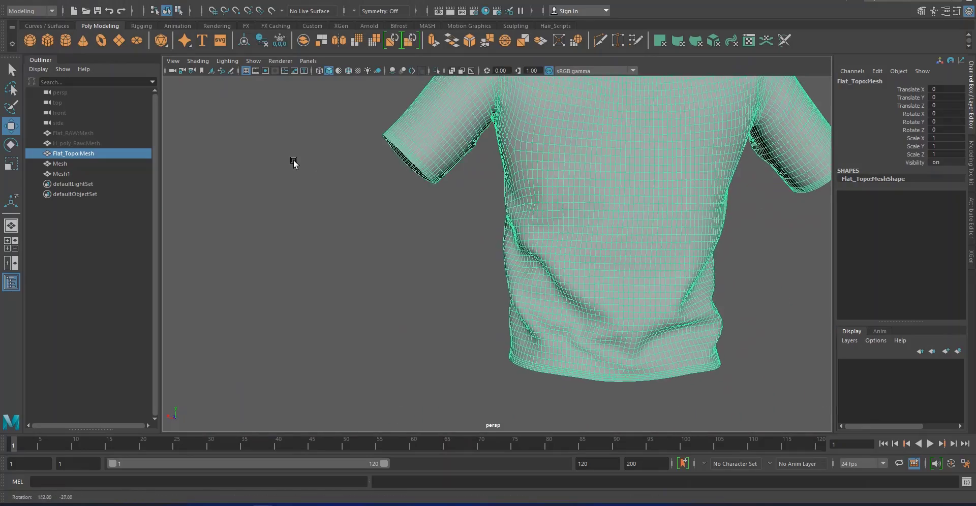
middle_click_drag(380, 163, 372, 258, "alt")
left_click_drag(372, 258, 712, 262, "alt")
left_click(679, 277)
right_click_drag(676, 264, 478, 271, "alt")
middle_click_drag(479, 270, 543, 258, "alt")
scroll(542, 257, "down", 6)
Export the Flat_Topo shirt as the OBJ file LOD 00 into the Male folder of the Scoop neck T-shirt
left_click(476, 241)
left_click(9, 2)
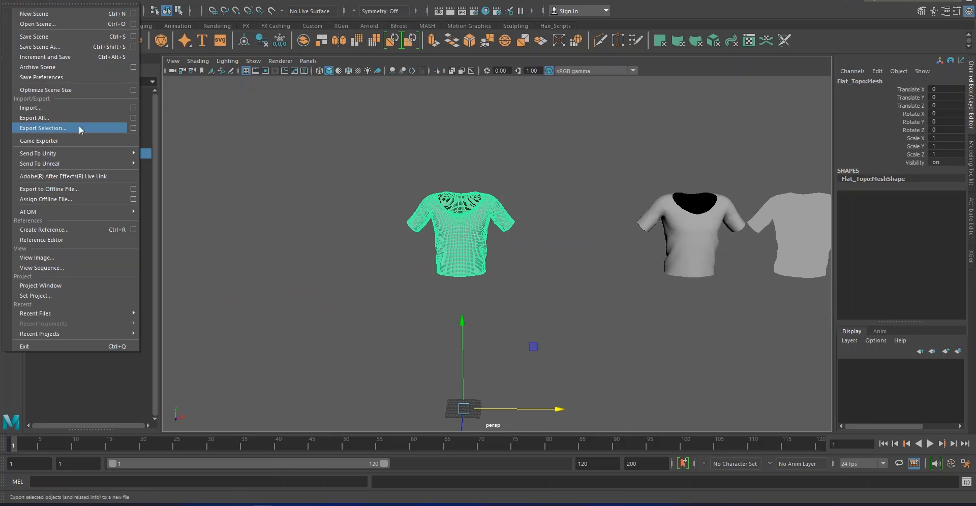
left_click(95, 131)
left_click(127, 139)
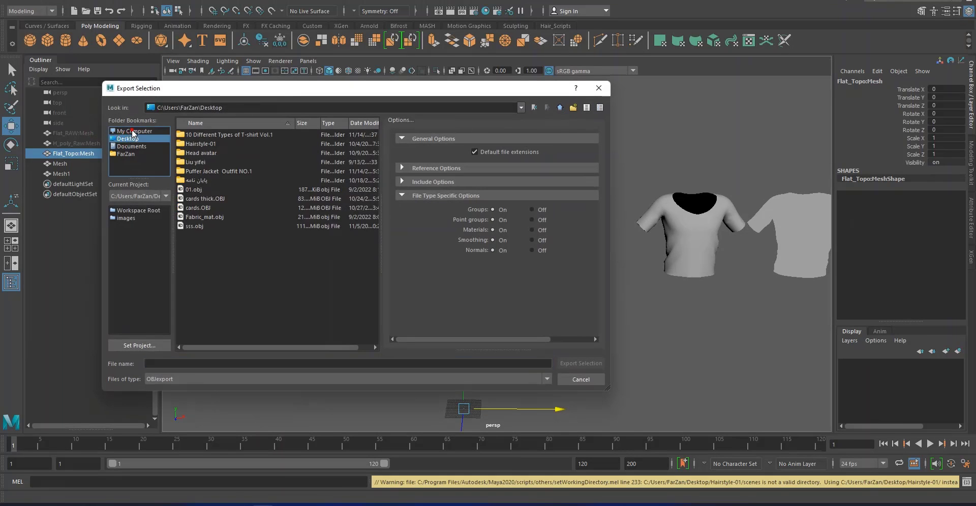
left_click(197, 136)
double_click(198, 135)
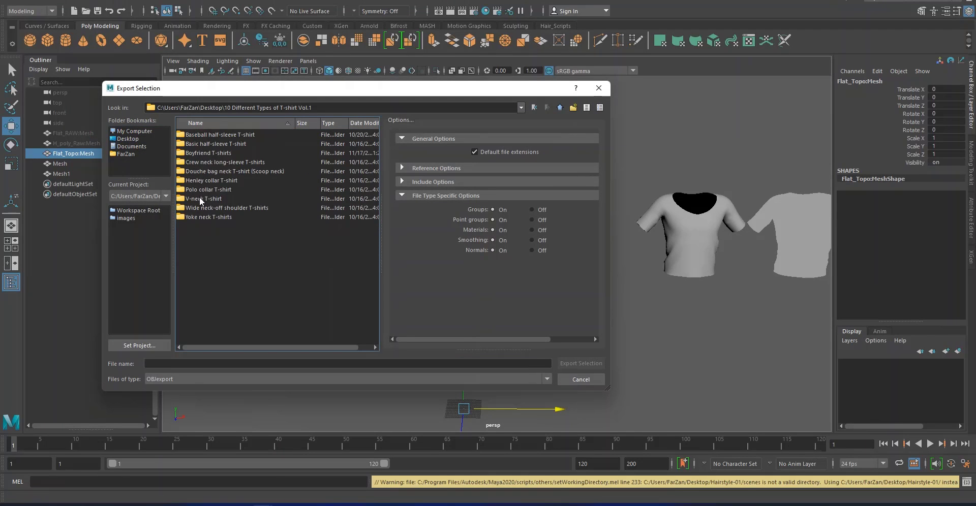
double_click(199, 197)
double_click(198, 154)
left_click(196, 364)
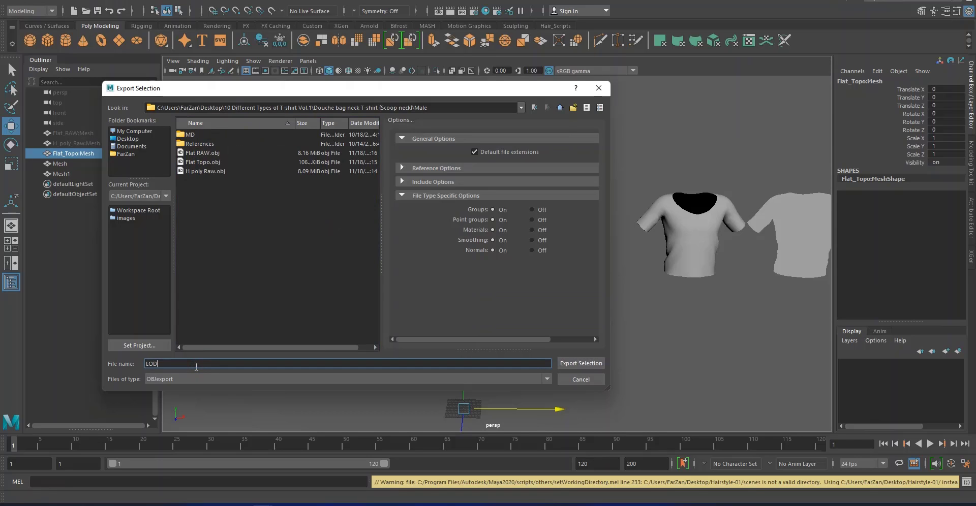
type("LOD 00")
key("Return")
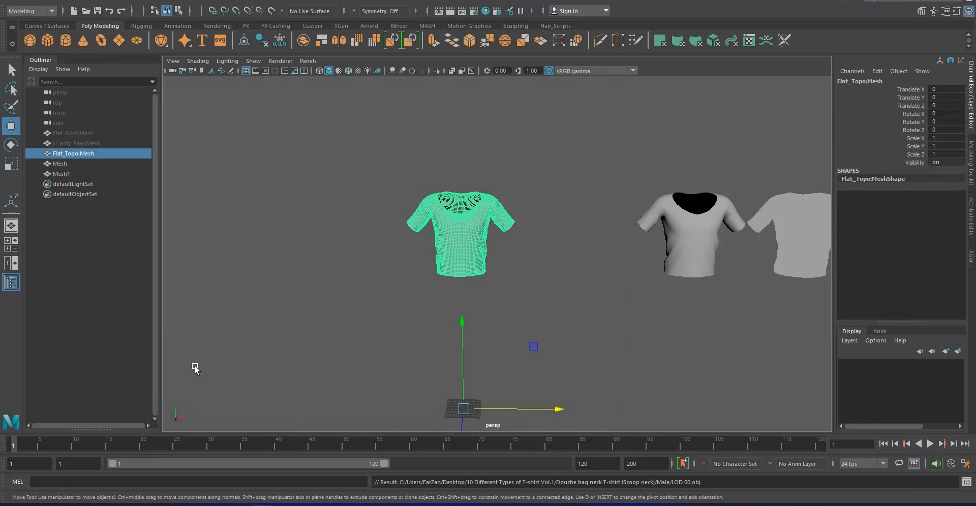
Save the scene as a Maya ASCII file named LODs in the Scoop neck T-shirt's Male folder
left_click(8, 4)
left_click(35, 42)
left_click(121, 140)
double_click(202, 135)
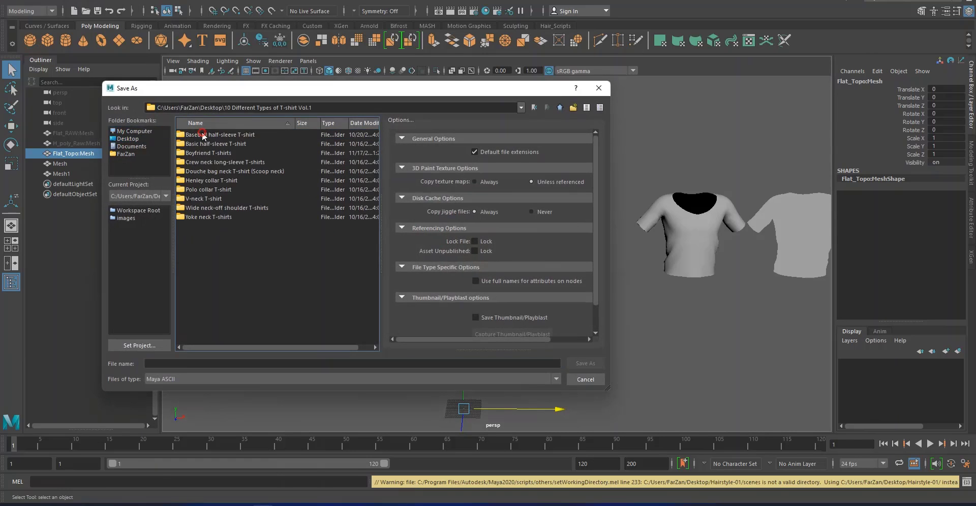
double_click(197, 171)
double_click(196, 145)
left_click(185, 364)
type("LOD")
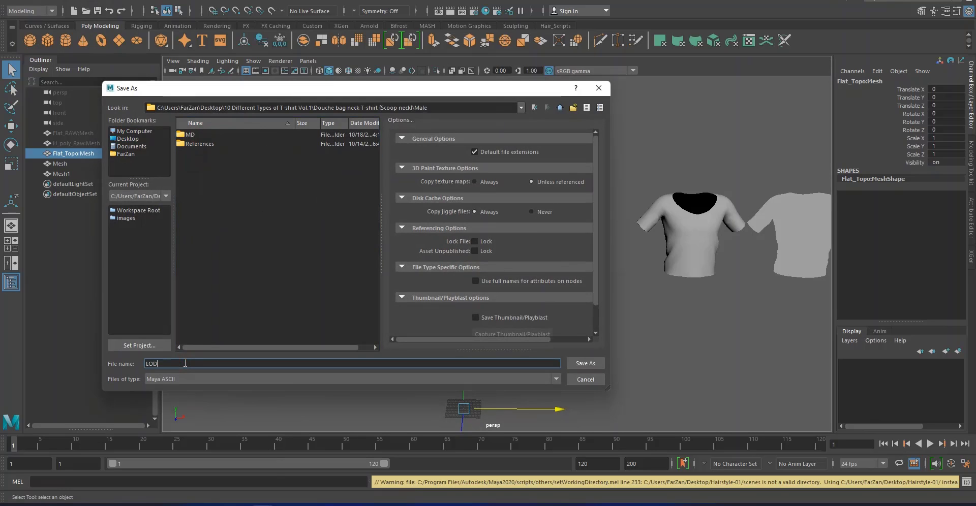
type("s")
key("Return")
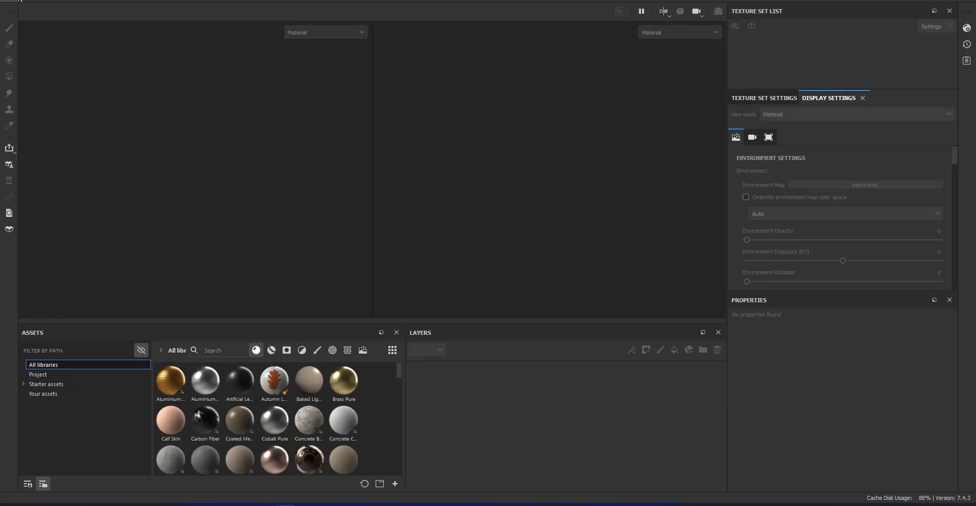
Switch to Substance 3D Painter and create a new project from LOD 00.obj in the Male folder
left_click(19, 1)
left_click(37, 38)
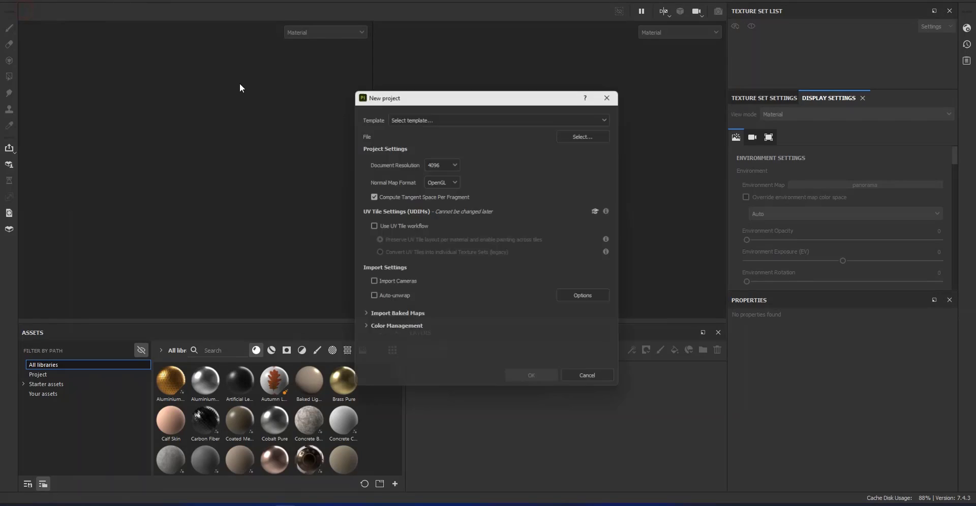
left_click(579, 136)
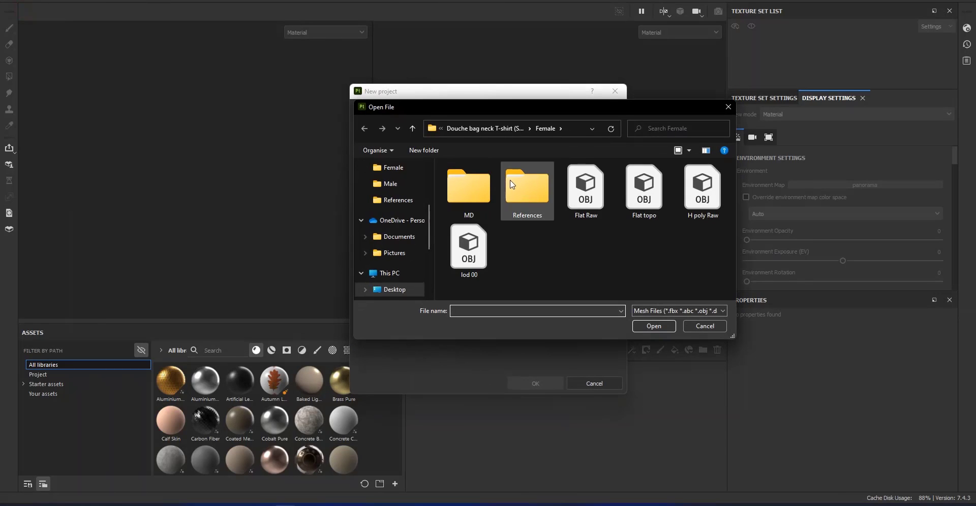
left_click(503, 129)
double_click(474, 212)
double_click(474, 256)
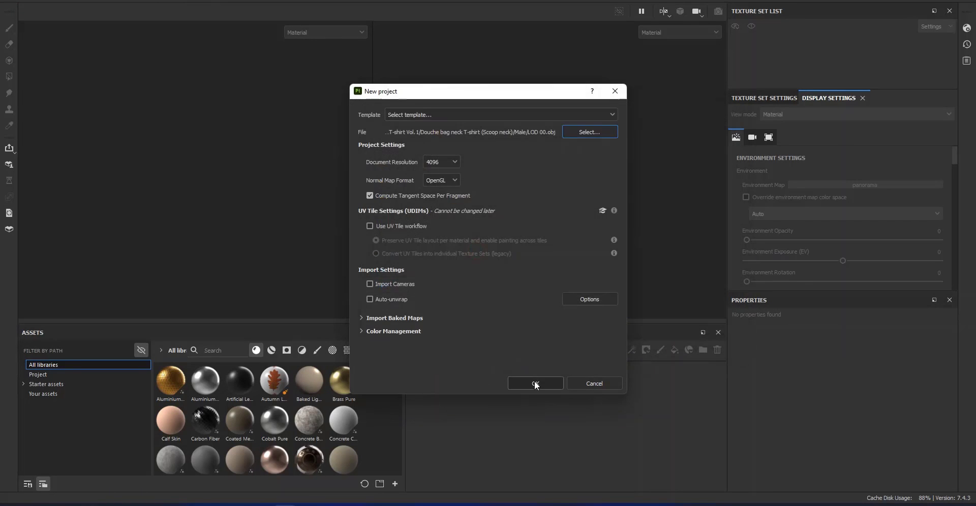
left_click(536, 384)
Set the main shader to pbr-metal-rough-with-alpha-blending
left_click(967, 29)
left_click(811, 57)
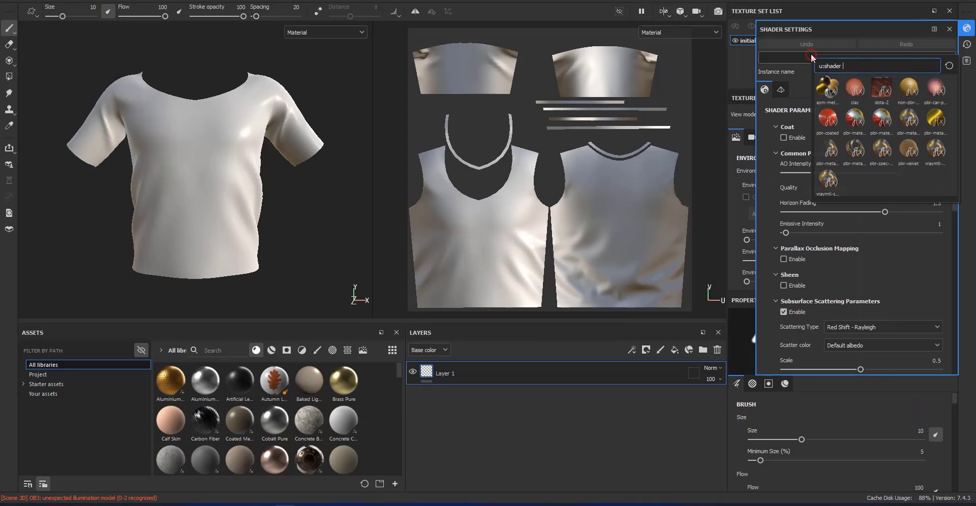
left_click(827, 149)
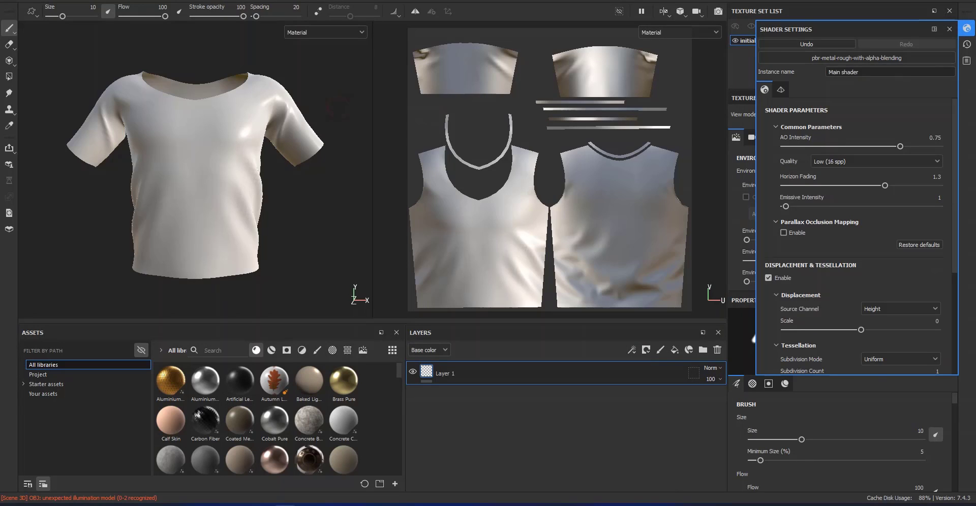
left_click(695, 308)
Replace Layer 1 with a fill layer with a greyish-purple base color and roughness 0.8311, and add a second fill layer above it
left_click(712, 352)
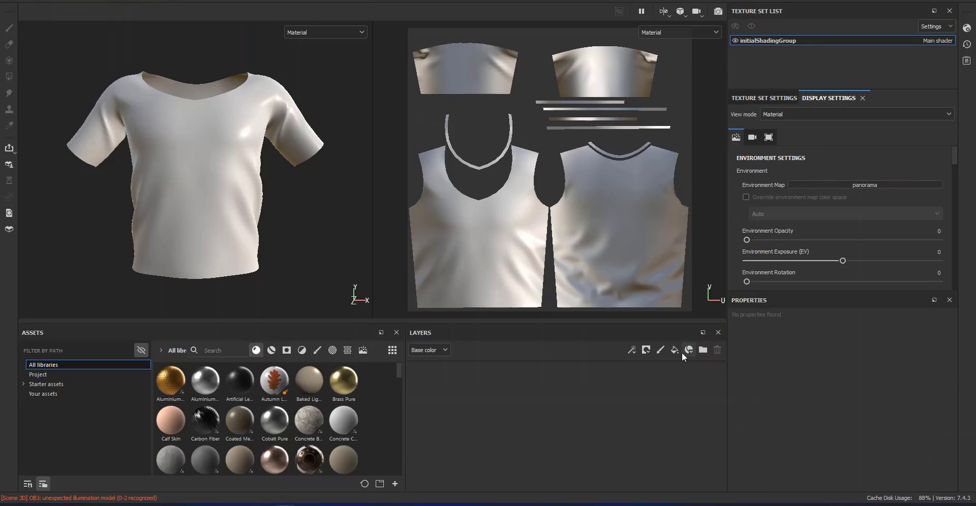
left_click(675, 349)
scroll(935, 446, "down", 5)
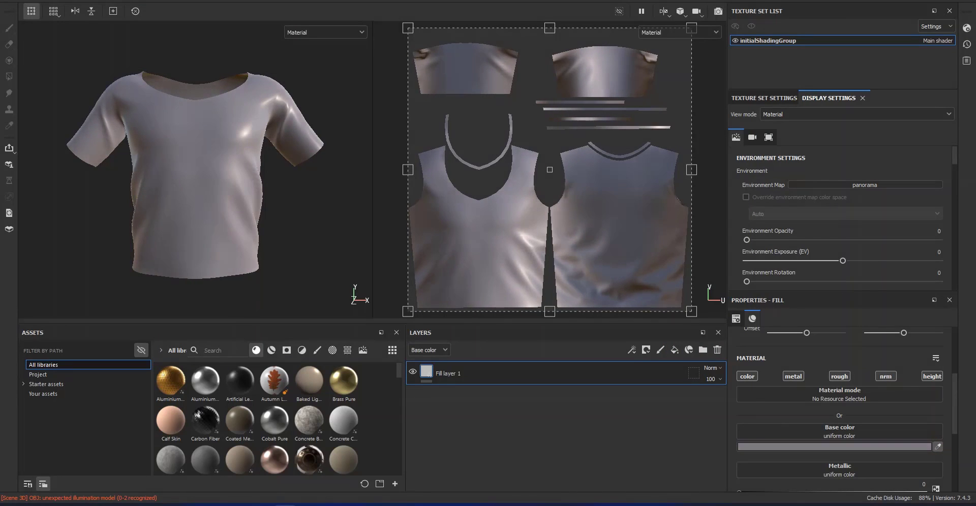
scroll(853, 438, "down", 2)
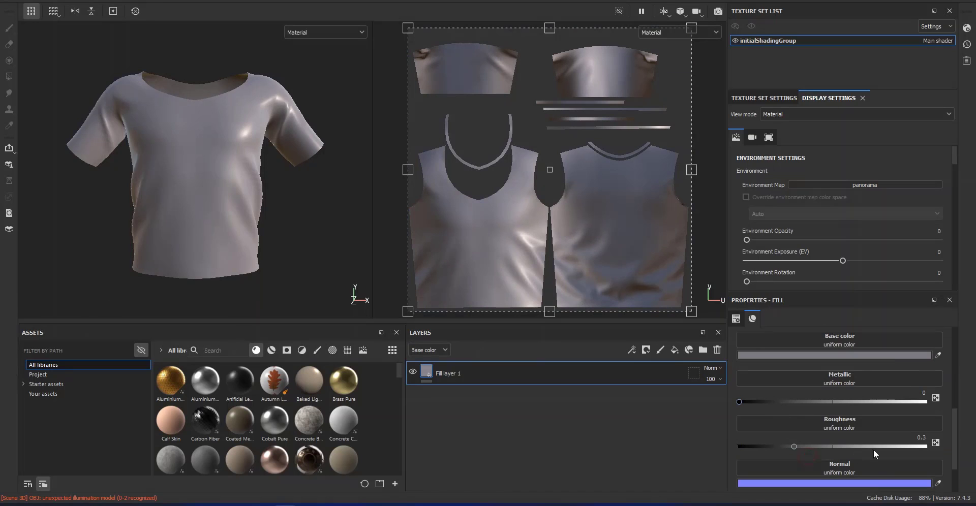
left_click_drag(873, 450, 895, 444)
scroll(258, 160, "up", 5)
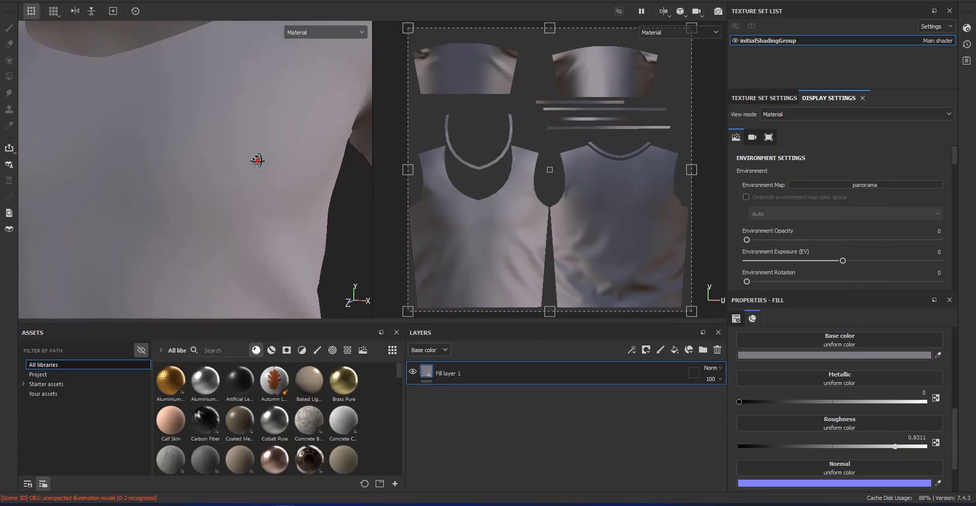
left_click_drag(257, 160, 166, 154, "alt")
scroll(165, 155, "down", 5)
left_click(674, 349)
Try a UV Border Distance generator with balance 0.02 and a Blur filter on Fill layer 2's content, and remove both
right_click(438, 373)
left_click(483, 336)
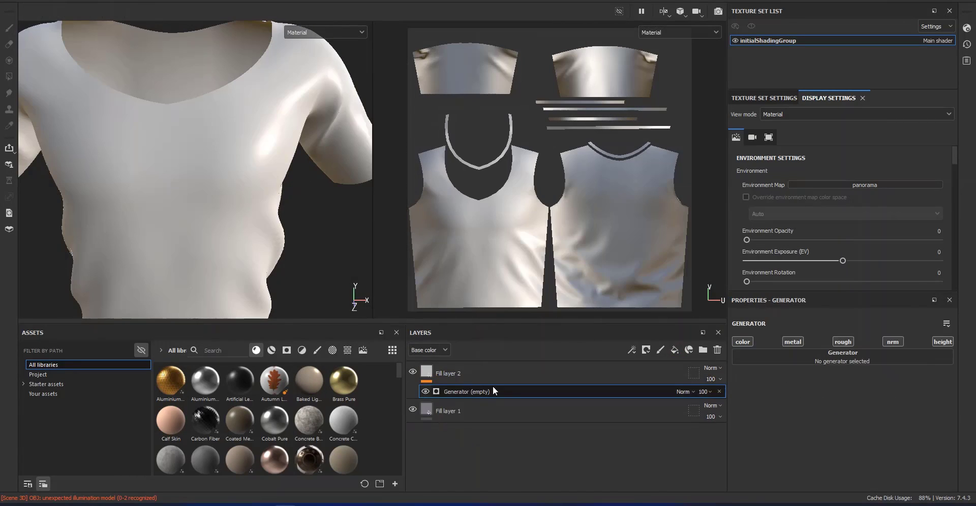
left_click(834, 354)
left_click(863, 488)
left_click_drag(844, 421, 747, 420)
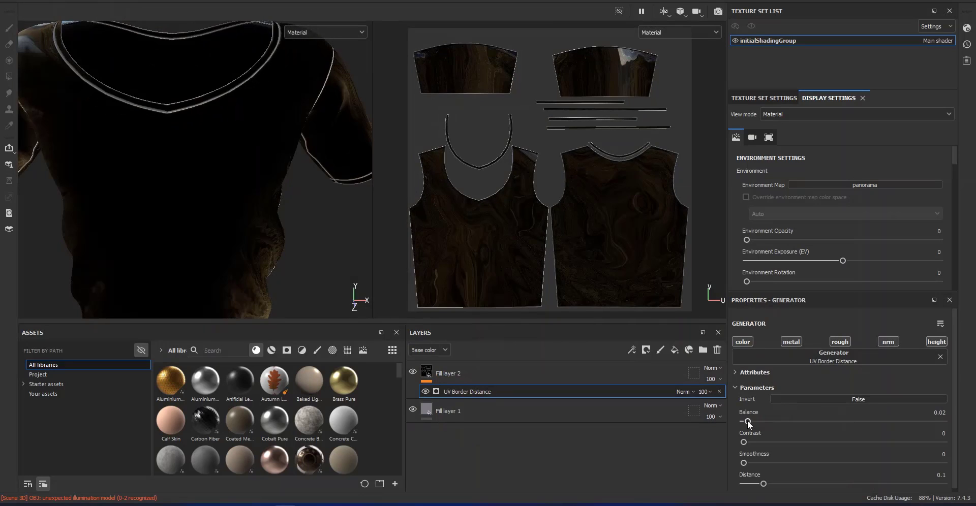
right_click(474, 390)
left_click(504, 360)
left_click(833, 356)
left_click(843, 400)
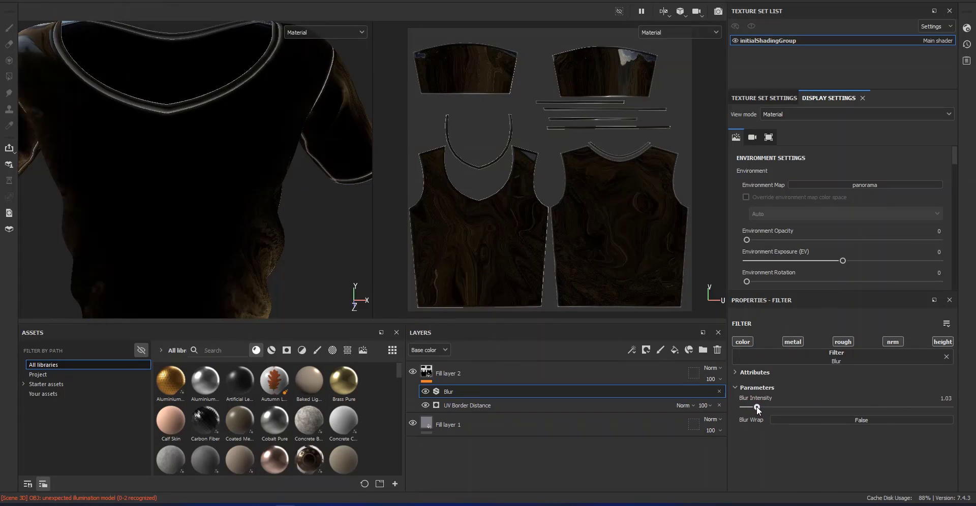
left_click(717, 392)
left_click(717, 393)
Give Fill layer 2 a black mask with a UV Border Distance generator at balance 0.02
right_click(431, 373)
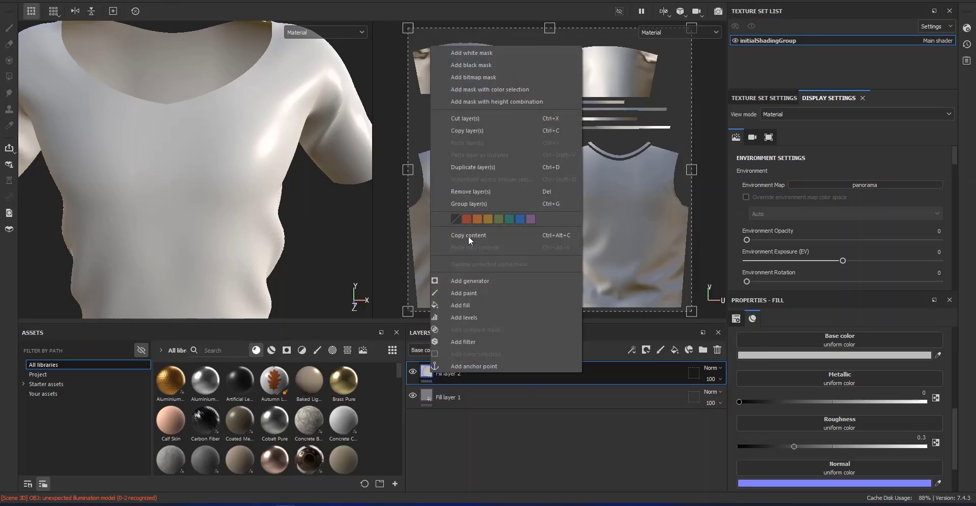
left_click(475, 65)
right_click(442, 372)
left_click(473, 305)
left_click(836, 345)
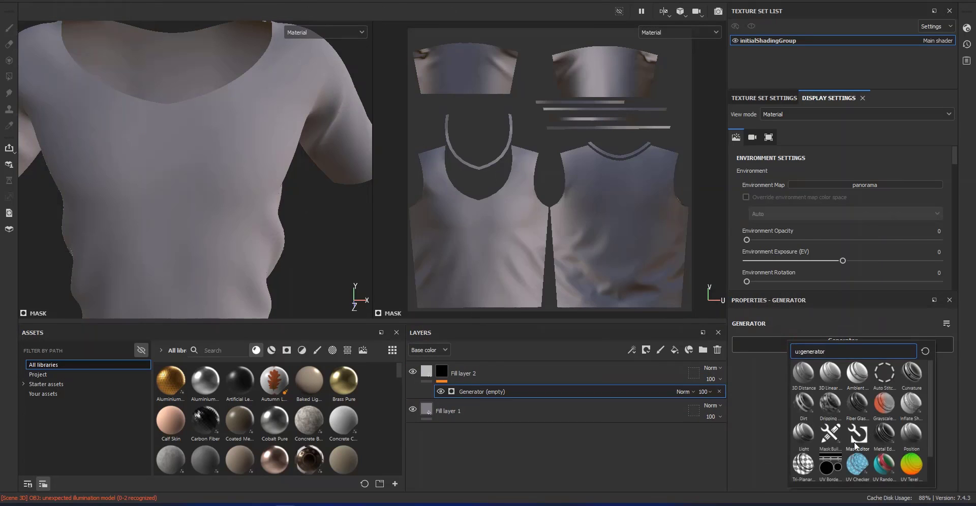
left_click(854, 441)
left_click_drag(846, 409, 749, 409)
Add a Blur filter above the UV Border Distance generator in Fill layer 2's mask
right_click(482, 390)
left_click(519, 360)
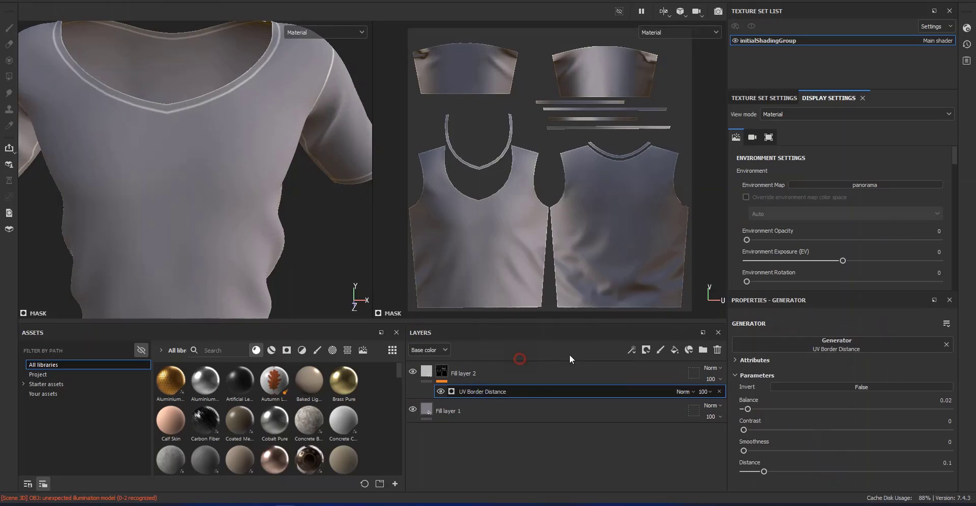
left_click(833, 345)
left_click(846, 399)
Keep only the height channel active on Fill layer 2 and set its height to -0.0777 to form recessed seams
left_click(483, 363)
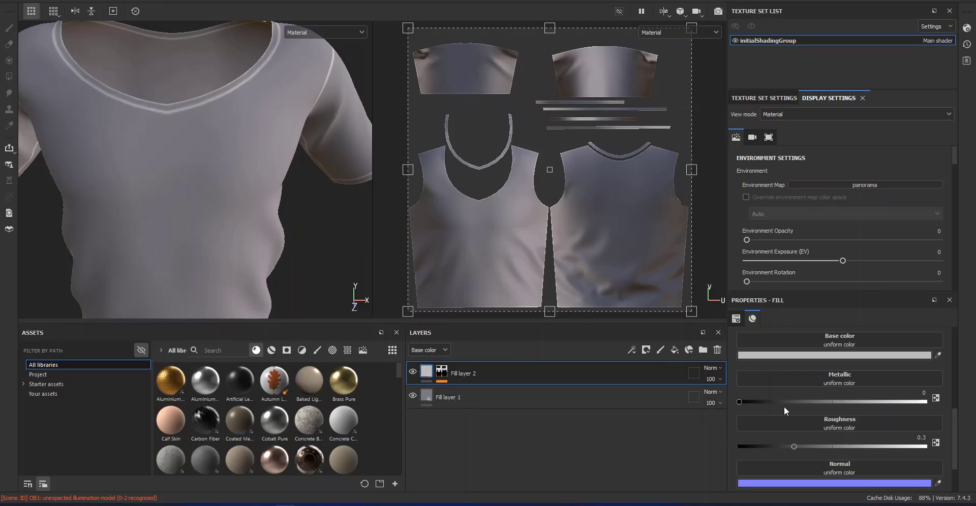
scroll(788, 383, "up", 2)
left_click(792, 348)
left_click(841, 348)
left_click(886, 360)
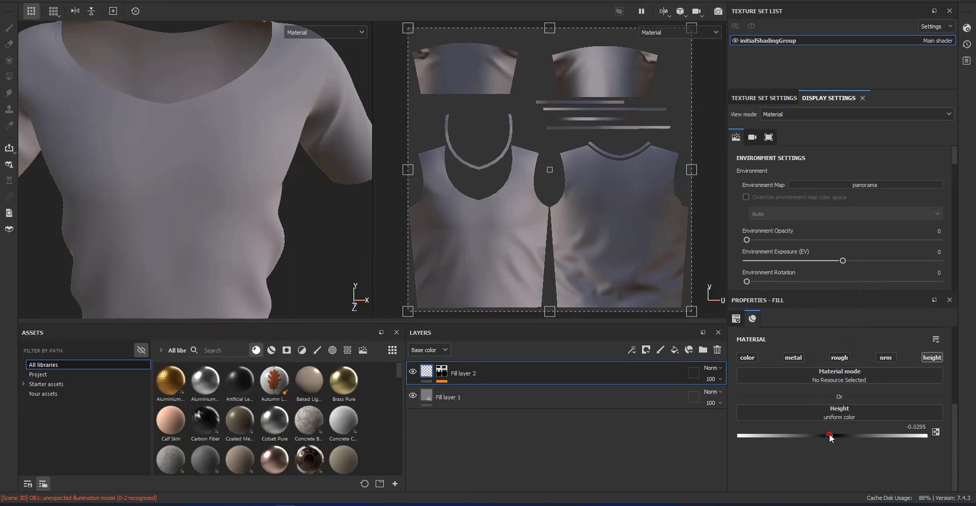
middle_click_drag(254, 181, 198, 212, "alt")
right_click_drag(197, 211, 103, 212, "alt")
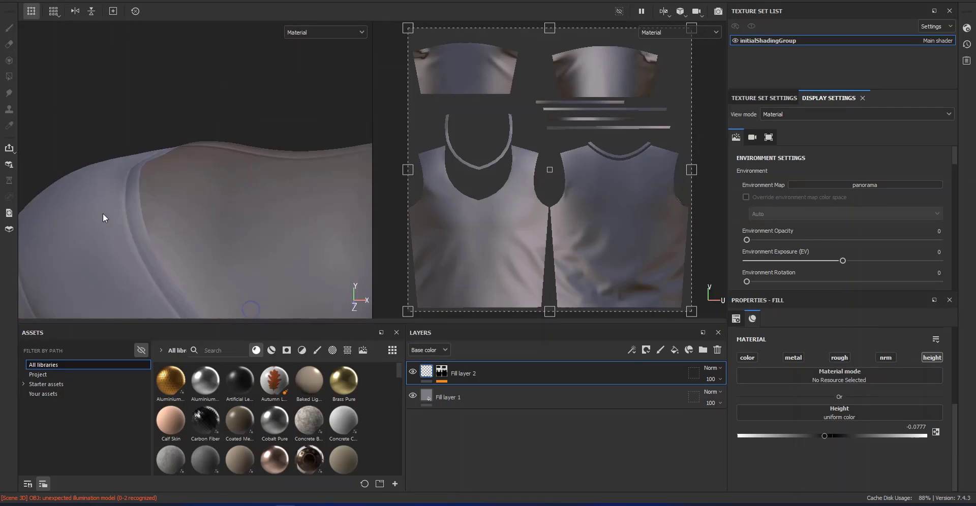
middle_click_drag(196, 149, 188, 123, "alt")
right_click_drag(188, 124, 238, 244, "alt")
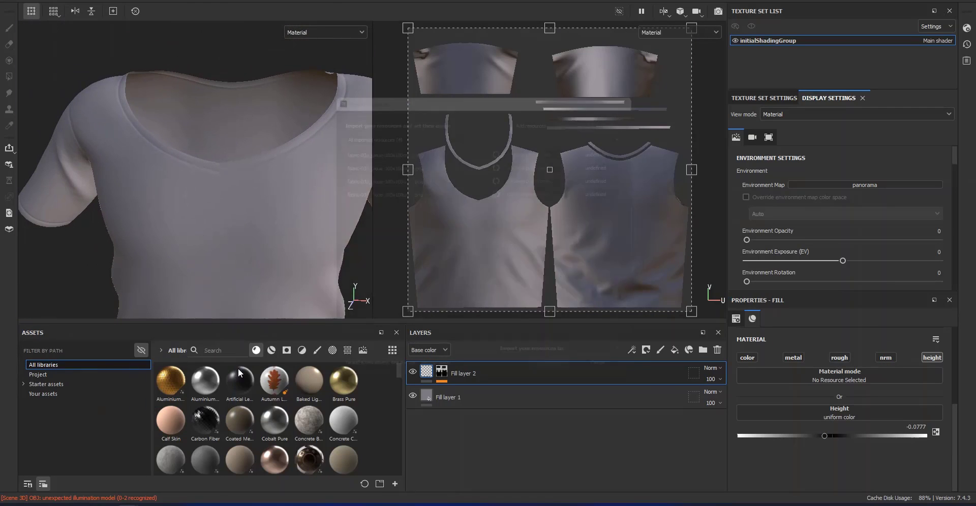
Import the four fabric-033_pique-100x100cm images (b, n, s and t) as textures into project 'Untitled'
left_click(604, 189)
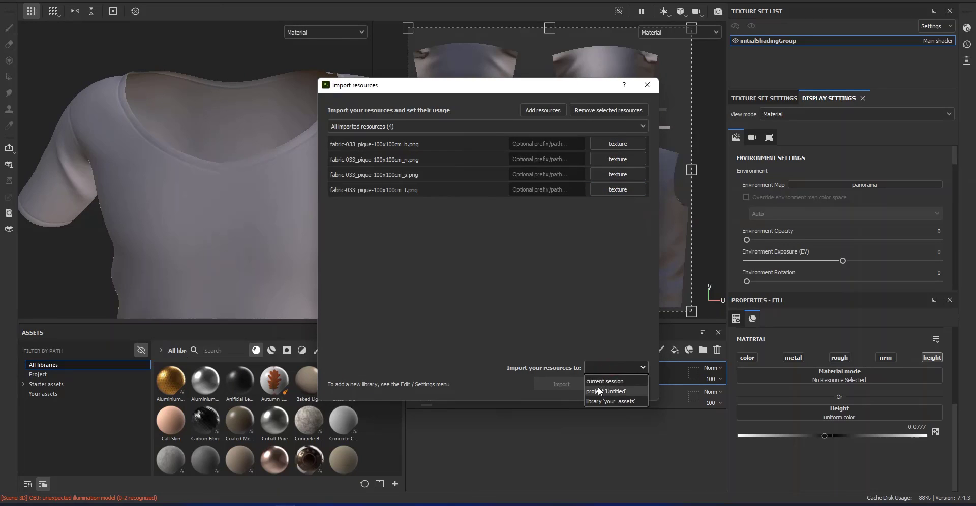
left_click(599, 391)
left_click(561, 384)
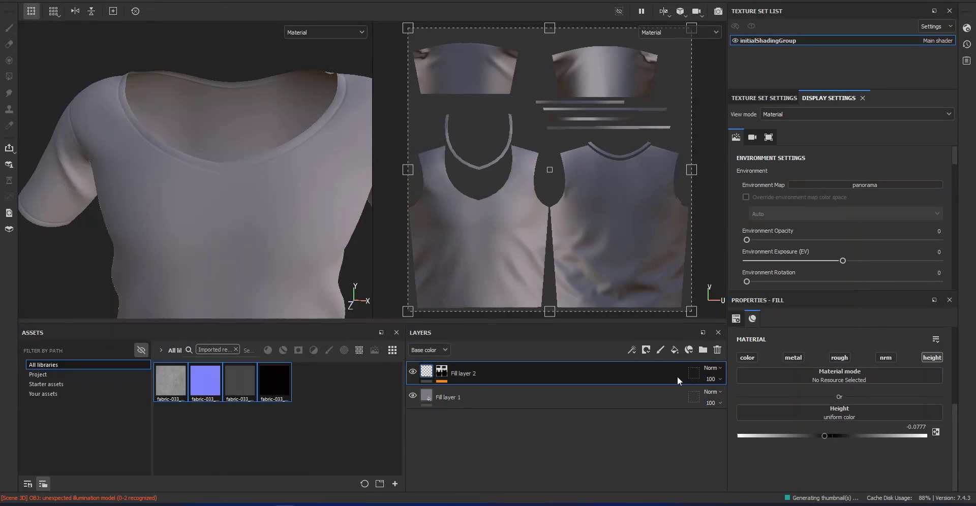
Add a fill layer above Fill layer 2 with a black mask containing a Fill that uses the fabric-033_pique-100x100cm_b texture
left_click(674, 350)
right_click(426, 375)
left_click(474, 63)
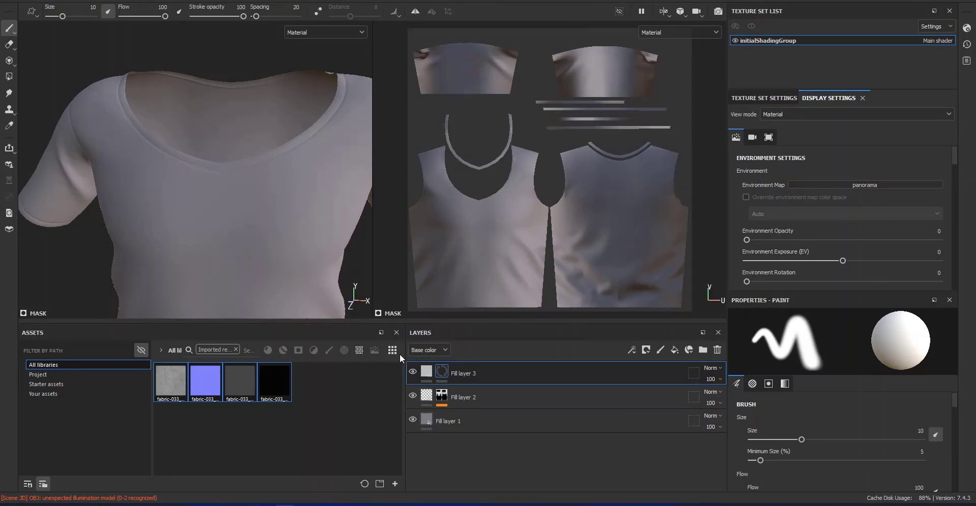
right_click(441, 373)
left_click(471, 341)
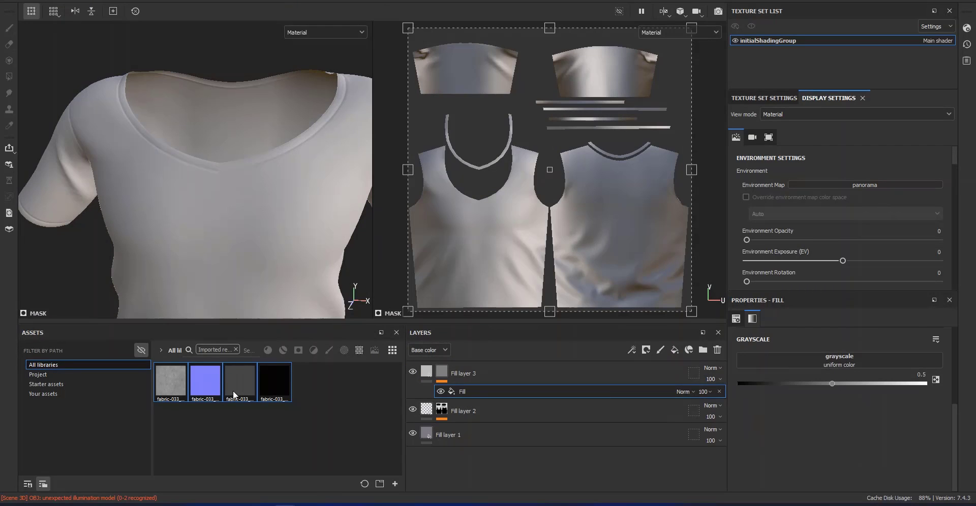
left_click_drag(175, 388, 765, 412)
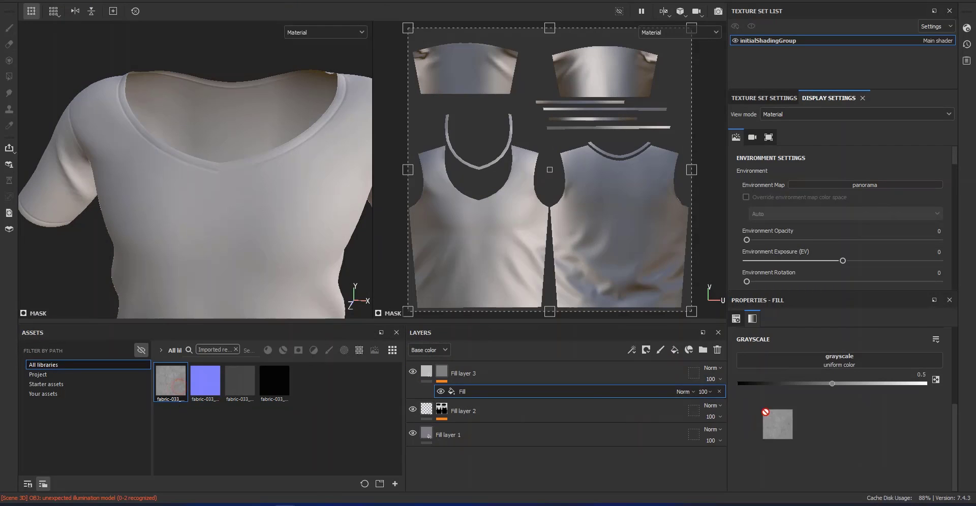
Keep only the height channel active on Fill layer 3 and set its height to 0.0938
left_click(426, 372)
left_click(792, 358)
left_click(880, 358)
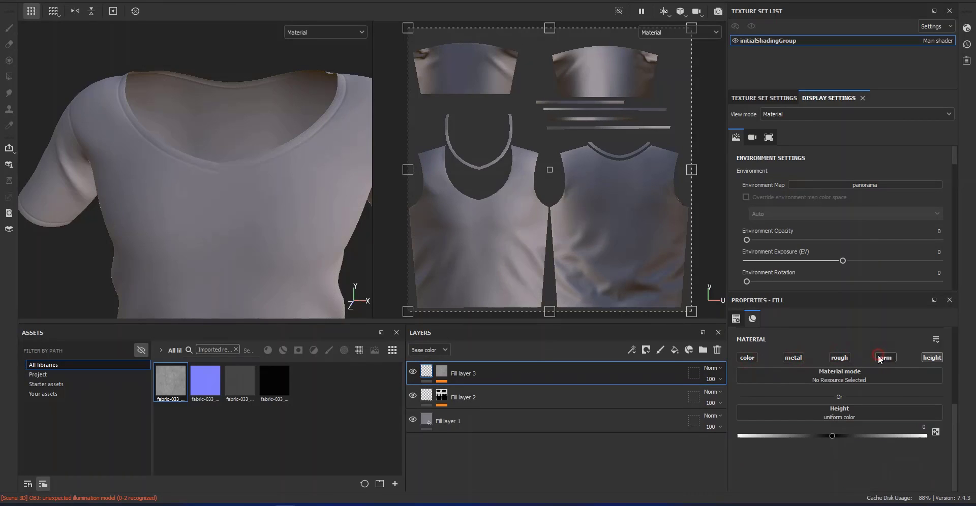
mouse_move(287, 247)
right_mouse_down("alt")
mouse_move(237, 196)
mouse_move(263, 309)
right_mouse_up("alt")
left_click_drag(264, 310, 234, 221, "alt")
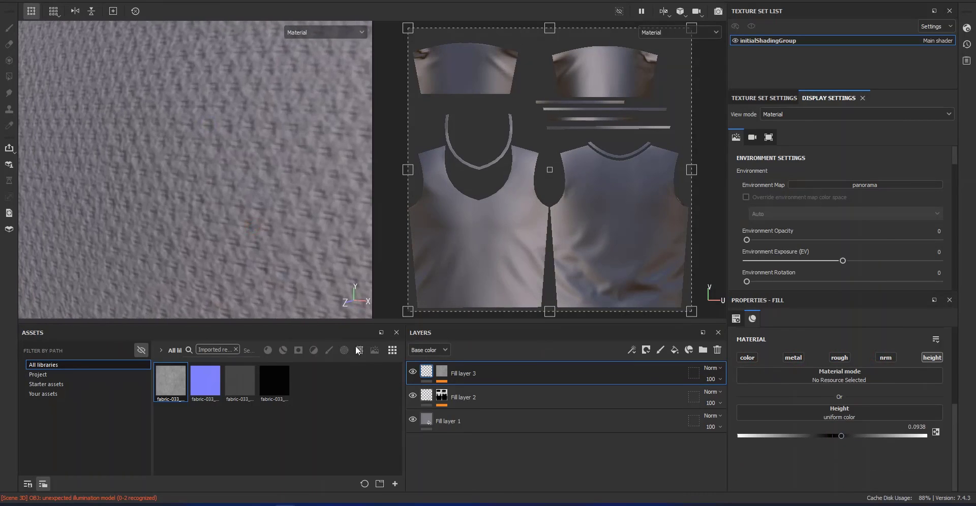
Set the UV scale of the Fill in Fill layer 3's mask to 2.2, trying 2 first
left_click(442, 372)
left_click(485, 391)
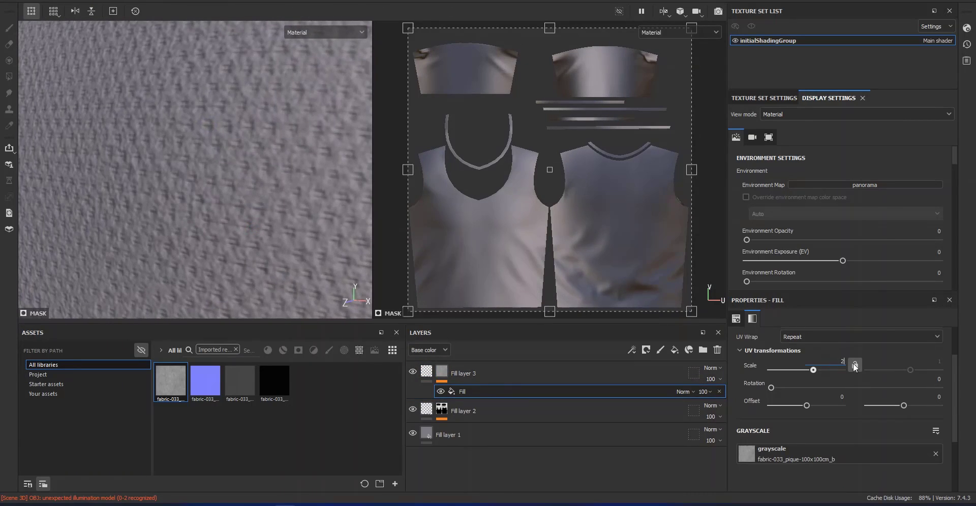
key("Return")
right_click_drag(244, 235, 162, 97, "alt")
middle_click_drag(228, 167, 270, 302, "alt")
right_click_drag(223, 168, 257, 303, "alt")
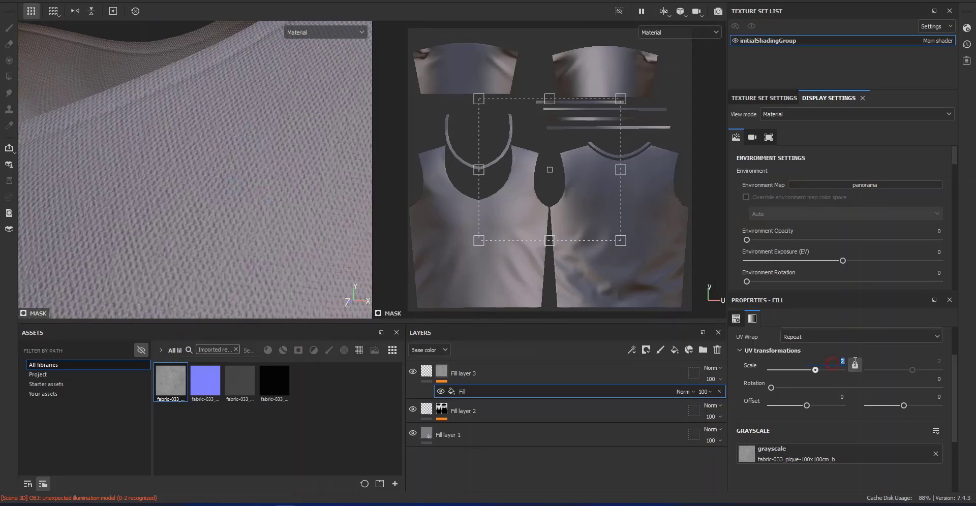
key("Return")
right_click_drag(222, 210, 274, 208, "alt")
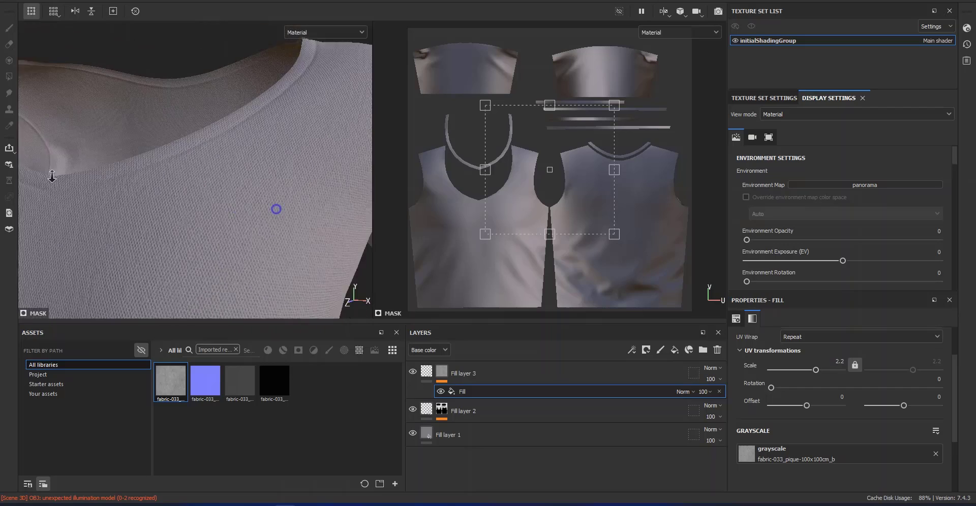
left_click_drag(274, 209, 264, 209, "alt")
right_click_drag(264, 209, 239, 242, "alt")
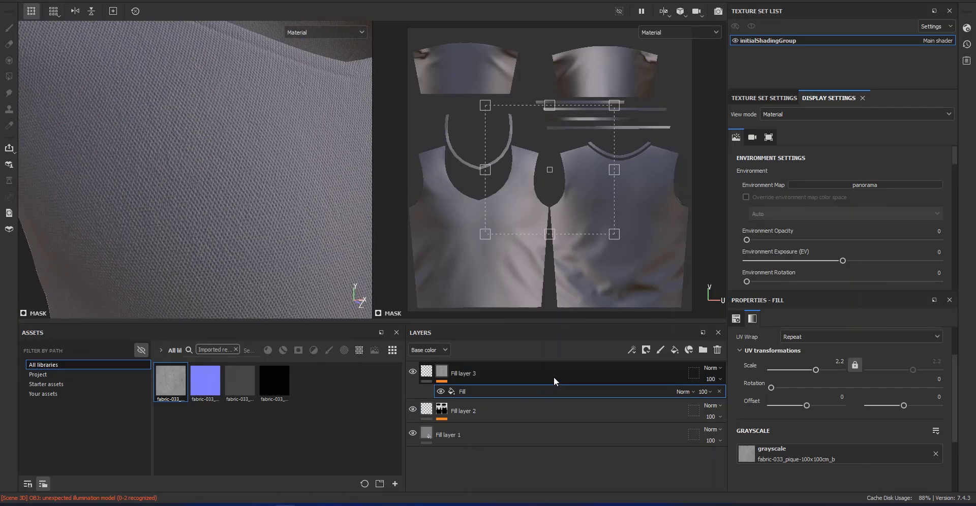
Assign the fabric-033_pique-100x100cm_n texture to the normal channel of Fill layer 1
left_click(547, 429)
scroll(843, 458, "down", 1)
scroll(843, 459, "down", 4)
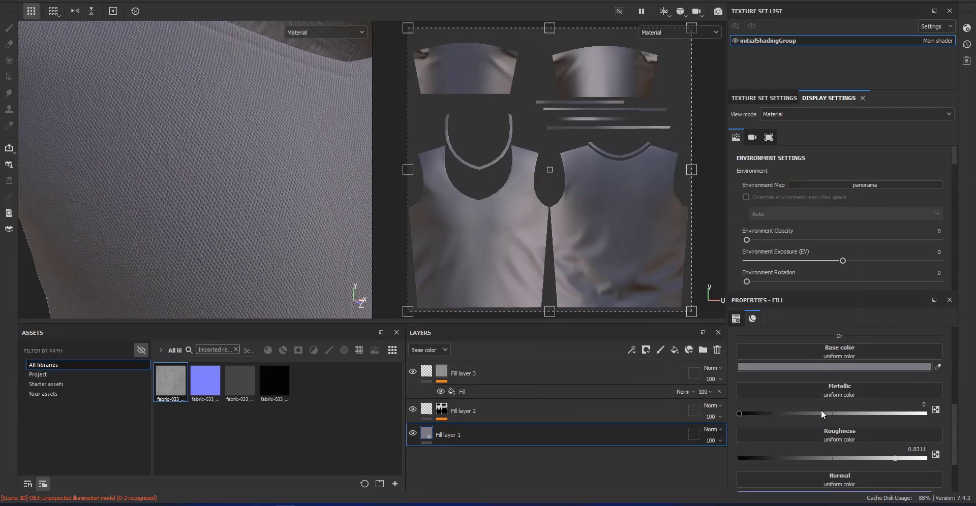
left_click_drag(207, 387, 780, 418)
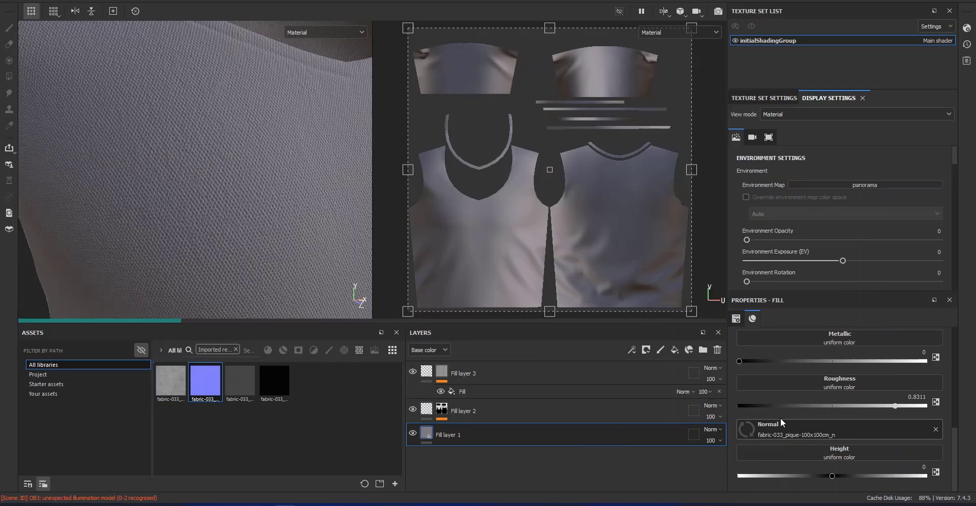
Set the UV scale of Fill layer 1 to 2.2 and check the fabric weave on the shirt
scroll(901, 414, "up", 5)
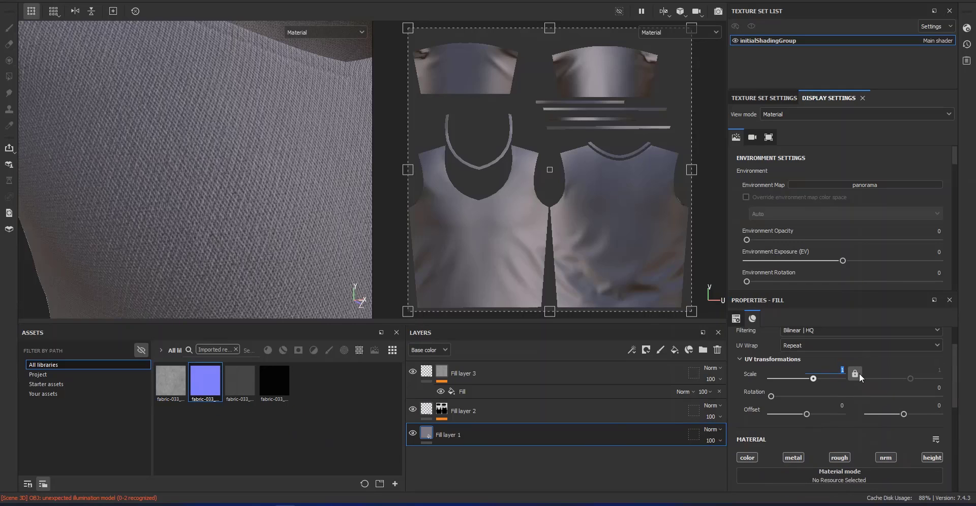
type("2.2")
key("Return")
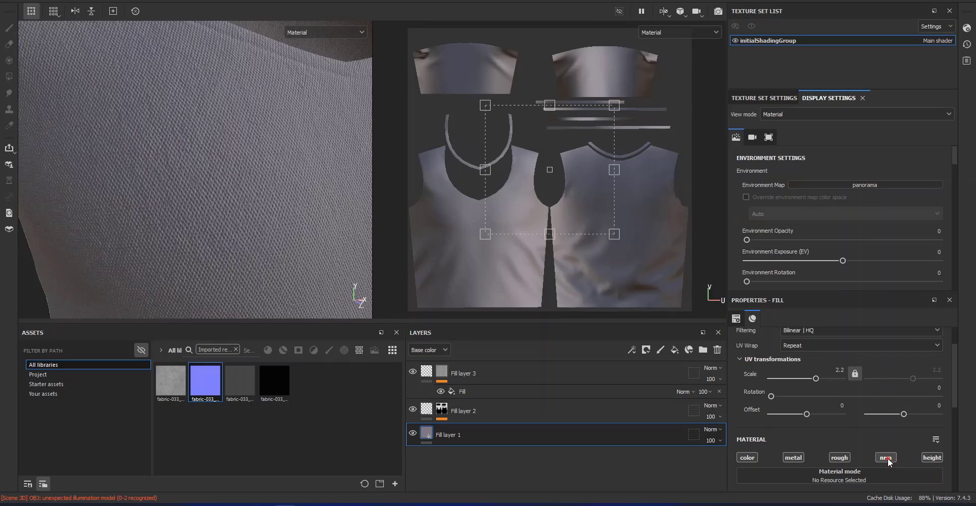
scroll(259, 251, "down", 6)
left_click_drag(248, 254, 154, 176, "alt")
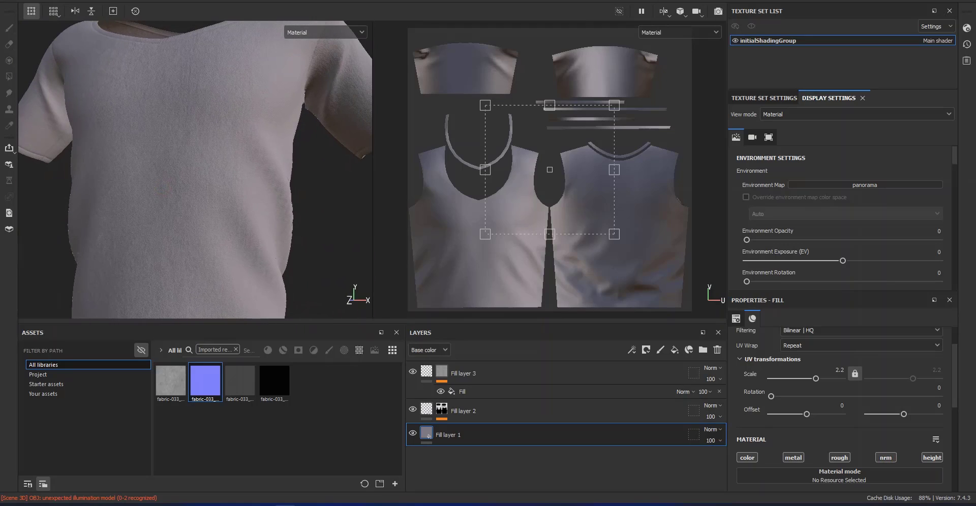
Add a fill layer above Fill layer 3 with a black mask containing a Fill that uses the fabric-033_pique-100x100cm_s texture
left_click(551, 378)
left_click(675, 350)
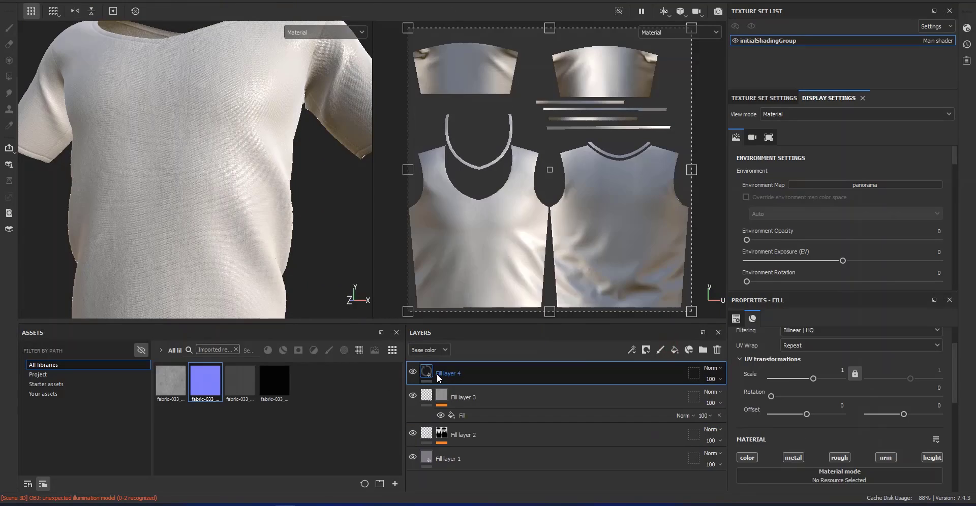
right_click(434, 375)
left_click(480, 64)
right_click(446, 368)
left_click(480, 325)
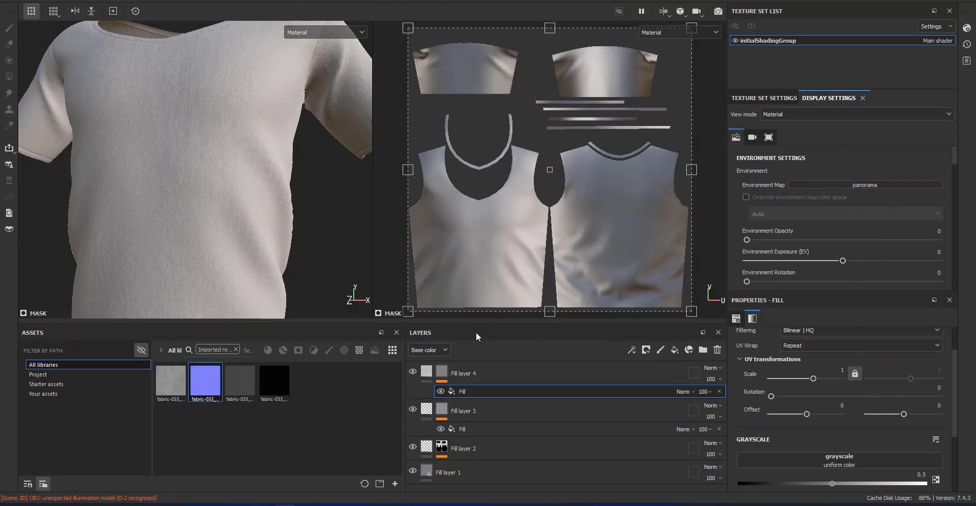
left_click(241, 380)
left_click_drag(777, 400, 779, 401)
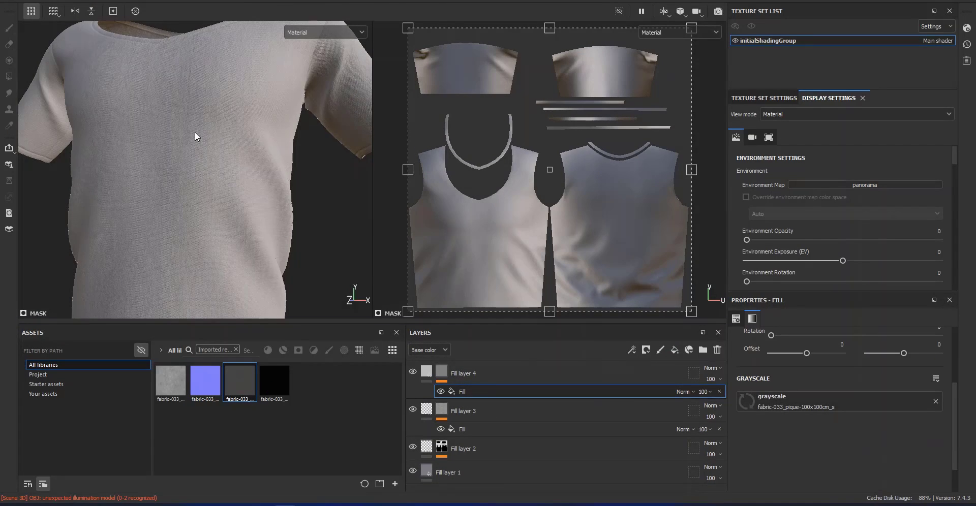
scroll(194, 136, "up", 5)
Keep only the roughness channel active on Fill layer 4
left_click(427, 373)
left_click(747, 397)
left_click(793, 397)
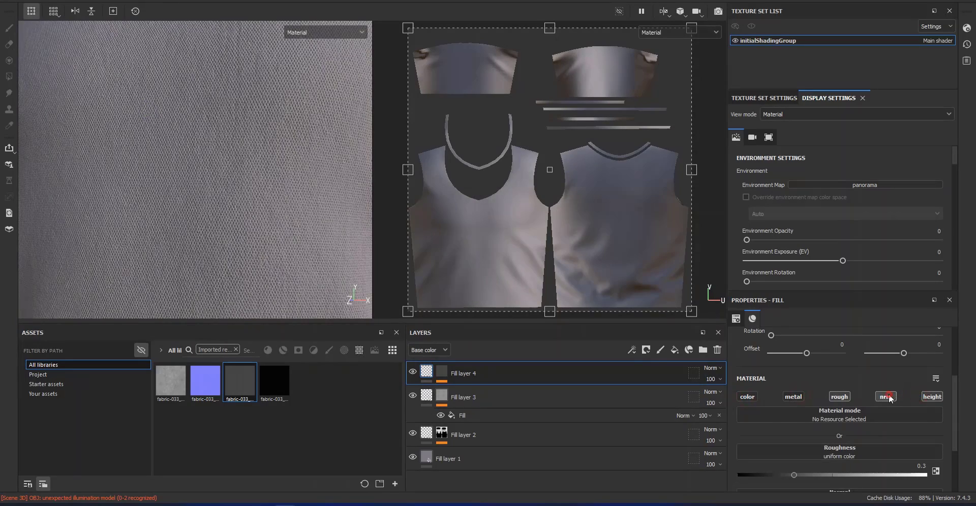
left_click(888, 396)
left_click(932, 397)
scroll(185, 165, "down", 5)
right_click_drag(185, 166, 205, 191, "shift")
left_click_drag(205, 192, 254, 193, "alt")
Set the UV scale of the Fill in Fill layer 4's mask to 2.2
left_click(442, 372, "alt")
scroll(221, 211, "up", 5)
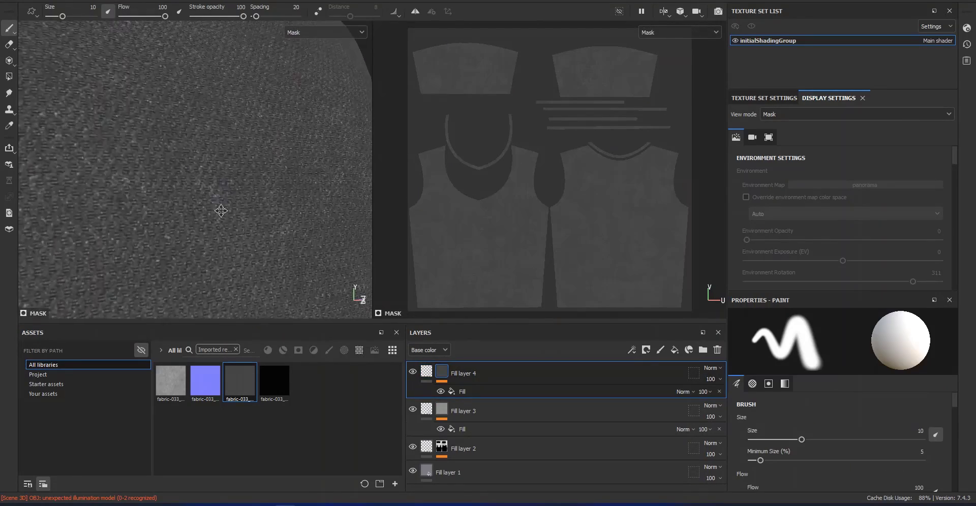
left_click(496, 392)
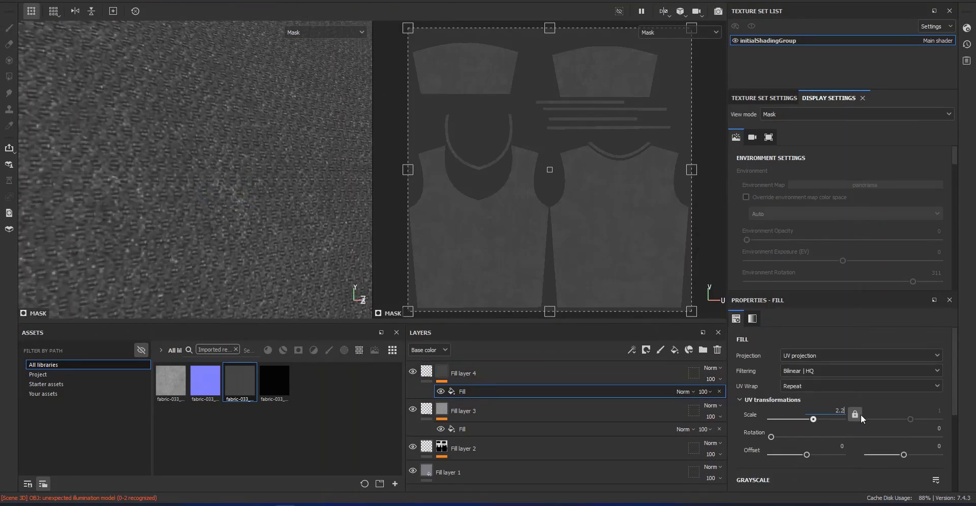
key("Return")
Try different roughness values on Fill layer 4, ending at 0.3432
left_click(427, 373)
scroll(787, 453, "down", 3)
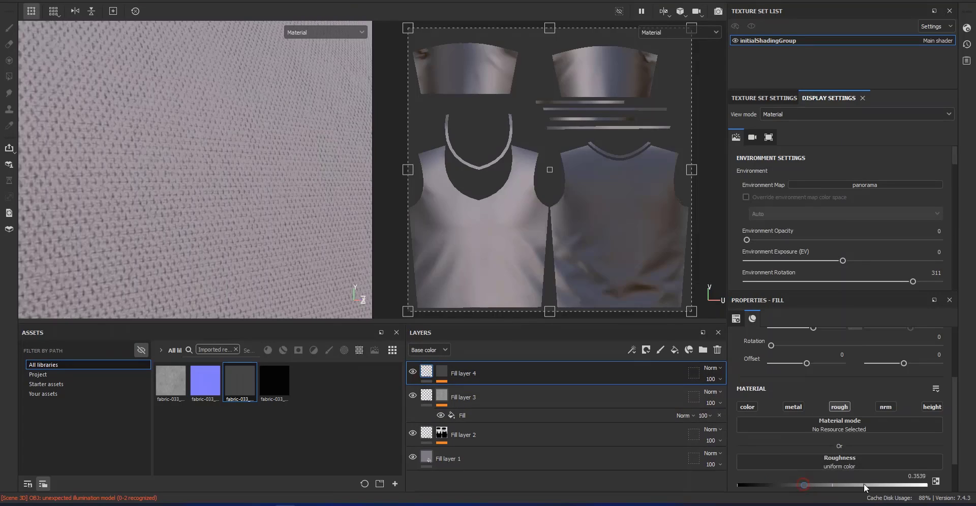
left_click_drag(859, 486, 865, 487)
scroll(143, 157, "down", 5)
mouse_move(144, 157)
left_mouse_down("alt")
mouse_move(115, 157)
mouse_move(127, 161)
left_mouse_up("alt")
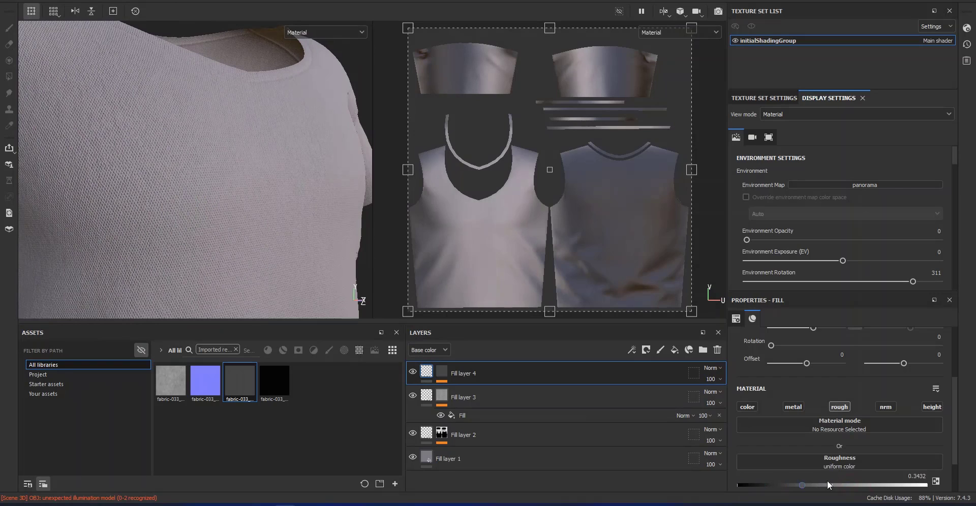
Add Levels above the Fill in Fill layer 4's mask, with input levels of 0.167, 0.964 and 0.718
left_click(440, 373, "alt")
right_click(150, 180)
right_click_drag(152, 184, 149, 211, "alt")
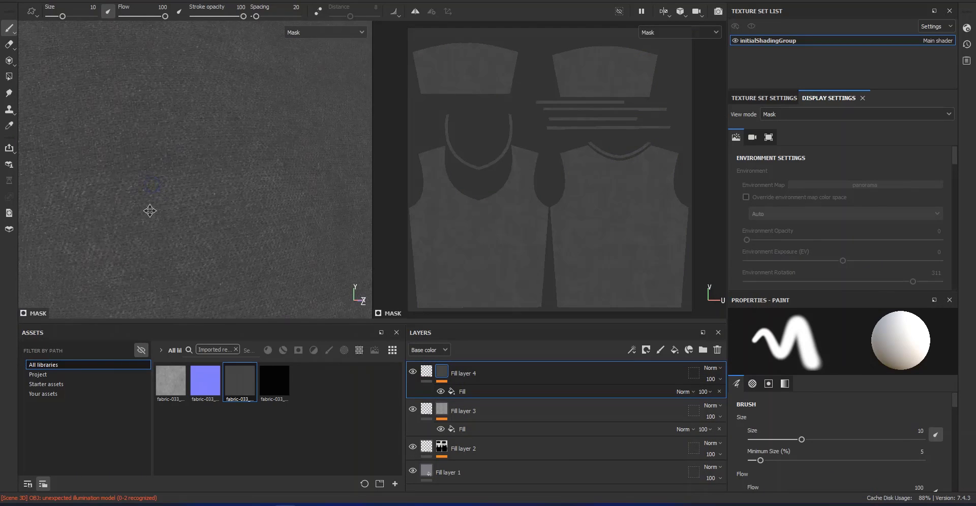
right_click(465, 396)
left_click(518, 336)
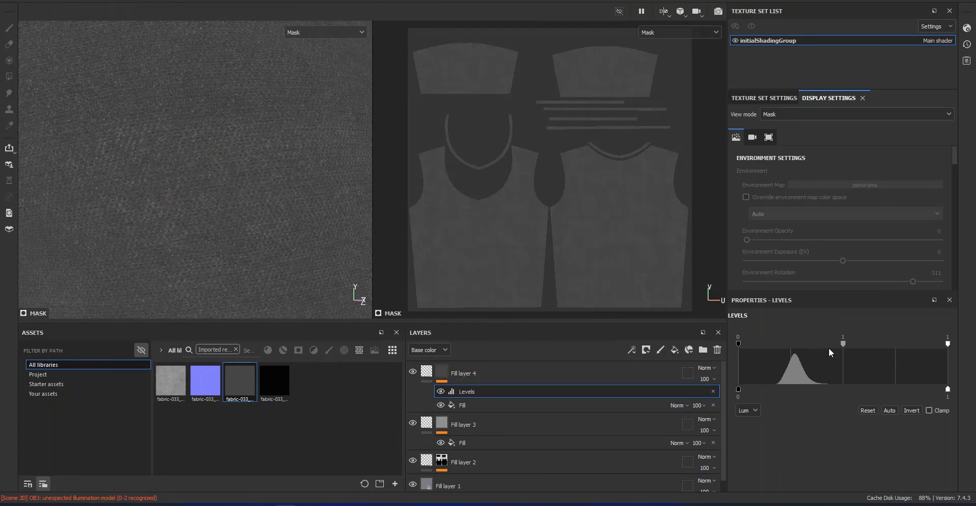
left_click_drag(843, 344, 832, 345)
left_click_drag(740, 342, 757, 343)
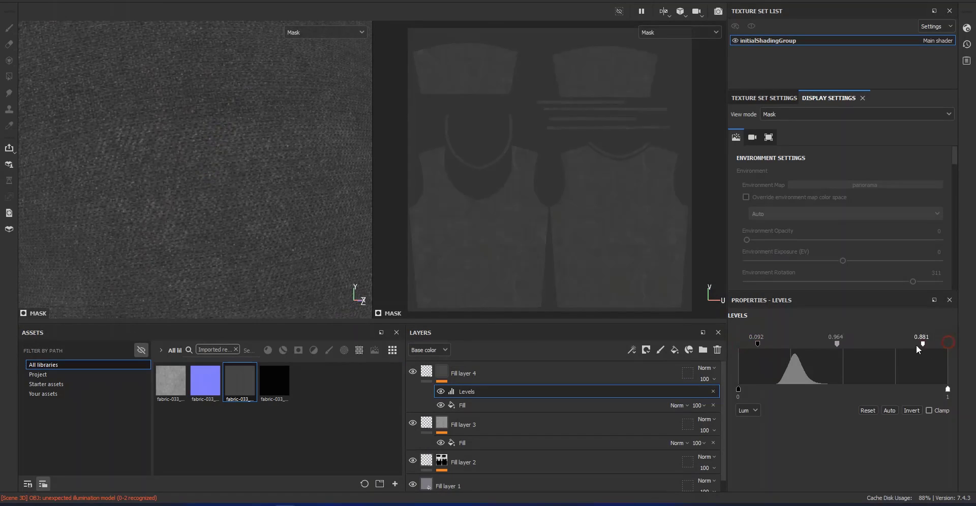
left_click_drag(916, 346, 888, 346)
left_click_drag(758, 344, 773, 343)
right_click_drag(124, 167, 57, 159, "alt")
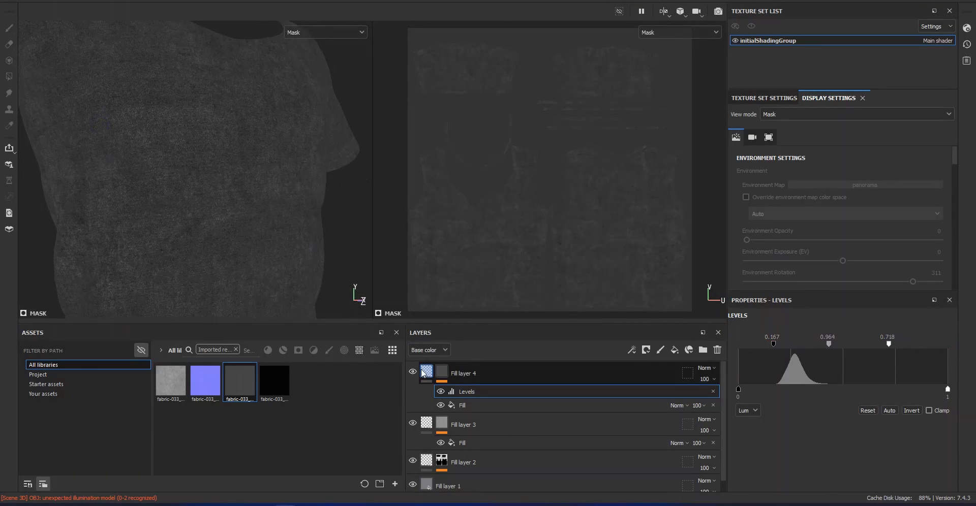
Set Fill layer 4's roughness to 0.3271 and check the fabric's sheen from several angles
left_click(425, 372)
left_click_drag(264, 208, 167, 218, "alt")
right_click_drag(188, 234, 273, 255, "shift")
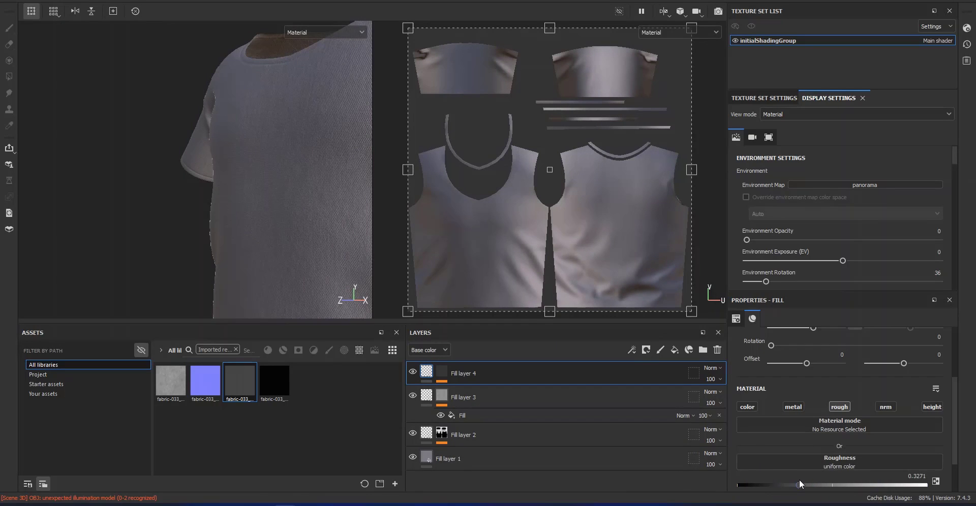
right_click_drag(203, 158, 62, 143, "alt")
middle_click_drag(214, 137, 246, 276, "alt")
right_click_drag(209, 137, 281, 152, "alt")
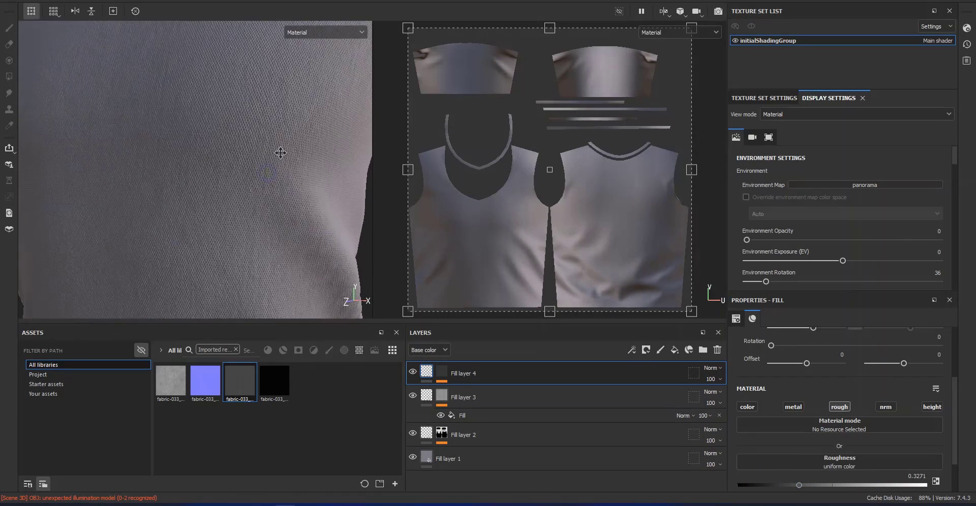
middle_click_drag(281, 153, 220, 231, "alt")
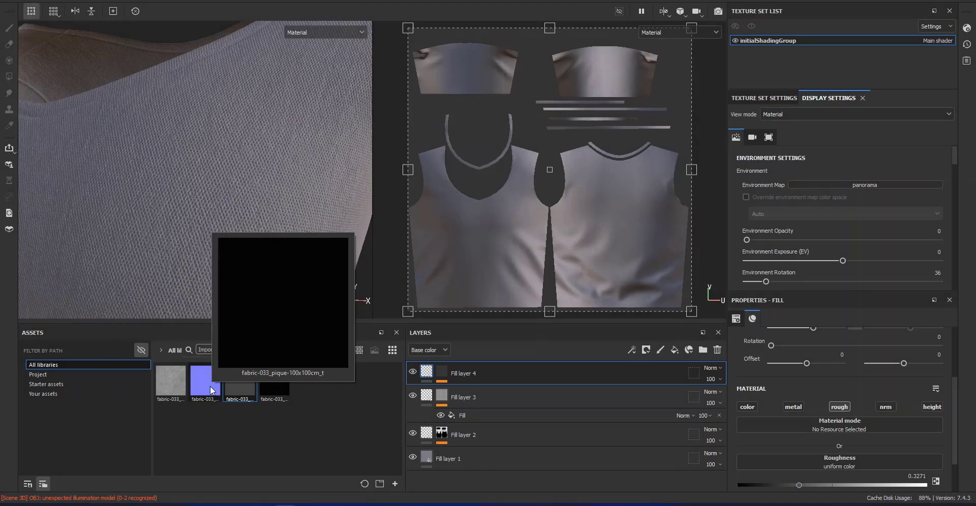
Add a fill layer above Fill layer 4 and import fabric-033_pique-100x100cm-blue_d.jpg as a texture into project 'Untitled'
mouse_move(175, 385)
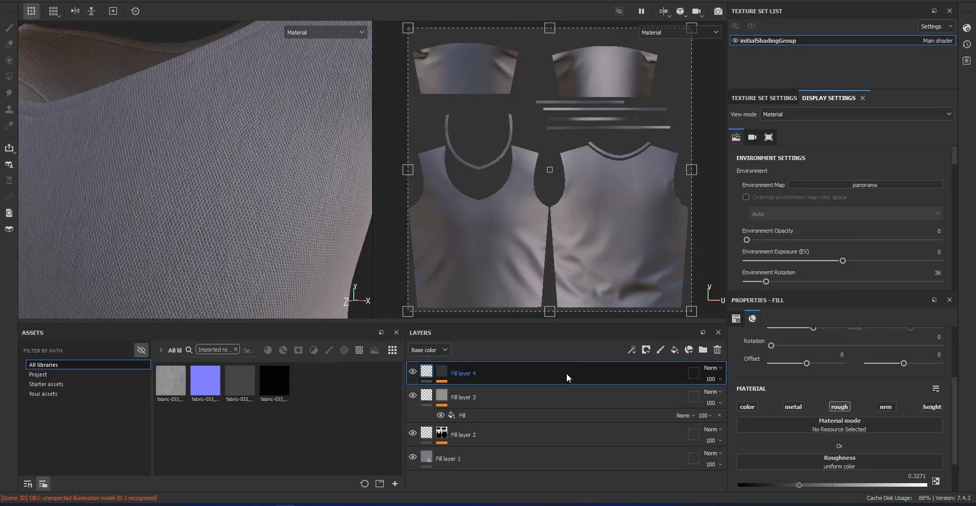
left_click(675, 350)
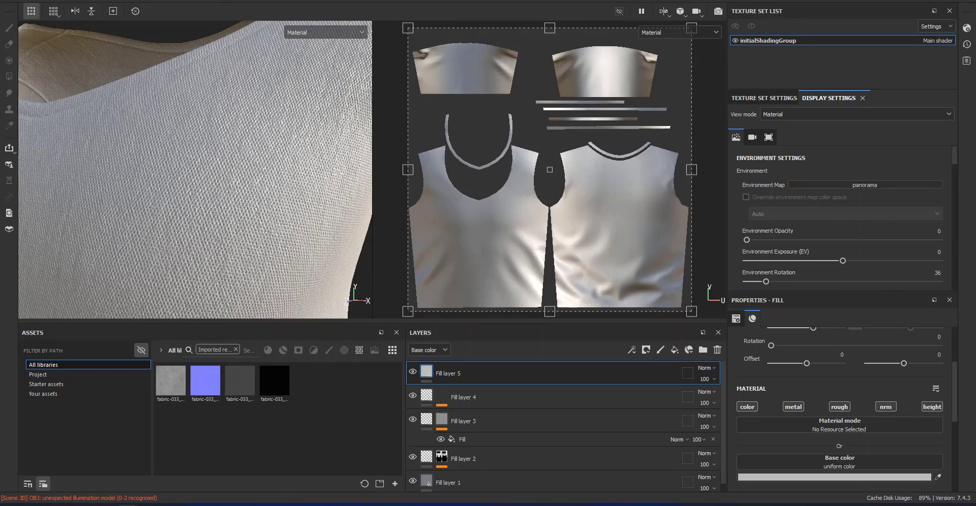
left_click(626, 144)
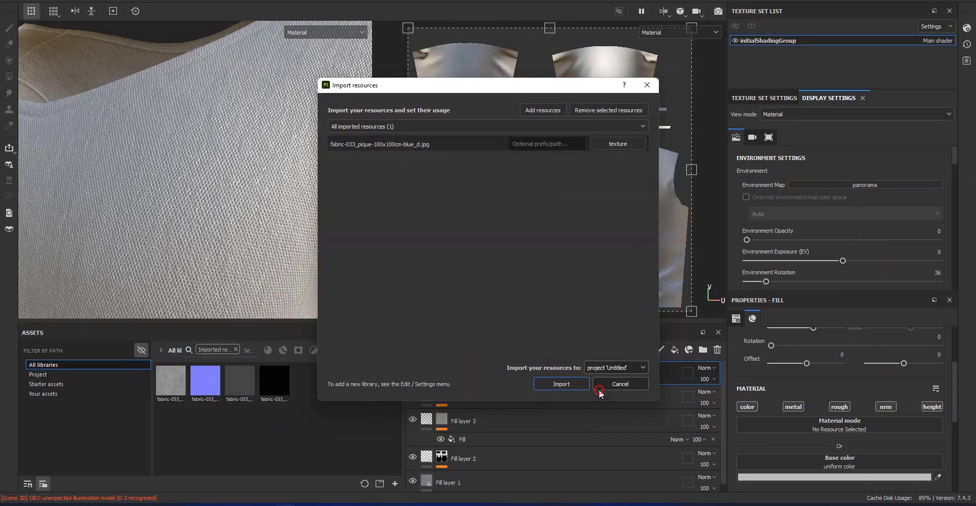
left_click(599, 390)
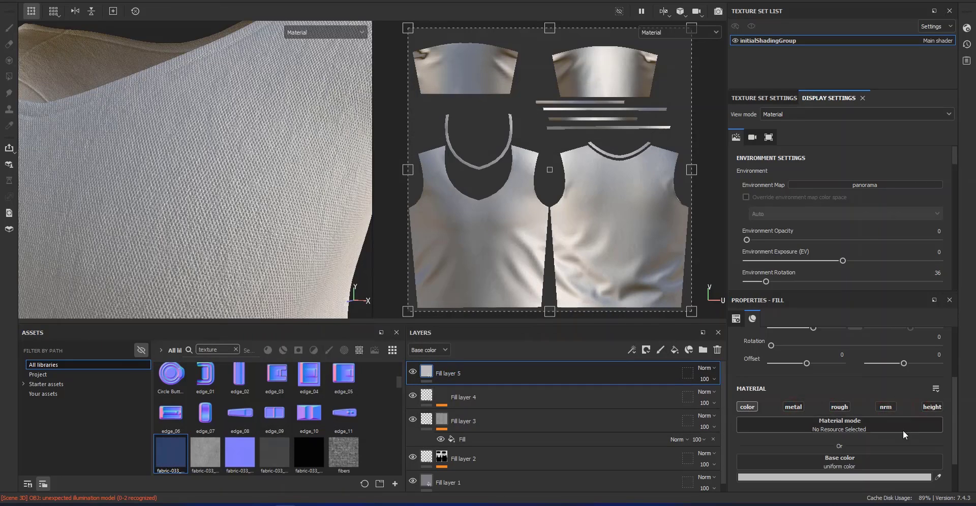
Set Fill layer 5's UV scale to 2.2 and use fabric-033_pique-100x100cm-blue_d as its base color
scroll(903, 430, "up", 3)
type("2.2")
key("Return")
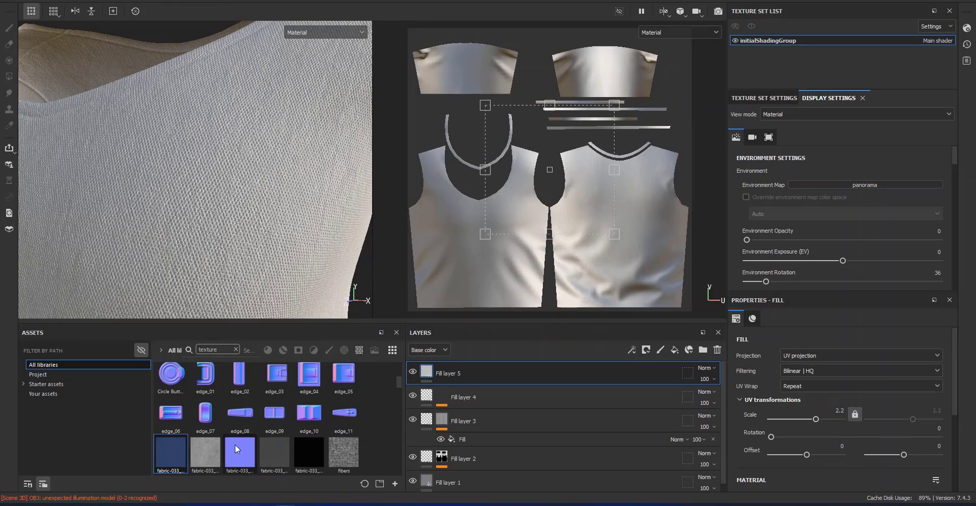
scroll(789, 445, "down", 2)
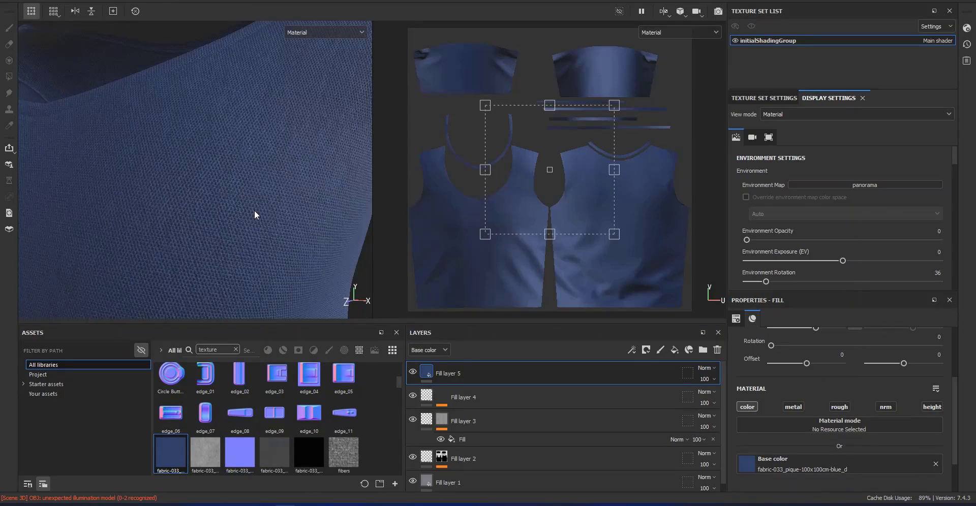
left_click_drag(255, 215, 187, 105, "alt")
right_click_drag(237, 157, 259, 359, "alt")
left_click_drag(260, 267, 186, 207, "alt")
Add an HSL Perceptive filter to Fill layer 5 with saturation 0 and lightness 0.56
right_click(430, 372)
left_click(474, 338)
left_click(886, 357)
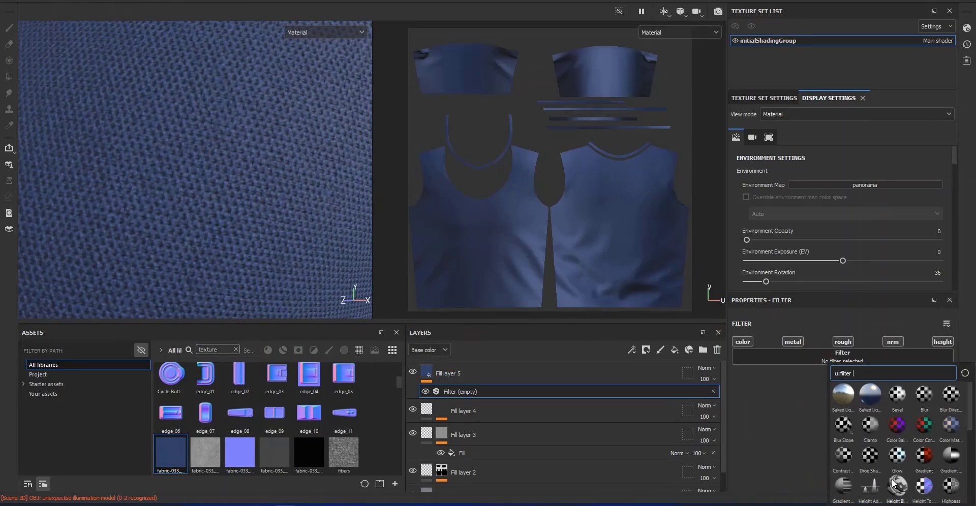
left_click(897, 425)
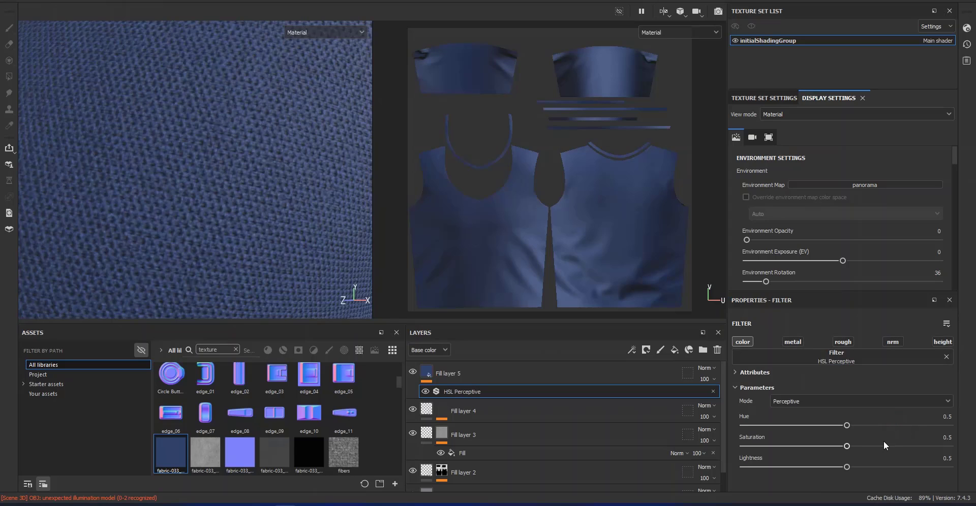
left_click_drag(845, 446, 744, 452)
right_click_drag(266, 309, 256, 152, "alt")
left_click_drag(256, 152, 284, 214, "alt")
right_click_drag(284, 244, 293, 319, "shift")
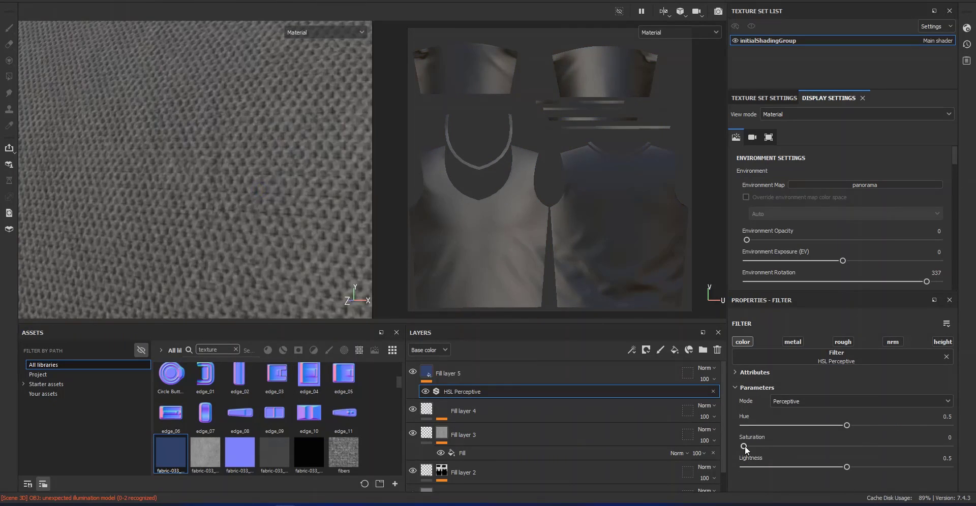
mouse_move(851, 471)
left_mouse_down()
mouse_move(828, 465)
mouse_move(858, 467)
left_mouse_up()
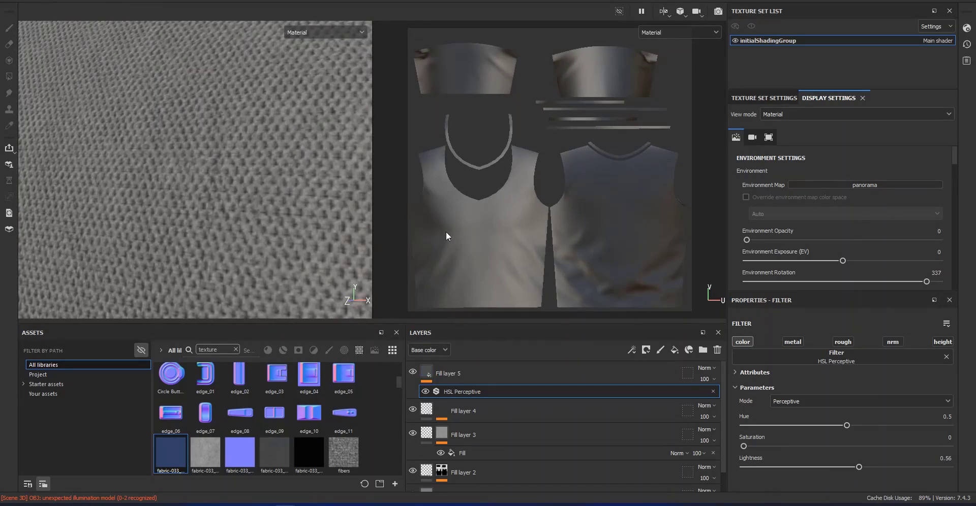
Examine the desaturated pique fabric on the shirt body, sleeves and neckline from close up and from a distance
scroll(167, 82, "down", 5)
middle_click_drag(168, 82, 162, 122, "alt")
right_click_drag(162, 122, 261, 257, "alt")
left_click_drag(260, 258, 208, 333, "alt")
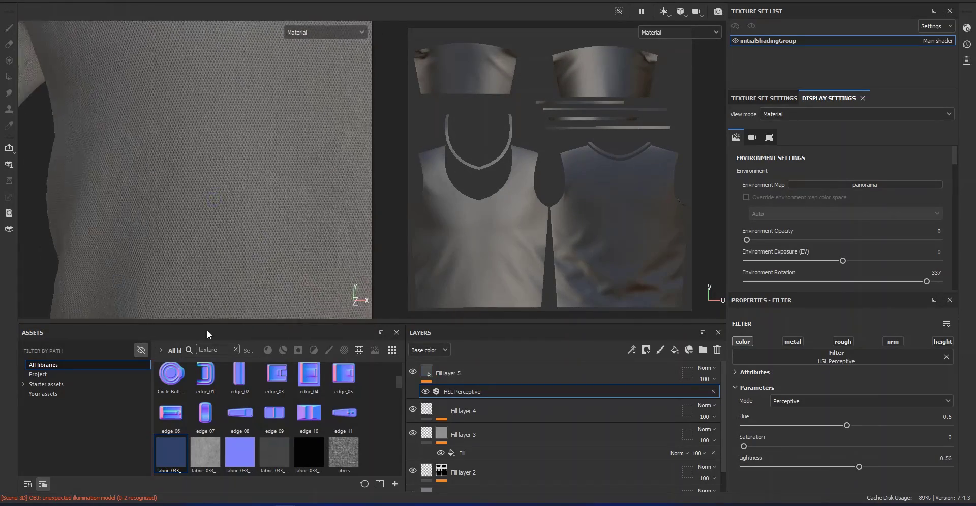
right_click_drag(207, 333, 278, 338, "alt")
left_click(500, 378)
right_click_drag(275, 300, 185, 238, "alt")
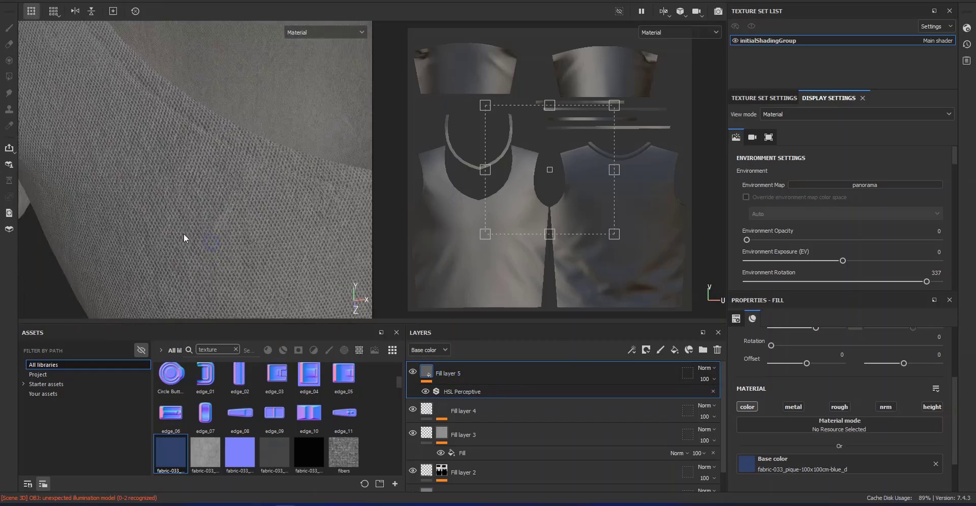
left_click_drag(185, 237, 250, 214, "alt")
middle_click_drag(251, 213, 225, 39, "alt")
right_click_drag(237, 179, 316, 397, "alt")
left_click_drag(248, 246, 253, 249, "alt")
right_click_drag(253, 251, 36, 159, "alt")
middle_click_drag(216, 64, 235, 396, "alt")
left_click_drag(268, 266, 240, 267, "alt")
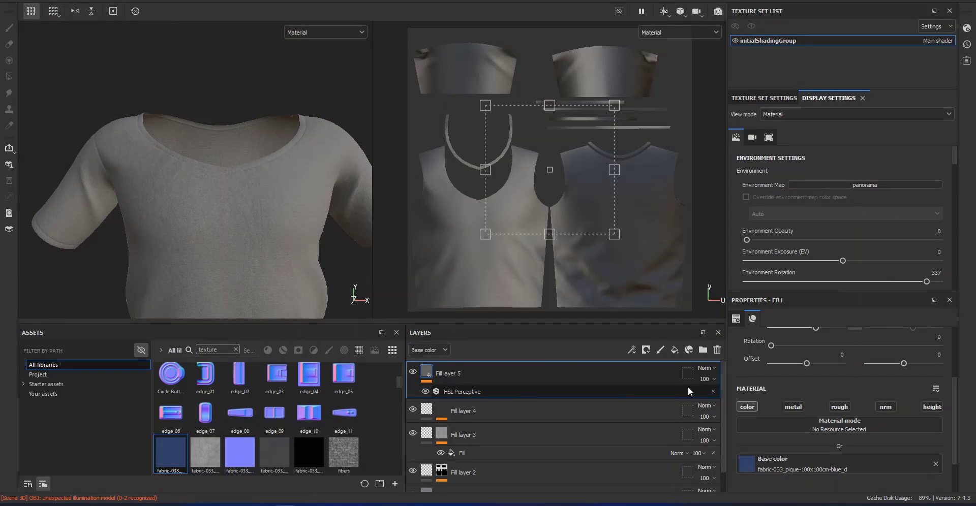
Add a fill layer above Fill layer 5 with a mask driven by the Inflate Shrinkwrap generator
left_click(675, 350)
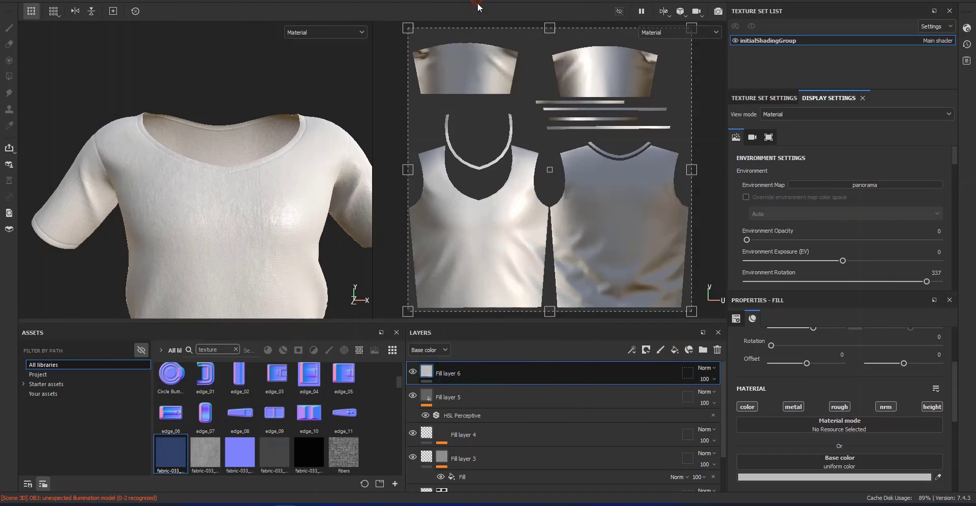
right_click(447, 373)
left_click(477, 304)
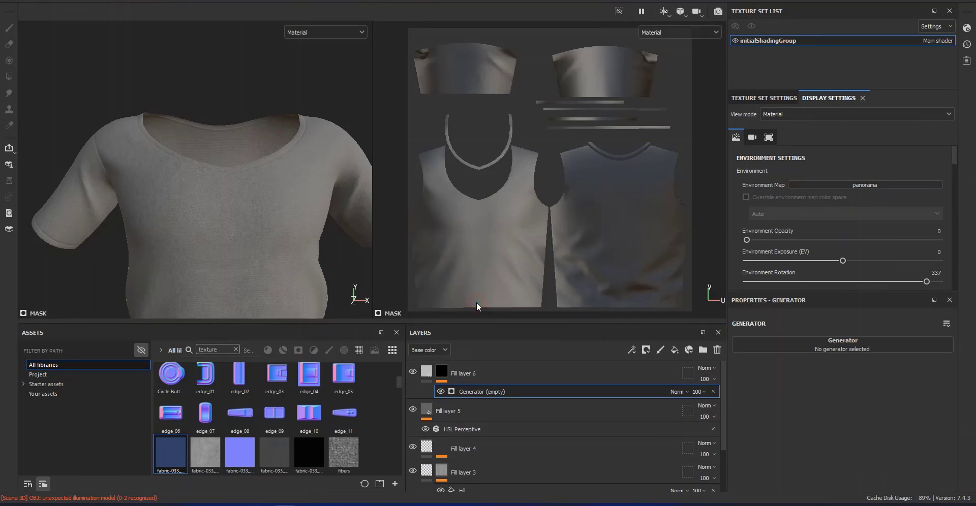
left_click(800, 349)
left_click(921, 410)
Limit Fill layer 6 to the height channel and set its height to about 0.2815
left_click(426, 372)
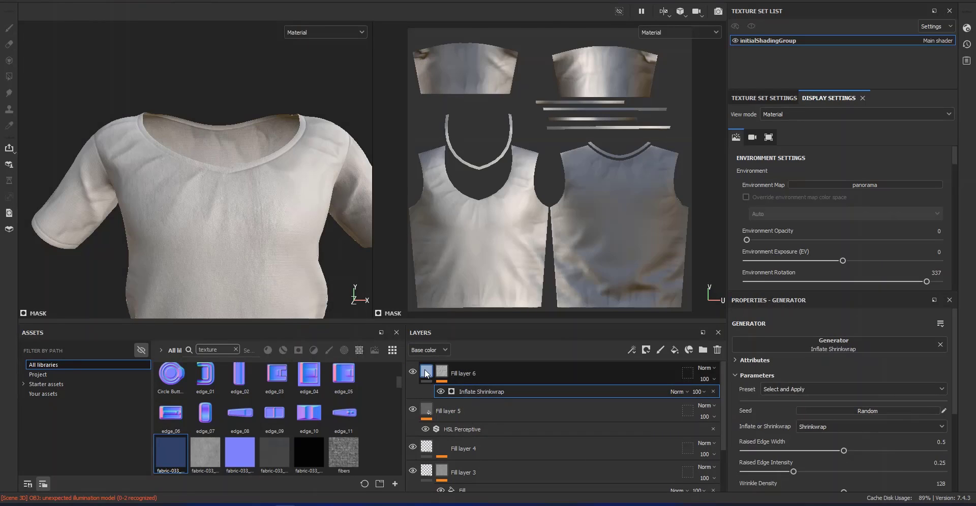
left_click(750, 408)
left_click(794, 407)
left_click(841, 407)
left_click(885, 407)
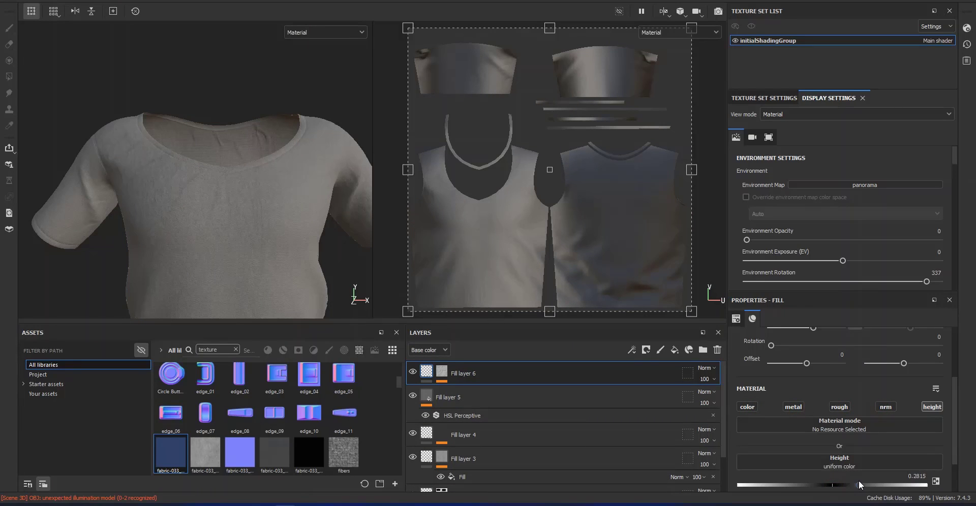
left_click_drag(285, 239, 298, 266, "alt")
Add a fill layer above Fill layer 6 and give it a black mask
left_click(674, 350)
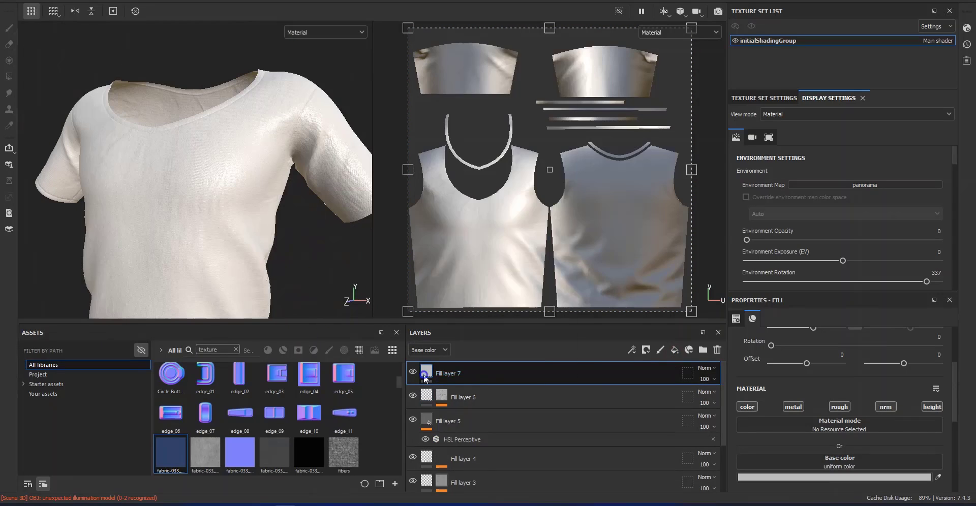
left_click(853, 465)
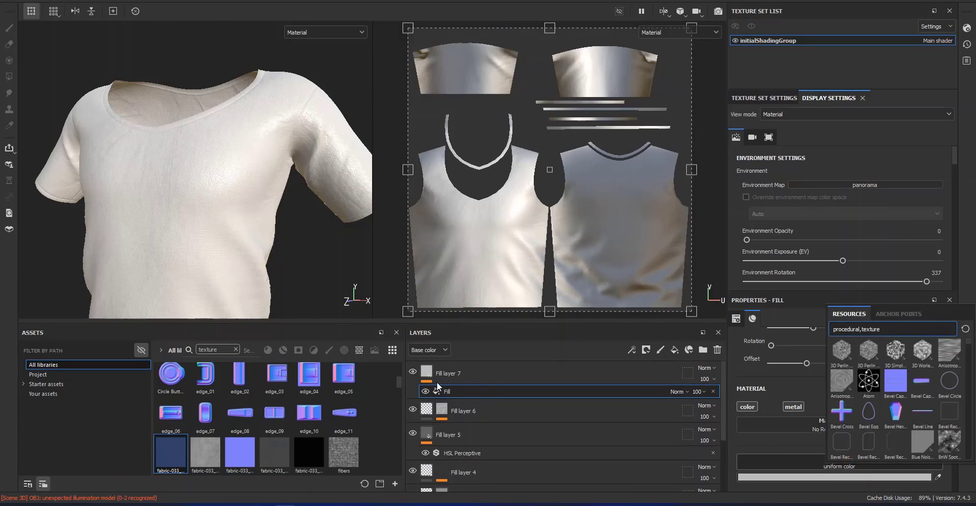
right_click(429, 373)
left_click(712, 392)
right_click(429, 375)
left_click(484, 67)
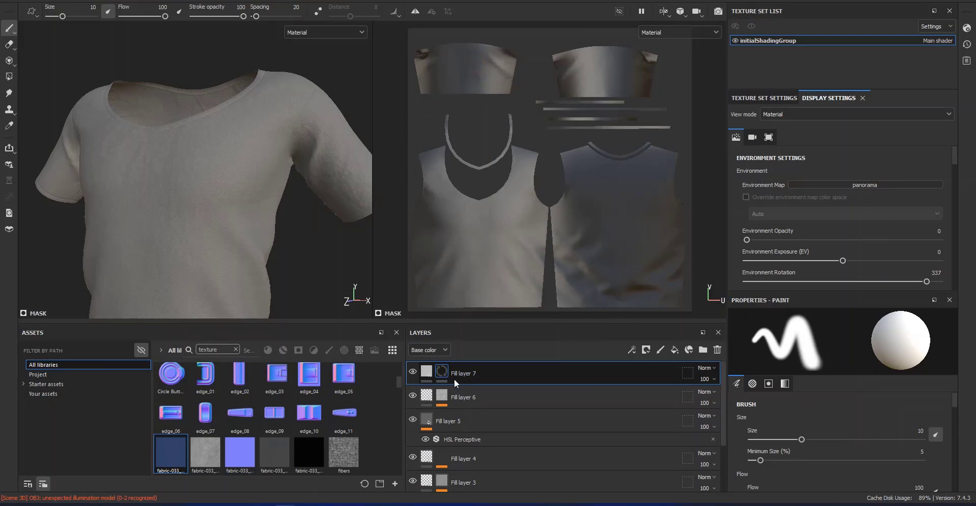
Add a fill to Fill layer 7's mask and use Directional Noise 4 as its grayscale texture
right_click(445, 375)
left_click(481, 331)
left_click(876, 408)
scroll(910, 362, "down", 5)
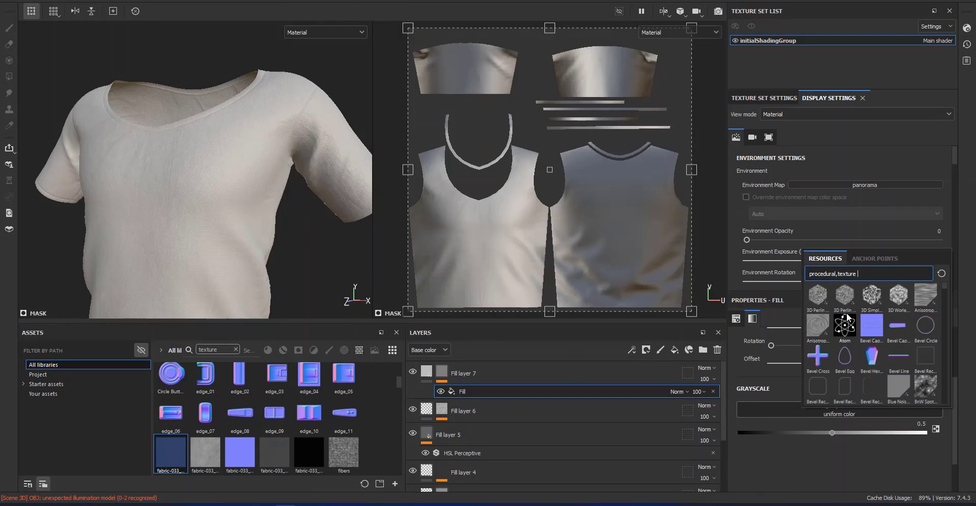
left_click(898, 325)
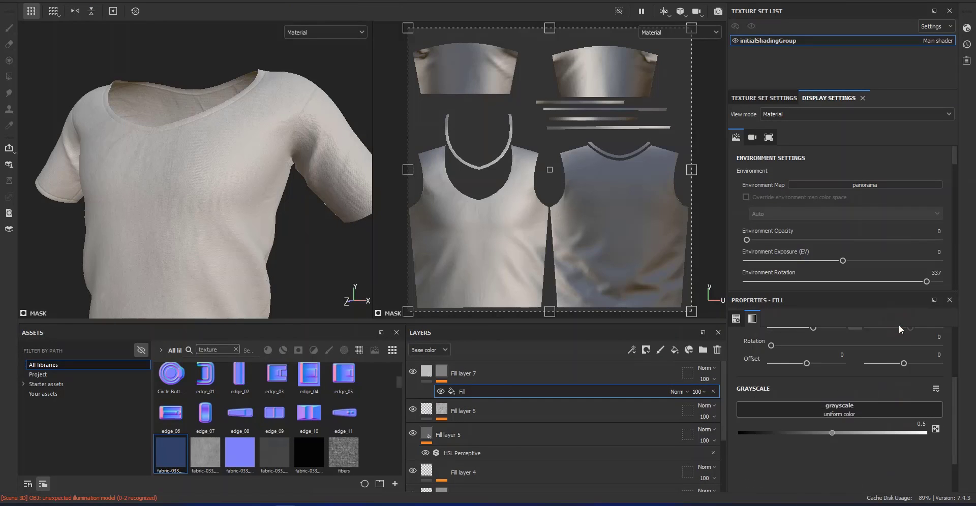
Try a scale of 8 on the Directional Noise 4 mask fill and undo it
scroll(759, 468, "down", 4)
left_click_drag(756, 466, 975, 471)
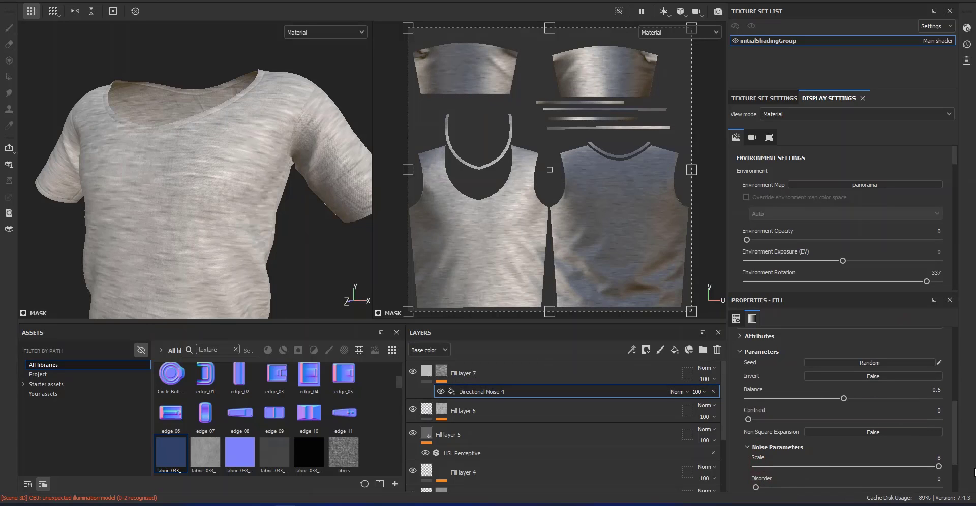
key("ctrl+z")
Set the Angle Random of the Directional Noise 4 mask fill to 1
scroll(783, 466, "down", 3)
left_click_drag(757, 475, 946, 474)
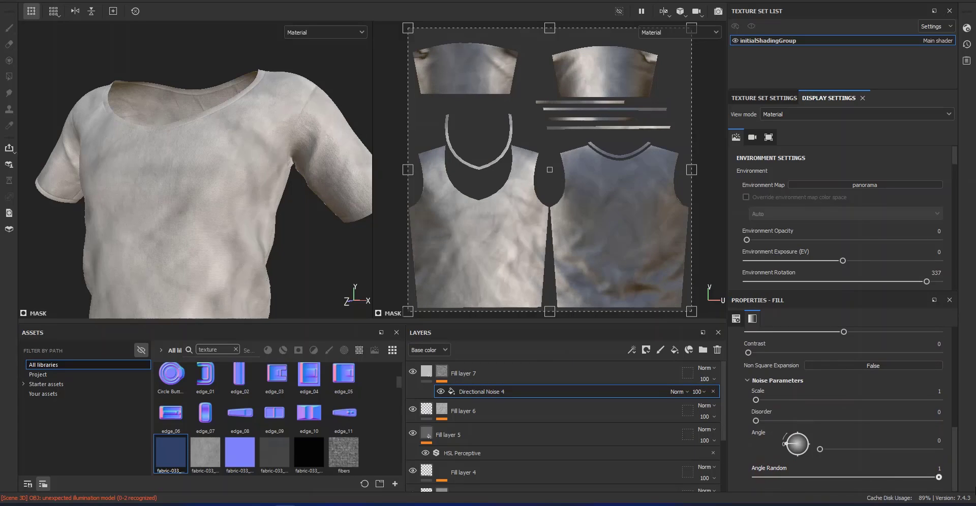
Limit Fill layer 7 to the height channel and set its height to 0.1957
left_click(428, 372)
scroll(760, 377, "down", 2)
left_click(748, 339)
left_click(793, 339)
left_click(840, 339)
left_click(886, 340)
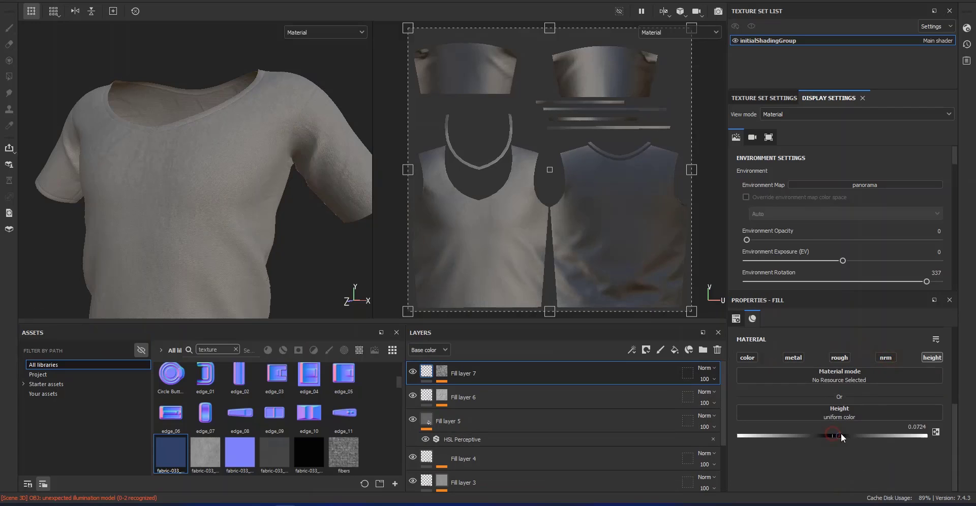
mouse_move(869, 435)
left_mouse_down()
mouse_move(879, 436)
mouse_move(851, 441)
left_mouse_up()
Examine the height detail on the fabric, hem and neckline from several angles and under rotated lighting
left_click_drag(255, 242, 292, 243, "alt")
mouse_move(246, 198)
right_mouse_down("shift")
mouse_move(233, 198)
mouse_move(242, 198)
right_mouse_up("shift")
right_click_drag(192, 149, 228, 294, "alt")
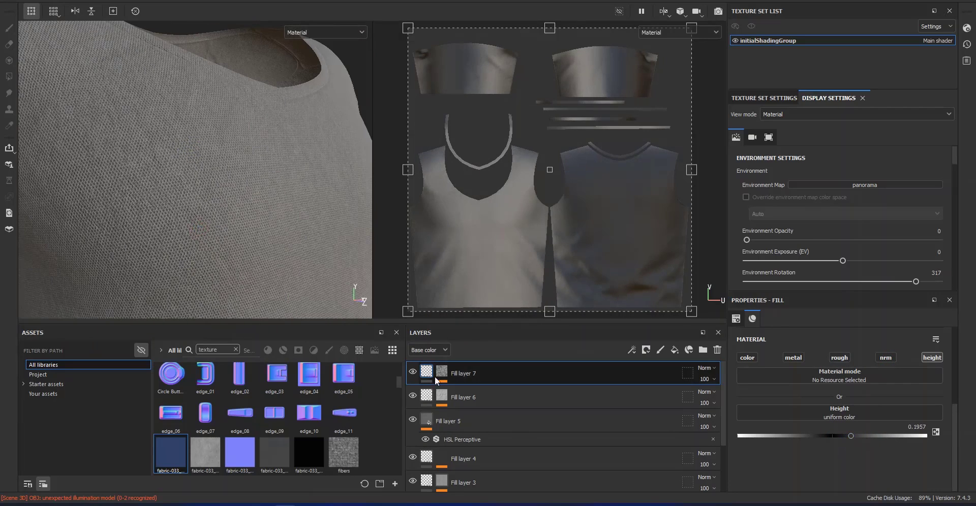
right_click_drag(226, 242, 203, 171, "alt")
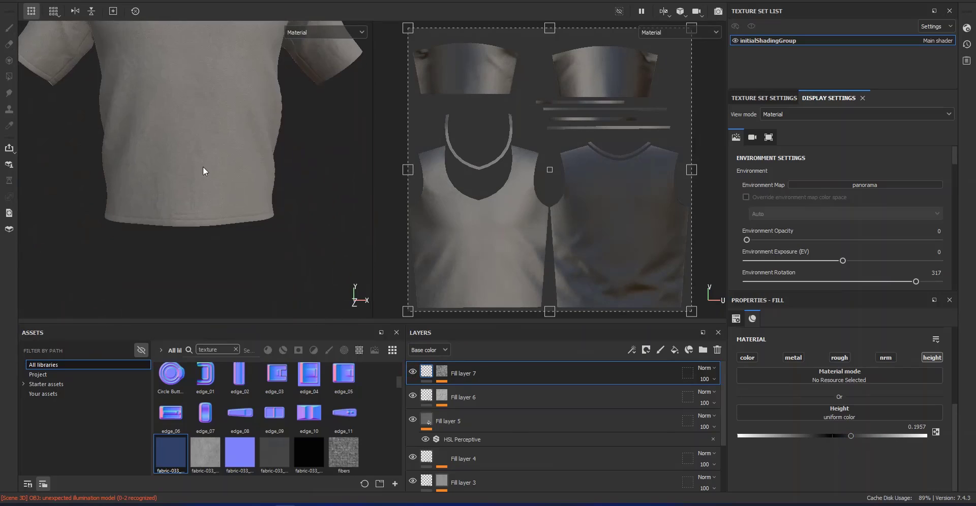
right_click_drag(248, 301, 240, 244, "alt")
middle_click_drag(248, 203, 288, 348, "alt")
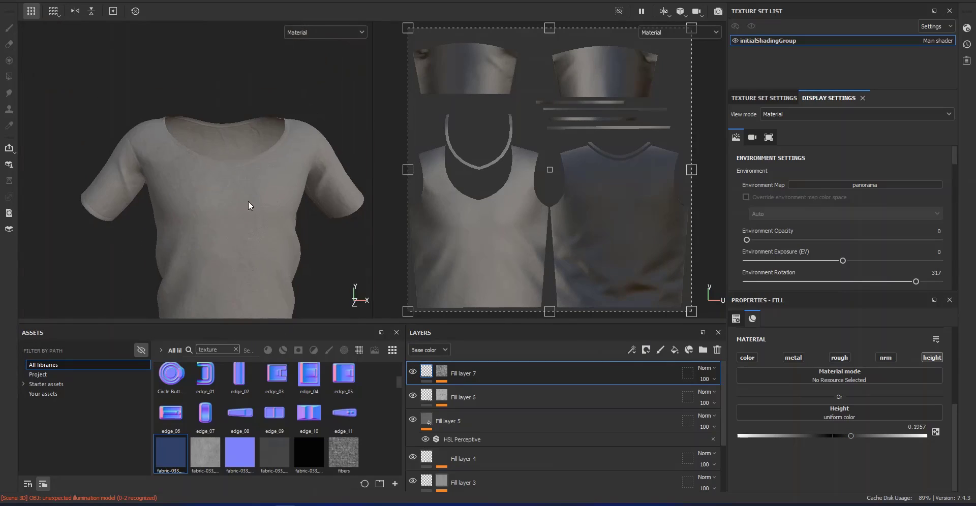
right_click_drag(187, 159, 106, 176, "alt")
left_click_drag(106, 176, 253, 192, "alt")
right_click_drag(252, 192, 155, 197, "alt")
middle_click_drag(203, 257, 248, 183, "alt")
right_click_drag(248, 203, 233, 205, "alt")
Save the project as 02 in the Male folder of the T-shirt project
key("ctrl+s")
left_click(148, 19)
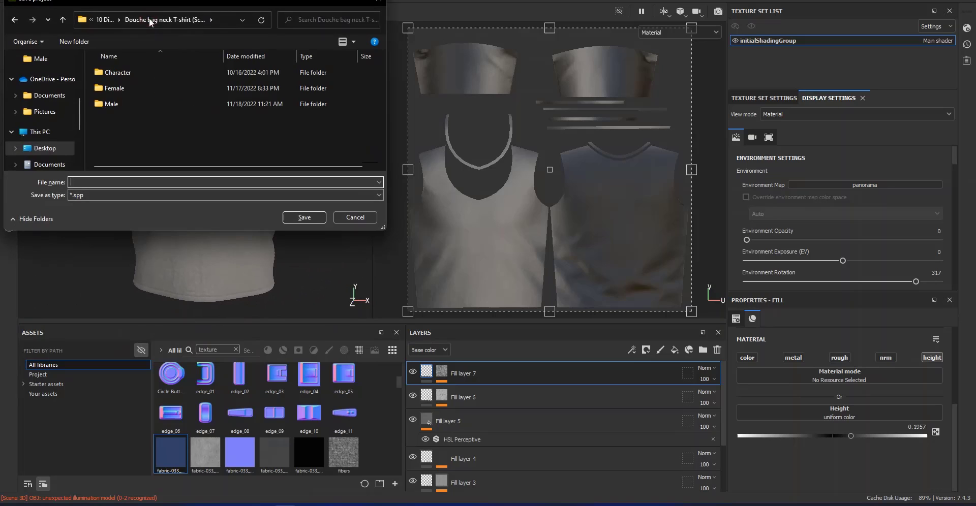
left_click(133, 106)
double_click(134, 107)
left_click(149, 183)
type("02")
key("Return")
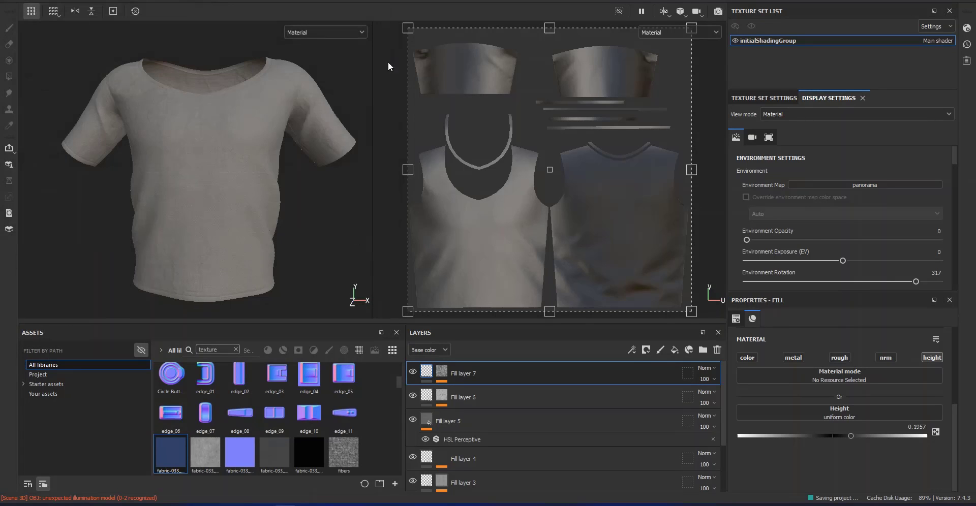